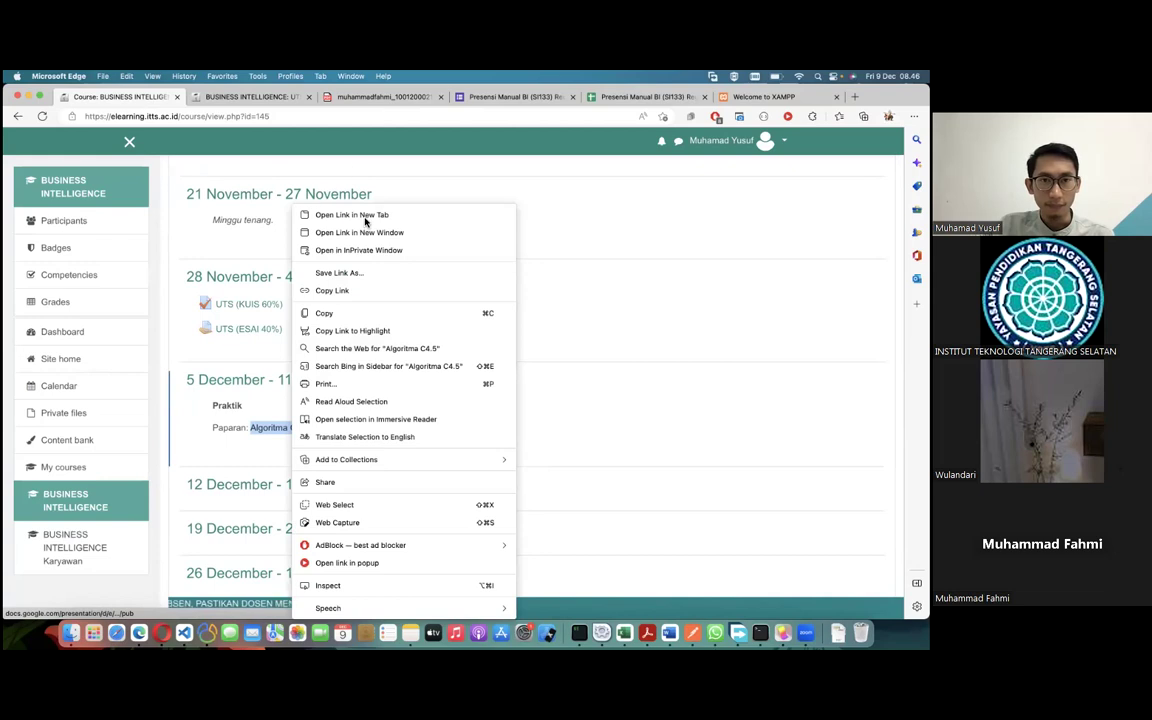
Open the Algoritma C4.5 presentation in a new tab and present it with the laser pointer, up to the widget workflow slide
{"action": "left_click", "coordinate": [373, 215]}
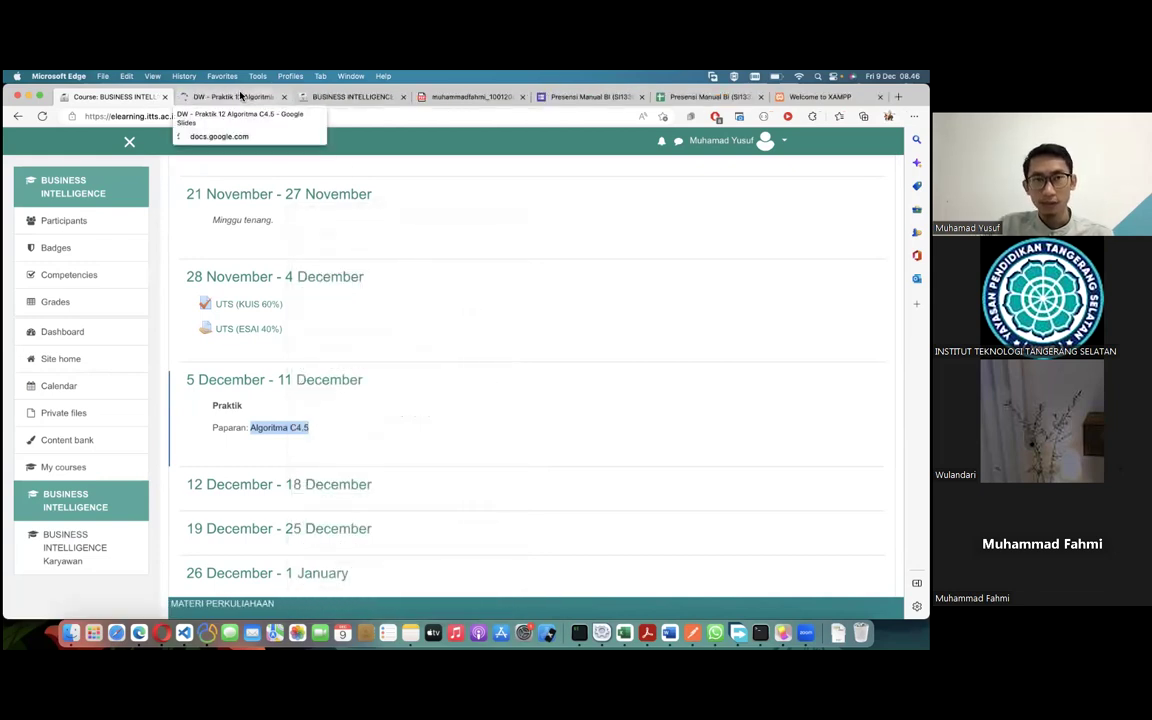
{"action": "left_click", "coordinate": [241, 96]}
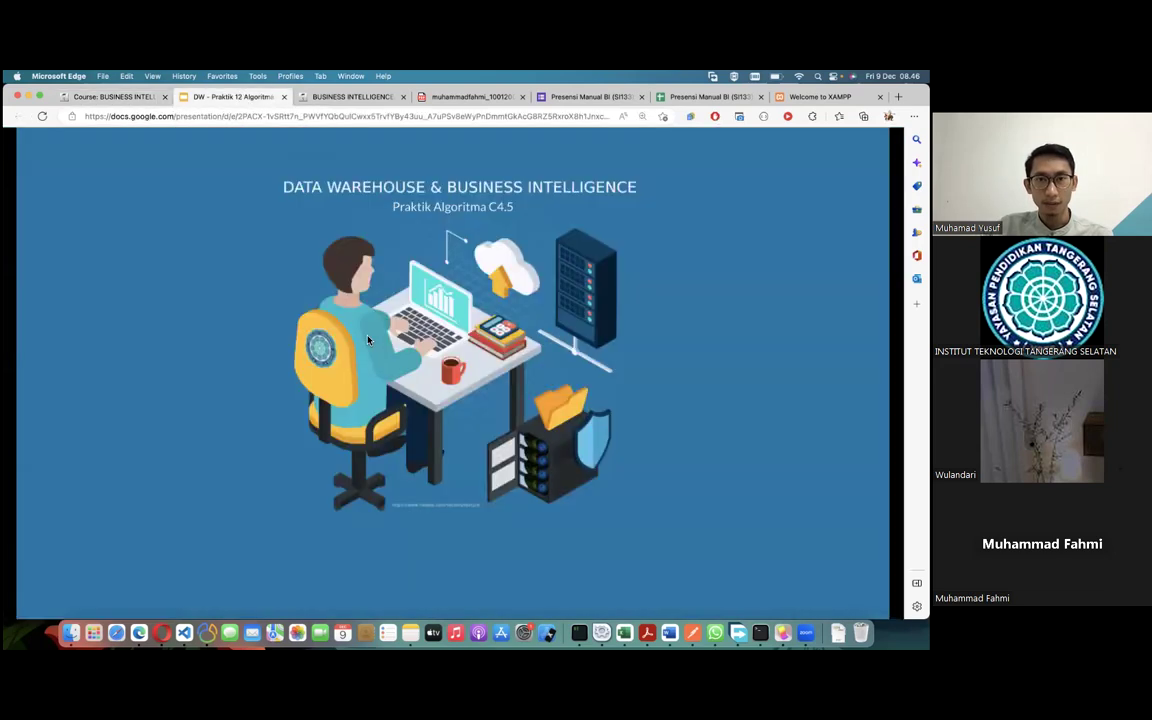
{"action": "left_click", "coordinate": [100, 596]}
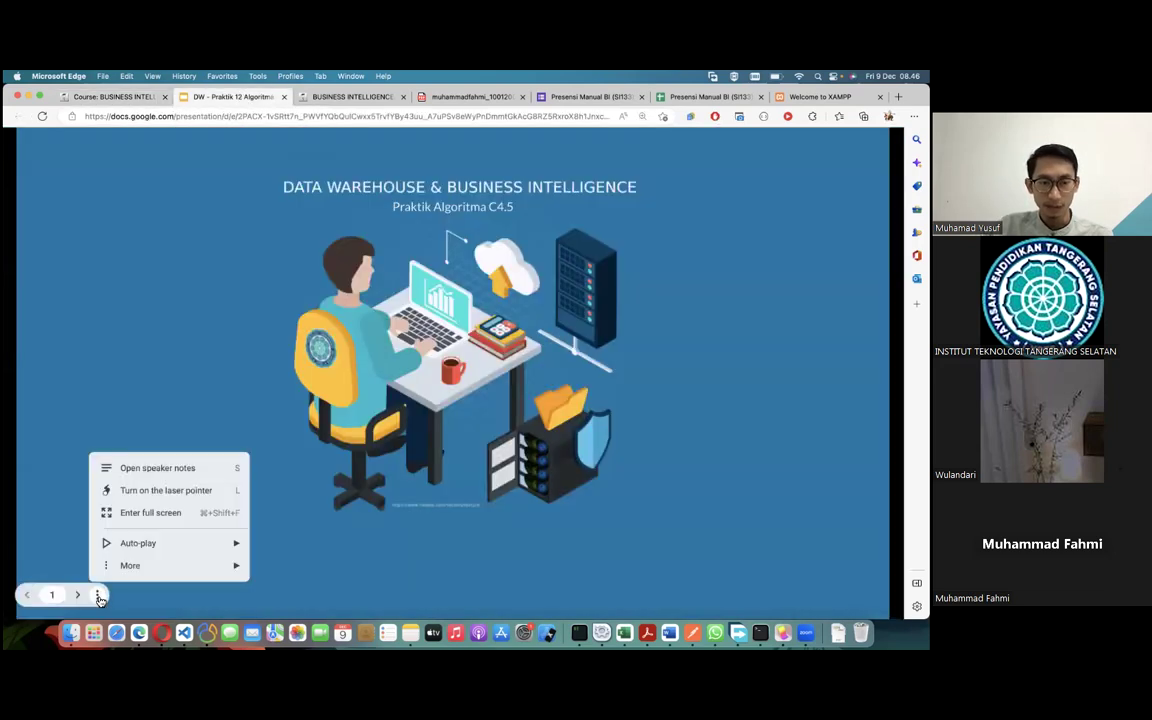
{"action": "left_click", "coordinate": [165, 490]}
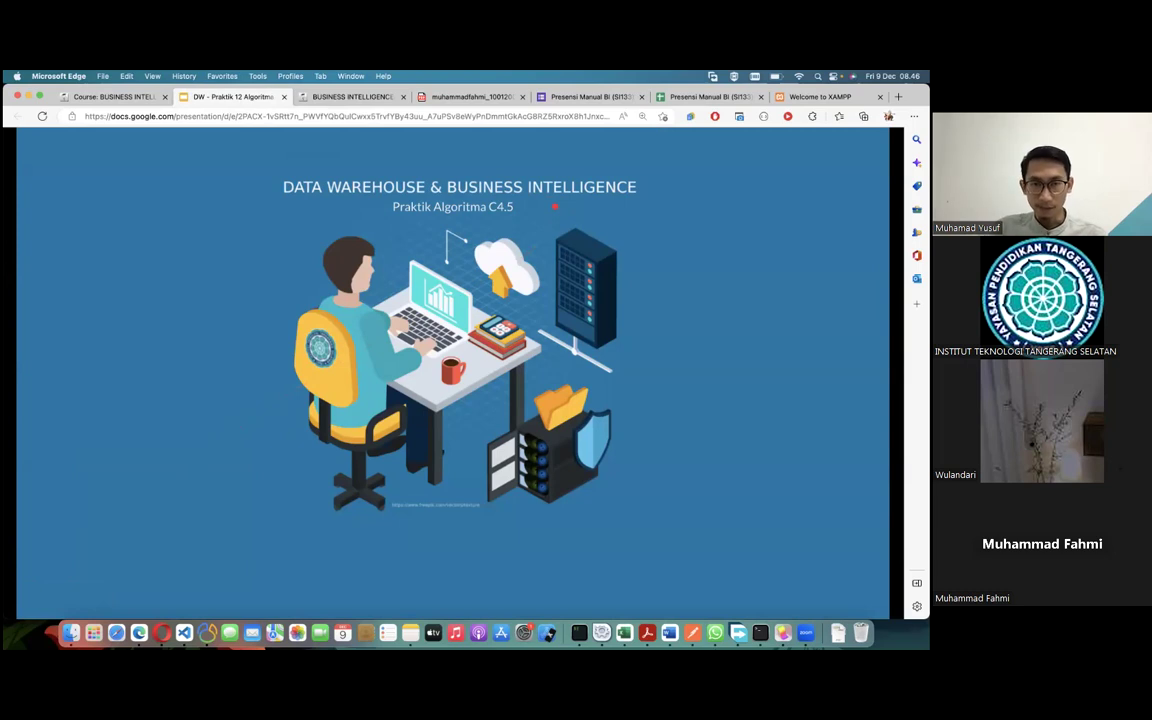
{"action": "key", "text": "Right"}
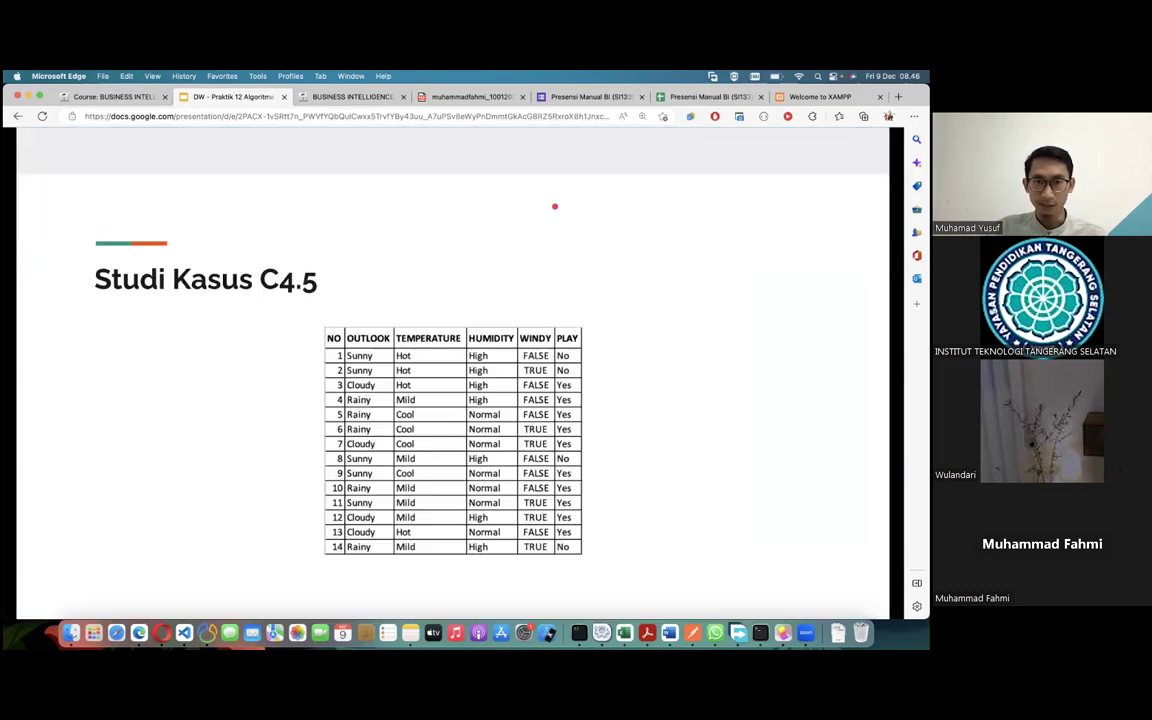
{"action": "key", "text": "Right"}
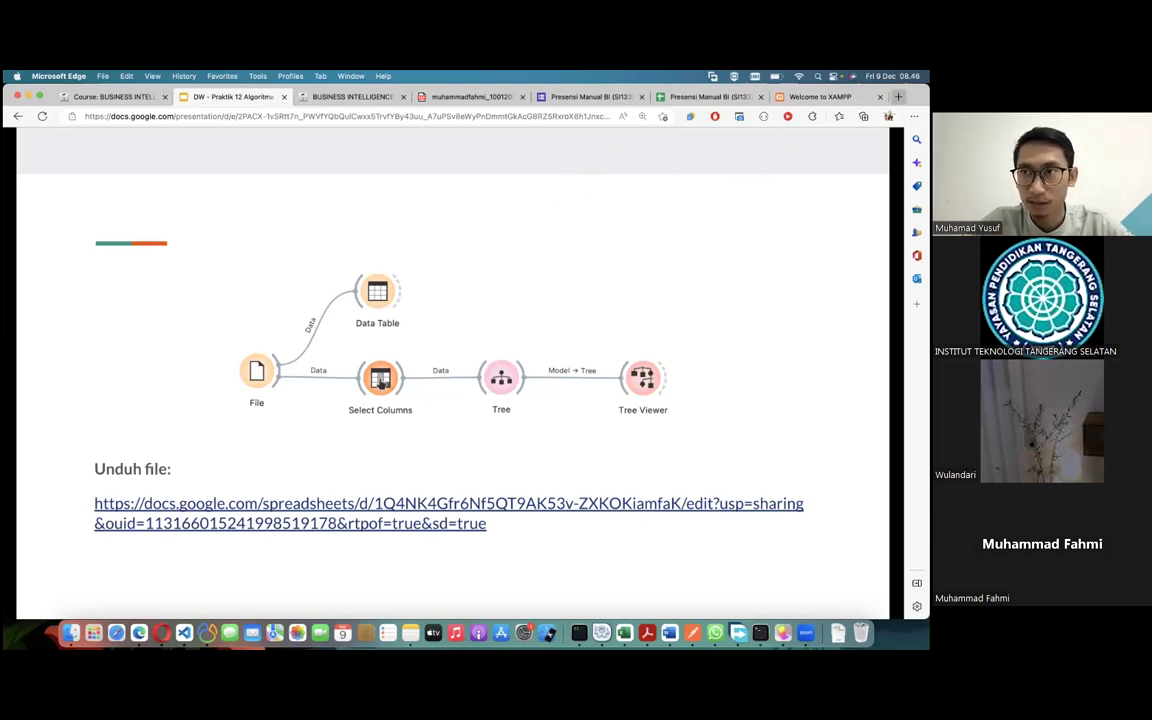
Search the web for orange3 in a new tab, and open the Orange Data Mining download page with its address selected
{"action": "key", "text": "super+t"}
{"action": "type", "text": "orange"}
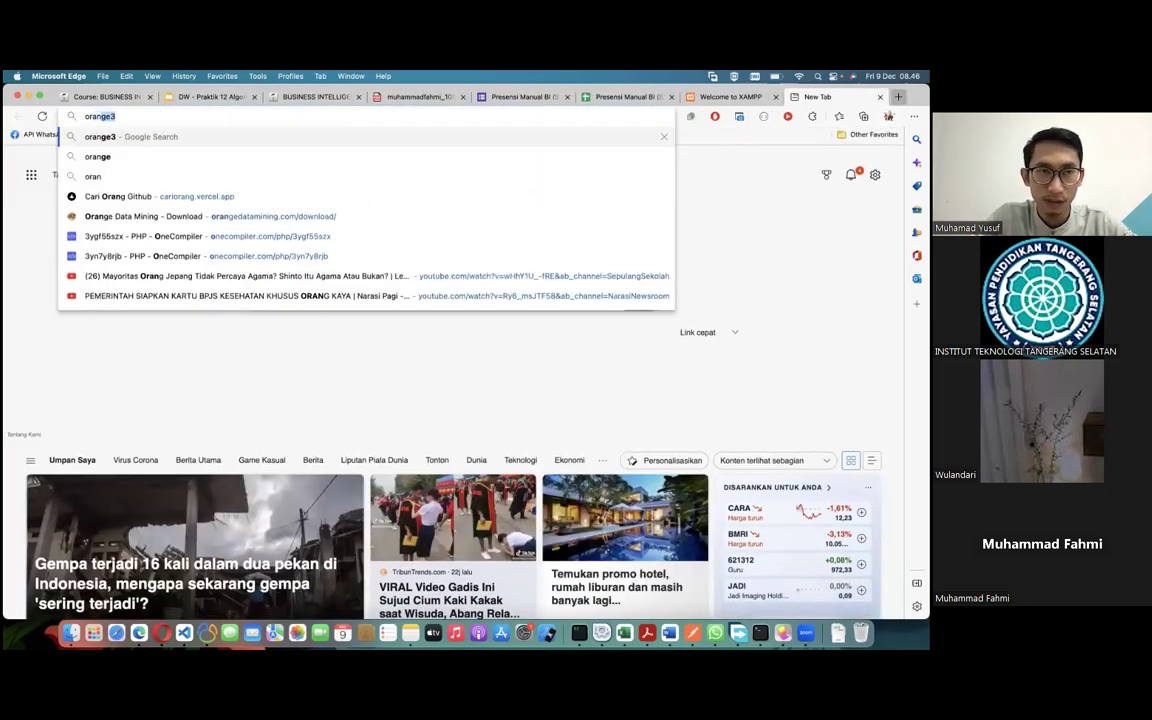
{"action": "type", "text": "3"}
{"action": "key", "text": "Return"}
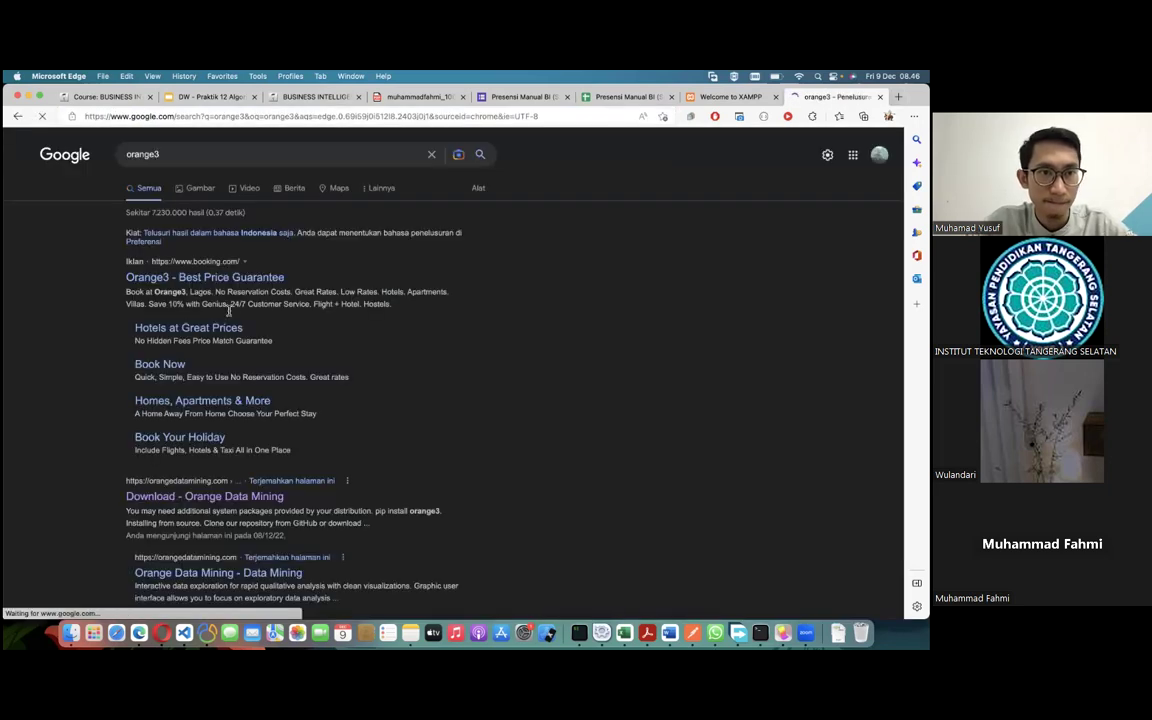
{"action": "left_click", "coordinate": [253, 503]}
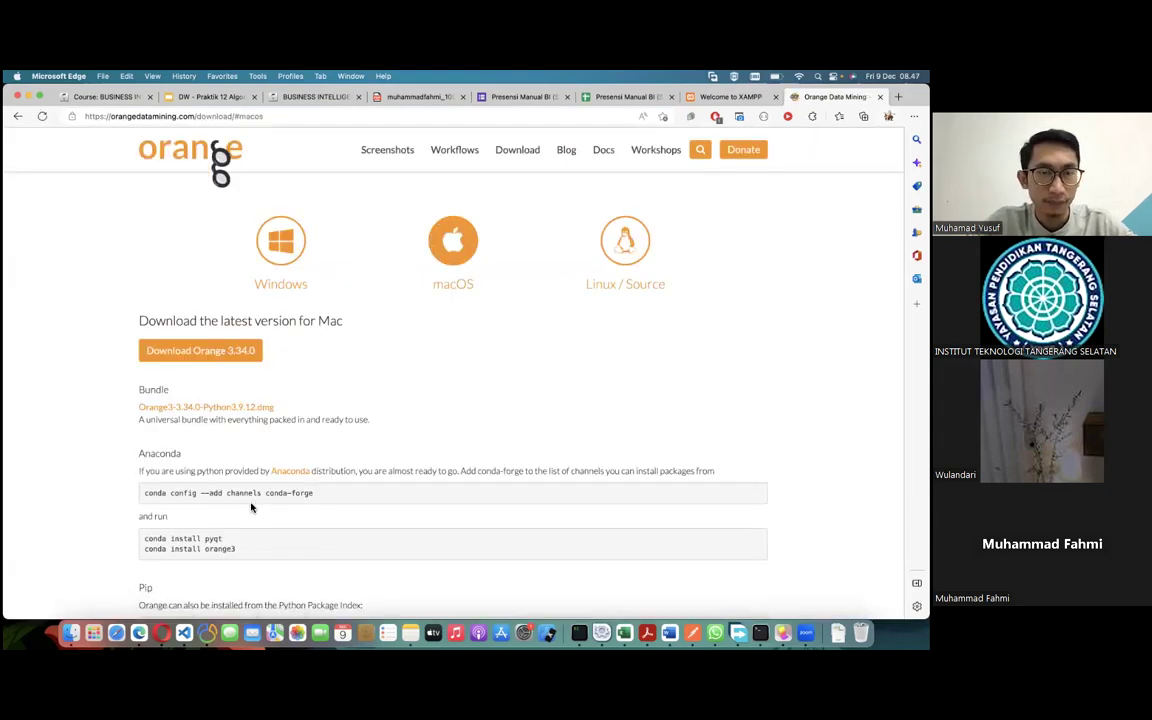
{"action": "left_click", "coordinate": [284, 118]}
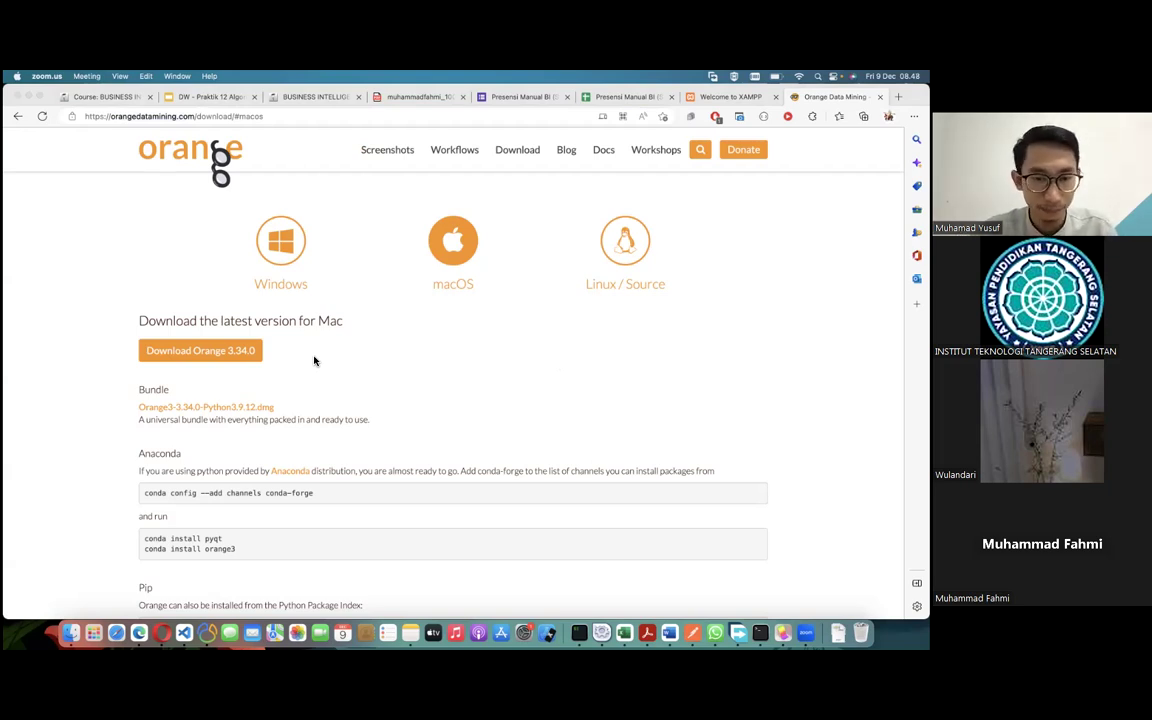
{"action": "key", "text": "super+Tab"}
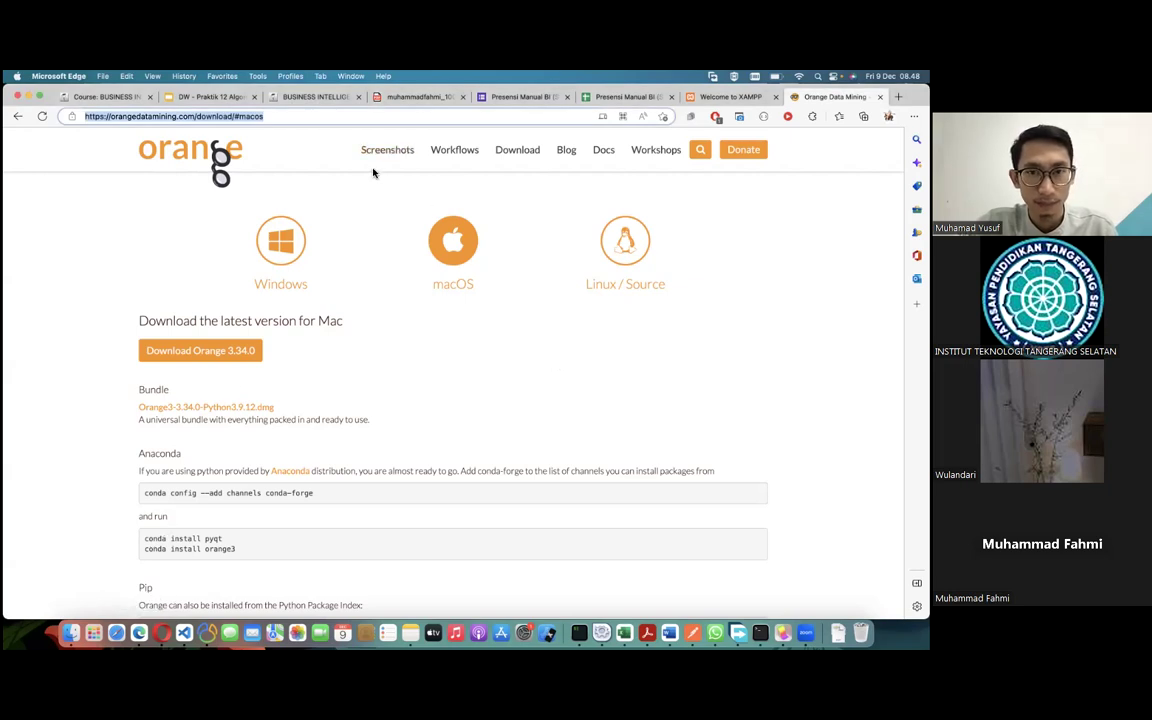
Launch the Orange3 application
{"action": "left_click", "coordinate": [93, 633]}
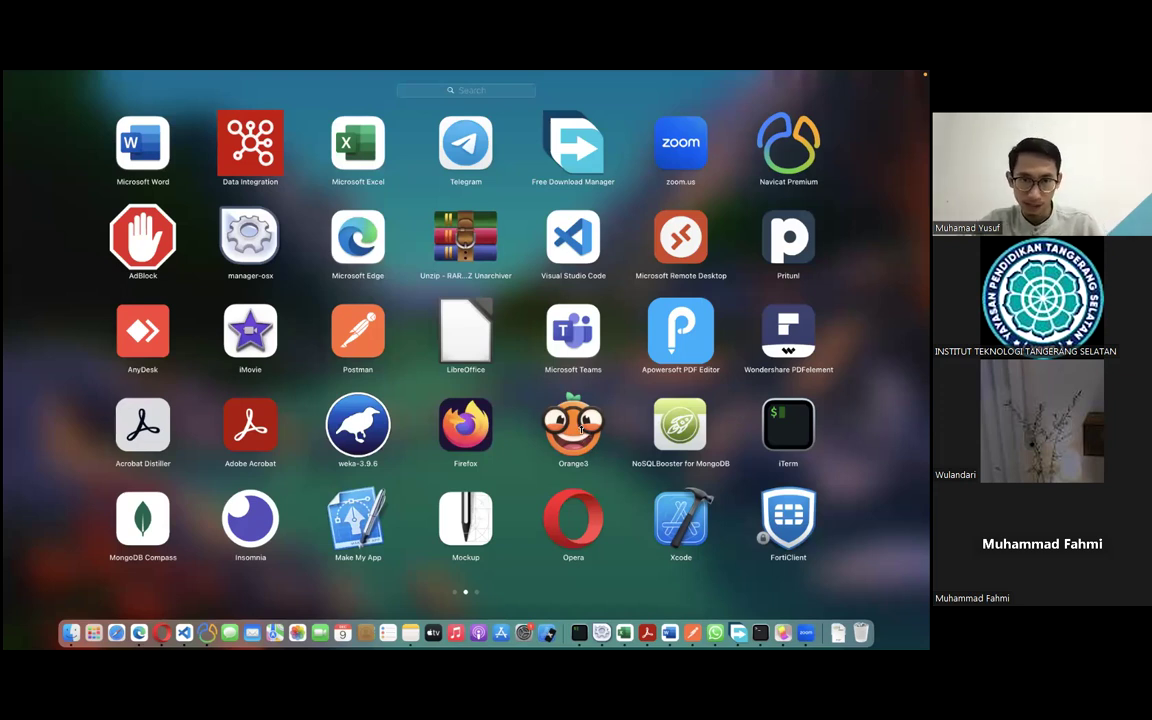
{"action": "left_click", "coordinate": [580, 430]}
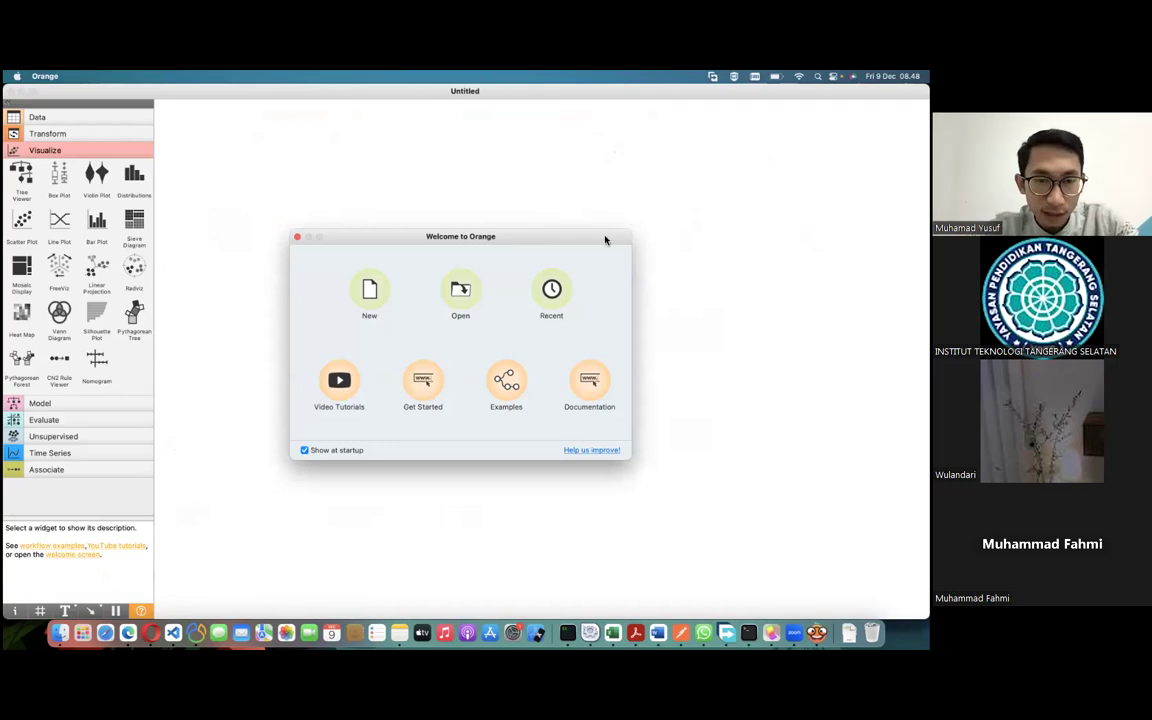
Switch back to the BUSINESS INTELLIGENCE course page in Microsoft Edge and turn on course editing
{"action": "left_click", "coordinate": [127, 632]}
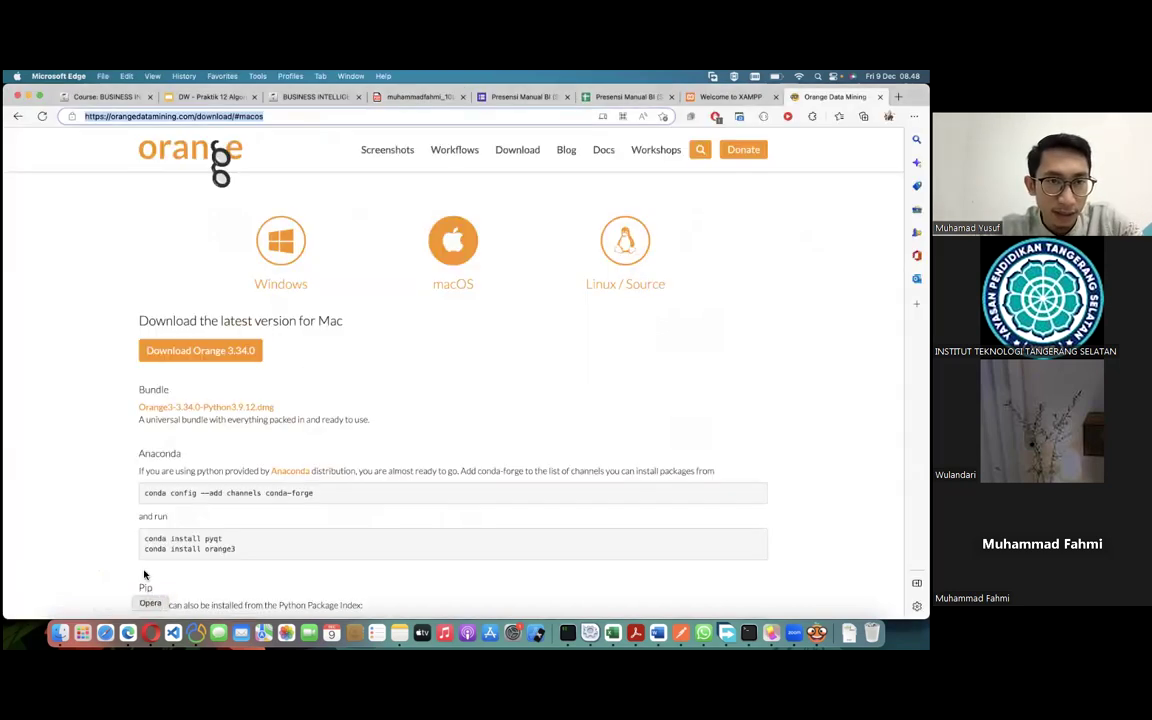
{"action": "left_click", "coordinate": [116, 97]}
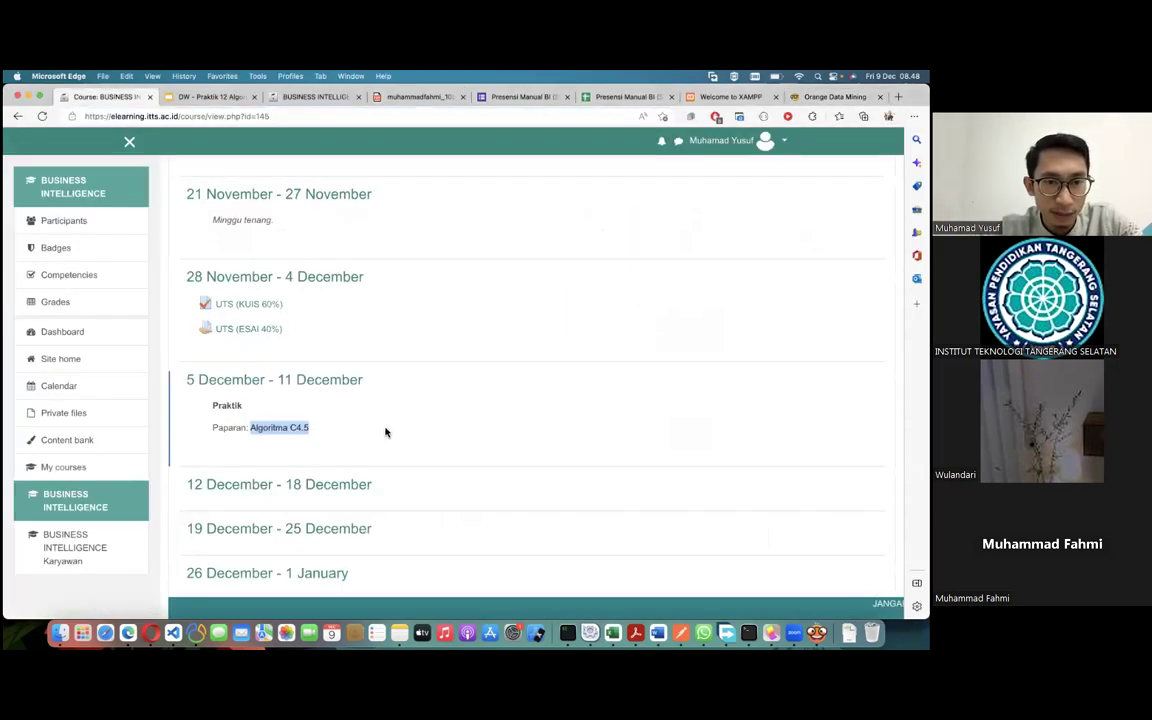
{"action": "scroll", "coordinate": [657, 388], "scroll_direction": "down", "scroll_amount": 5}
{"action": "scroll", "coordinate": [283, 306], "scroll_direction": "up", "scroll_amount": 2}
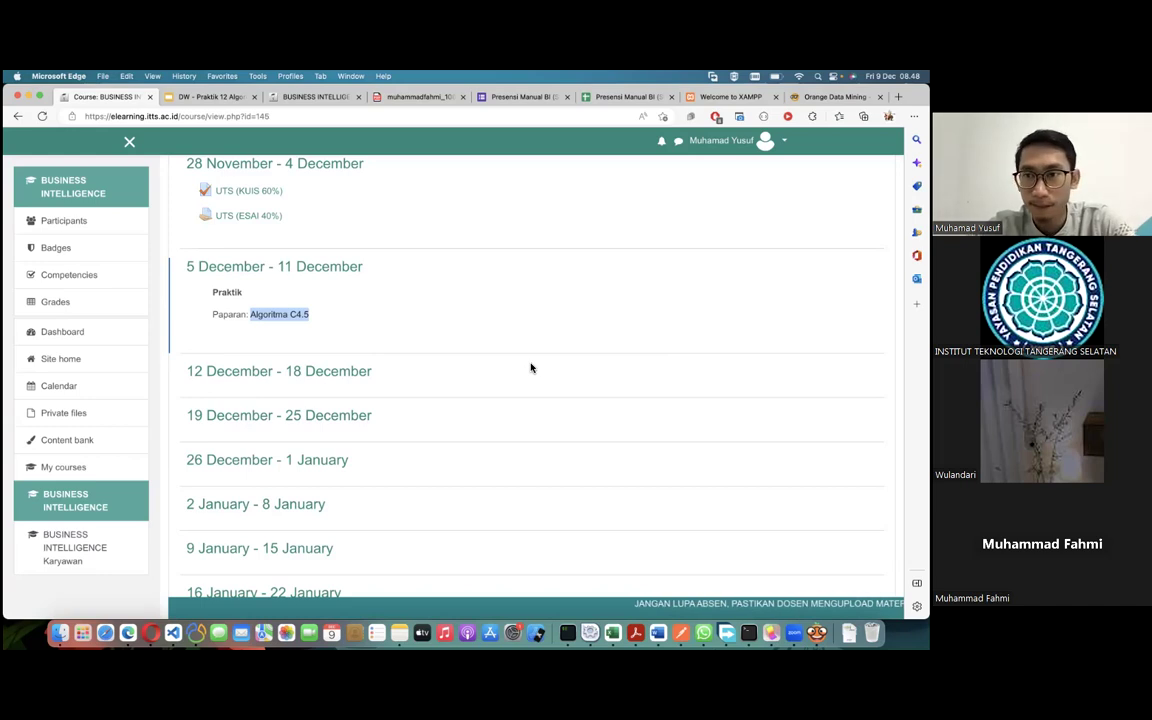
{"action": "scroll", "coordinate": [531, 368], "scroll_direction": "up", "scroll_amount": 20}
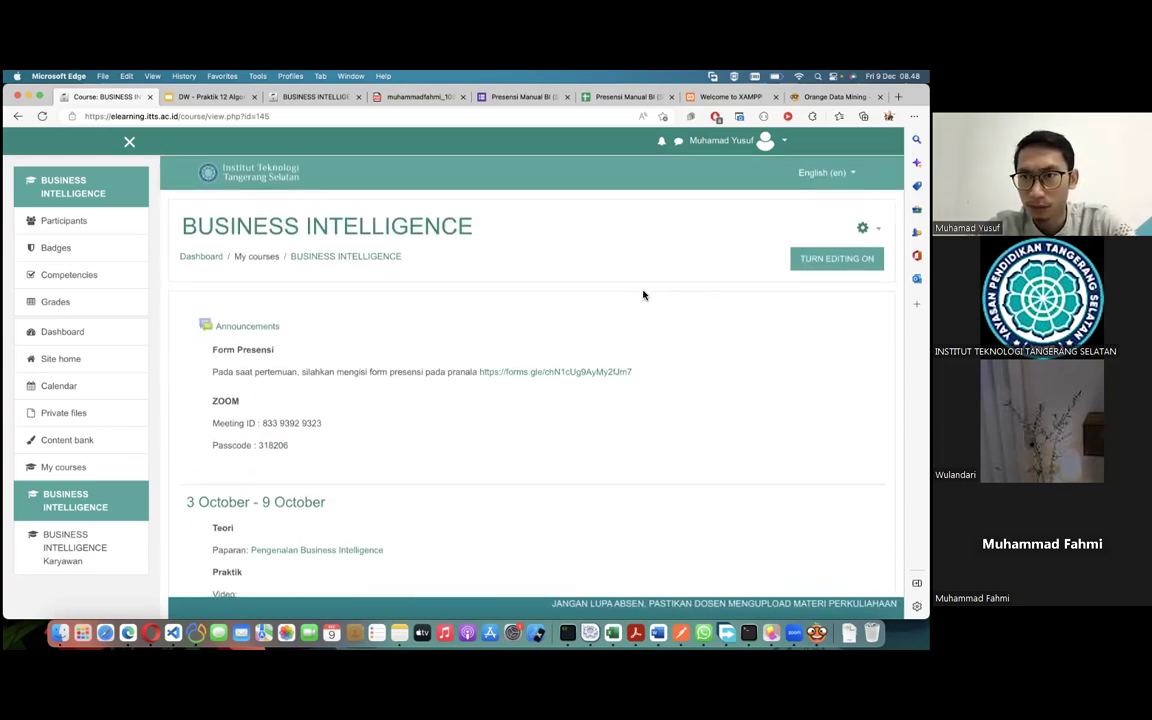
{"action": "scroll", "coordinate": [643, 296], "scroll_direction": "down", "scroll_amount": 3}
{"action": "scroll", "coordinate": [530, 370], "scroll_direction": "up", "scroll_amount": 3}
{"action": "left_click", "coordinate": [836, 218]}
Start a new Assignment activity in the course's 5 December - 11 December section
{"action": "scroll", "coordinate": [432, 385], "scroll_direction": "down", "scroll_amount": 20}
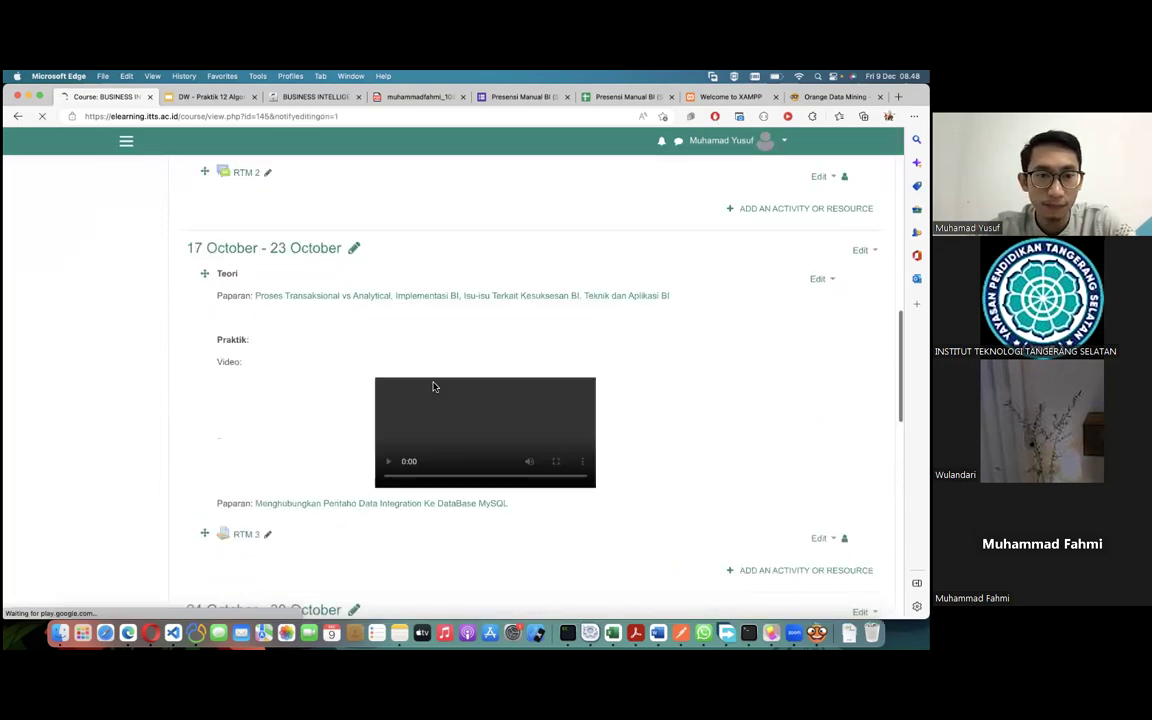
{"action": "scroll", "coordinate": [433, 387], "scroll_direction": "down", "scroll_amount": 10}
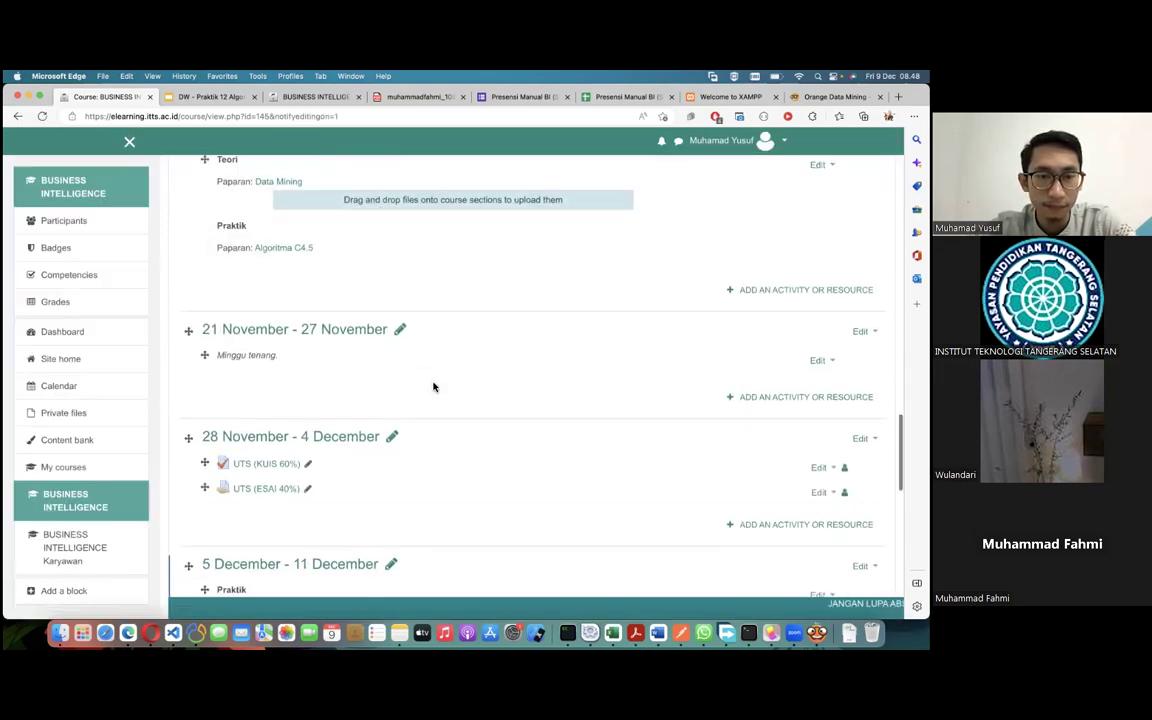
{"action": "scroll", "coordinate": [433, 387], "scroll_direction": "down", "scroll_amount": 2}
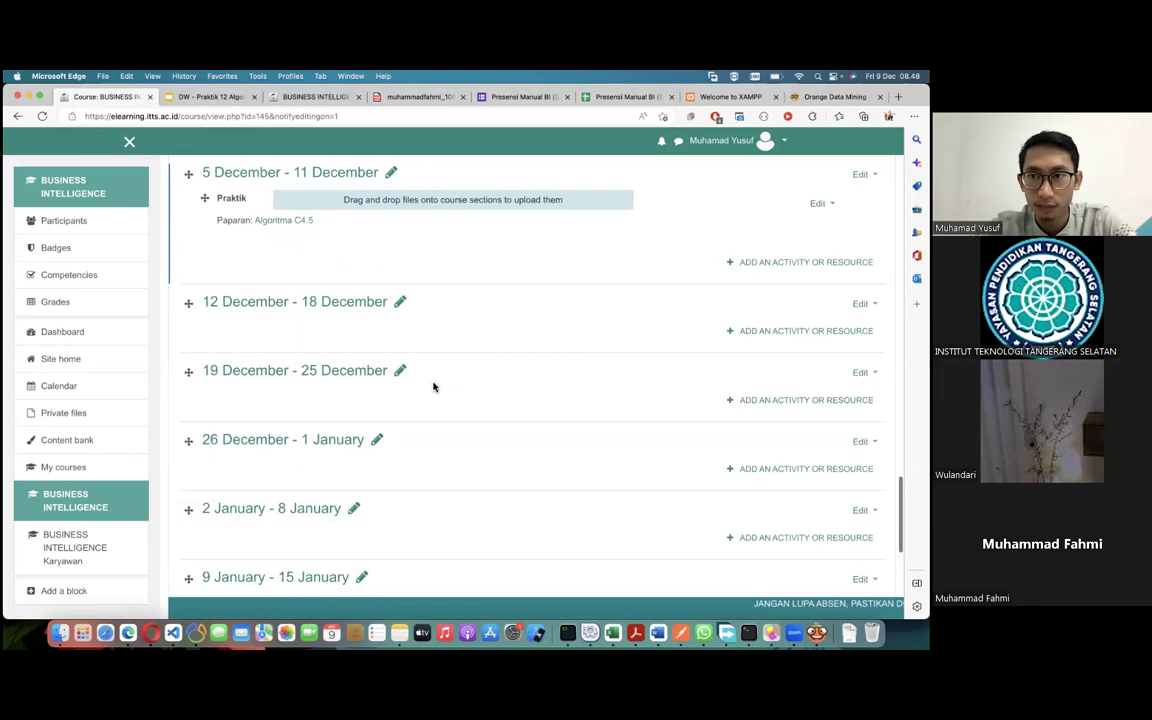
{"action": "left_click", "coordinate": [806, 208]}
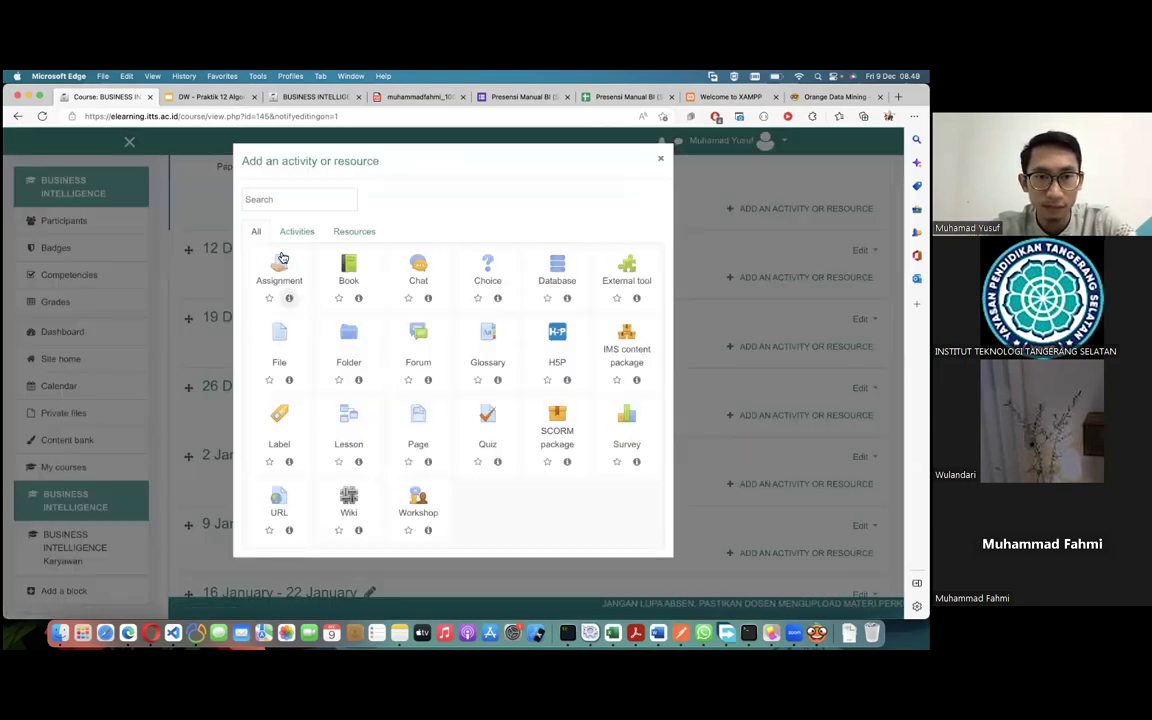
{"action": "left_click", "coordinate": [283, 267]}
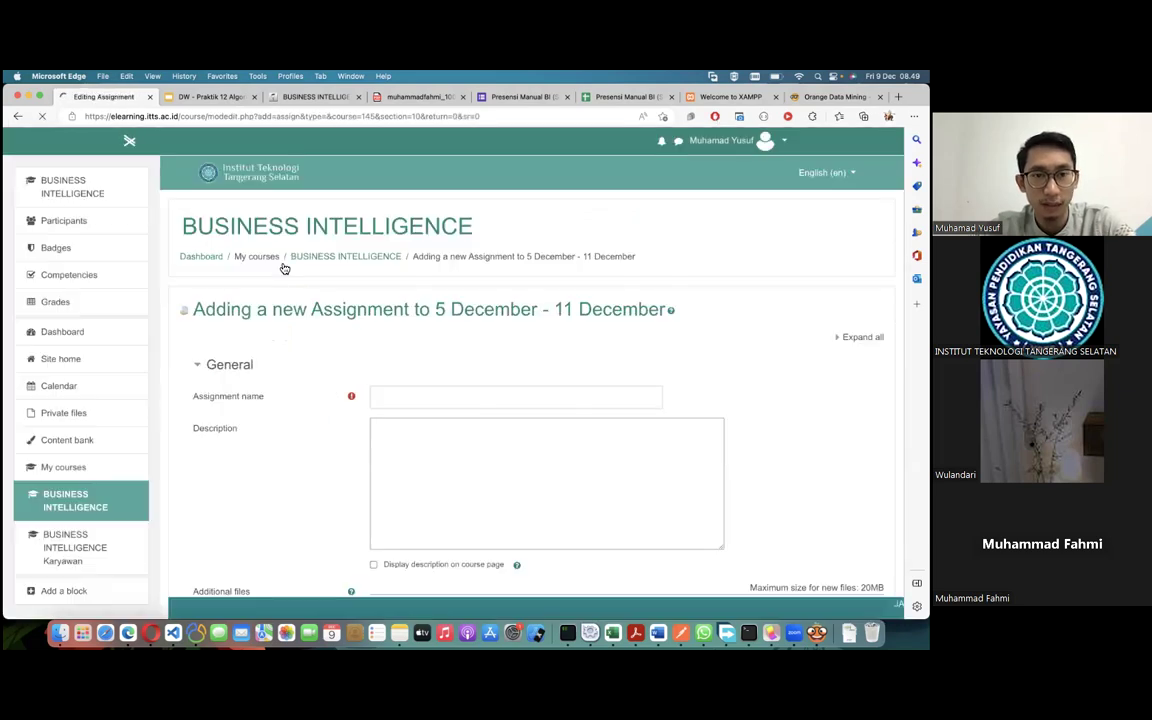
Name the new assignment "Praktik Algoritma C4.5"
{"action": "left_click", "coordinate": [526, 400]}
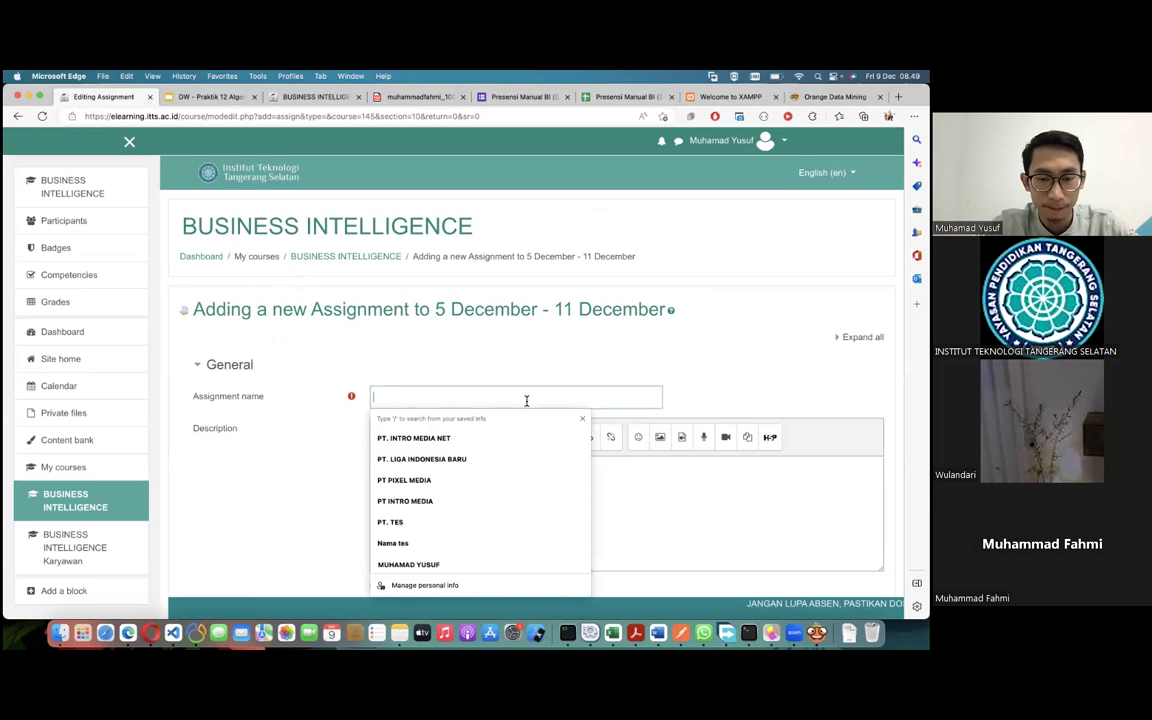
{"action": "type", "text": "Praktik"}
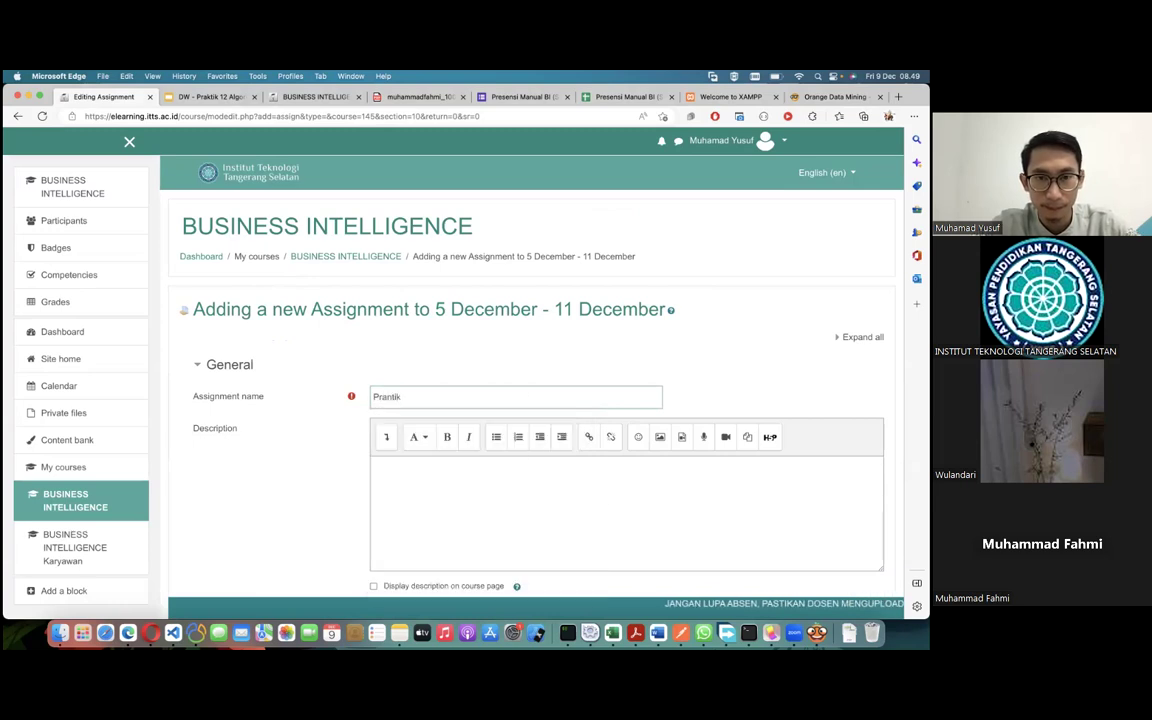
{"action": "key", "text": "BackSpace"}
{"action": "key", "text": "BackSpace"}
{"action": "key", "text": "BackSpace"}
{"action": "type", "text": "ktik"}
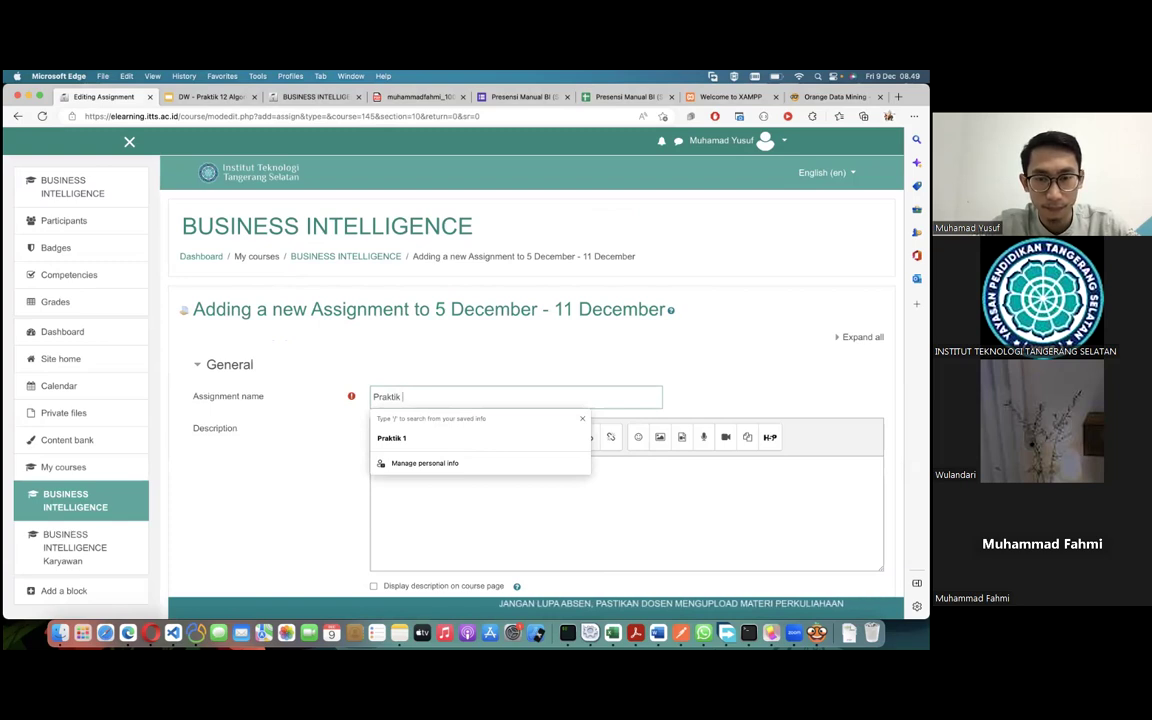
{"action": "type", "text": " Algoritma C4.5"}
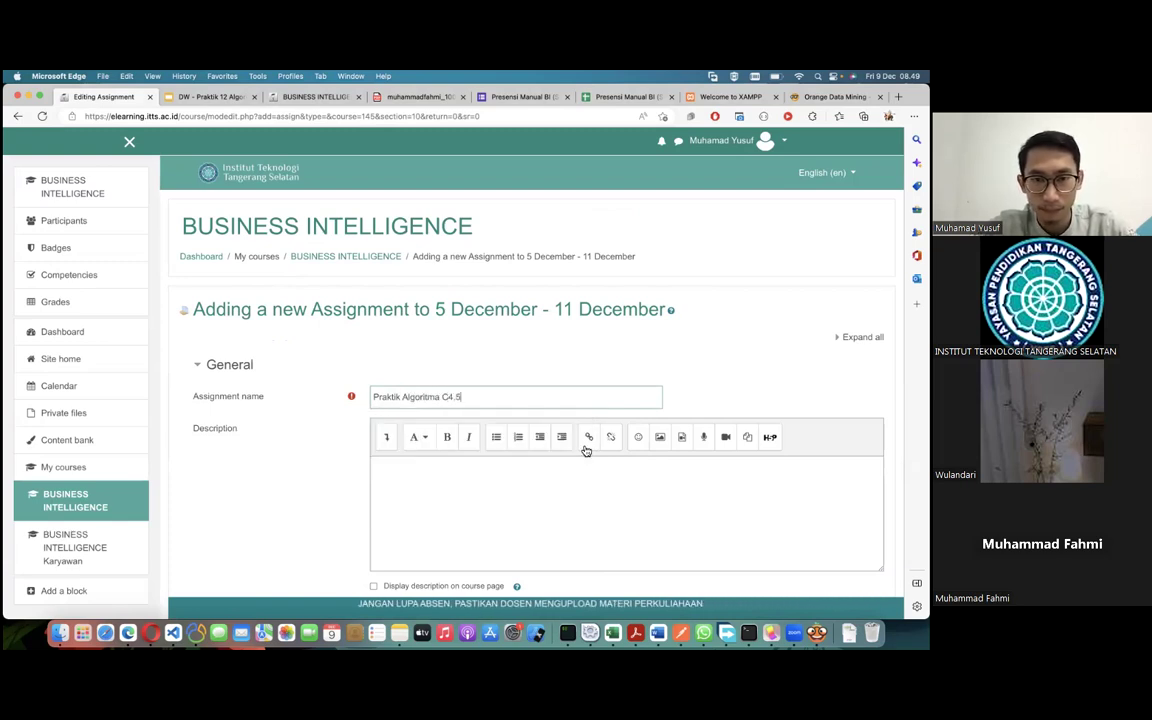
Enter "Unggah hasil praktik algoritma C4.5" as the assignment's description
{"action": "left_click", "coordinate": [543, 508]}
{"action": "type", "text": "Unggah "}
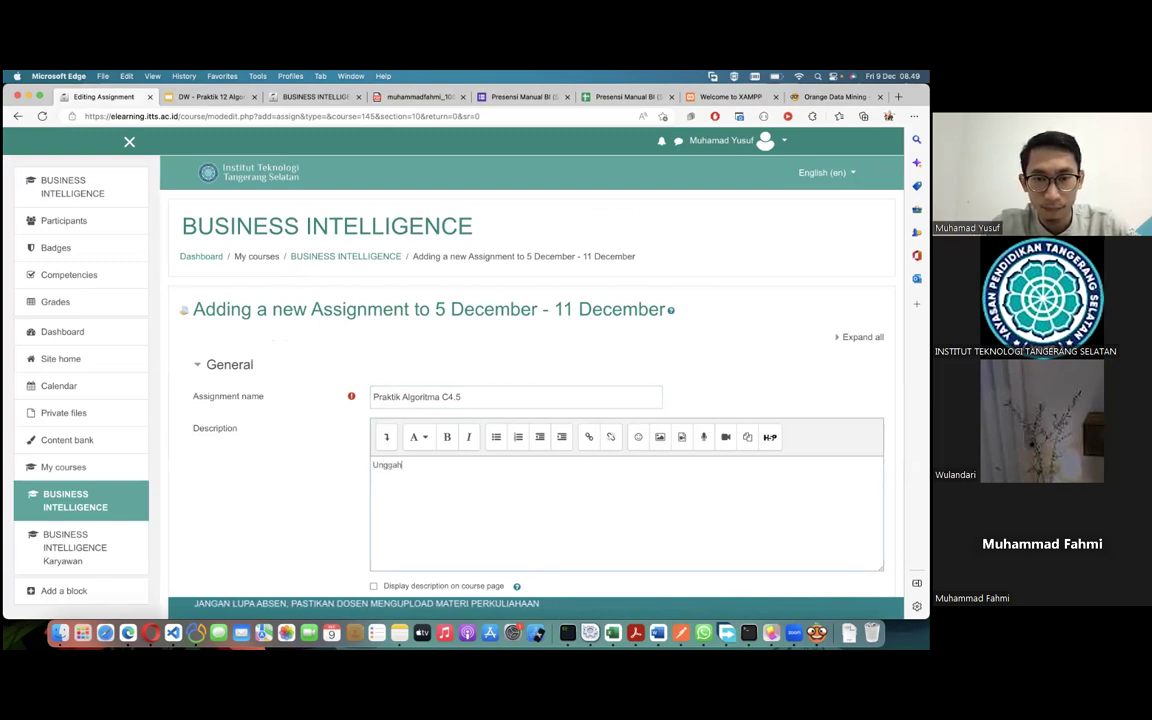
{"action": "type", "text": "hasil"}
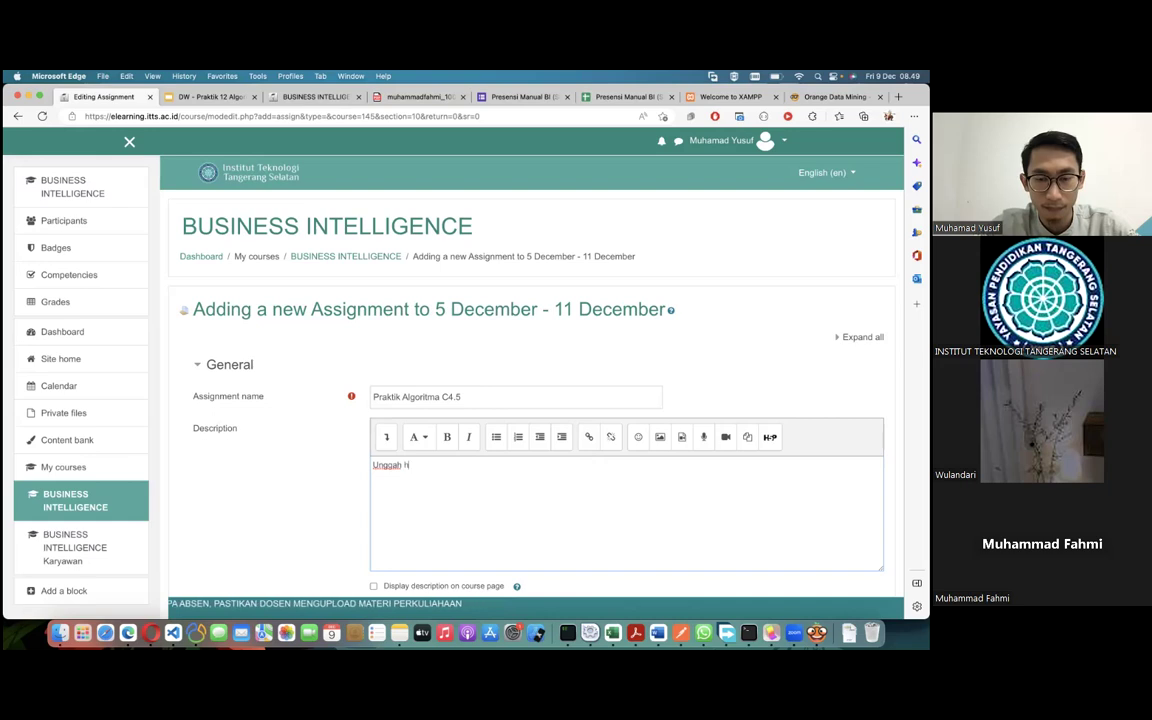
{"action": "type", "text": " praktik"}
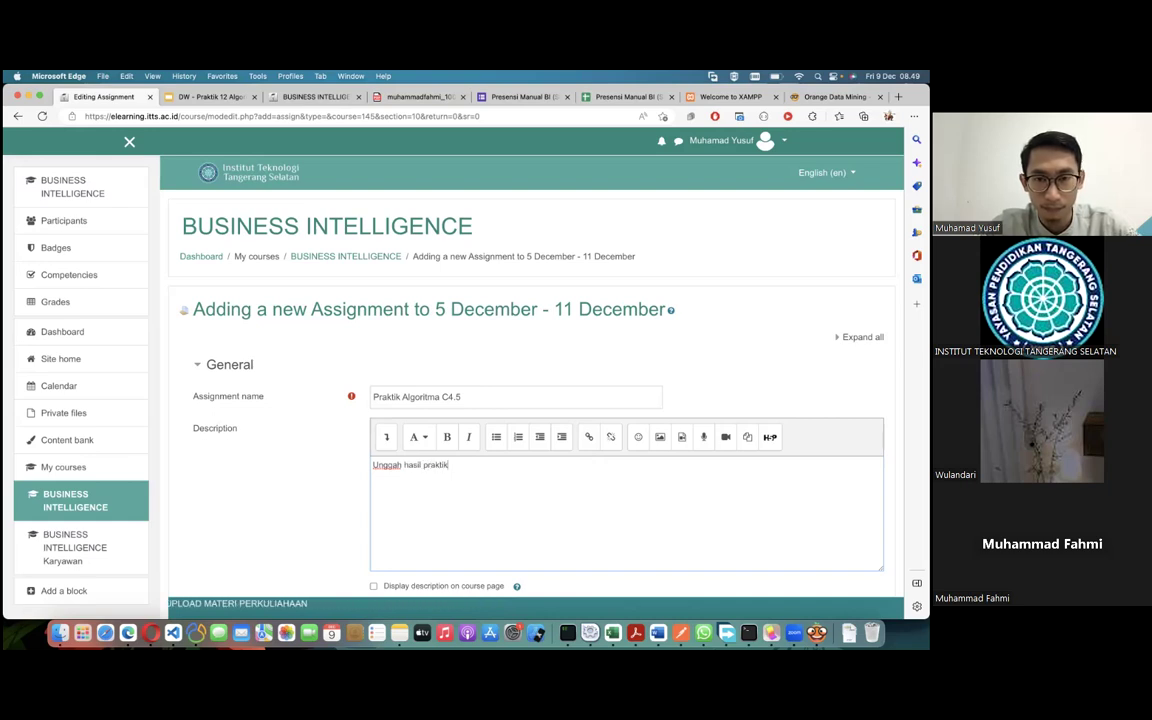
{"action": "type", "text": " algoritma "}
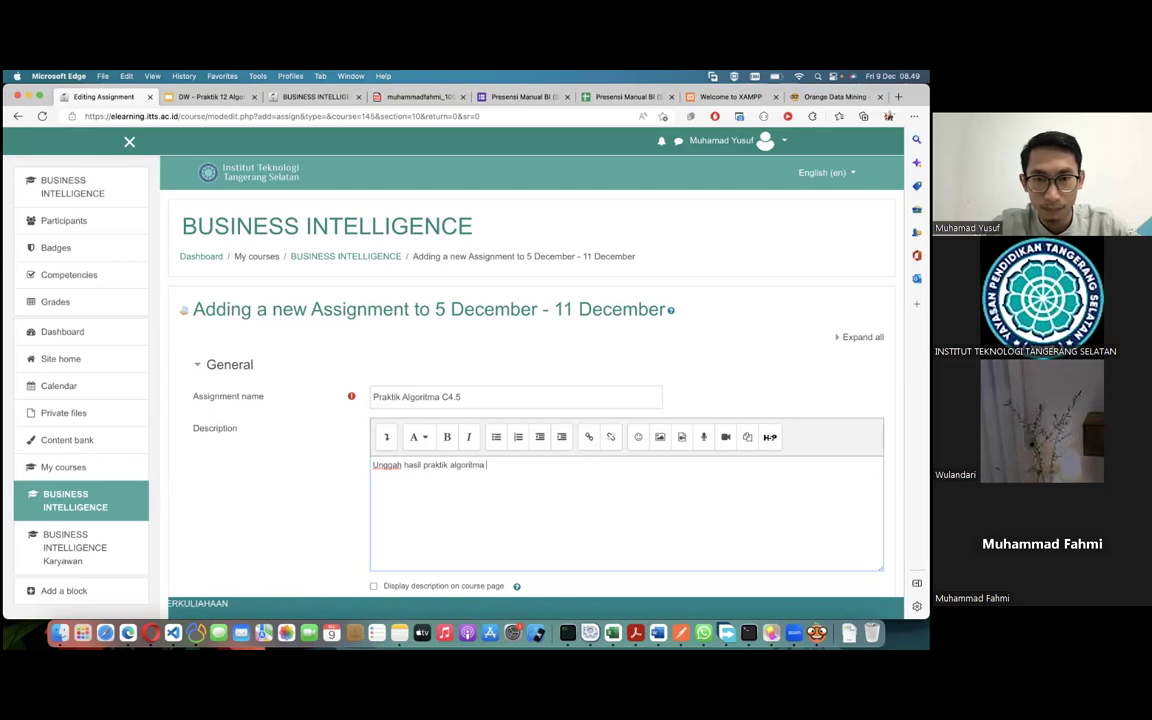
{"action": "type", "text": "C4.5 menggunak"}
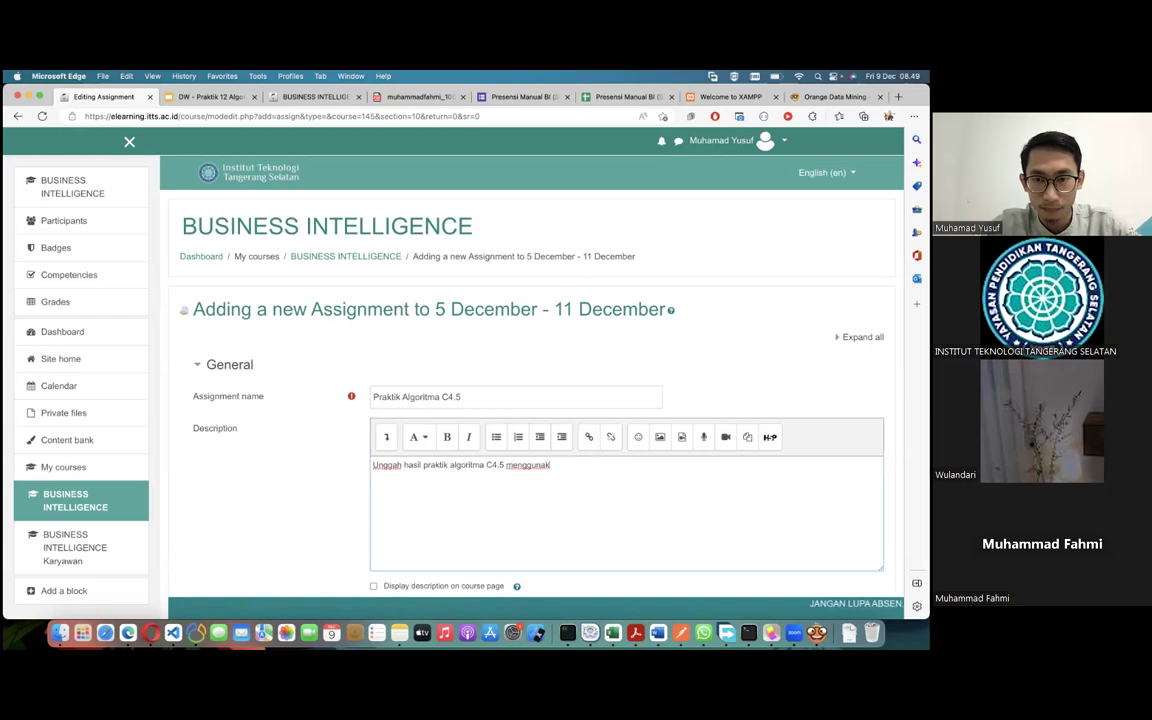
{"action": "key", "text": "BackSpace"}
{"action": "key", "text": "BackSpace"}
{"action": "key", "text": "BackSpace"}
{"action": "key", "text": "BackSpace"}
{"action": "key", "text": "BackSpace"}
{"action": "key", "text": "BackSpace"}
{"action": "key", "text": "BackSpace"}
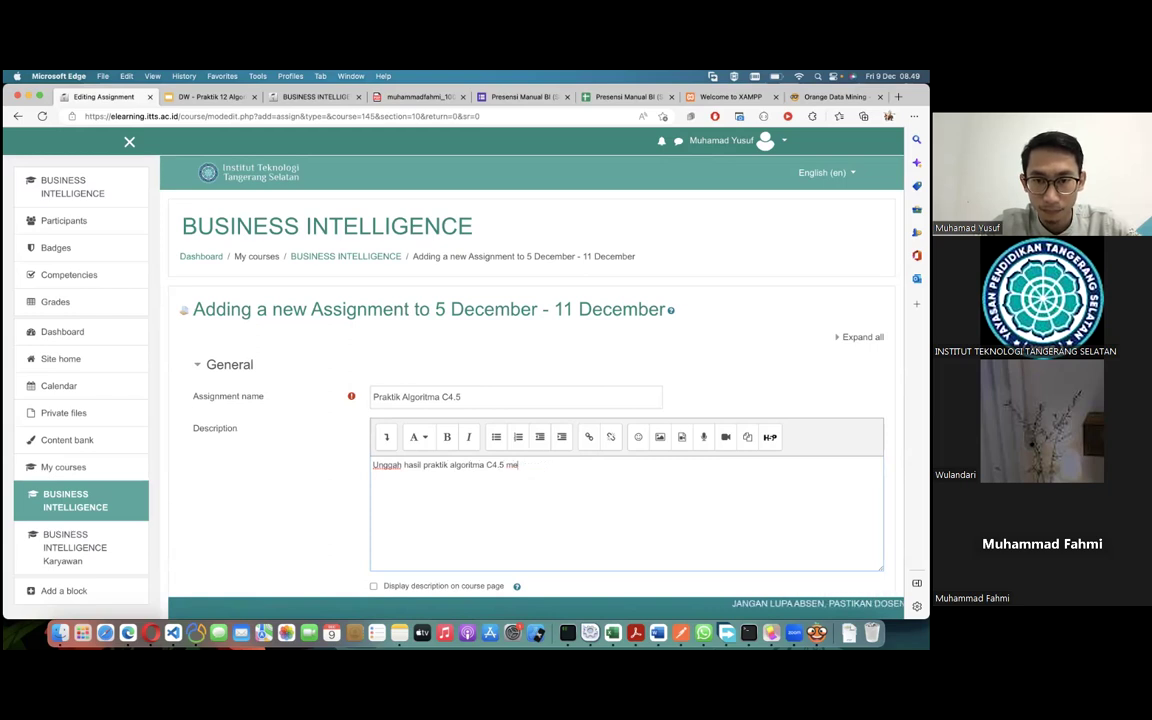
{"action": "key", "text": "BackSpace"}
{"action": "key", "text": "BackSpace"}
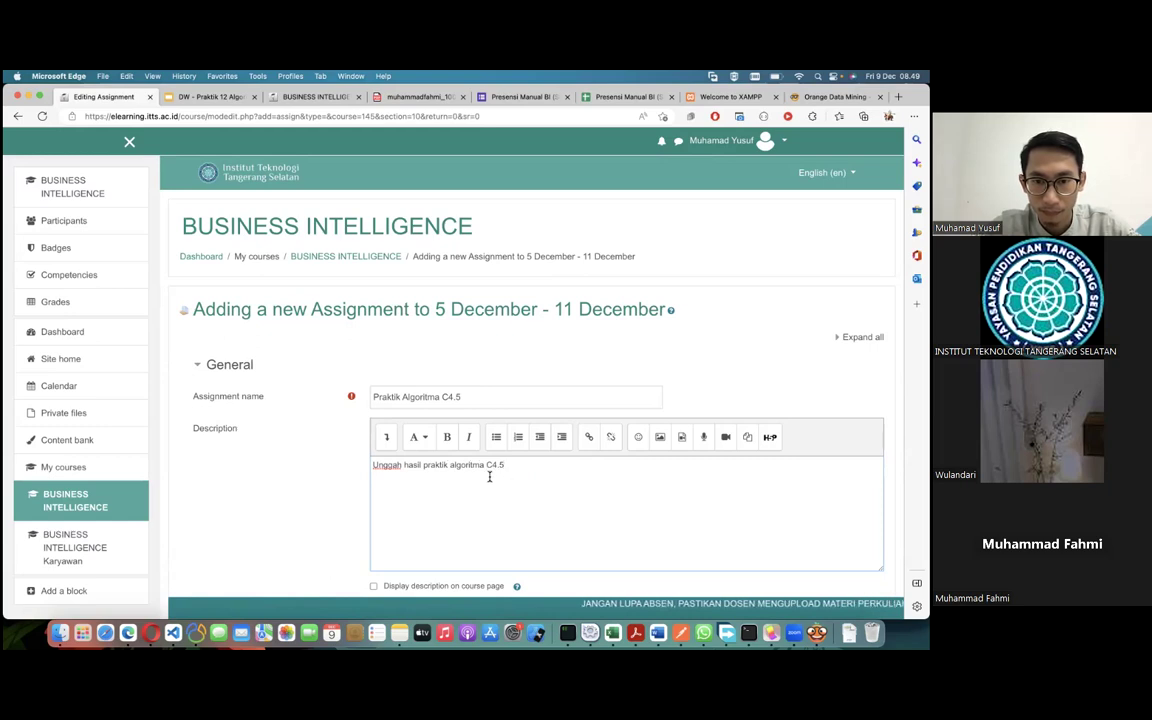
Append "(menggunakan aplikasi orange data mining)" in parentheses to the end of the assignment's description
{"action": "type", "text": "("}
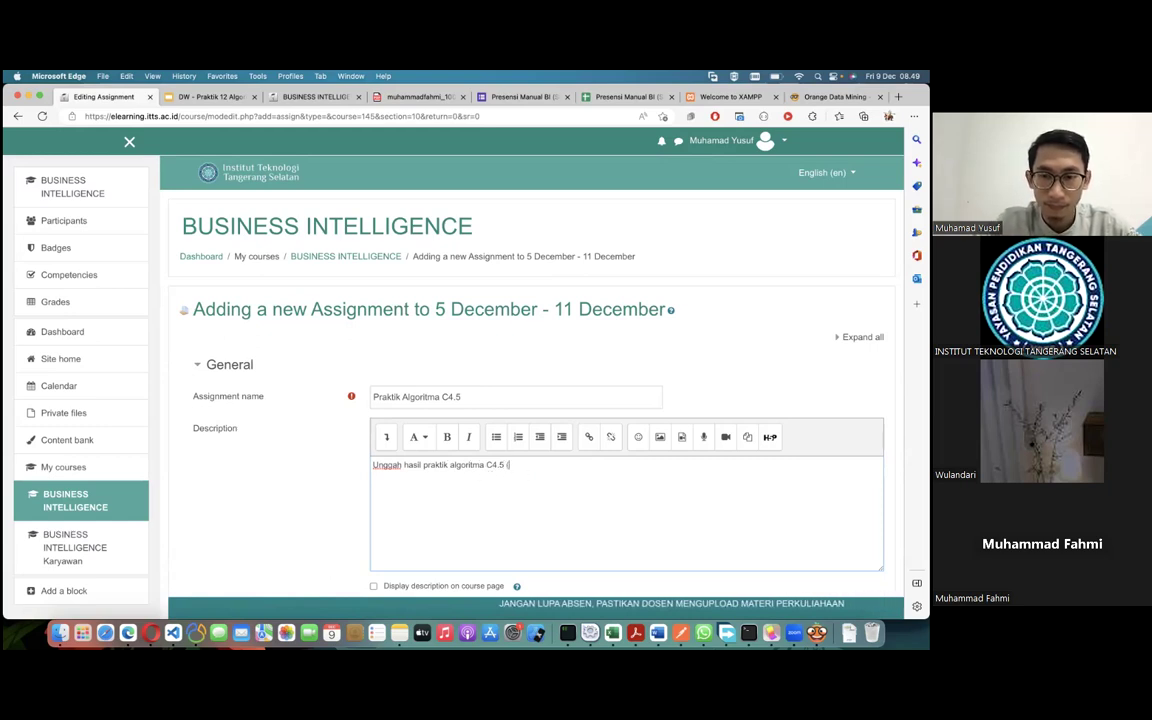
{"action": "type", "text": ")"}
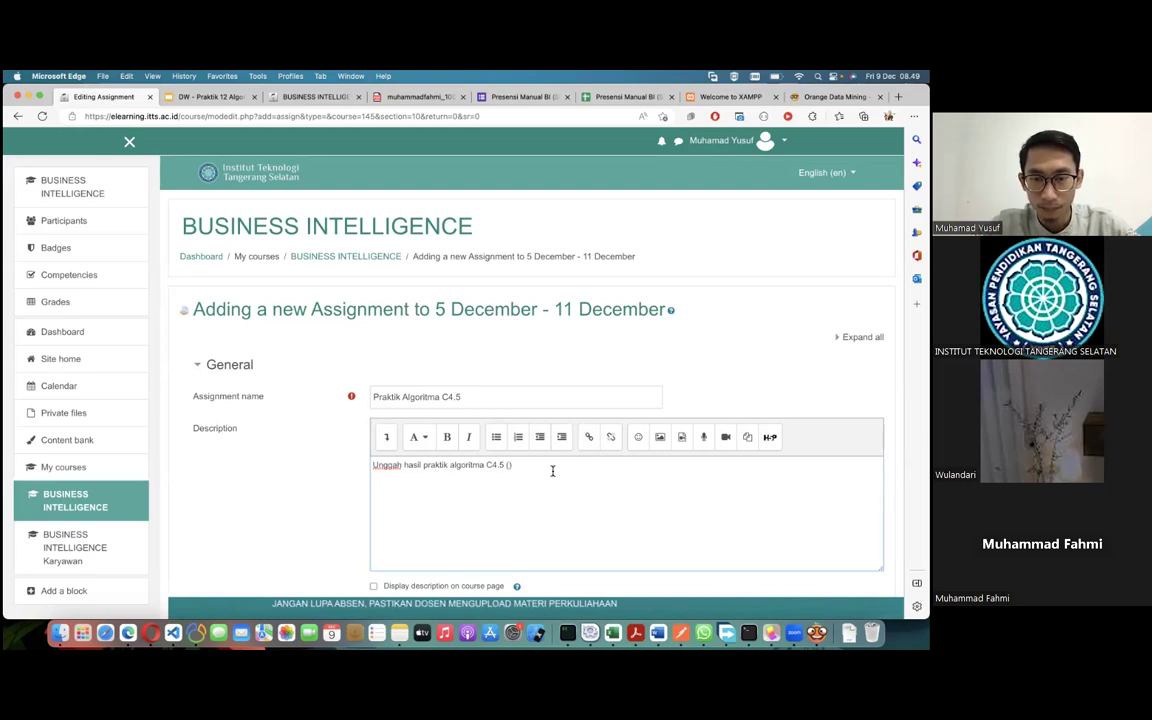
{"action": "key", "text": "Left"}
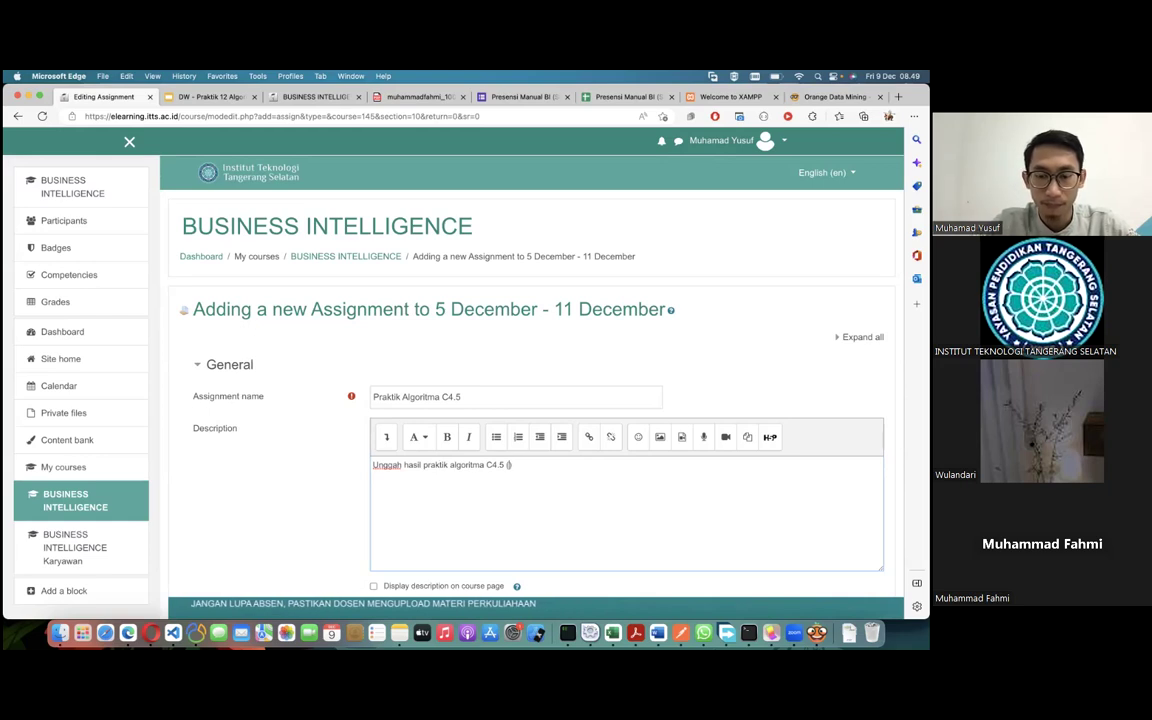
{"action": "type", "text": "menggunakan aplikasi orange"}
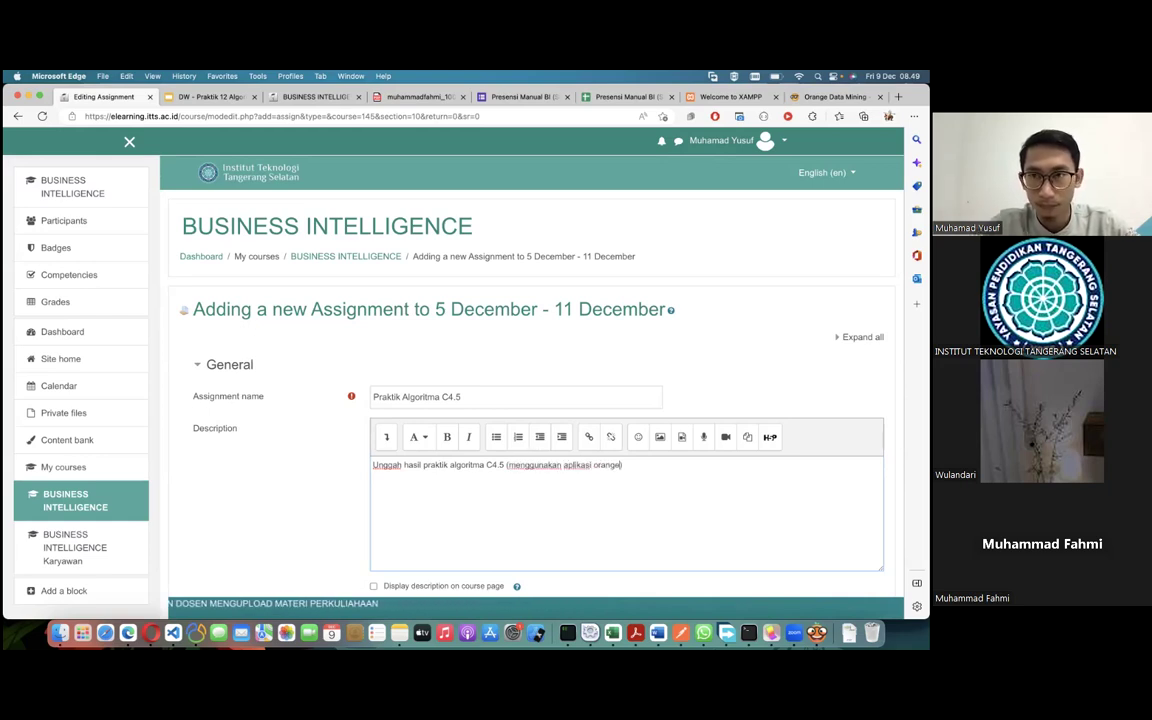
{"action": "type", "text": " data mining"}
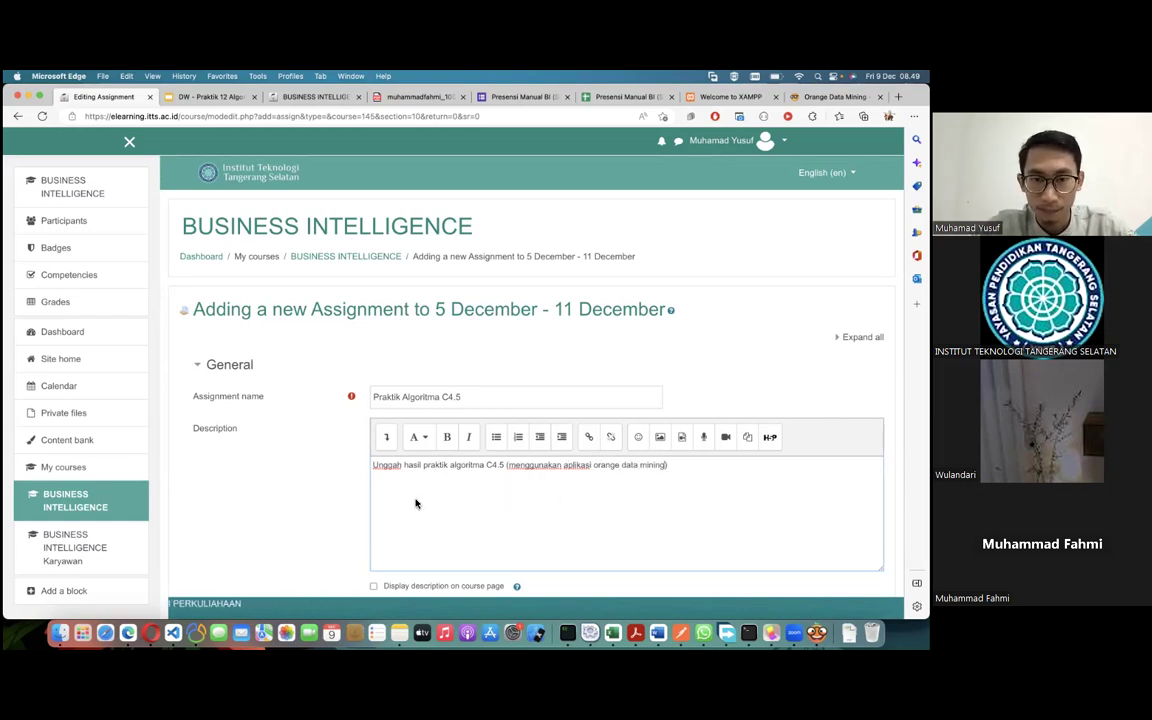
Keep the default availability and submission settings, save the assignment and return to the course page
{"action": "scroll", "coordinate": [416, 503], "scroll_direction": "down", "scroll_amount": 10}
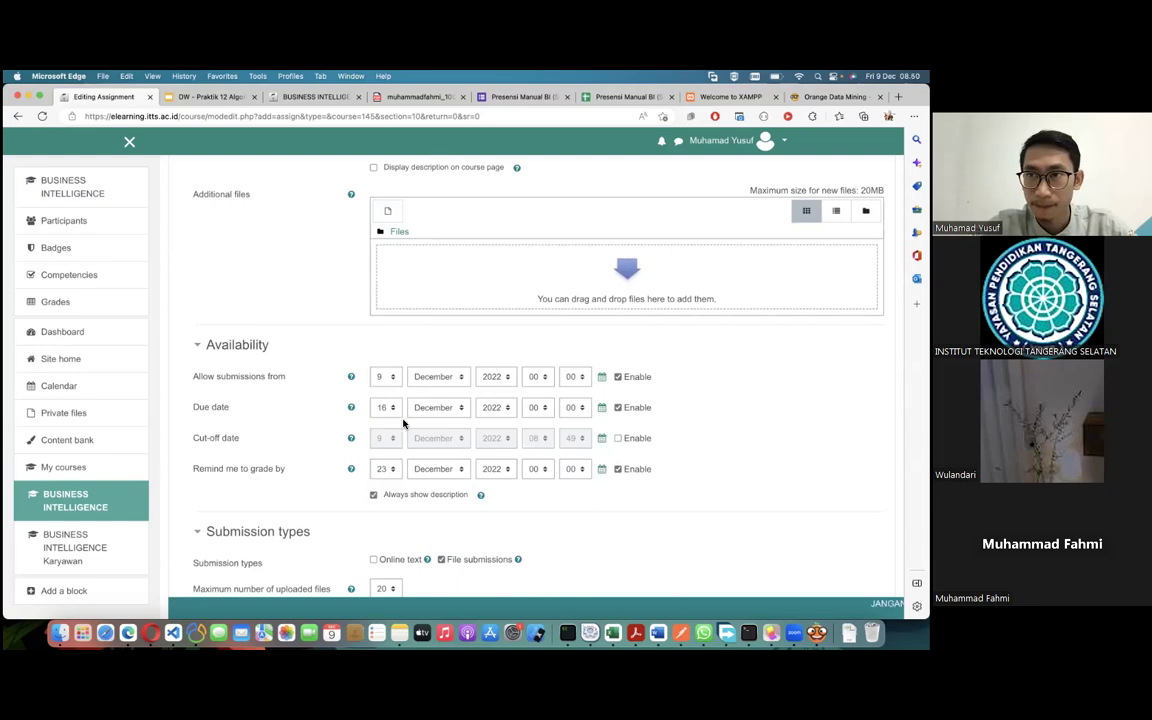
{"action": "scroll", "coordinate": [517, 558], "scroll_direction": "down", "scroll_amount": 2}
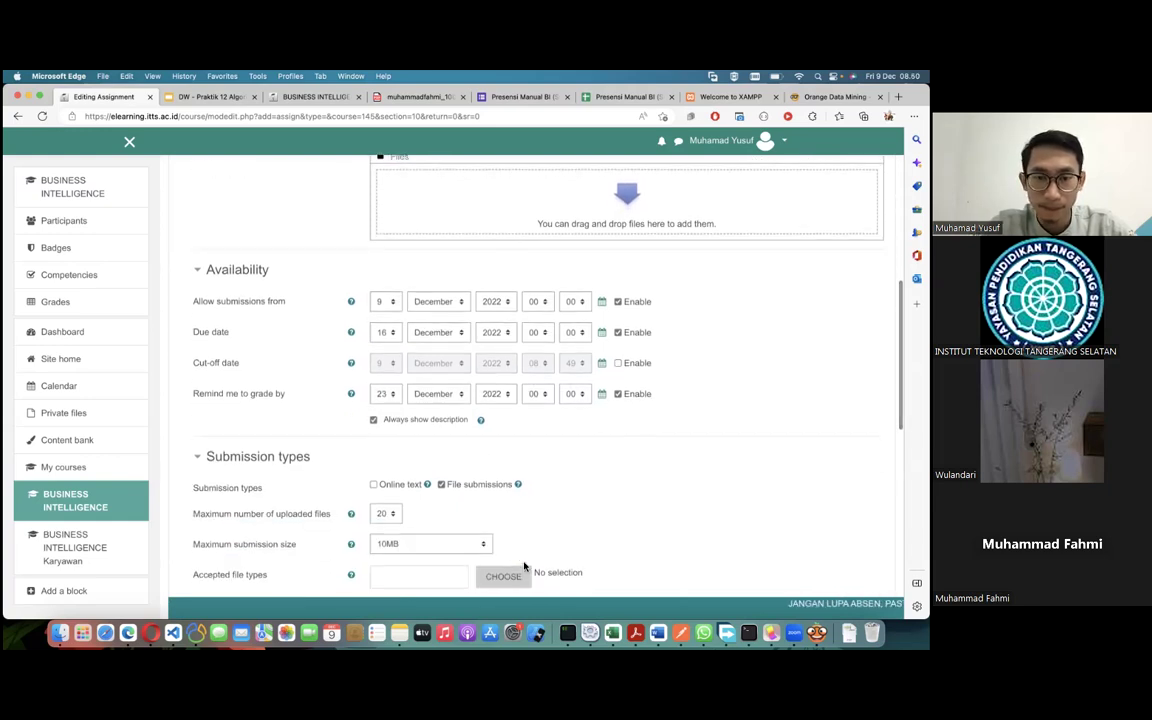
{"action": "scroll", "coordinate": [524, 567], "scroll_direction": "down", "scroll_amount": 6}
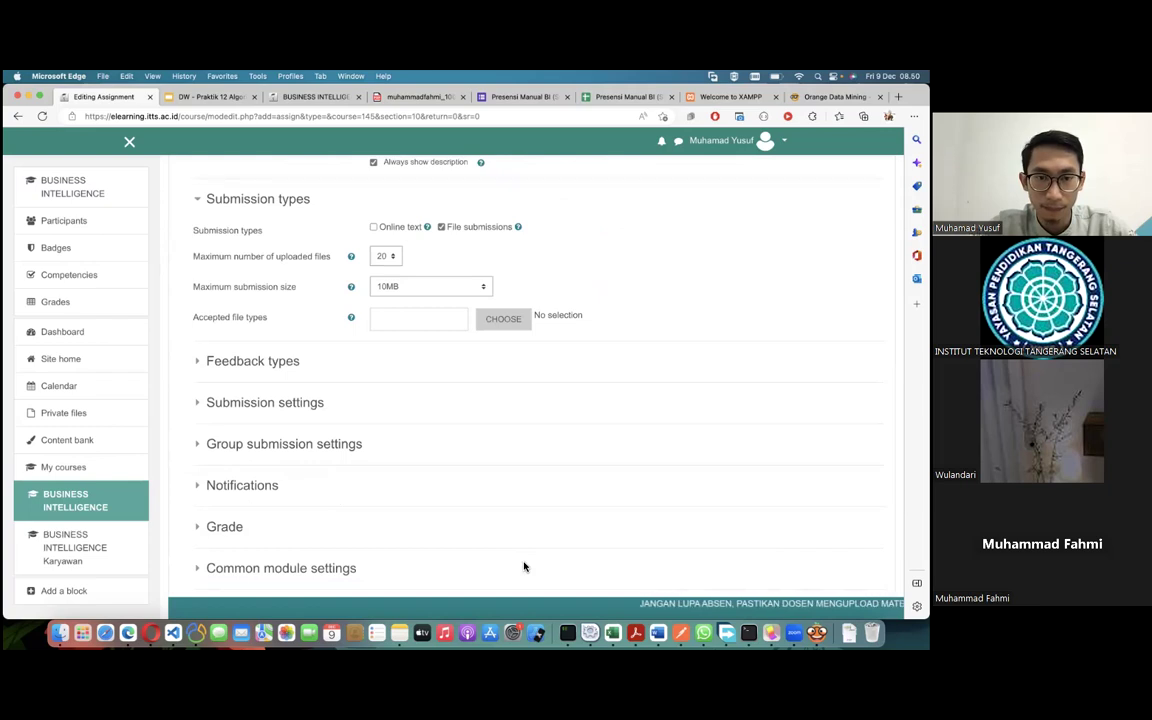
{"action": "scroll", "coordinate": [524, 567], "scroll_direction": "down", "scroll_amount": 8}
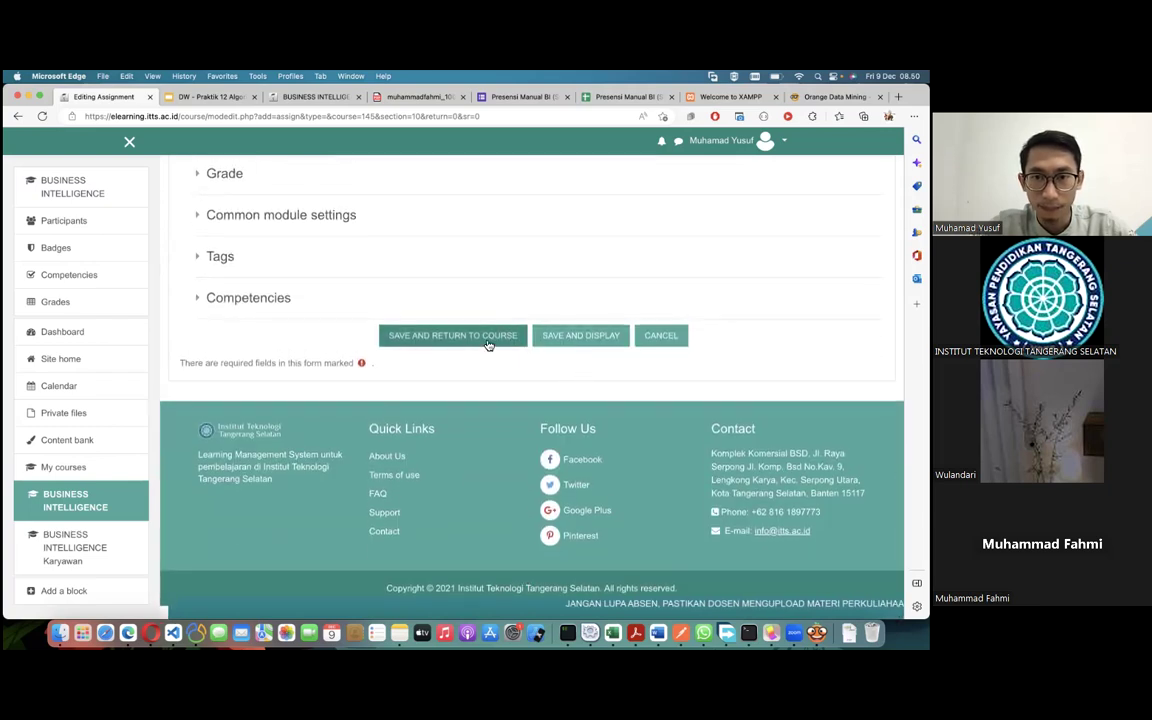
{"action": "left_click", "coordinate": [488, 343]}
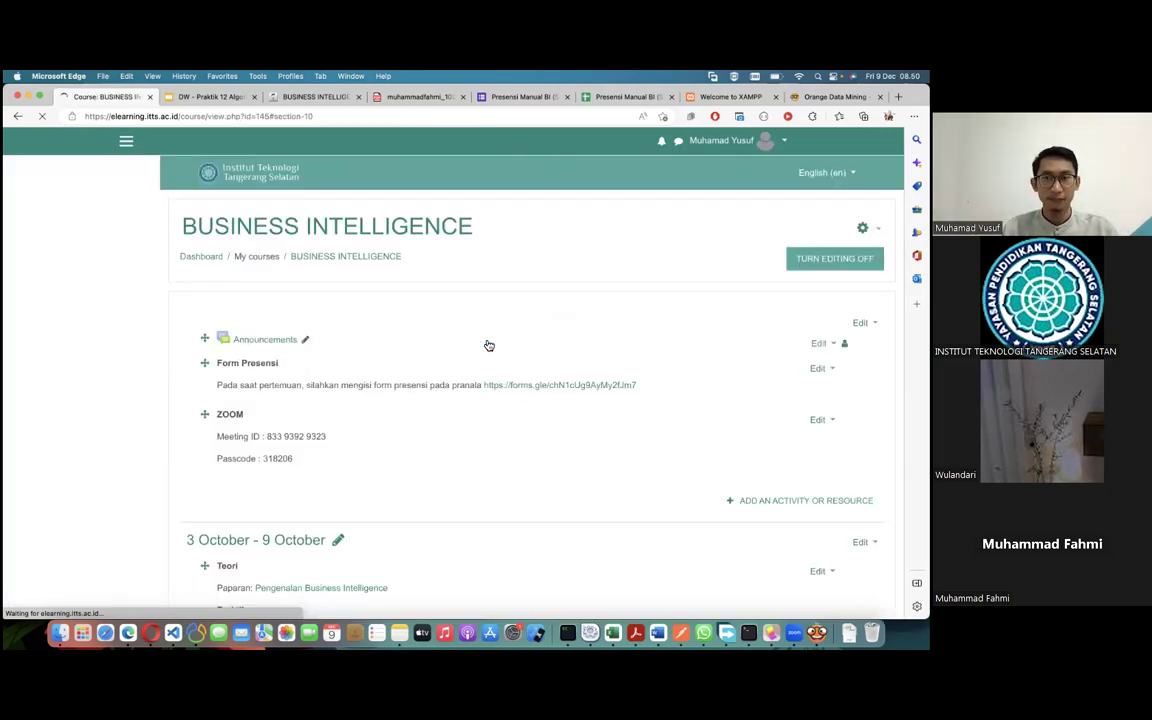
Turn off editing for the BUSINESS INTELLIGENCE course
{"action": "scroll", "coordinate": [593, 307], "scroll_direction": "up", "scroll_amount": 10}
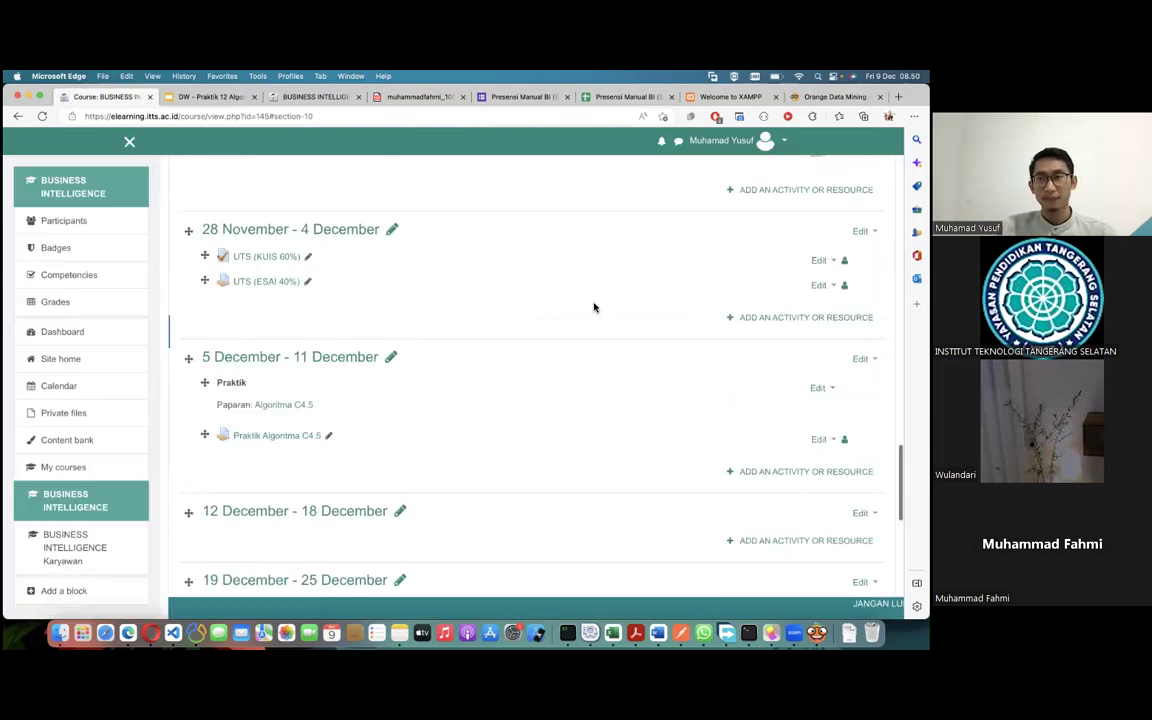
{"action": "scroll", "coordinate": [593, 307], "scroll_direction": "up", "scroll_amount": 15}
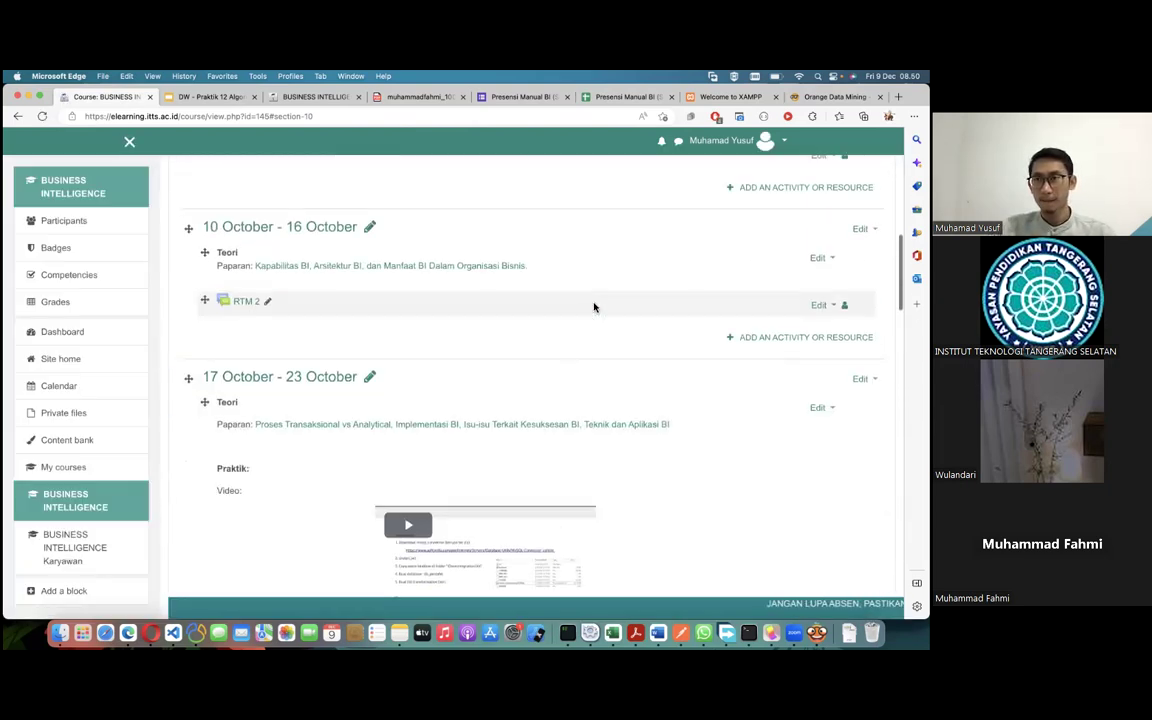
{"action": "scroll", "coordinate": [593, 307], "scroll_direction": "up", "scroll_amount": 15}
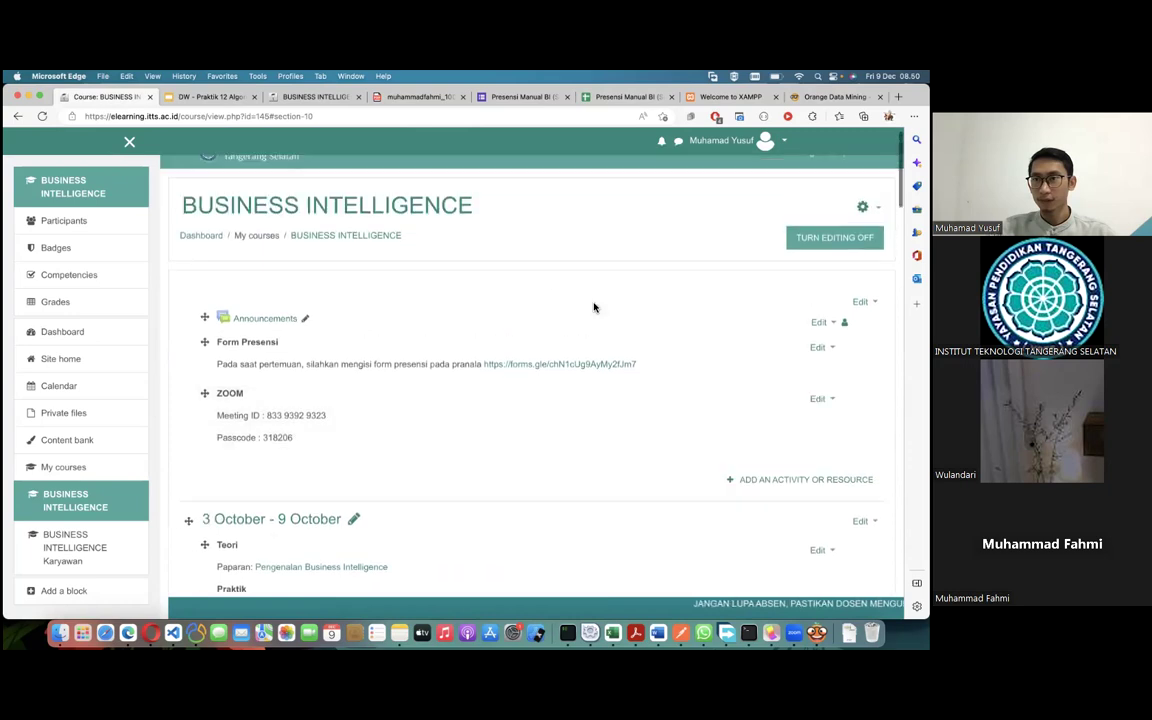
{"action": "left_click", "coordinate": [835, 155]}
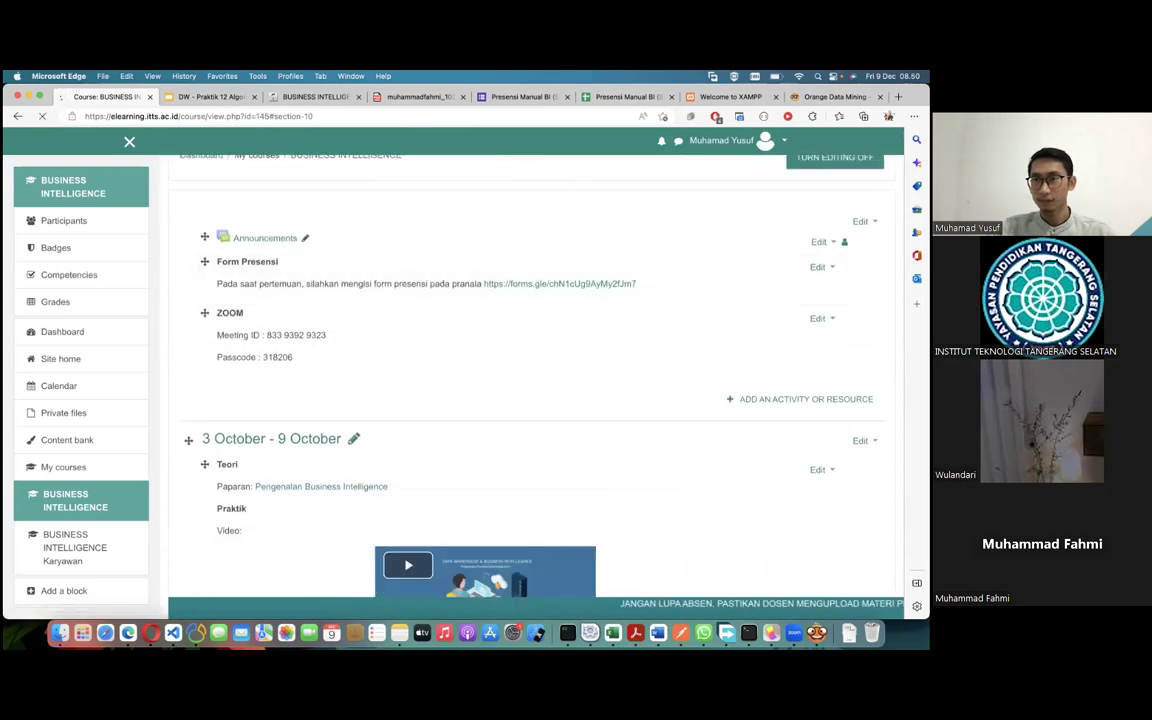
Review the Praktik Algoritma C4.5 assignment page from the 5 December - 11 December section, and return to the BUSINESS INTELLIGENCE course page
{"action": "scroll", "coordinate": [497, 349], "scroll_direction": "down", "scroll_amount": 20}
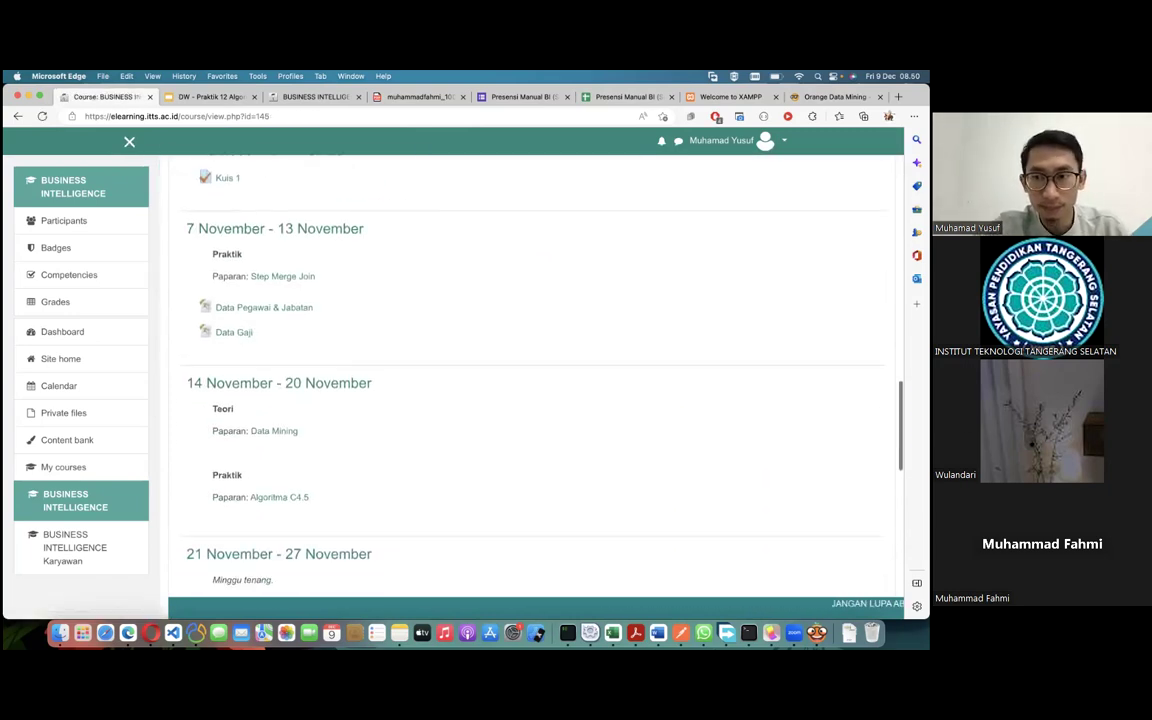
{"action": "scroll", "coordinate": [496, 350], "scroll_direction": "up", "scroll_amount": 4}
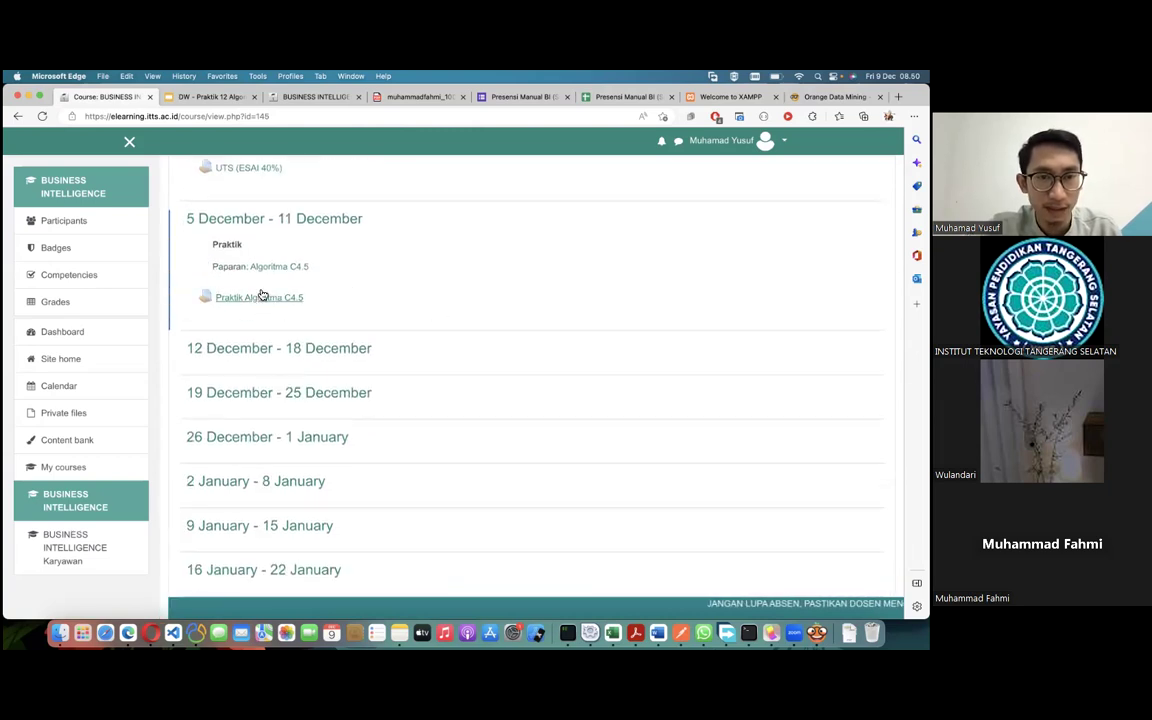
{"action": "scroll", "coordinate": [270, 305], "scroll_direction": "up", "scroll_amount": 2}
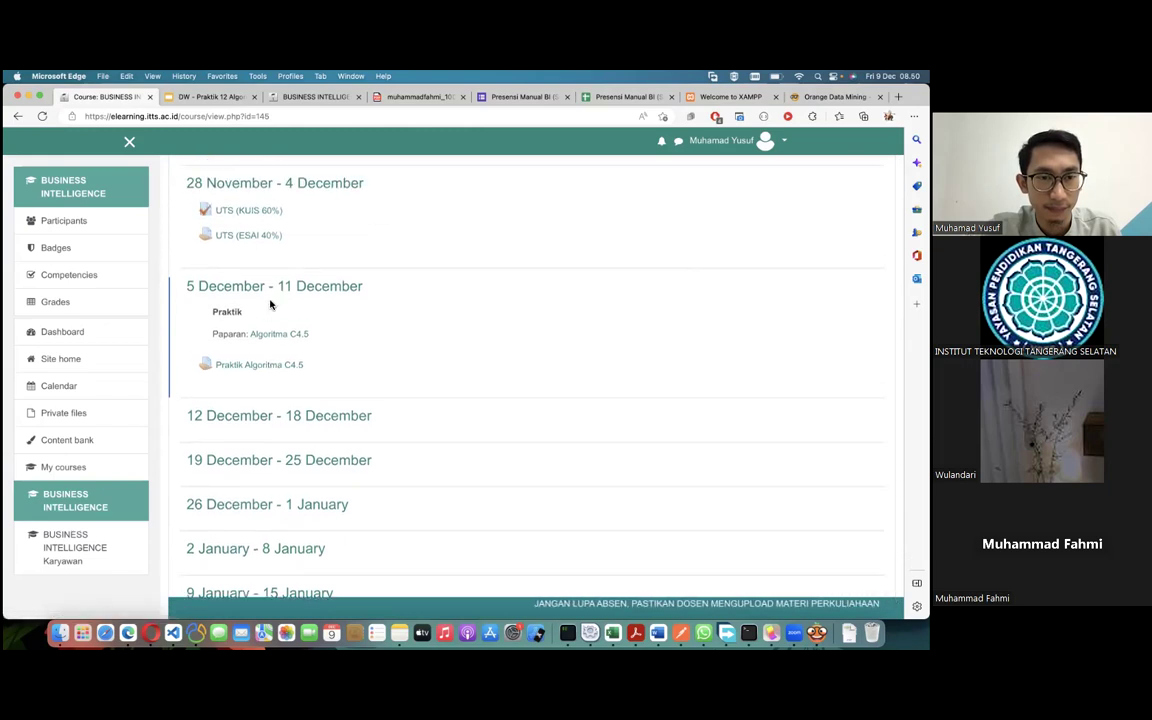
{"action": "left_click", "coordinate": [251, 367]}
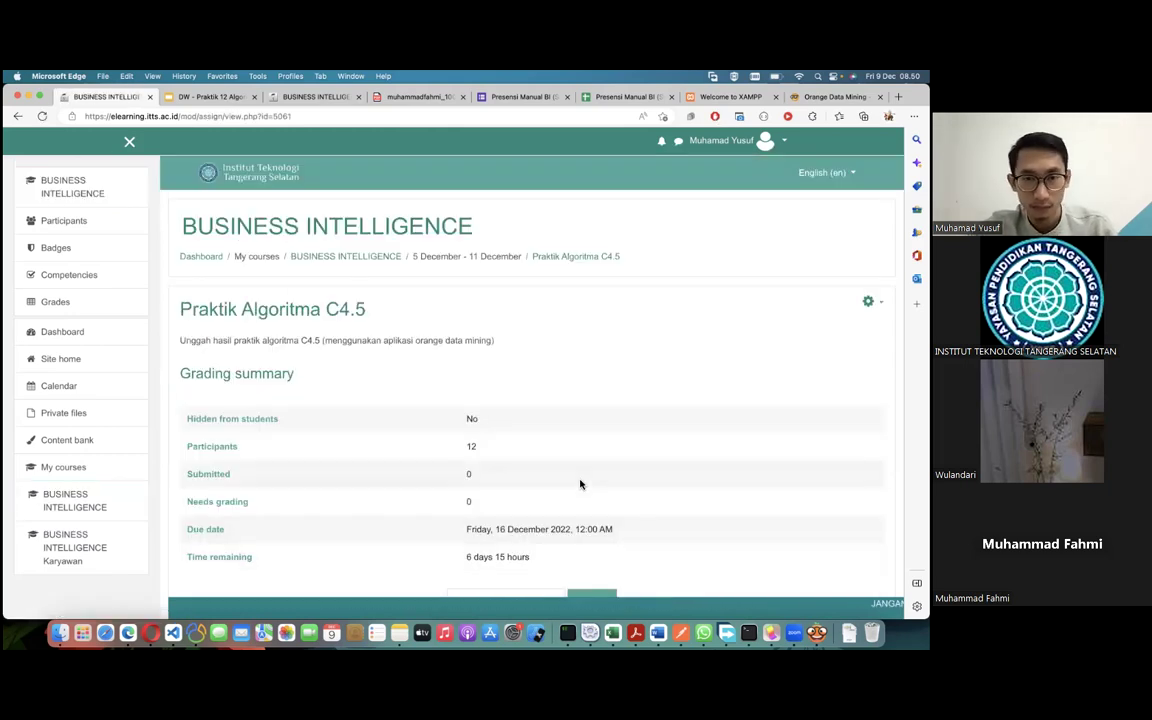
{"action": "scroll", "coordinate": [579, 482], "scroll_direction": "down", "scroll_amount": 2}
{"action": "scroll", "coordinate": [520, 420], "scroll_direction": "up", "scroll_amount": 2}
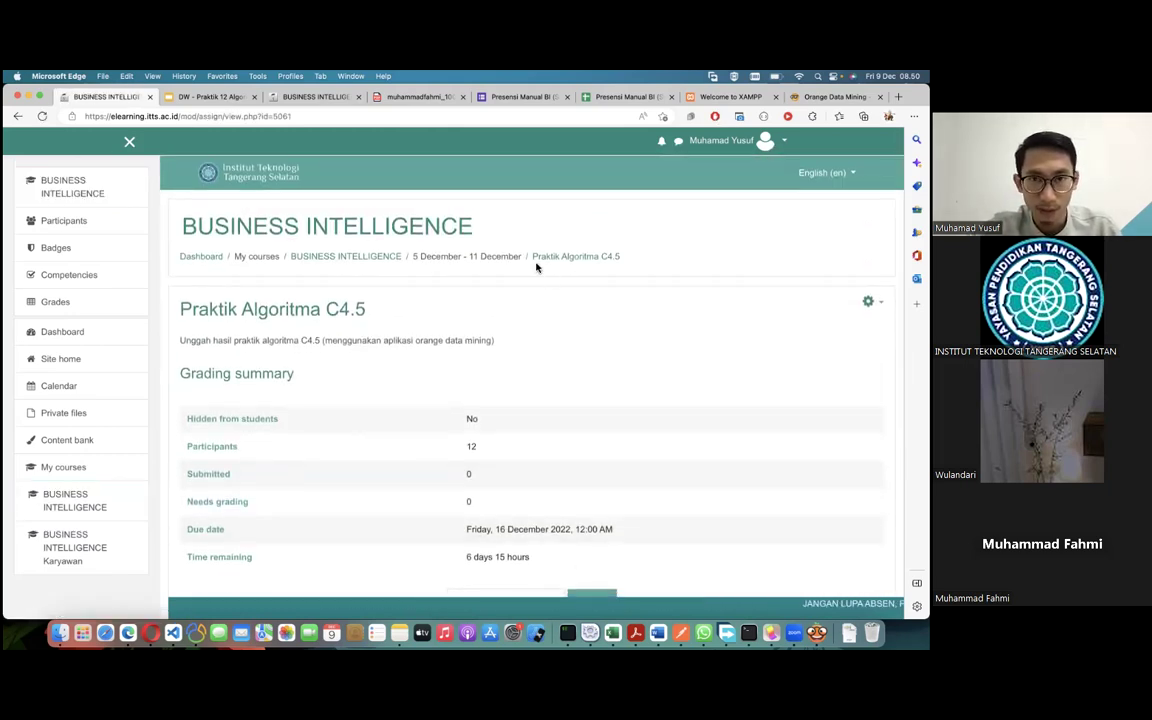
{"action": "left_click", "coordinate": [384, 260]}
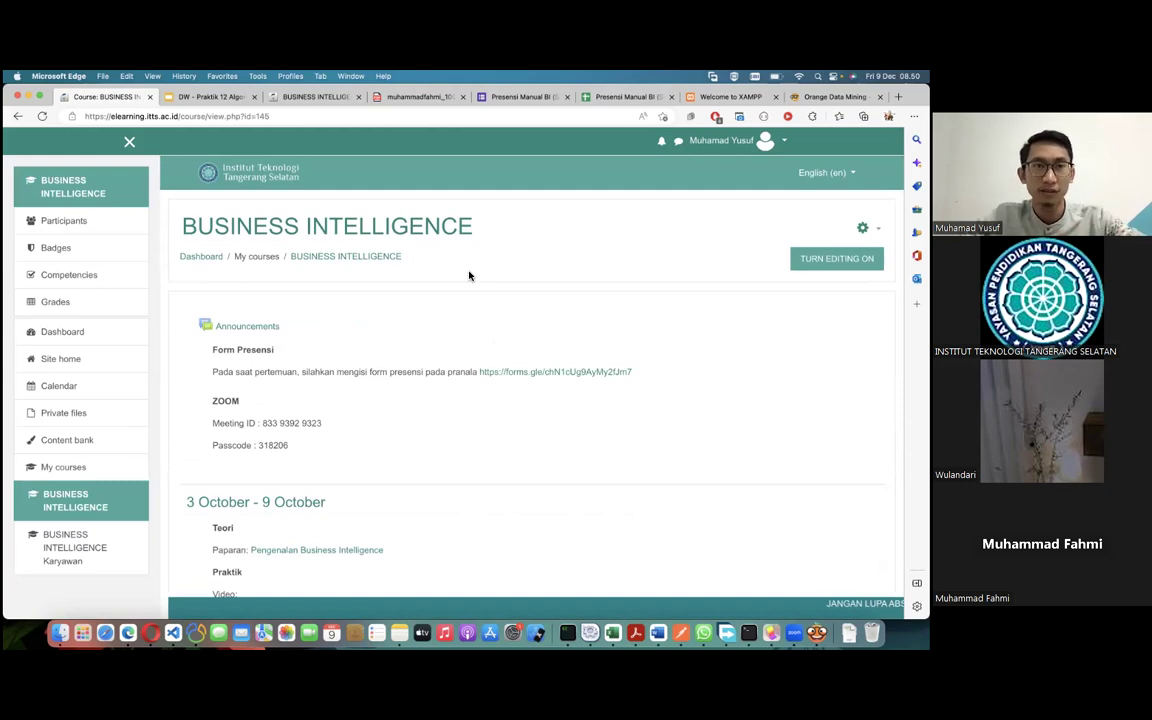
Show the Orange Data Mining download page and close the Welcome to XAMPP browser tab
{"action": "left_click", "coordinate": [832, 96]}
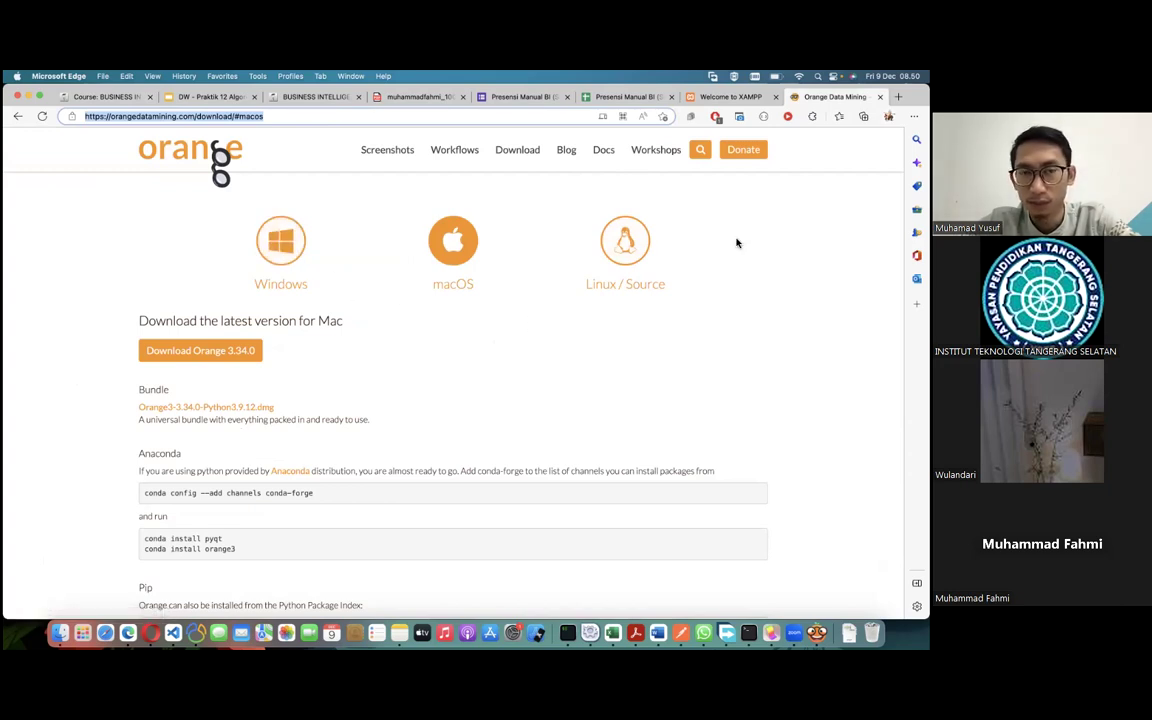
{"action": "left_click", "coordinate": [530, 386]}
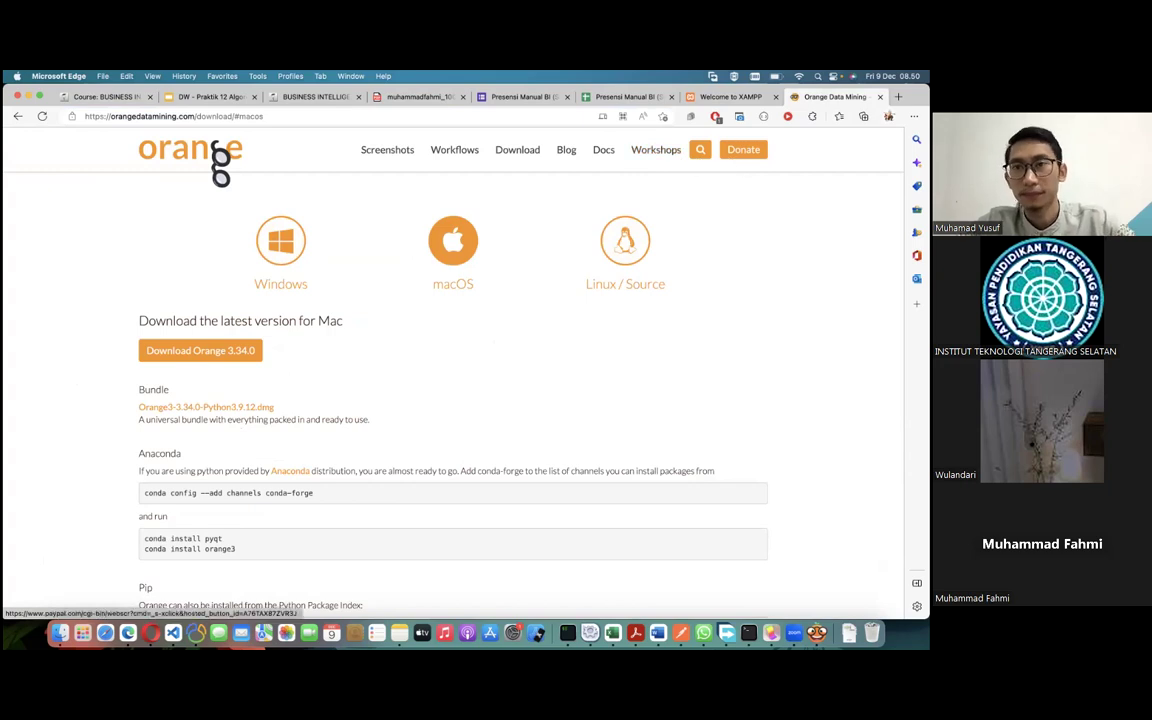
{"action": "left_click", "coordinate": [775, 97]}
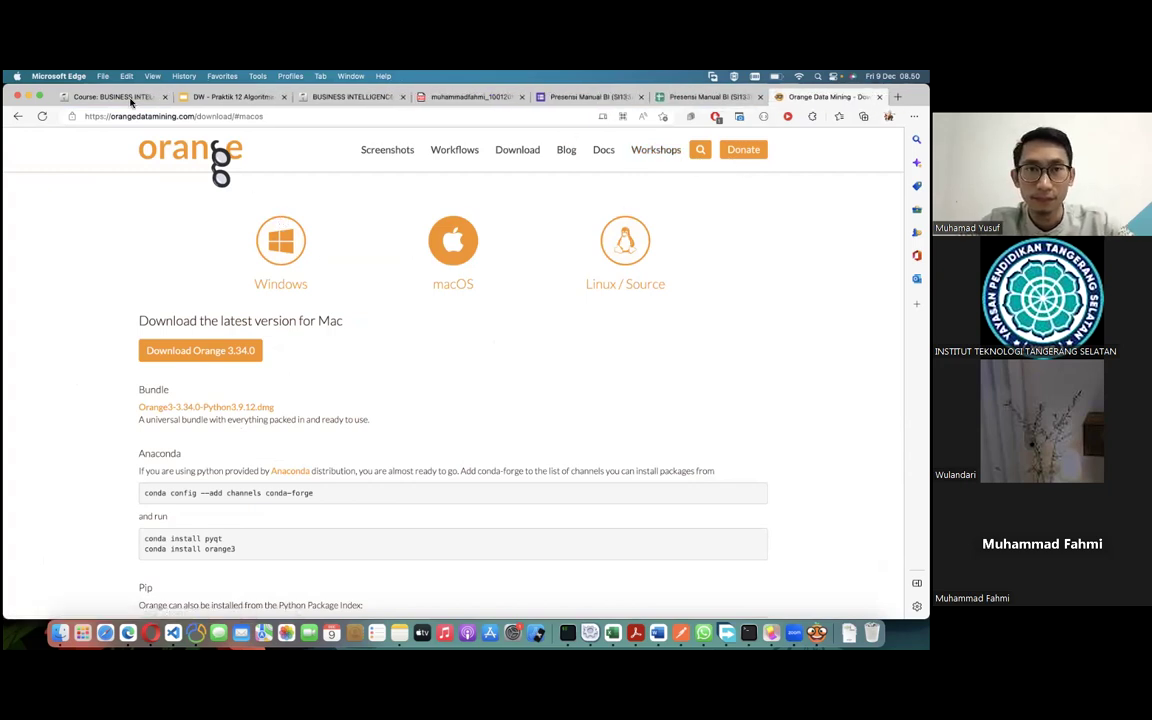
Open the C4_5_Latihan spreadsheet linked in the DW - Praktik 12 Algoritma slides and copy its web address
{"action": "left_click", "coordinate": [234, 97]}
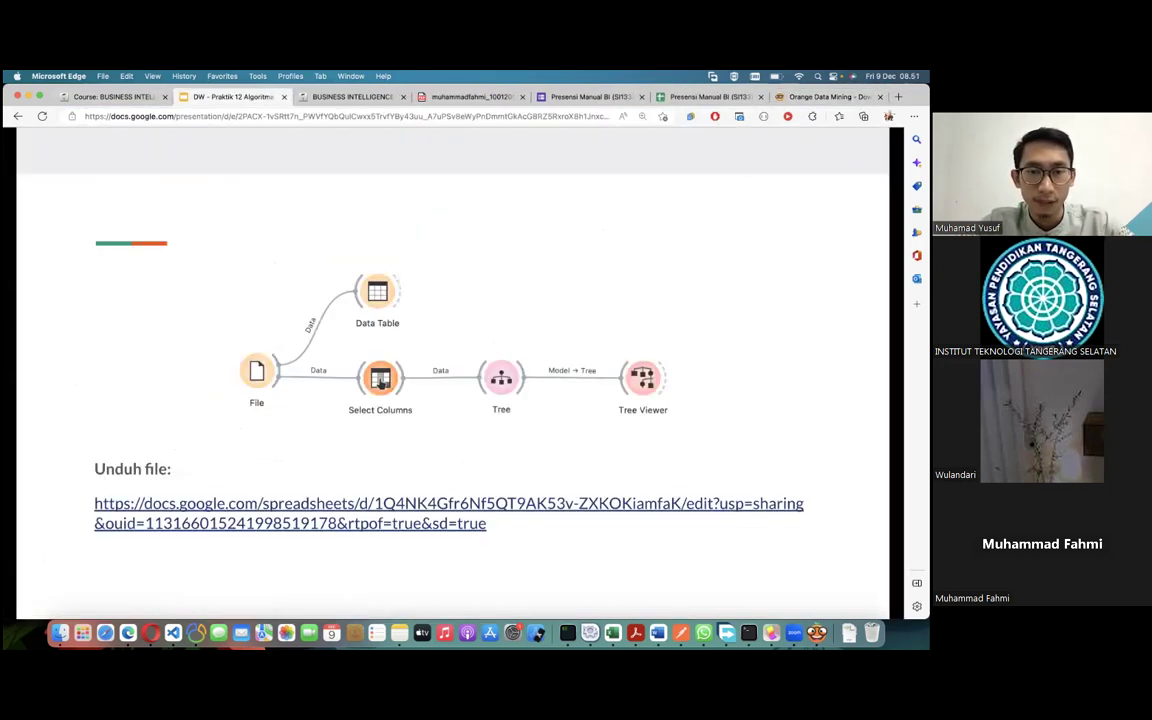
{"action": "key", "text": "Right"}
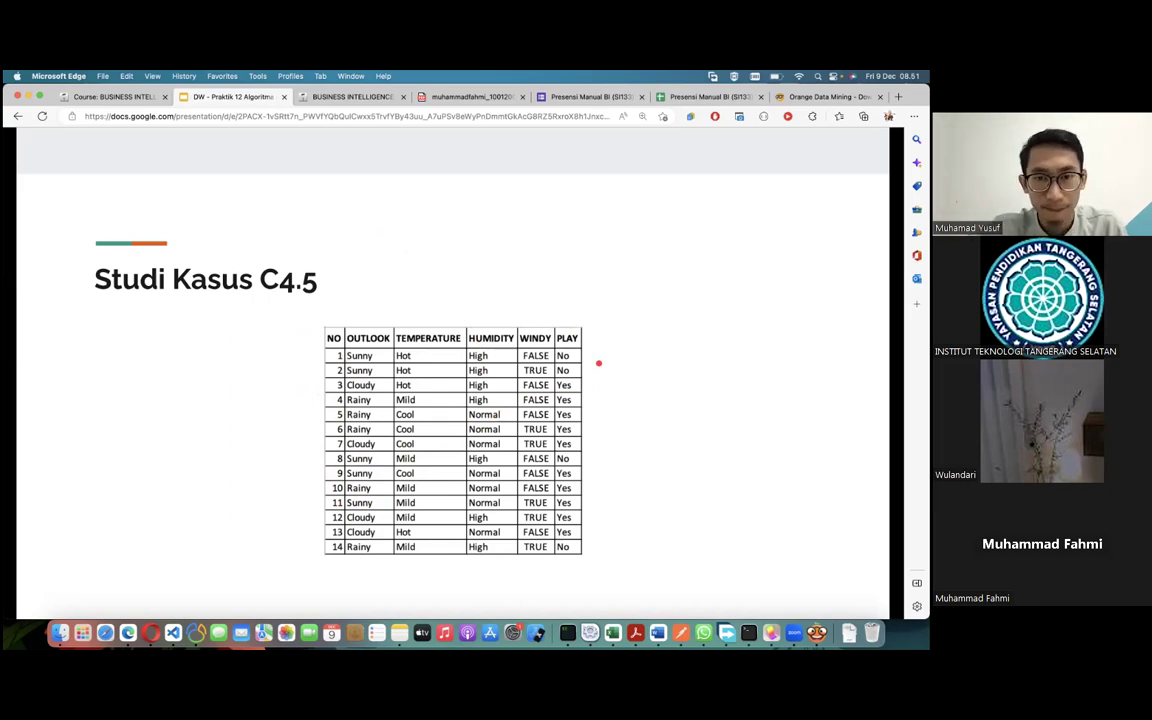
{"action": "key", "text": "Right"}
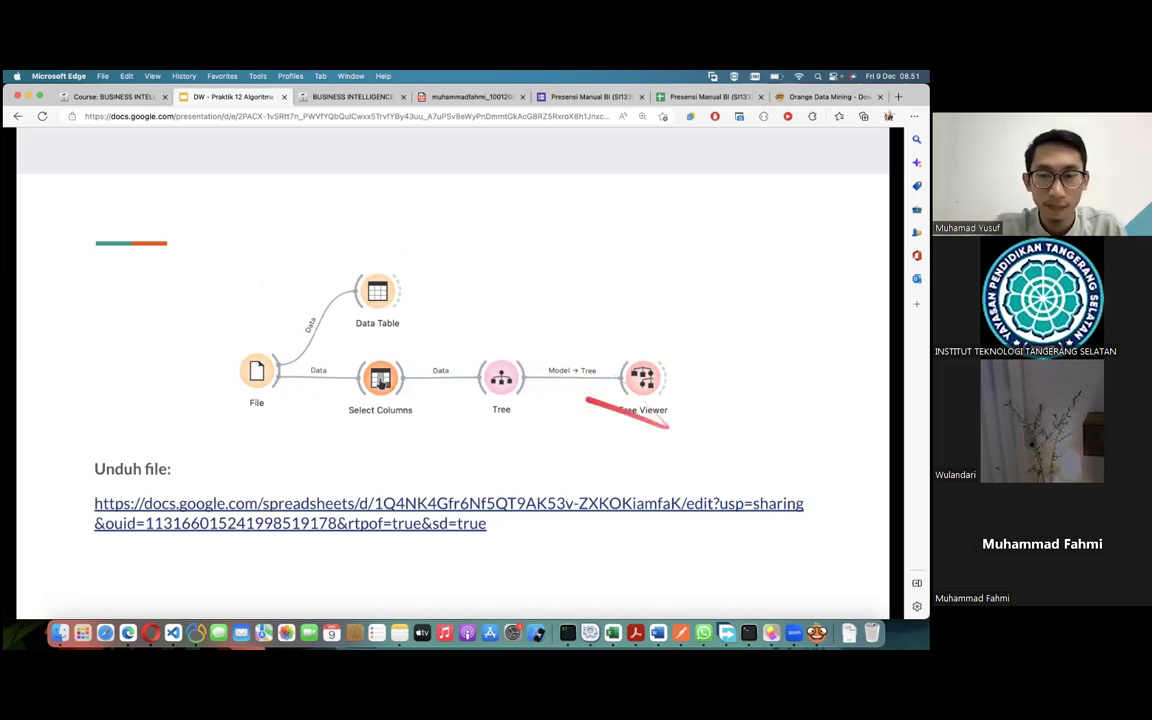
{"action": "left_click", "coordinate": [423, 504]}
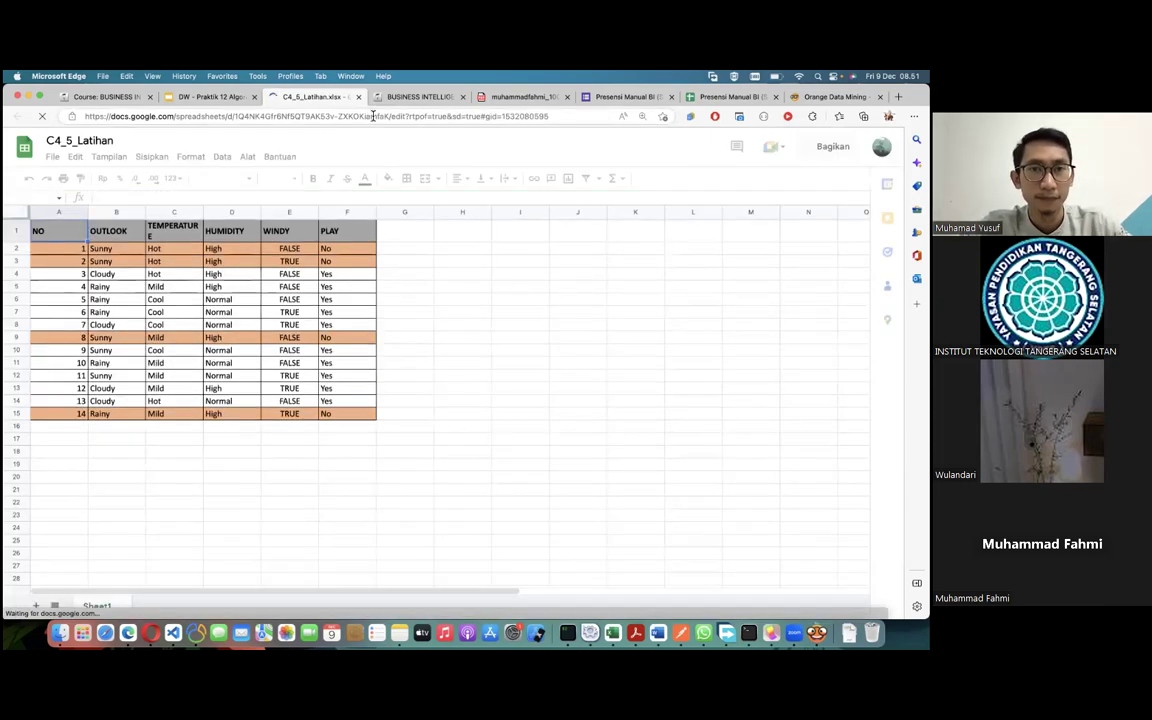
{"action": "left_click", "coordinate": [372, 116]}
{"action": "key", "text": "super+c"}
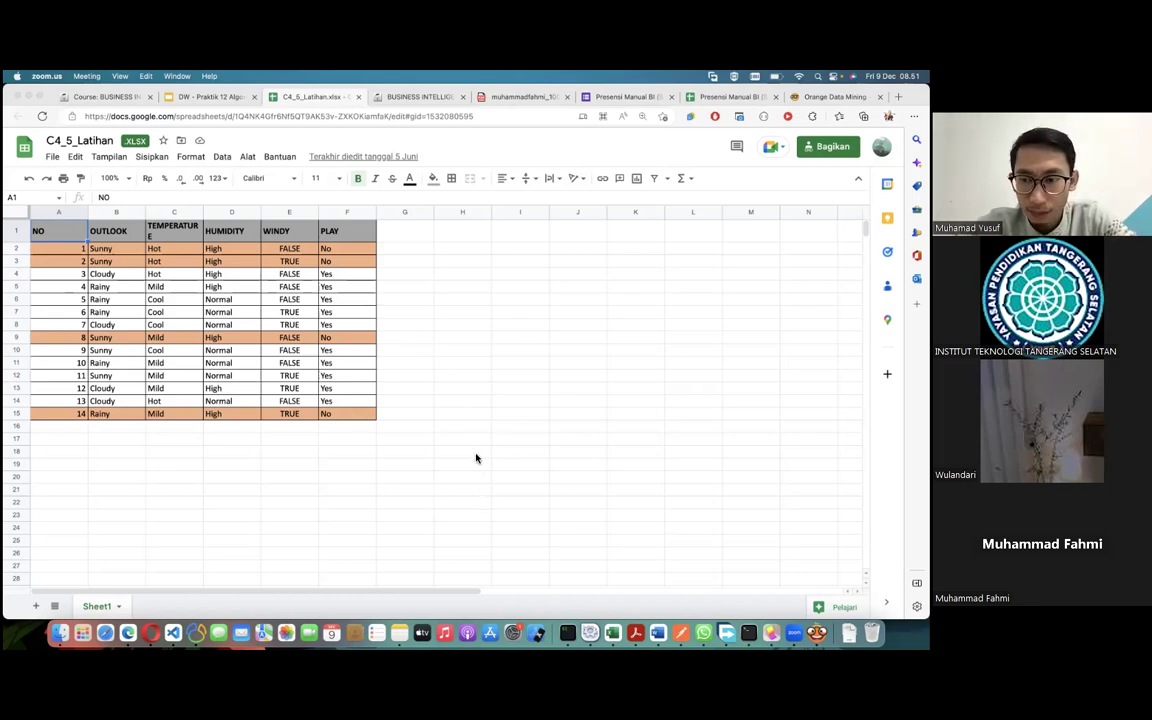
Switch to Microsoft Edge and show the Orange workflow diagram in the DW - Praktik 12 Algoritma slides
{"action": "key", "text": "super+Tab"}
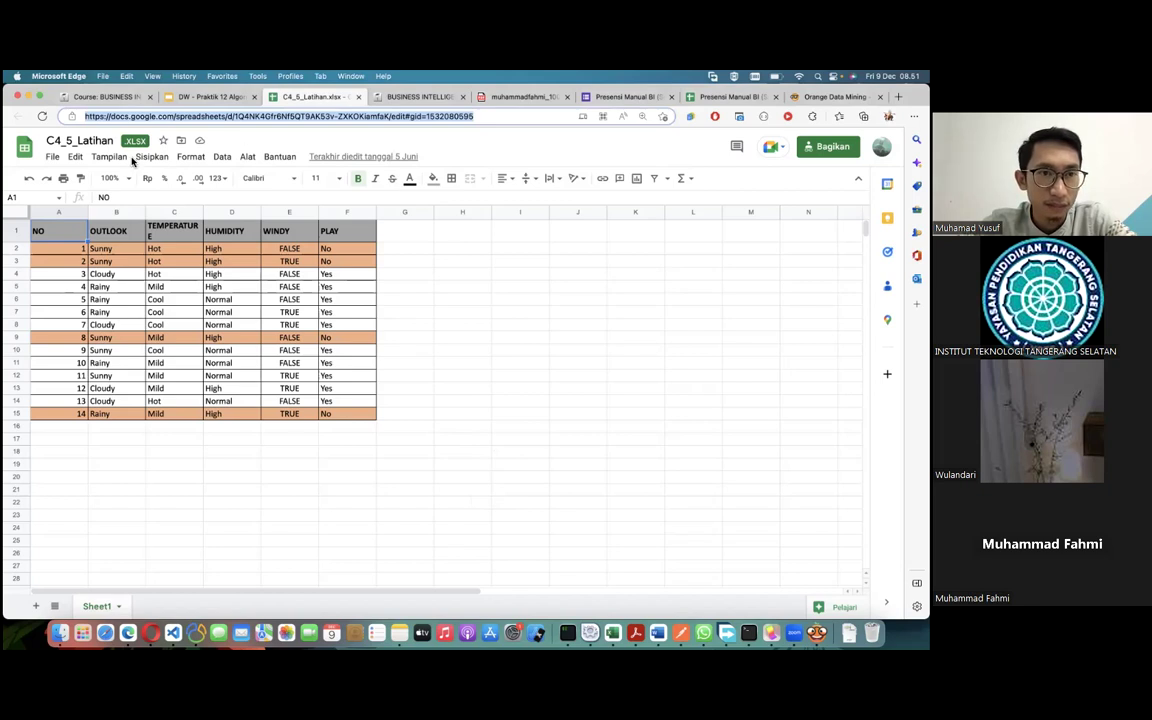
{"action": "left_click", "coordinate": [104, 96]}
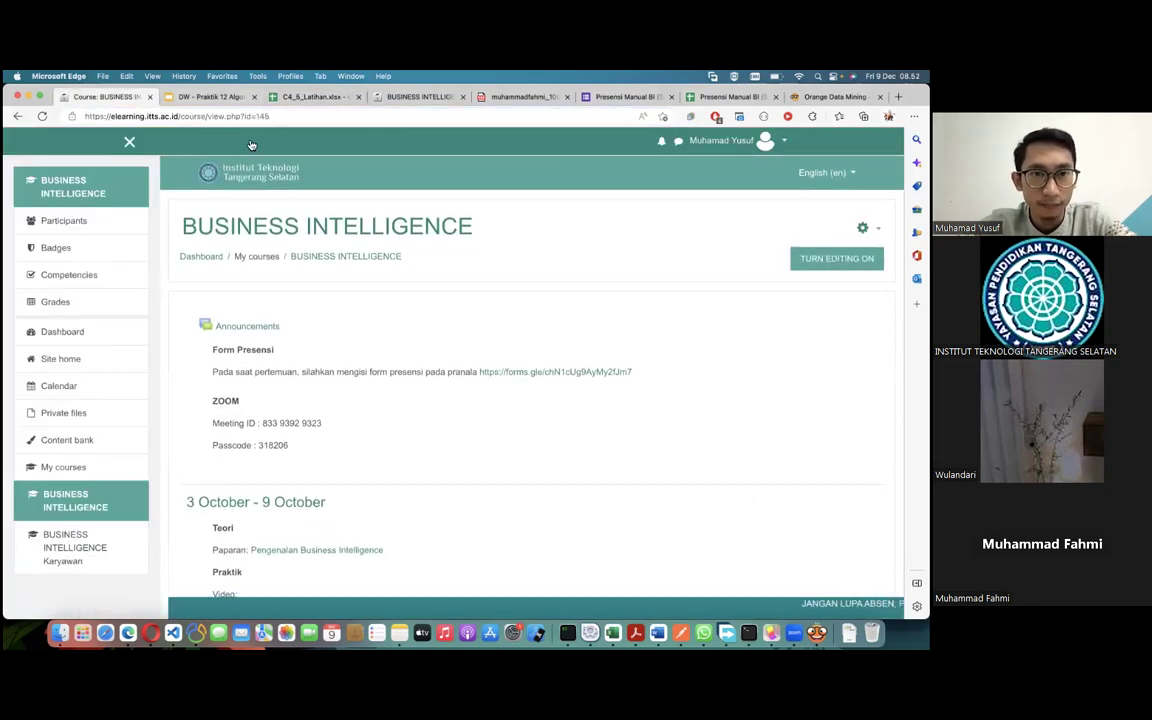
{"action": "left_click", "coordinate": [210, 96]}
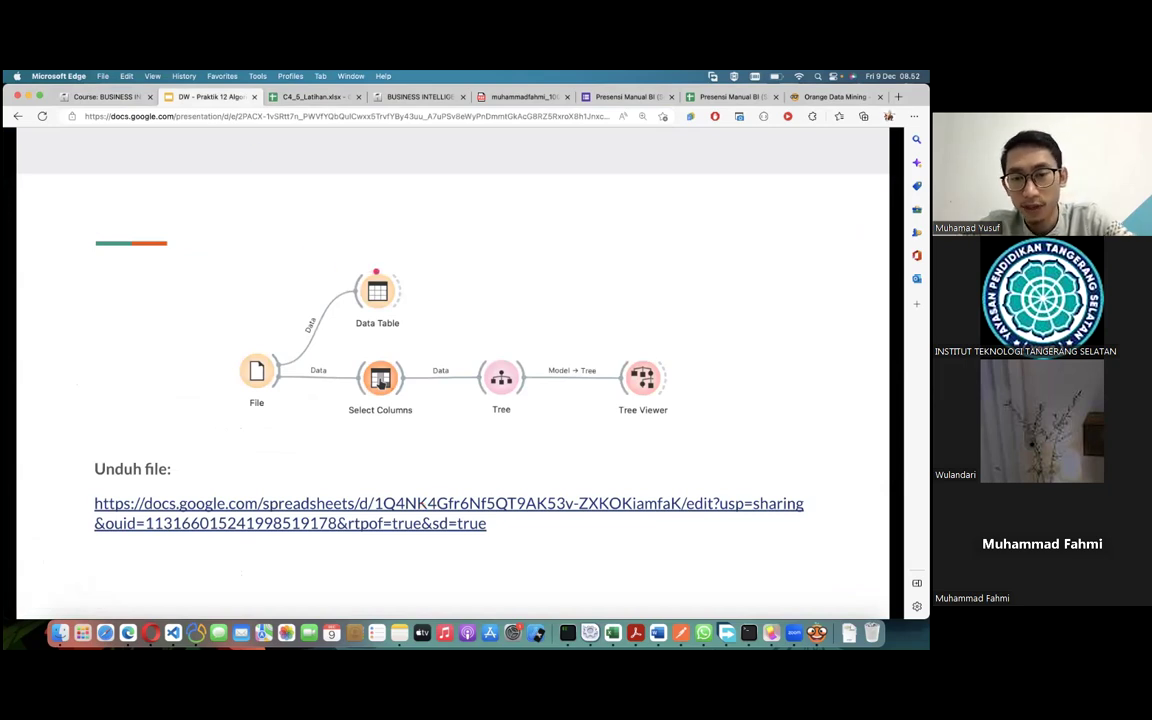
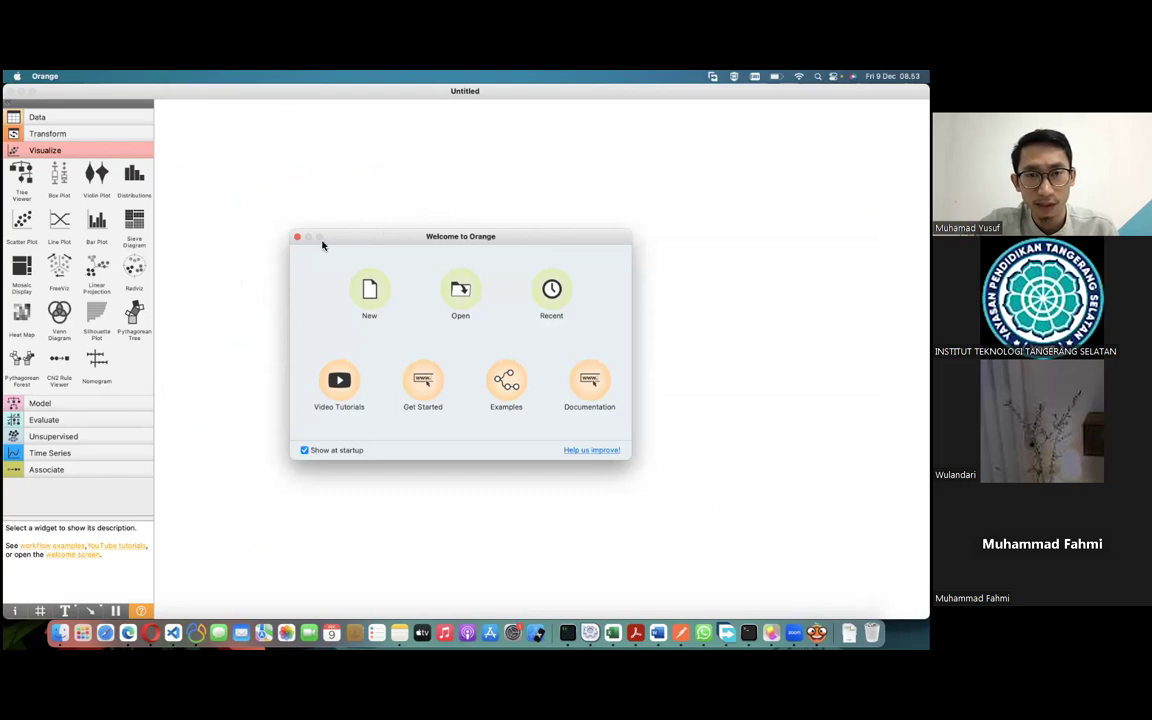
Start a new workflow in Orange and place a File widget on the empty canvas
{"action": "left_click_drag", "start_coordinate": [379, 241], "coordinate": [382, 203]}
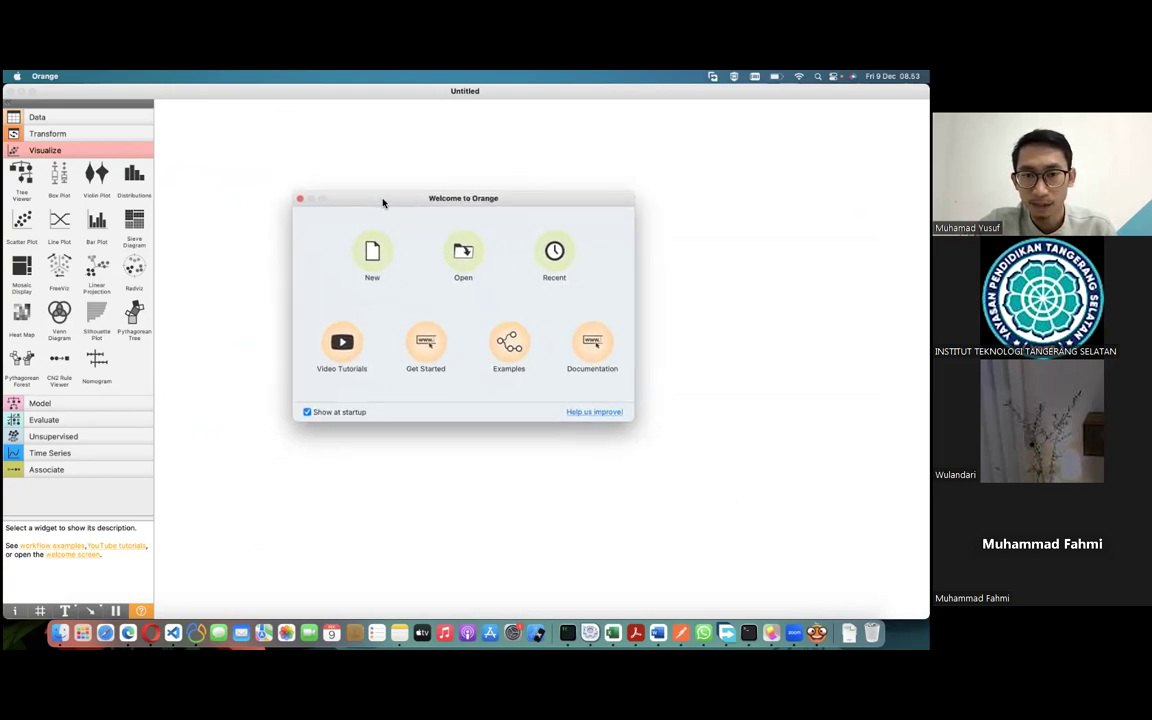
{"action": "left_click", "coordinate": [373, 254]}
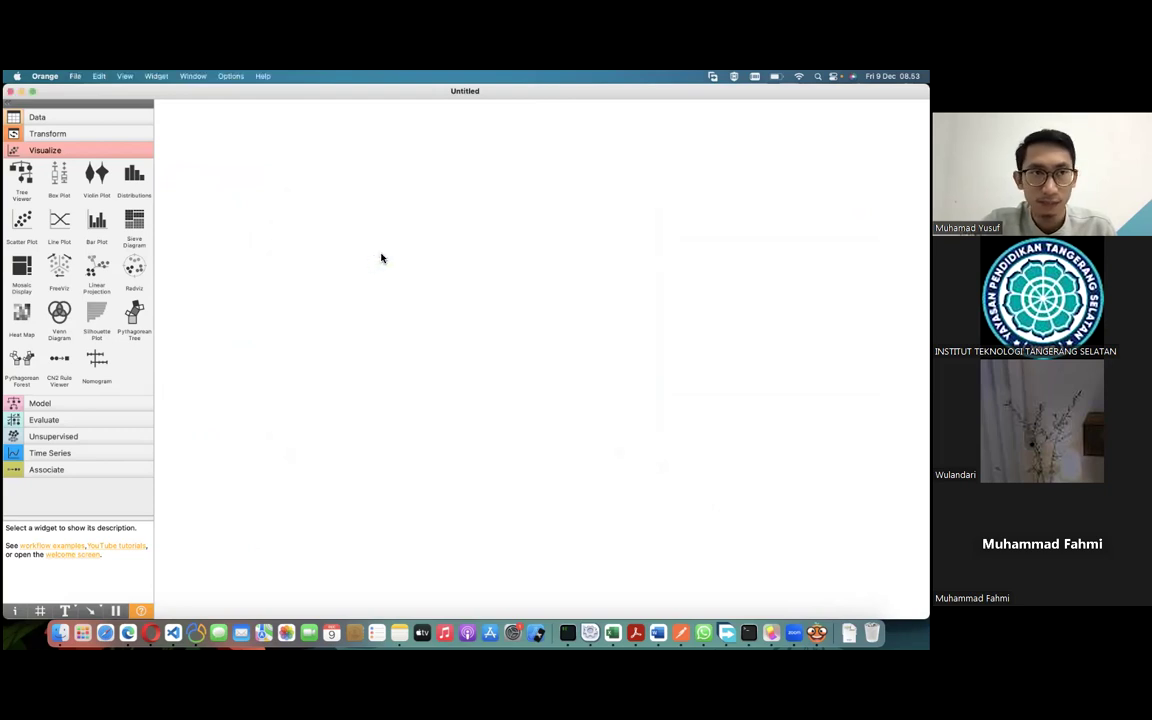
{"action": "left_click", "coordinate": [60, 118]}
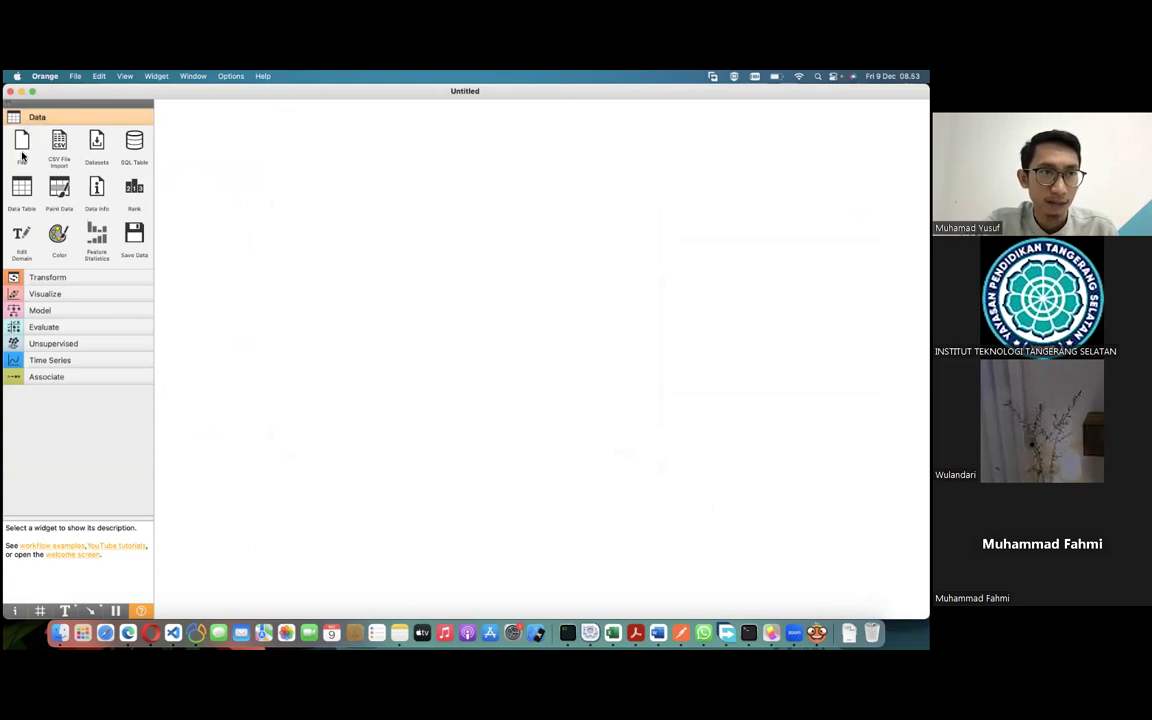
{"action": "left_click_drag", "start_coordinate": [22, 150], "coordinate": [267, 265]}
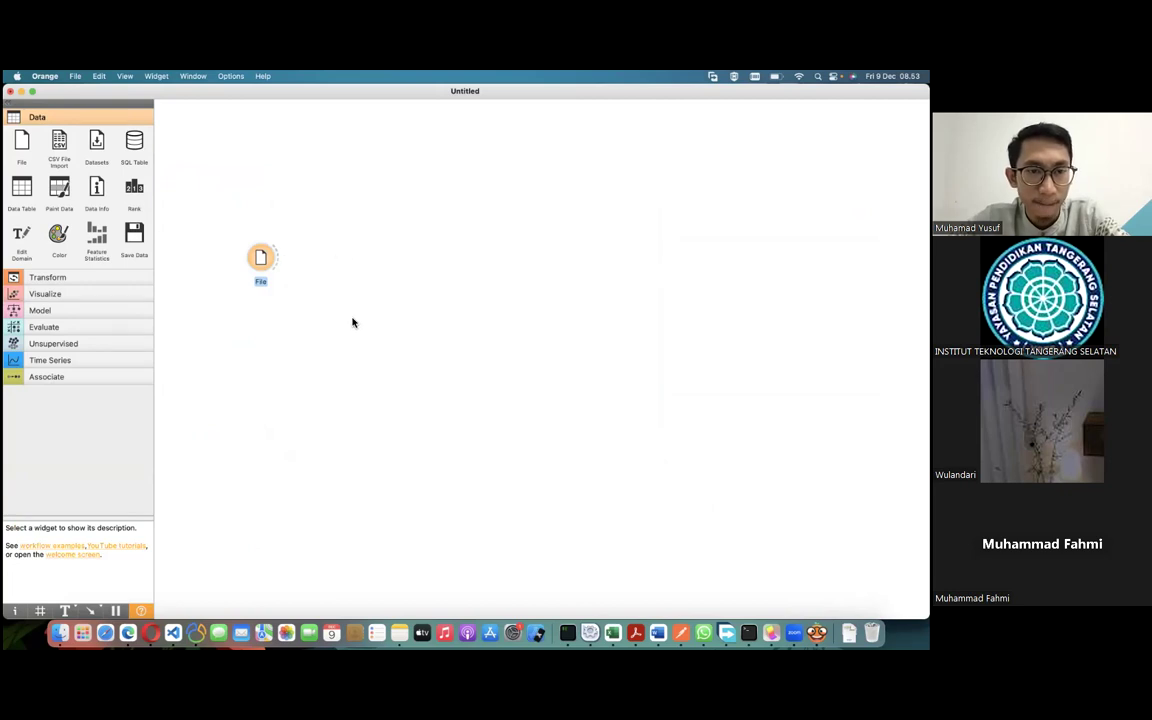
Load C4_5_Latihan.xlsx from the Downloads folder into the File widget
{"action": "double_click", "coordinate": [260, 262]}
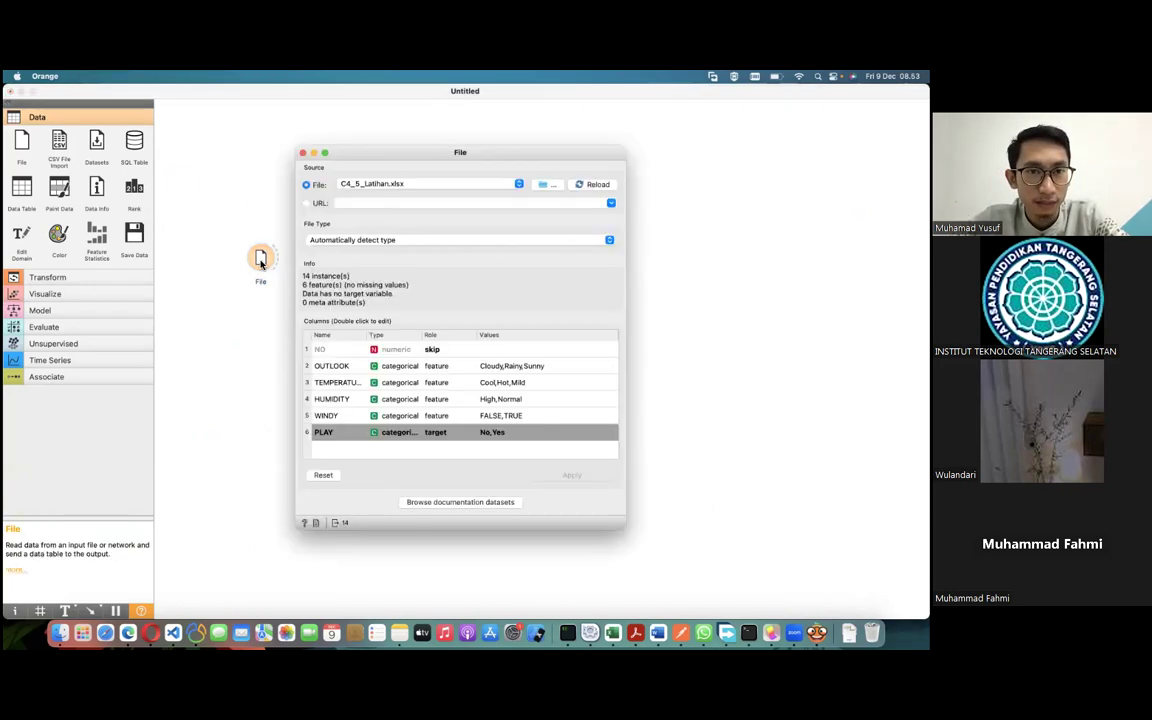
{"action": "left_click", "coordinate": [543, 186]}
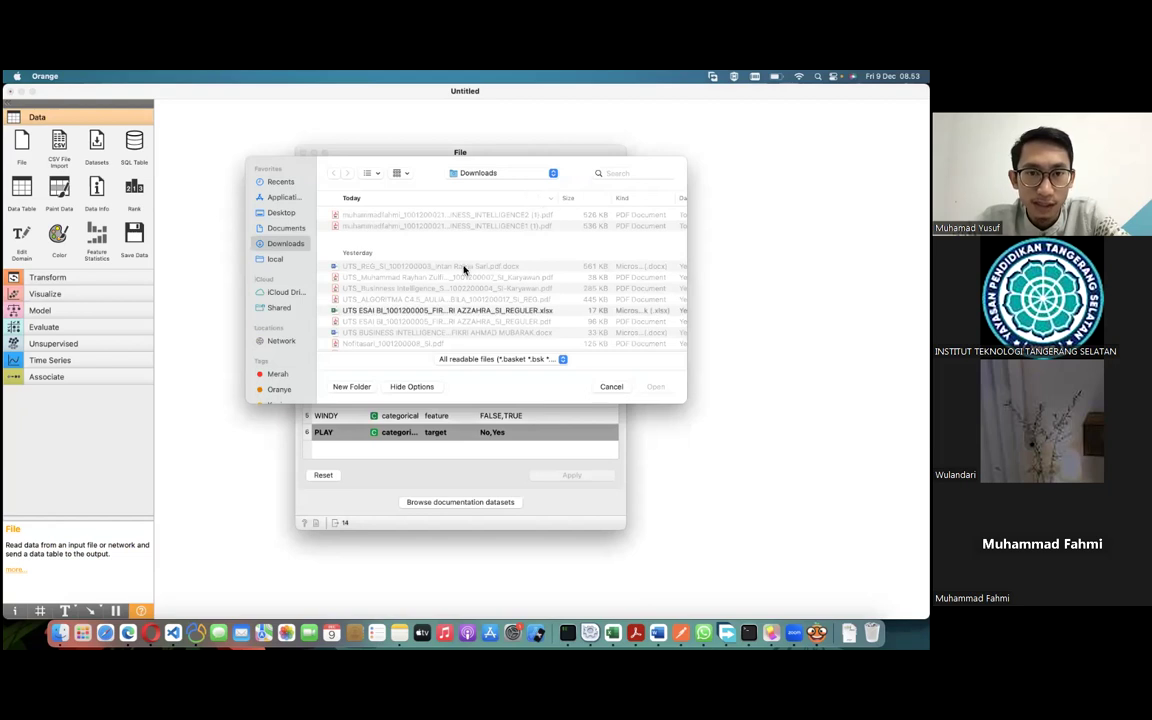
{"action": "scroll", "coordinate": [483, 288], "scroll_direction": "down", "scroll_amount": 5}
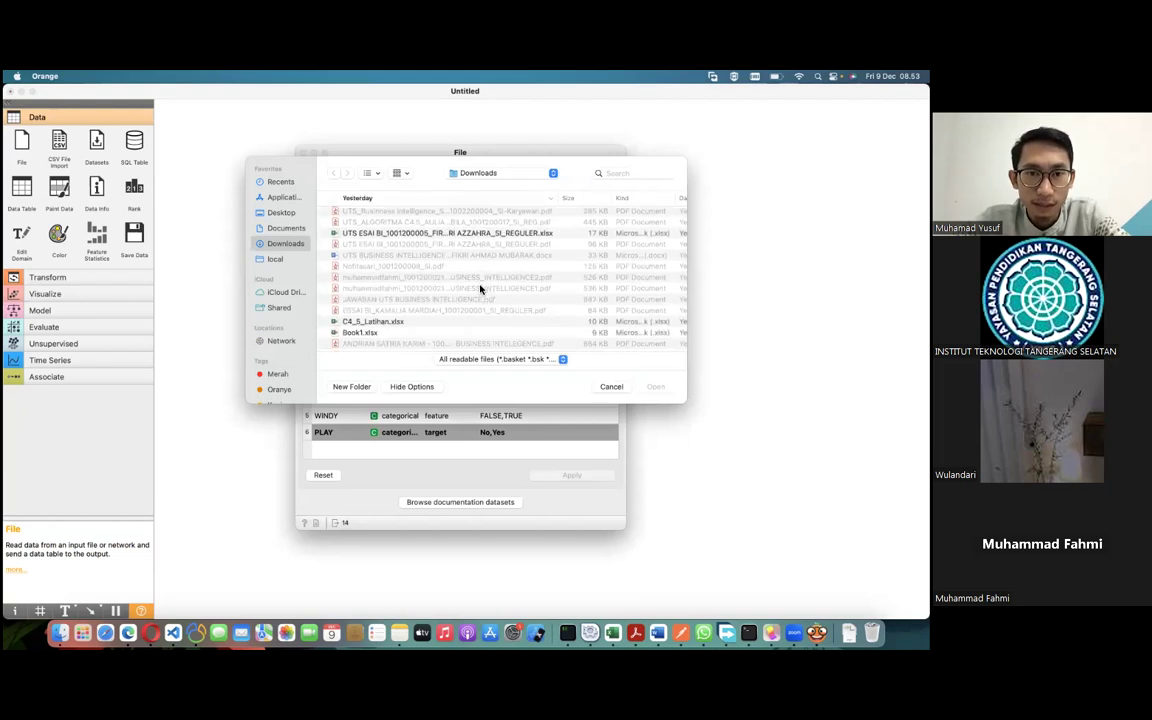
{"action": "double_click", "coordinate": [403, 323]}
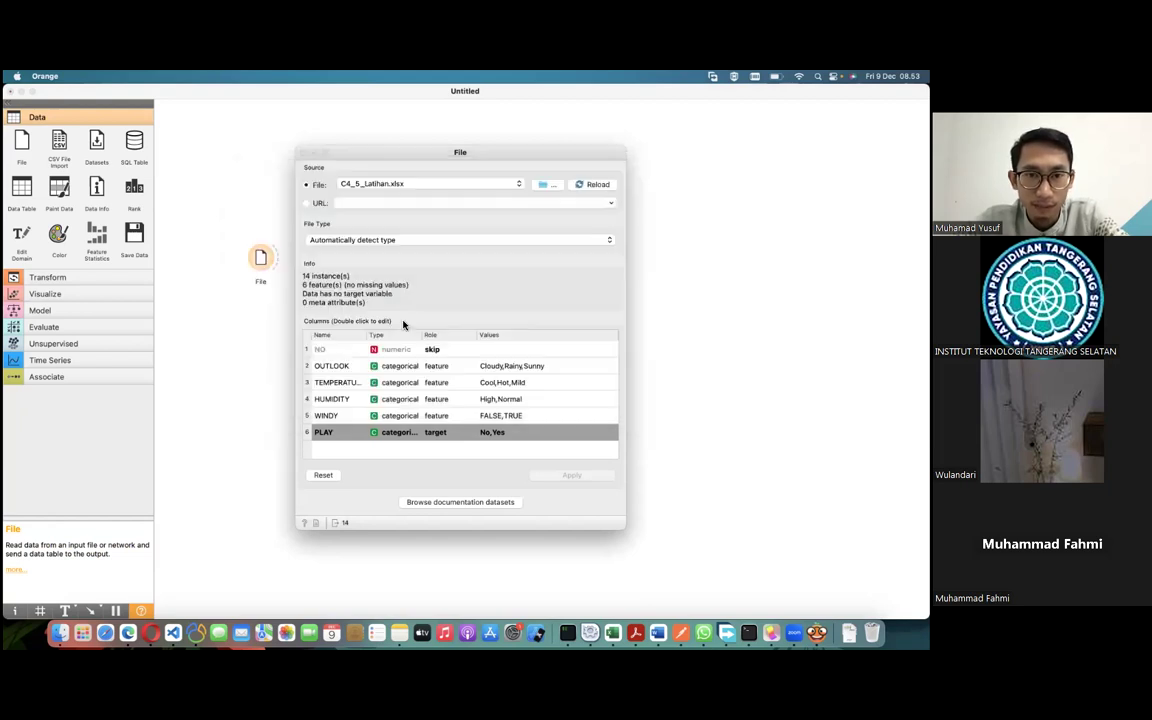
Set the NO column's role to skip and the PLAY column's role to target, and apply the File widget's settings
{"action": "left_click_drag", "start_coordinate": [447, 154], "coordinate": [395, 125]}
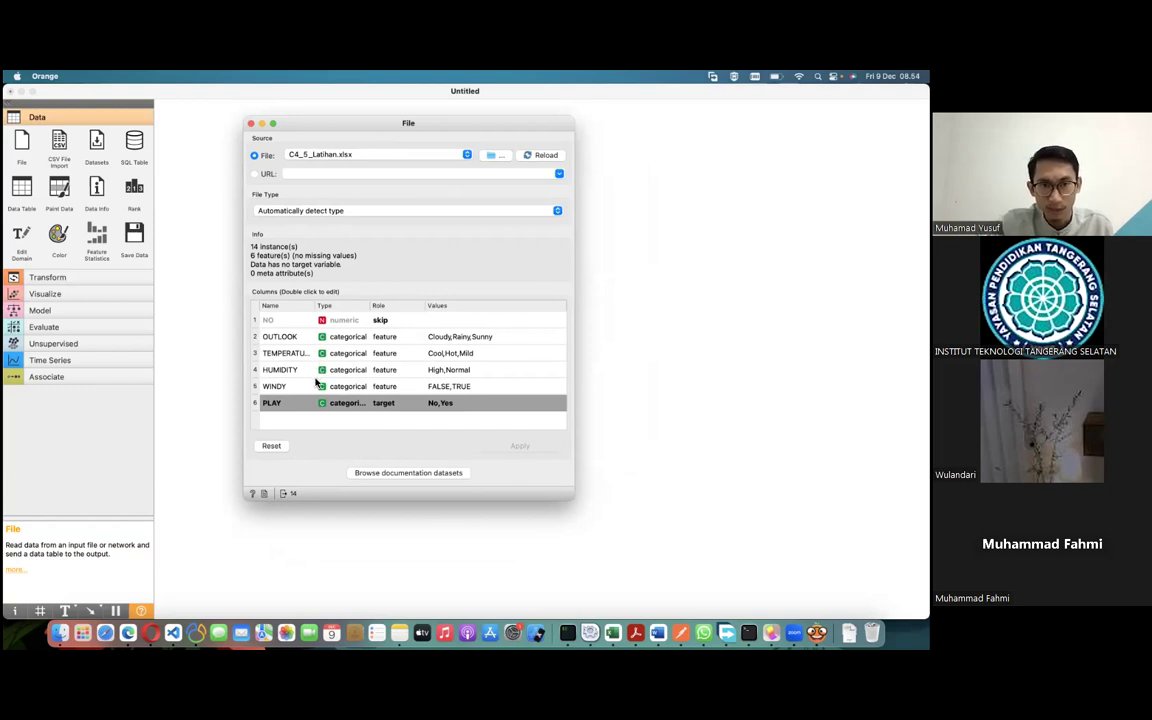
{"action": "left_click_drag", "start_coordinate": [316, 308], "coordinate": [320, 308]}
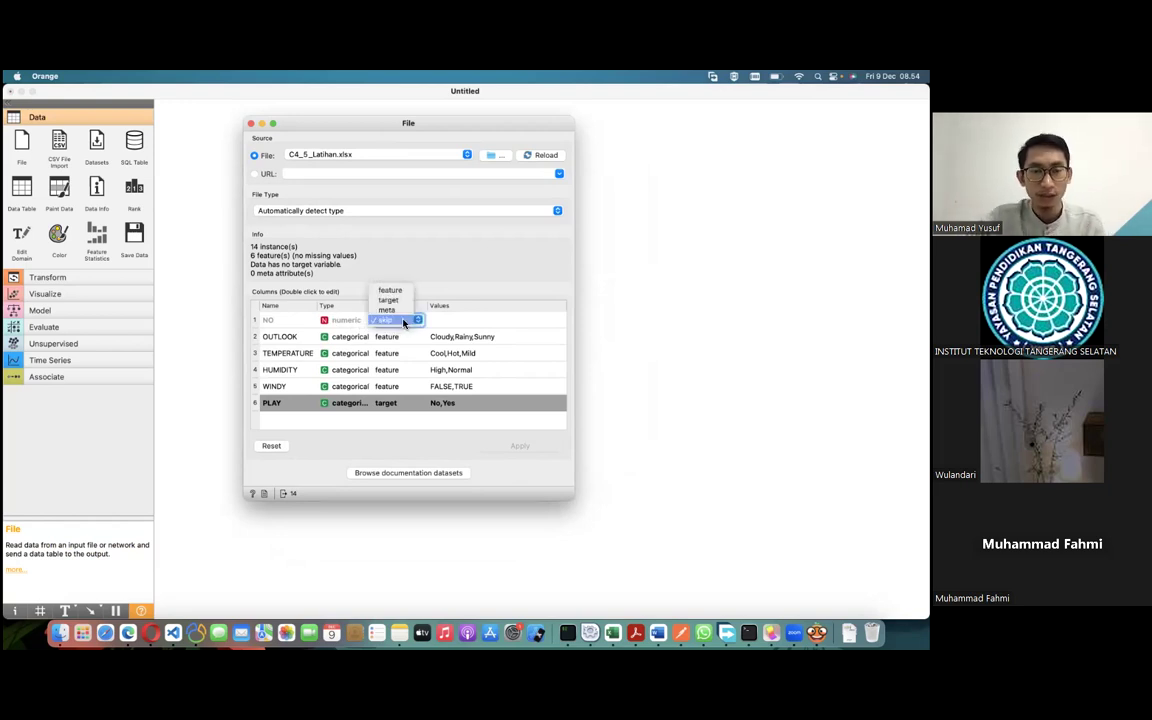
{"action": "left_click", "coordinate": [452, 272]}
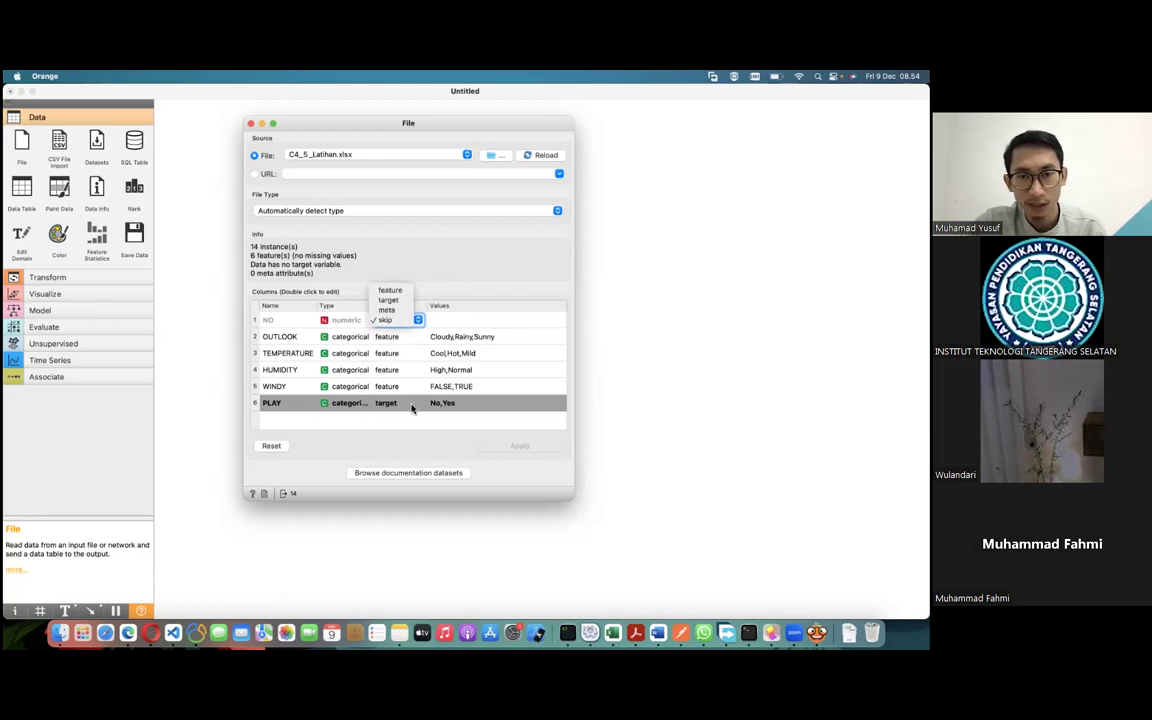
{"action": "double_click", "coordinate": [411, 403]}
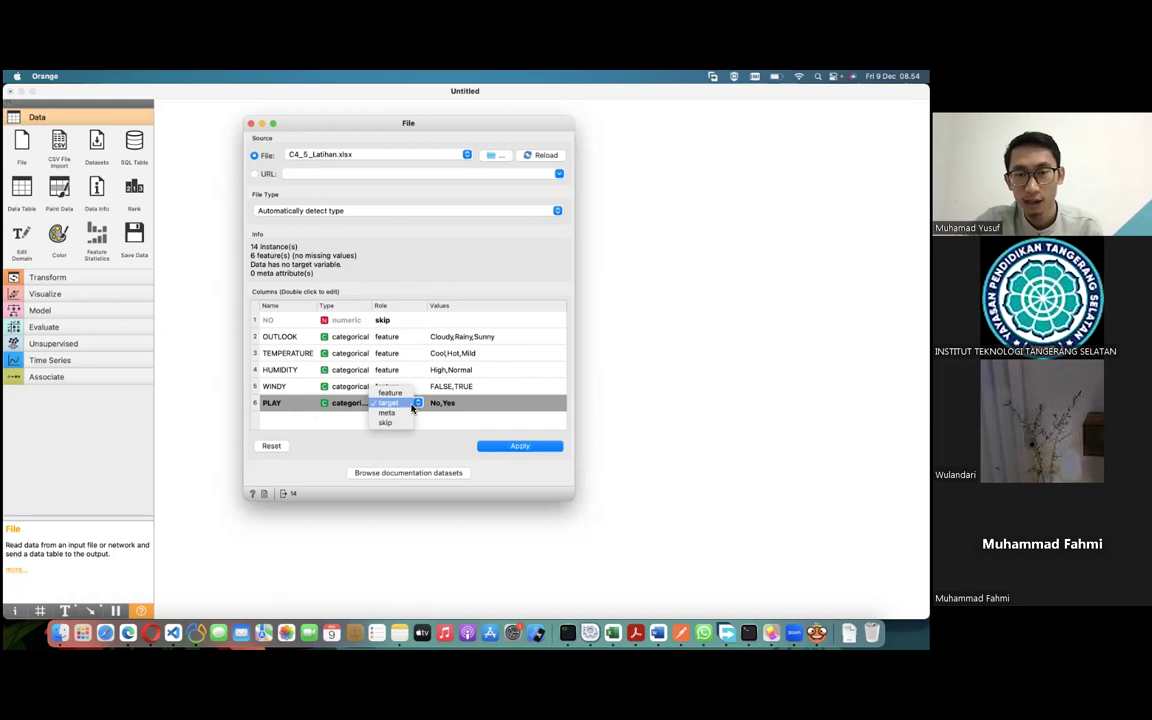
{"action": "left_click", "coordinate": [515, 447]}
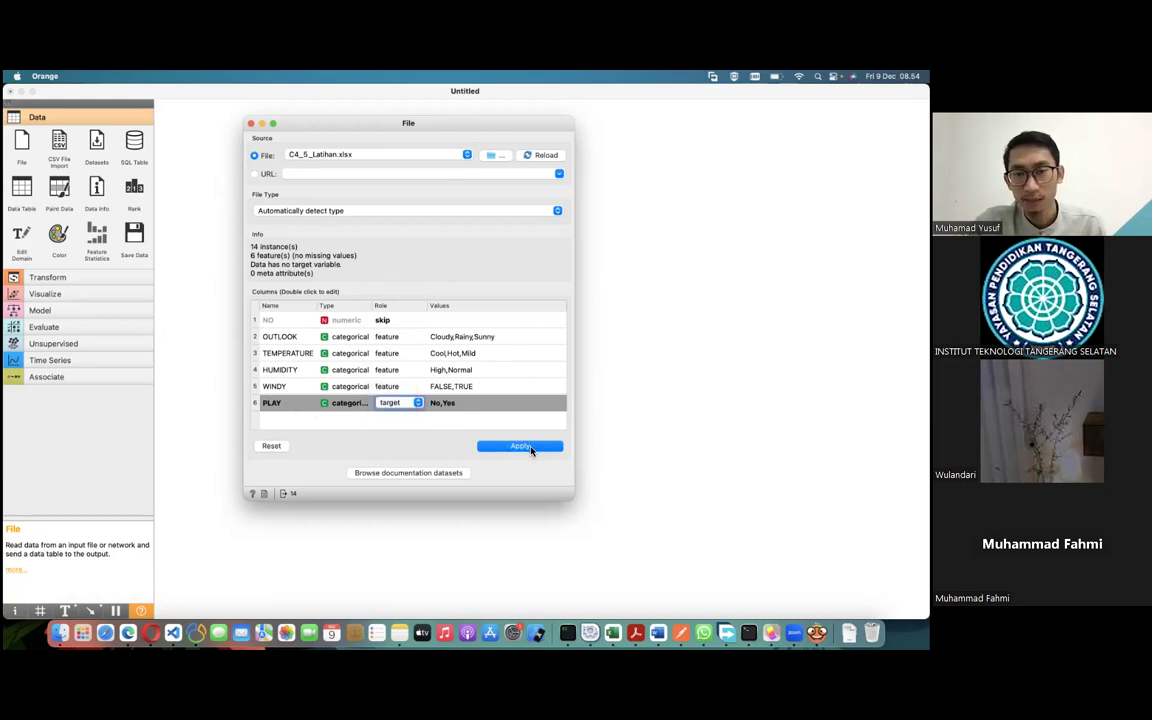
{"action": "left_click", "coordinate": [531, 448]}
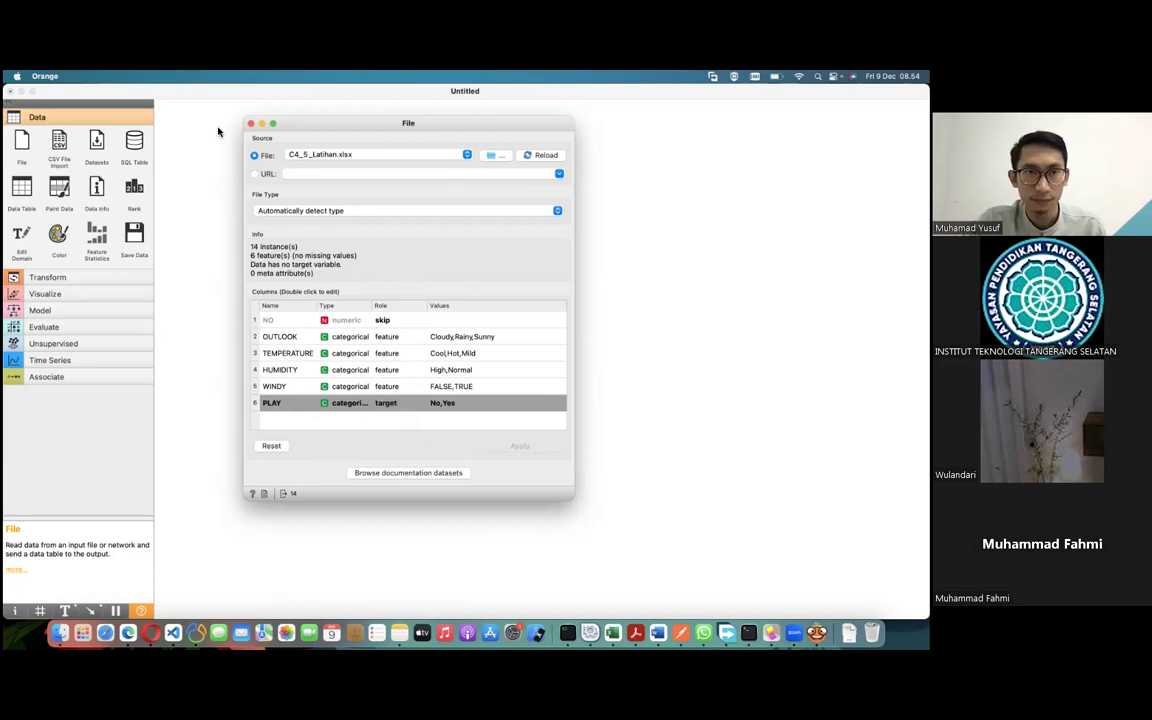
{"action": "left_click", "coordinate": [251, 124]}
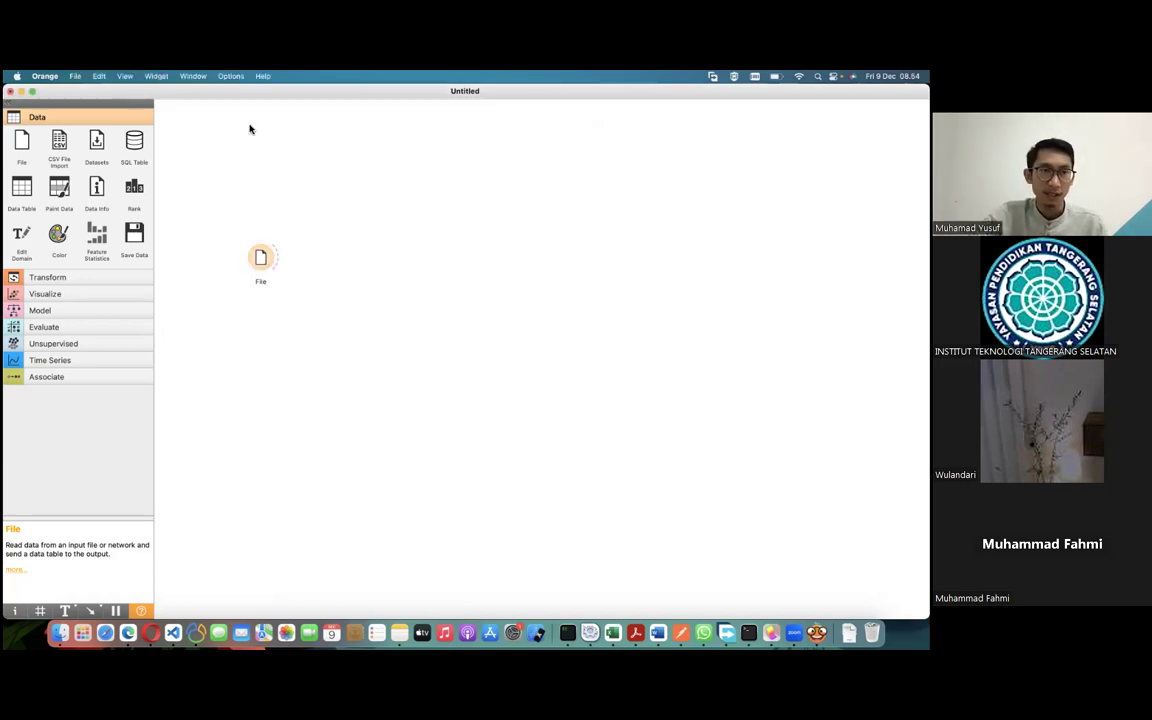
Add a Data Table widget above and beside the File widget and connect File to it
{"action": "left_click", "coordinate": [20, 195]}
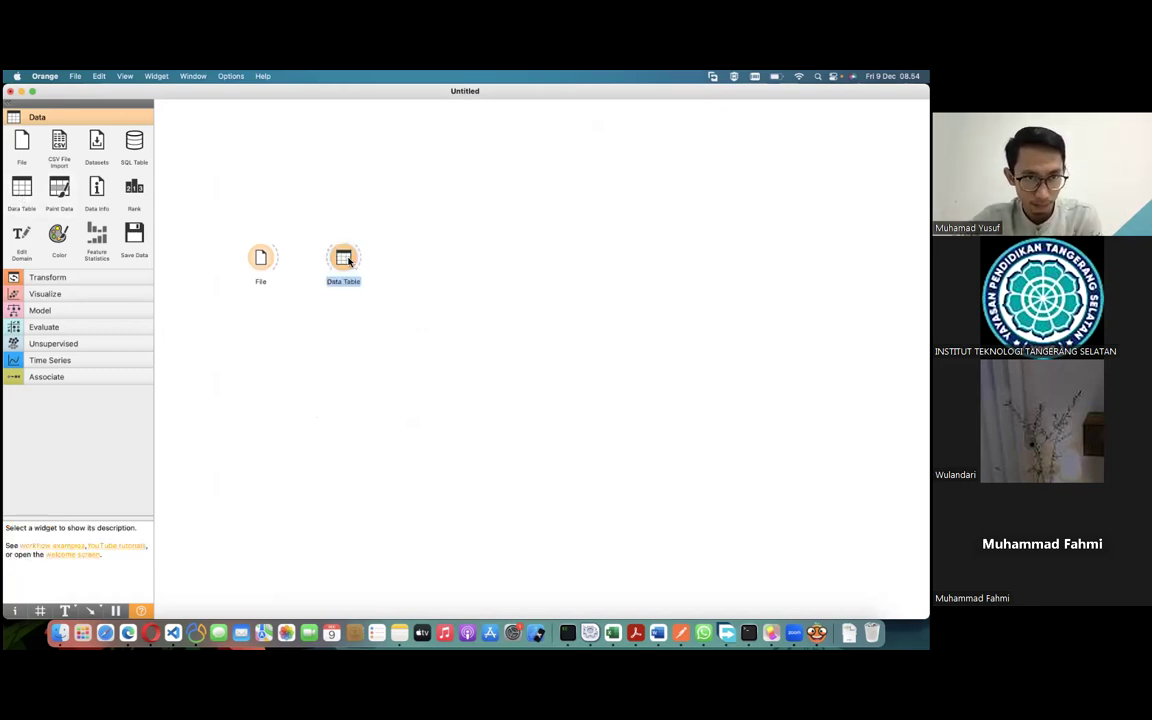
{"action": "left_click_drag", "start_coordinate": [348, 259], "coordinate": [356, 206]}
{"action": "left_click_drag", "start_coordinate": [279, 257], "coordinate": [333, 205]}
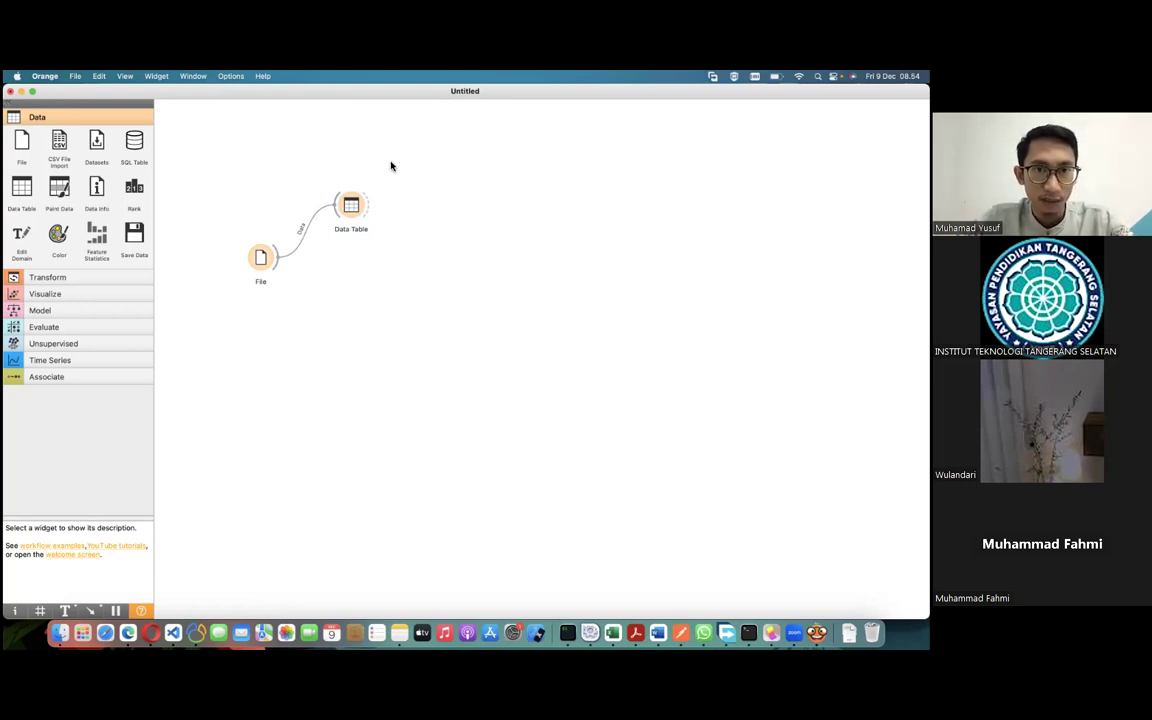
Review the practice dataset in the Data Table widget and close its window
{"action": "right_click", "coordinate": [352, 207]}
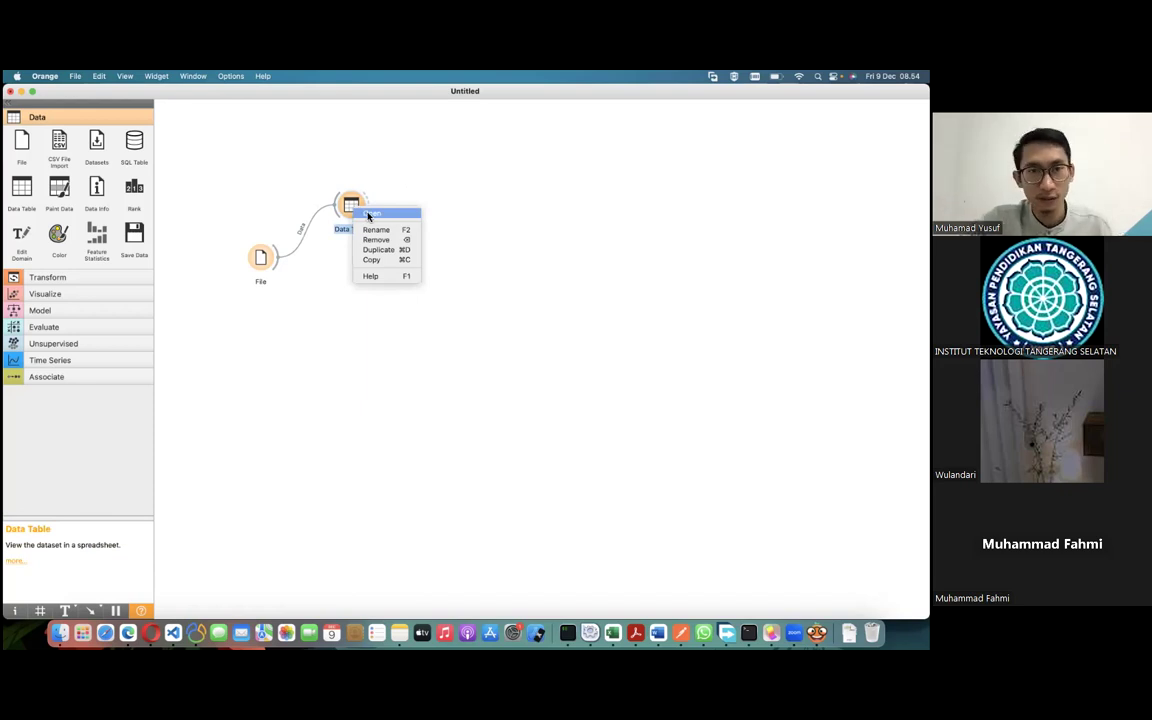
{"action": "left_click", "coordinate": [368, 215]}
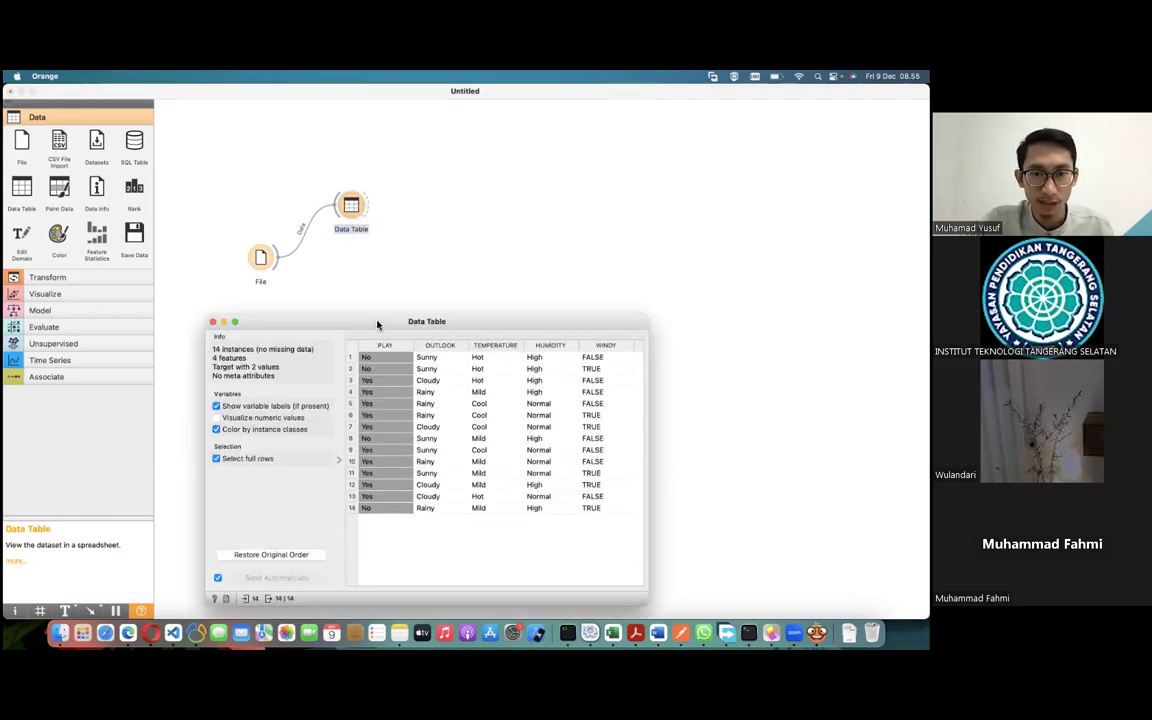
{"action": "left_click_drag", "start_coordinate": [377, 325], "coordinate": [384, 268]}
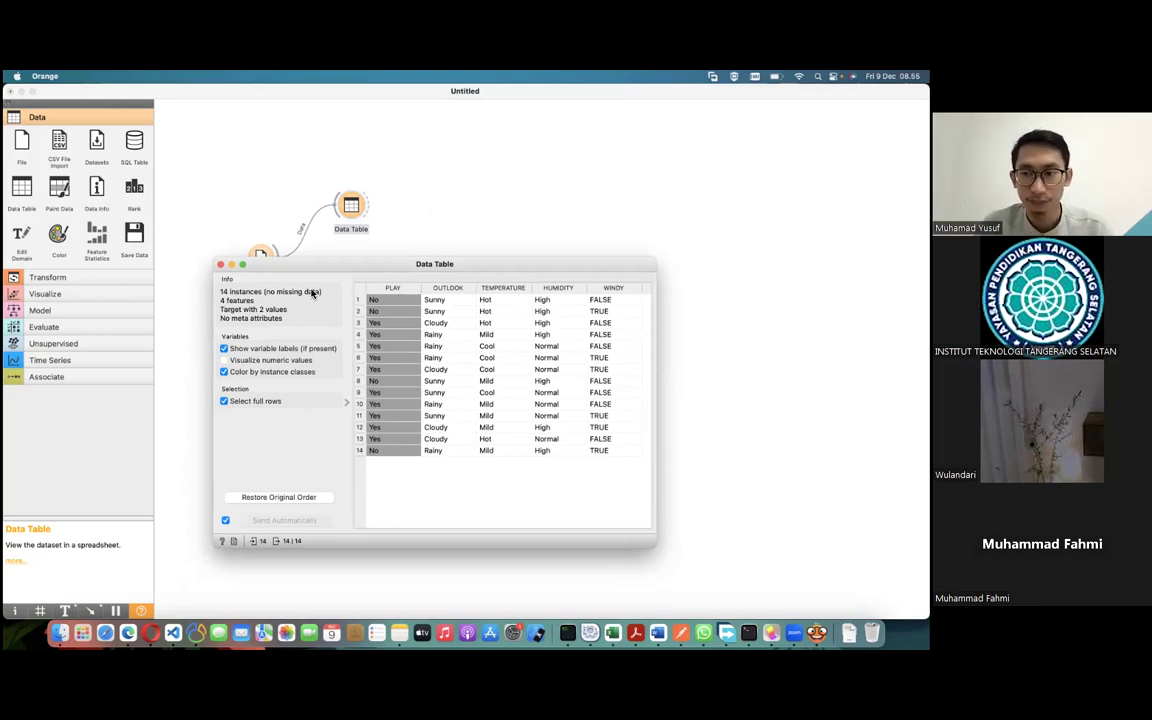
{"action": "left_click", "coordinate": [221, 266]}
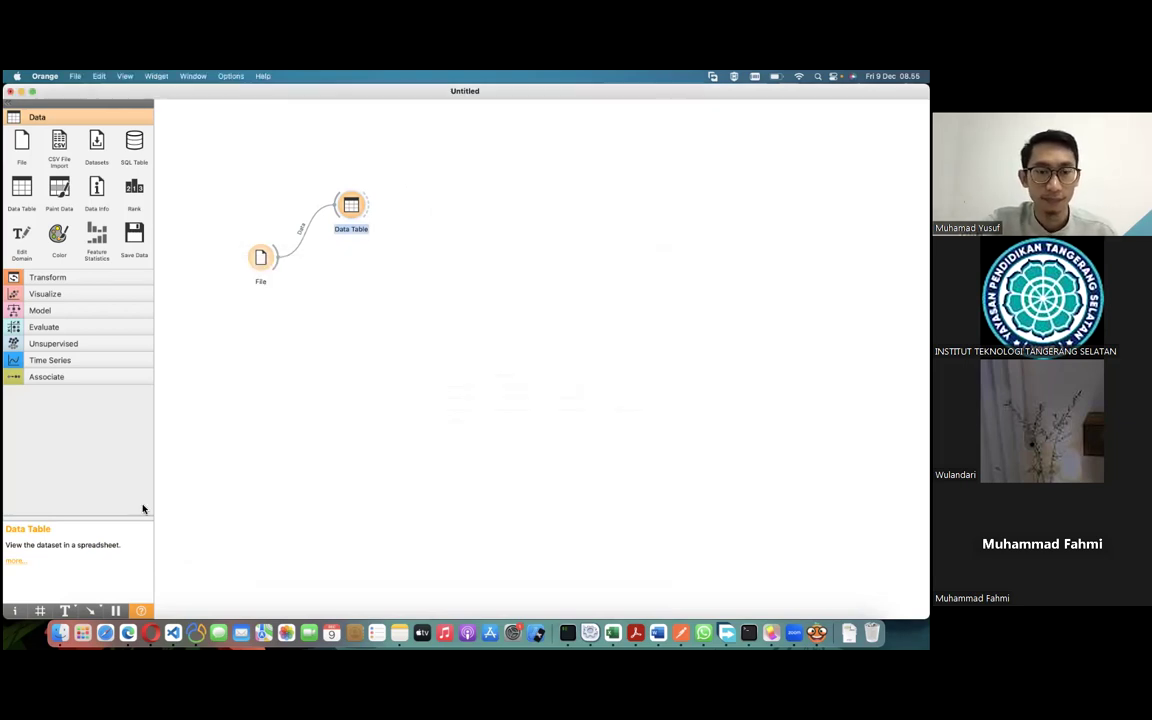
Check the workflow diagram in the practice slides in Microsoft Edge for the next widget and return to Orange
{"action": "left_click", "coordinate": [128, 637]}
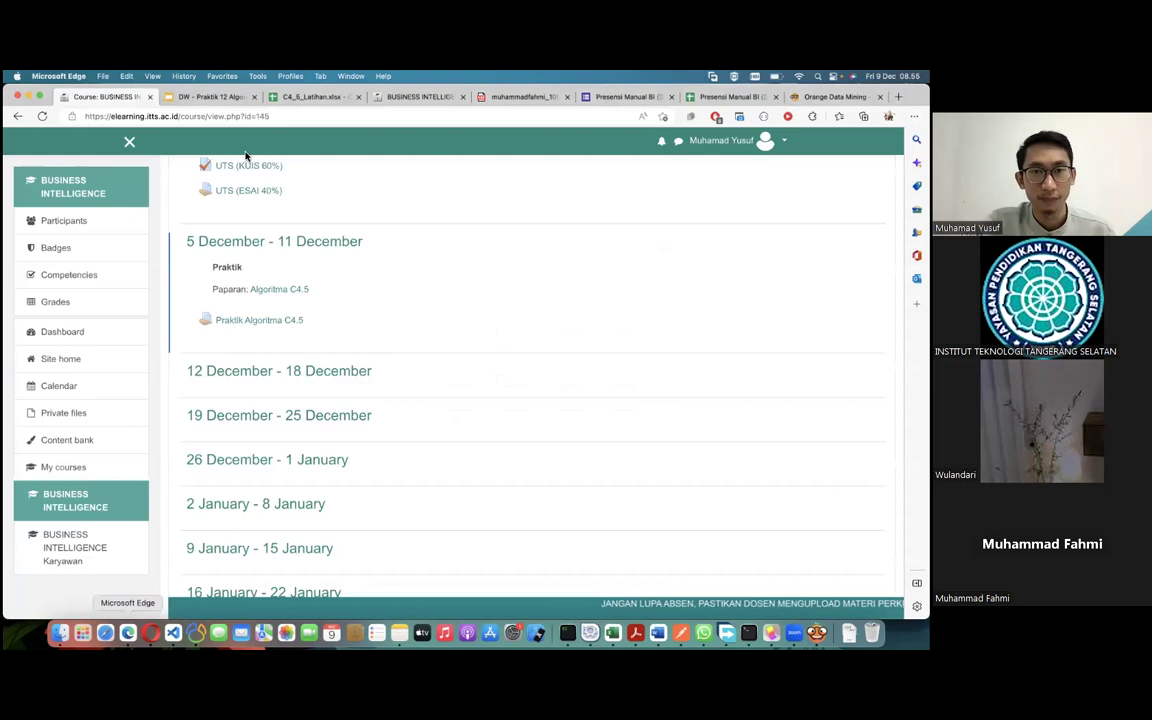
{"action": "left_click", "coordinate": [210, 96]}
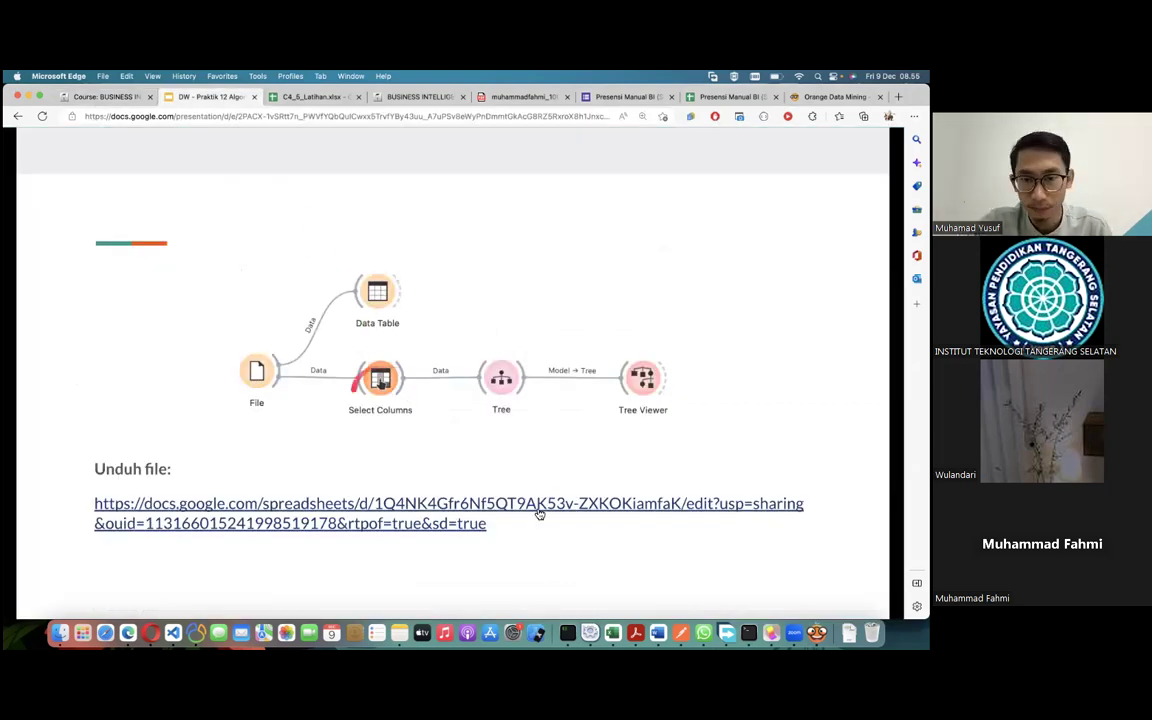
{"action": "left_click", "coordinate": [816, 632]}
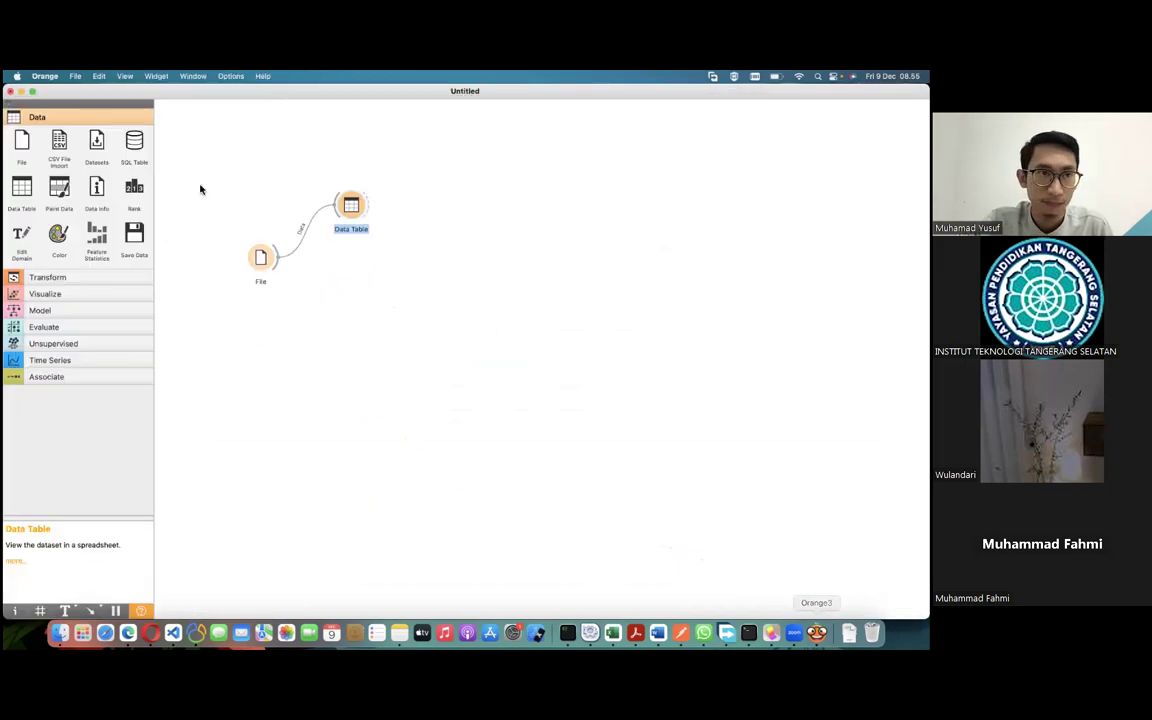
Add a Select Columns widget below Data Table, move both widgets into position, and connect File to Select Columns
{"action": "left_click", "coordinate": [95, 280]}
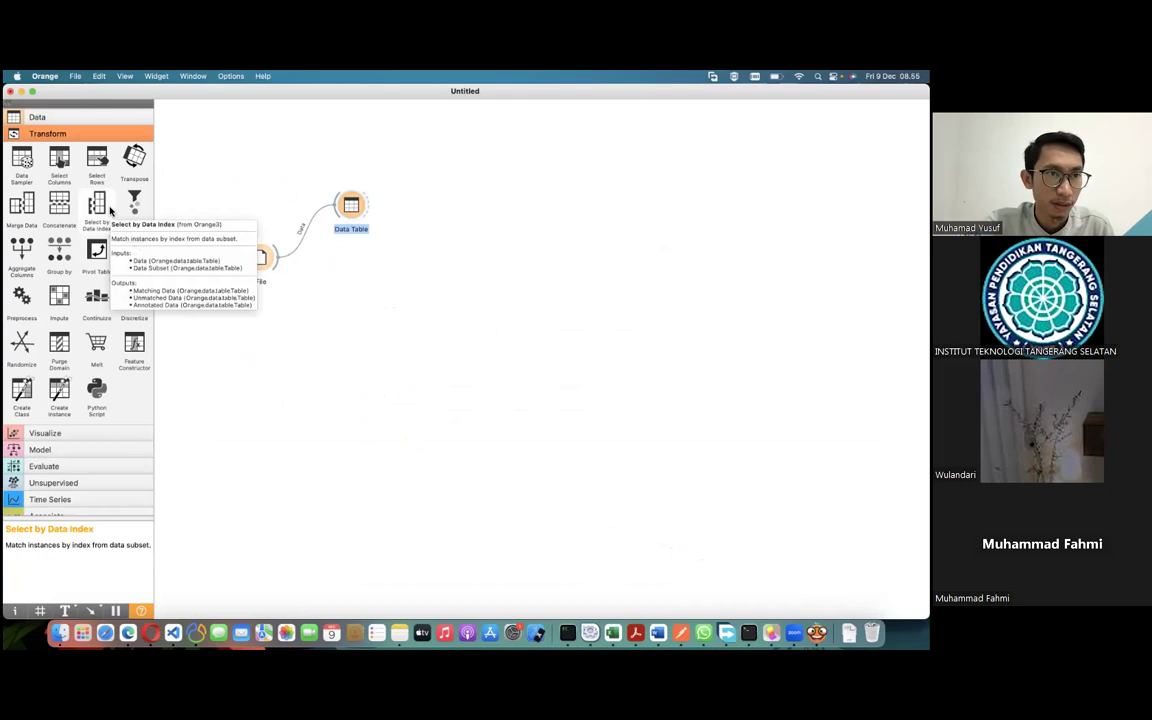
{"action": "left_click_drag", "start_coordinate": [61, 167], "coordinate": [348, 266]}
{"action": "left_click_drag", "start_coordinate": [352, 205], "coordinate": [372, 182]}
{"action": "left_click_drag", "start_coordinate": [350, 268], "coordinate": [373, 267]}
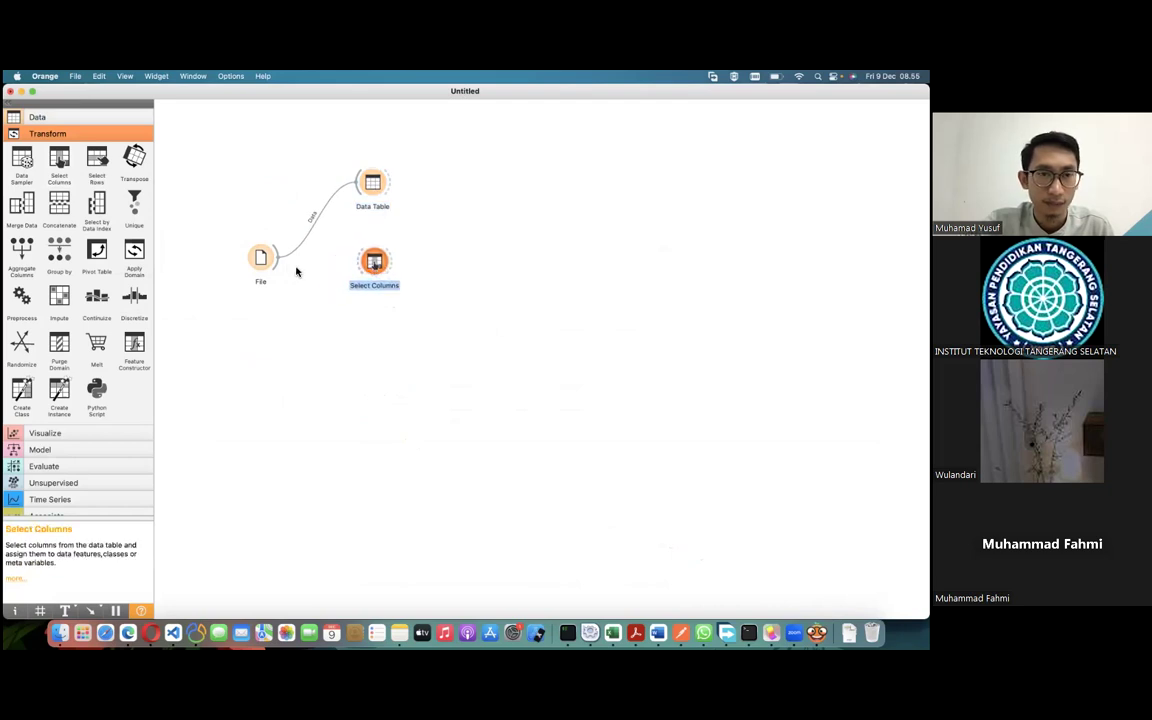
{"action": "left_click_drag", "start_coordinate": [280, 260], "coordinate": [357, 268]}
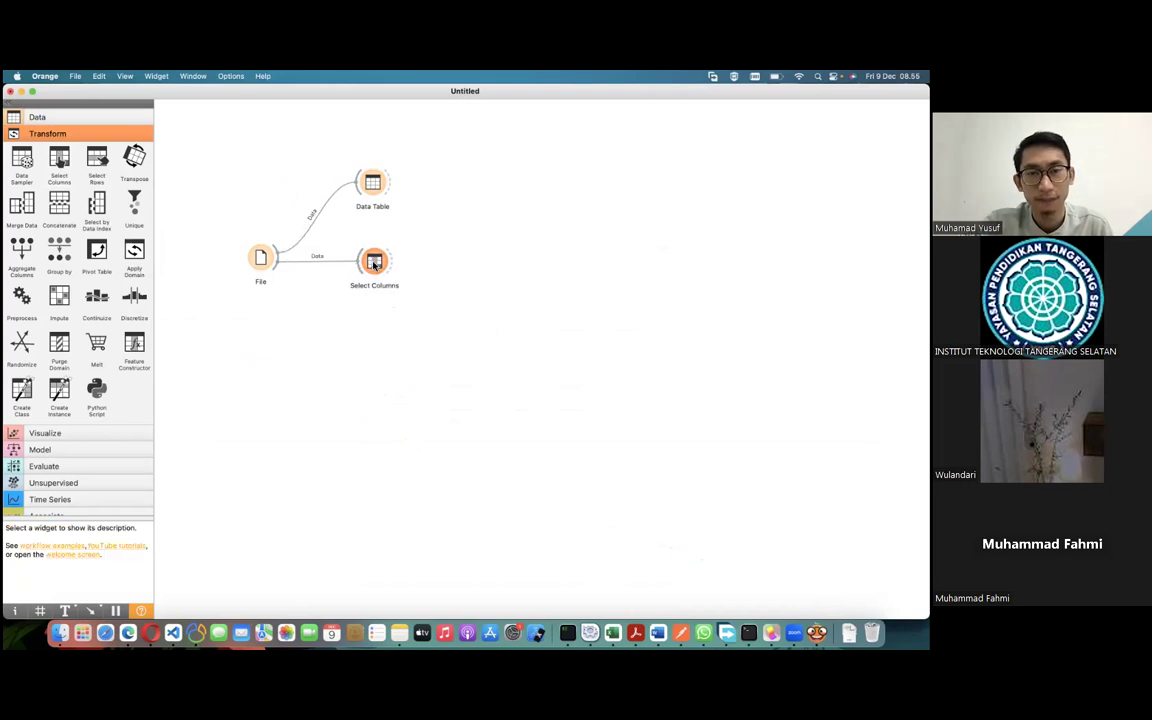
Open Select Columns, move PLAY from Target to Features and back to Target, and close the window
{"action": "left_click", "coordinate": [375, 264]}
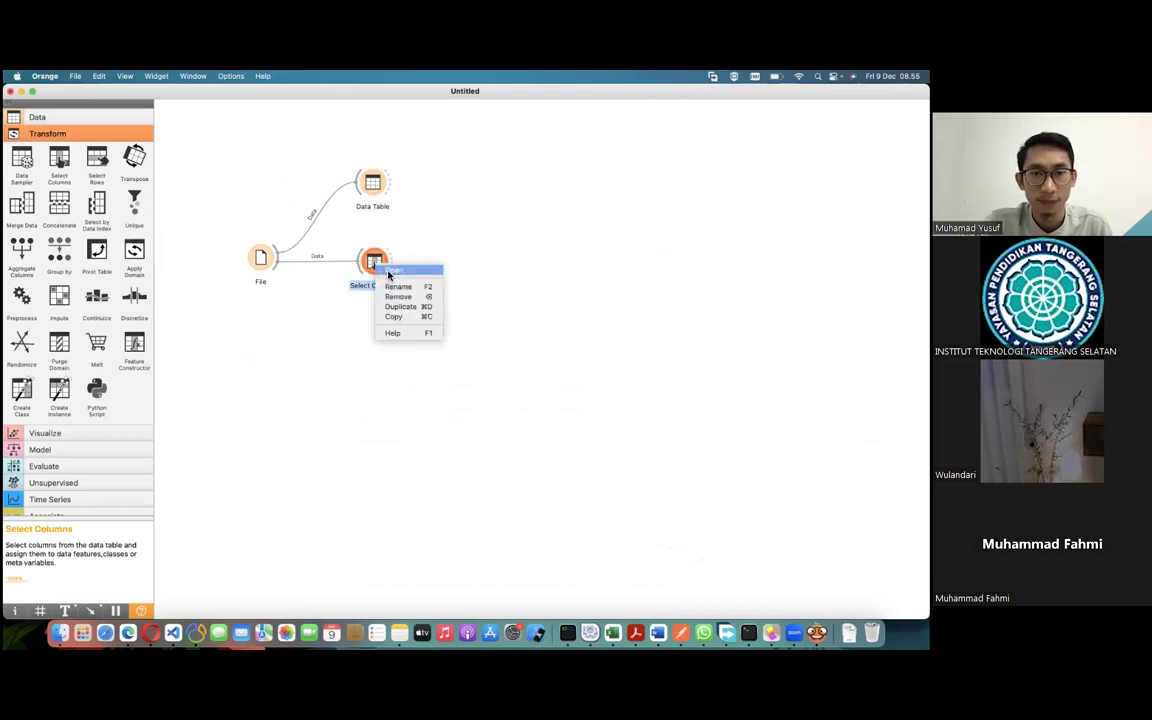
{"action": "double_click", "coordinate": [374, 264]}
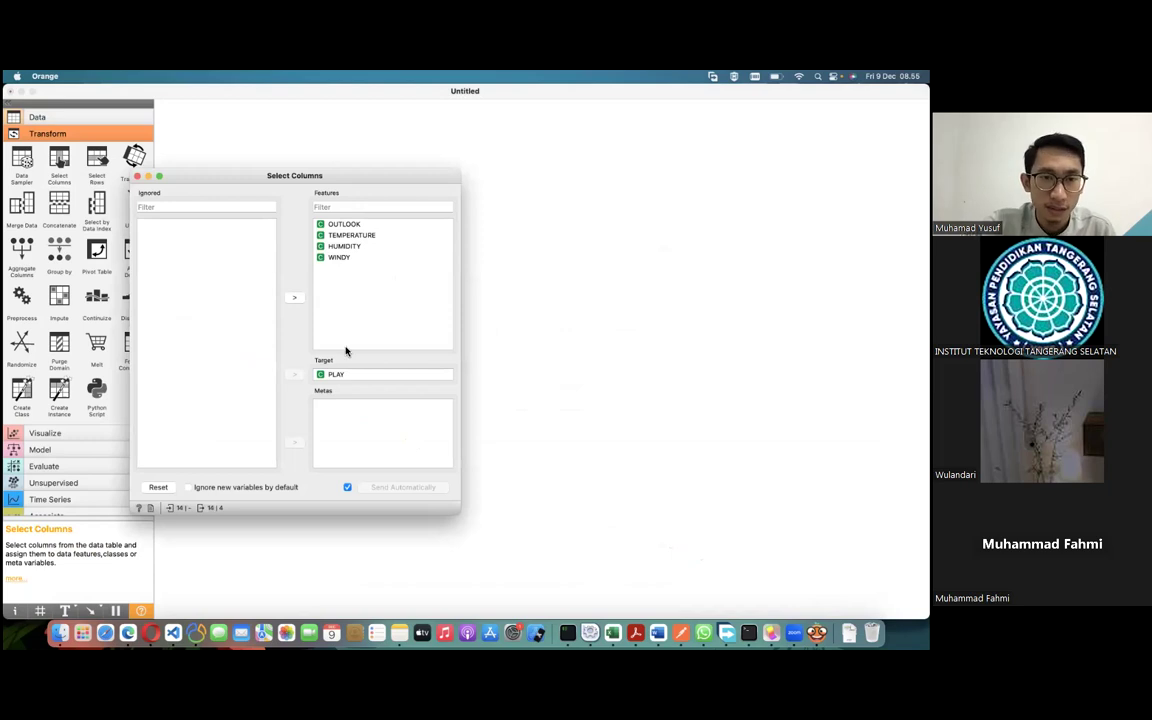
{"action": "left_click_drag", "start_coordinate": [340, 378], "coordinate": [312, 320]}
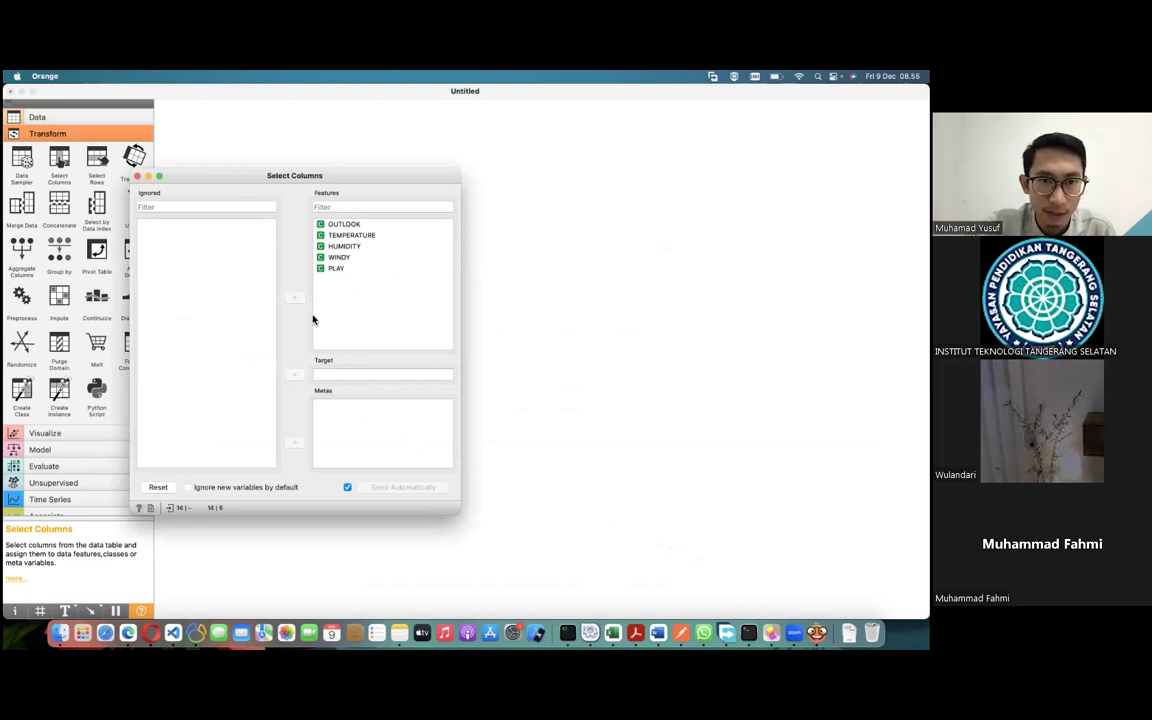
{"action": "left_click", "coordinate": [337, 269]}
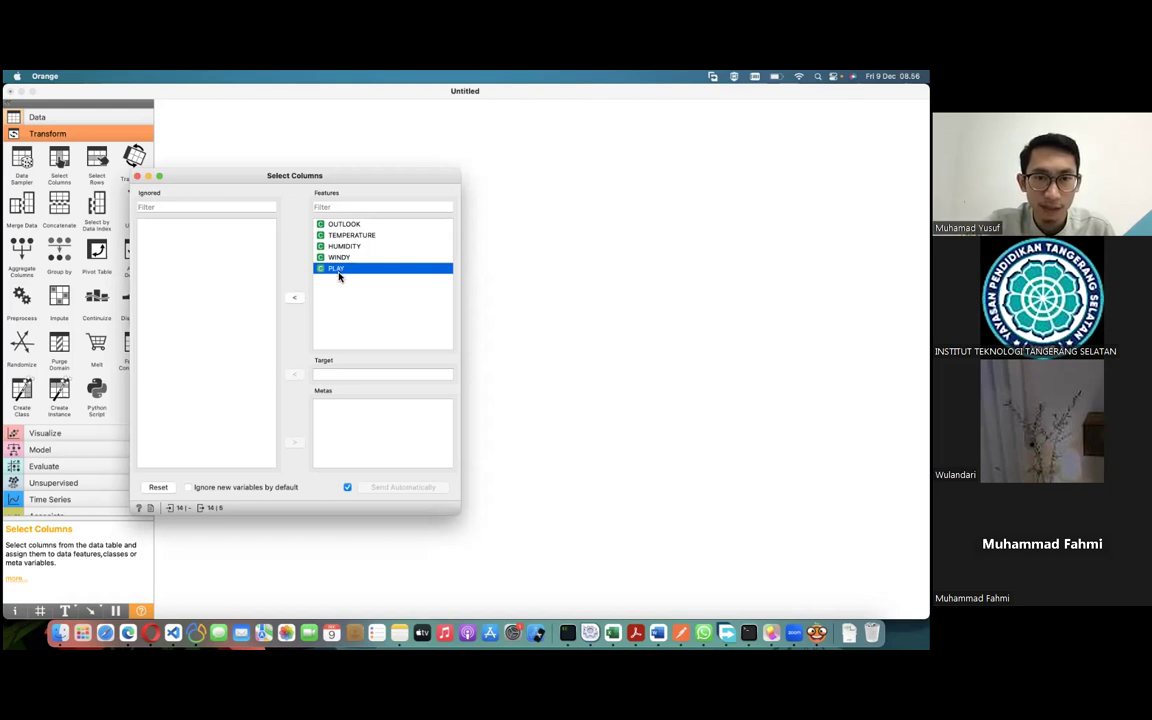
{"action": "left_click_drag", "start_coordinate": [333, 372], "coordinate": [334, 374]}
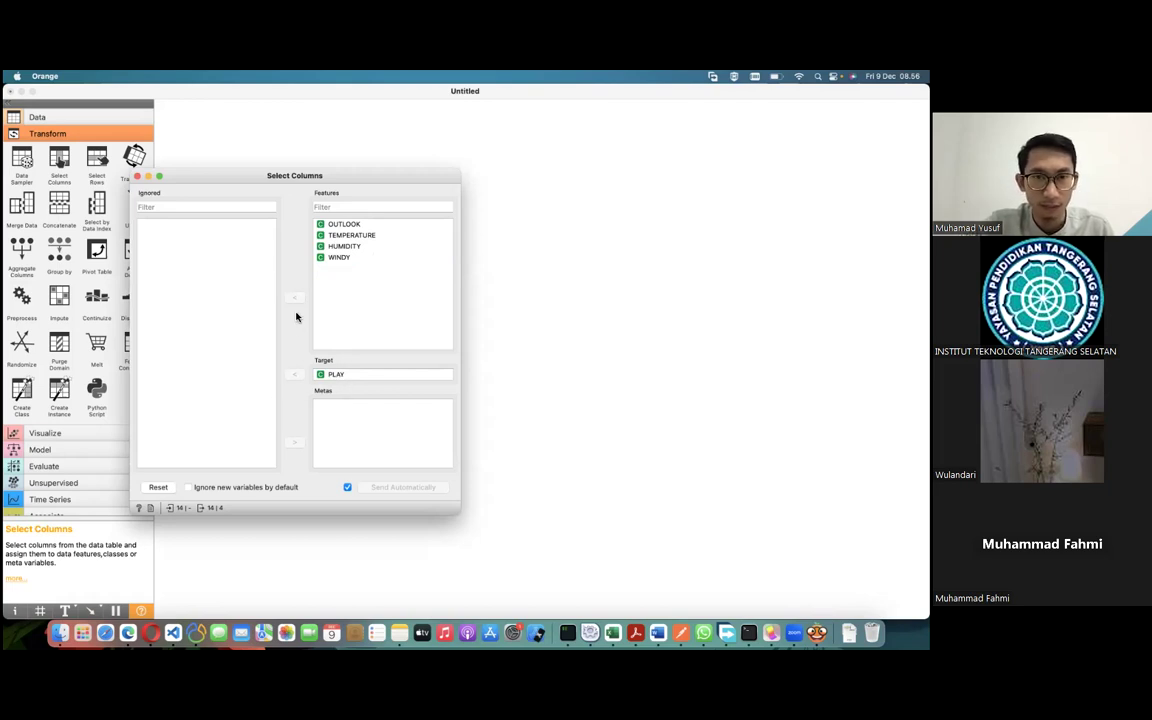
{"action": "left_click", "coordinate": [137, 176]}
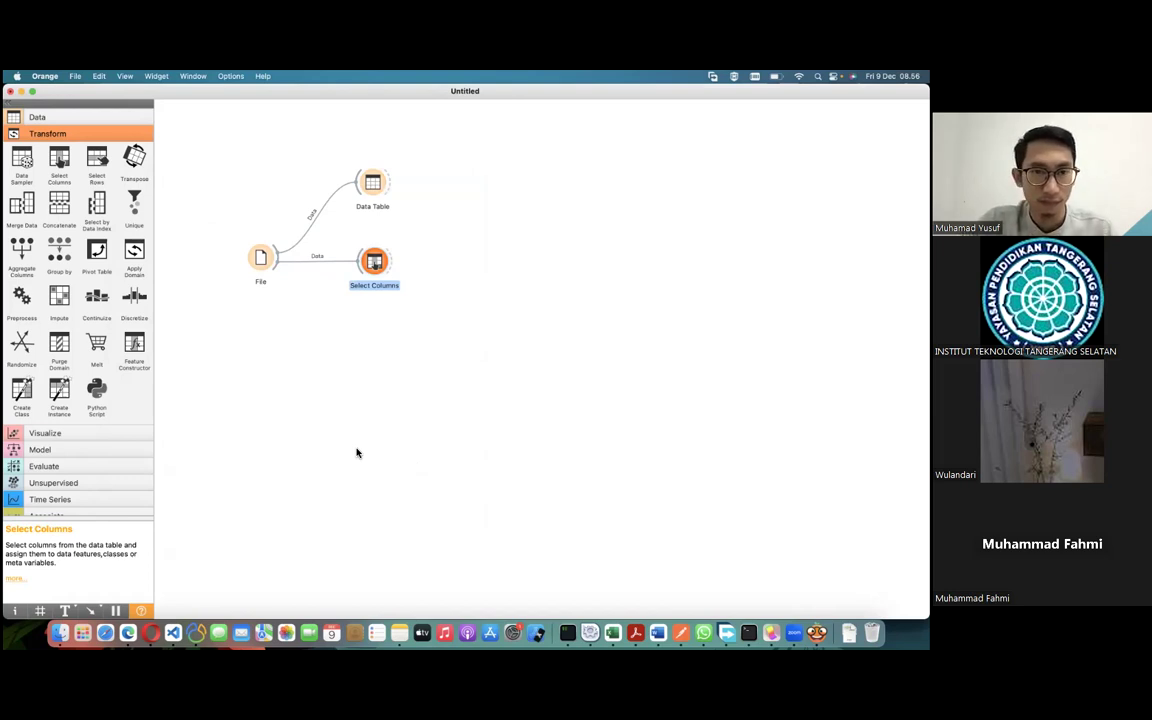
After checking the workflow slide in Microsoft Edge, add a Tree widget beside Select Columns in Orange and connect Select Columns to it
{"action": "left_click", "coordinate": [122, 625]}
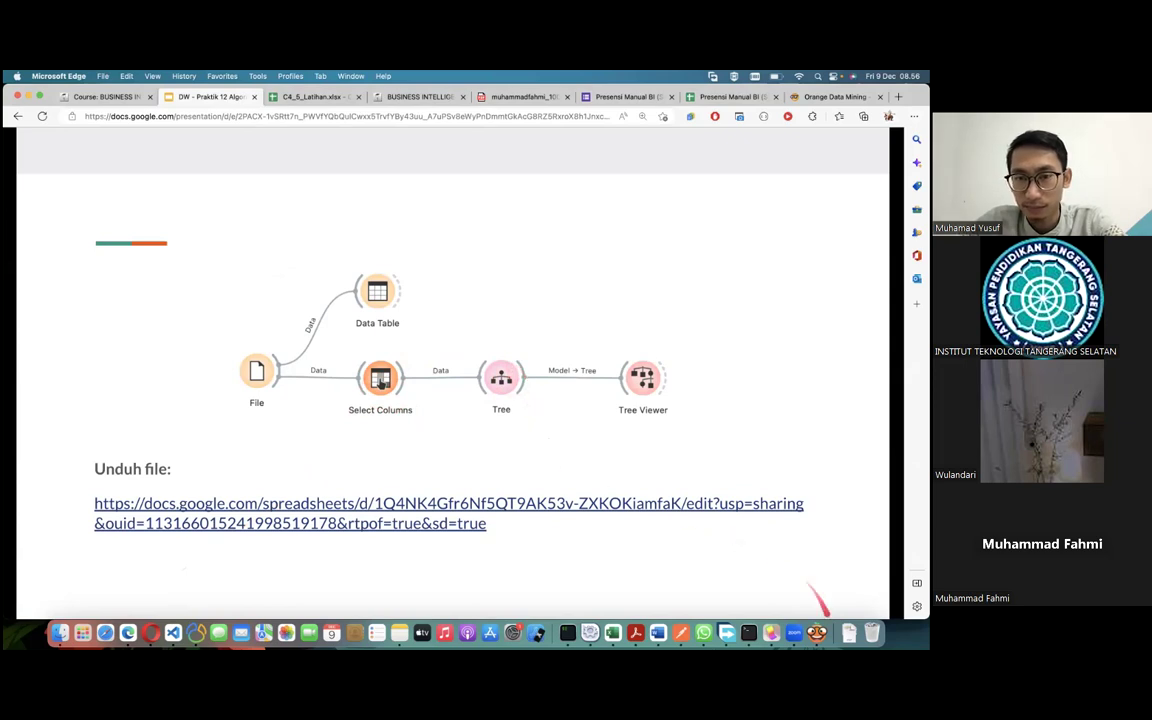
{"action": "left_click", "coordinate": [816, 632]}
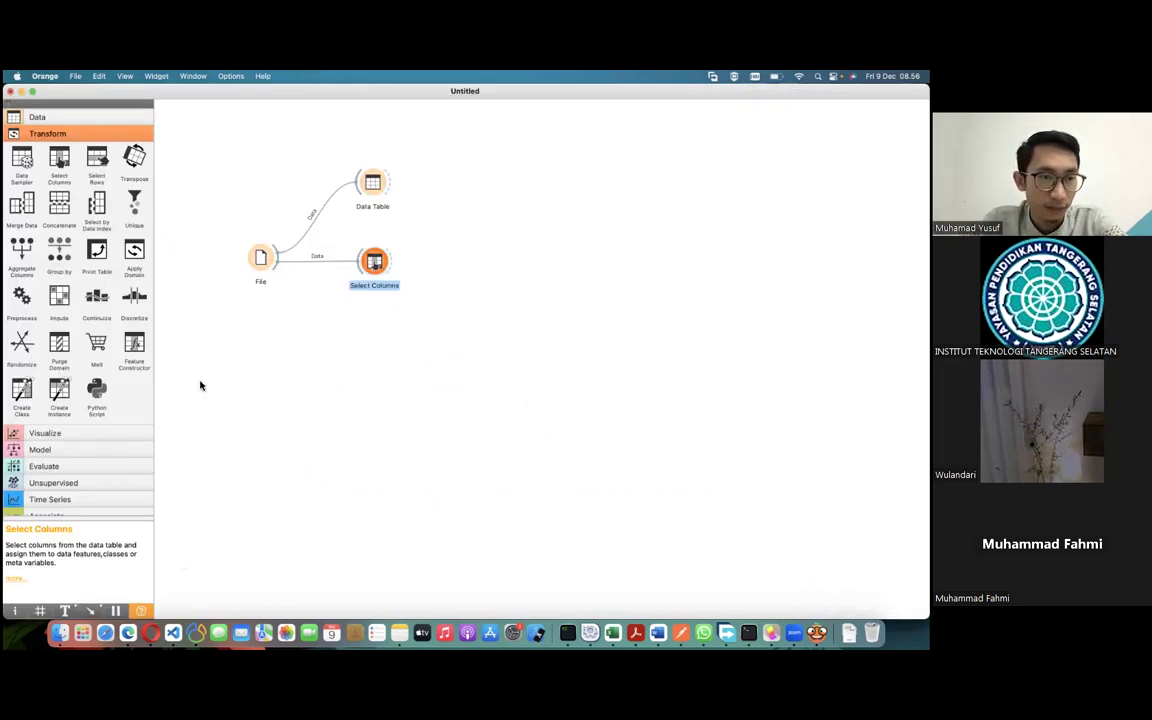
{"action": "left_click", "coordinate": [53, 450]}
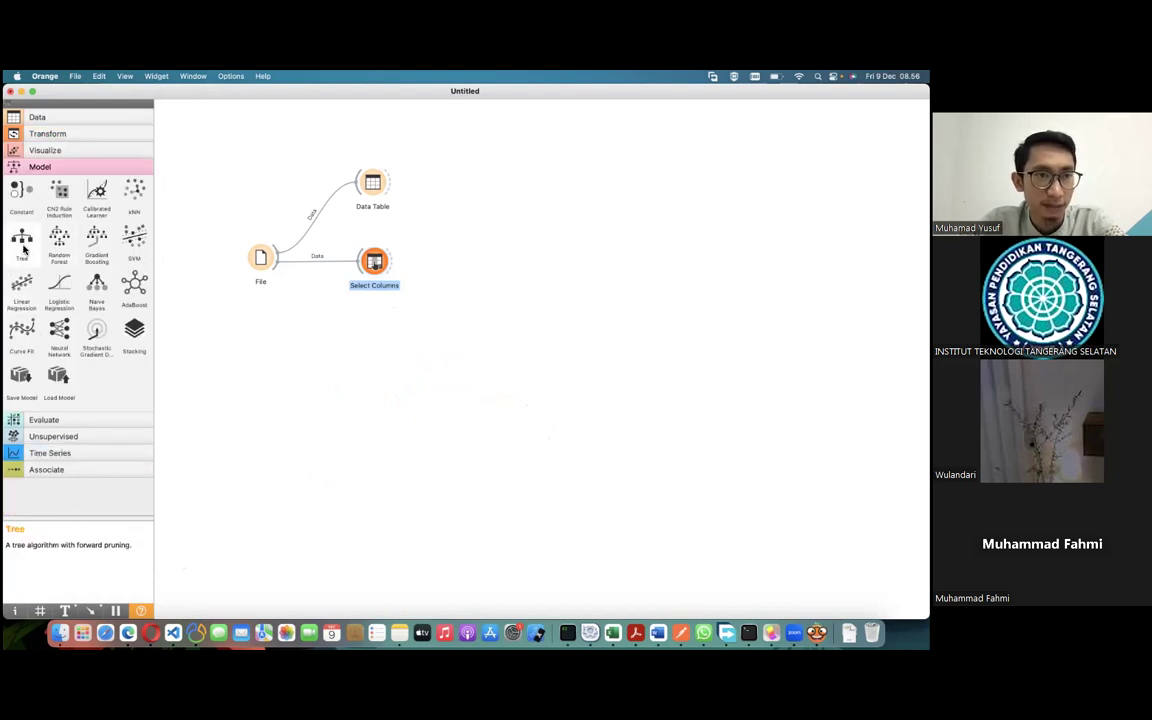
{"action": "left_click_drag", "start_coordinate": [23, 242], "coordinate": [478, 265]}
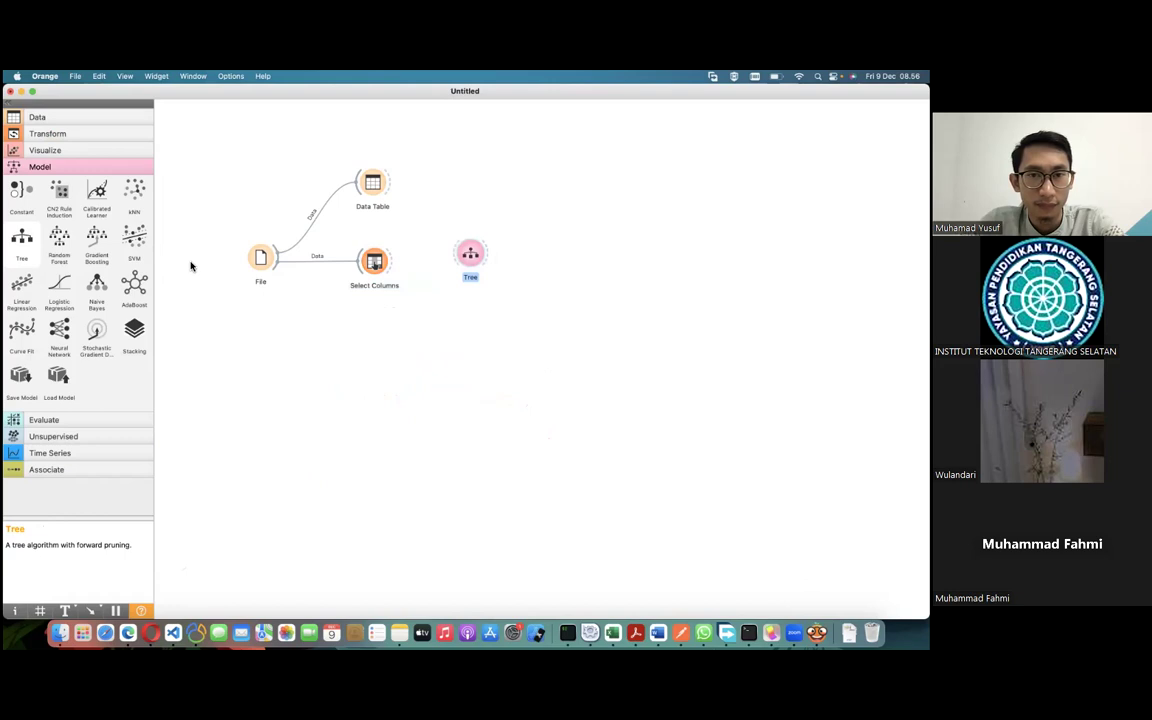
{"action": "left_click_drag", "start_coordinate": [476, 258], "coordinate": [490, 266]}
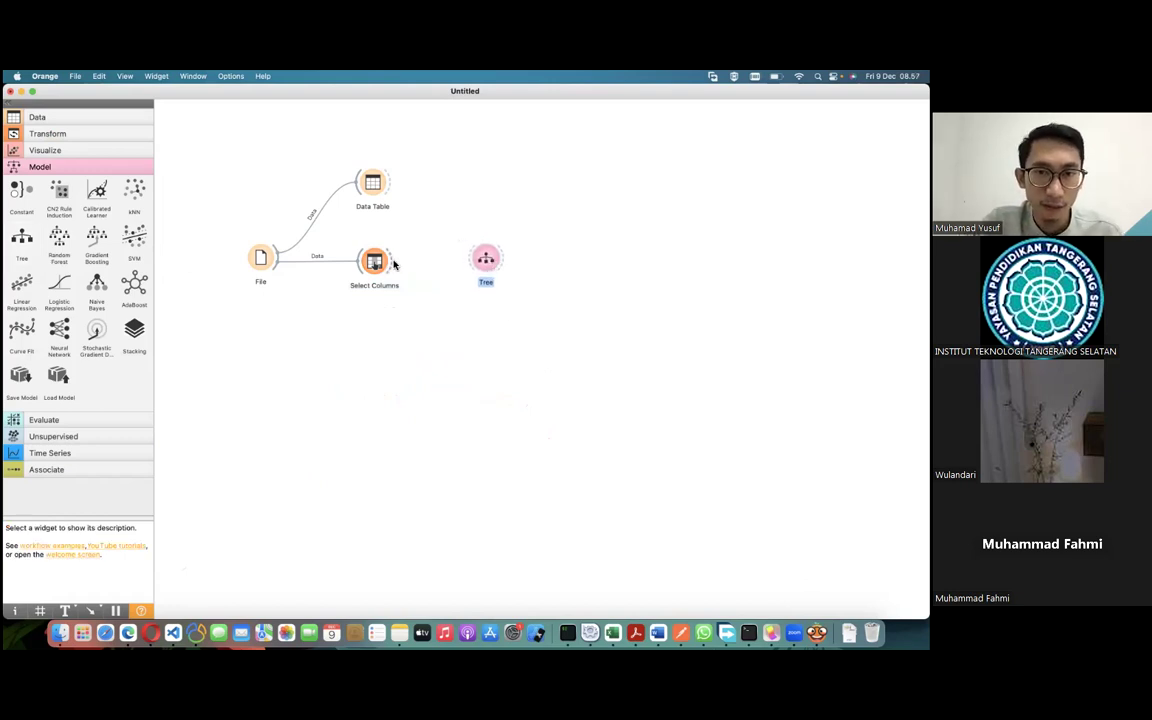
{"action": "left_click_drag", "start_coordinate": [394, 264], "coordinate": [478, 262]}
{"action": "left_click", "coordinate": [486, 262]}
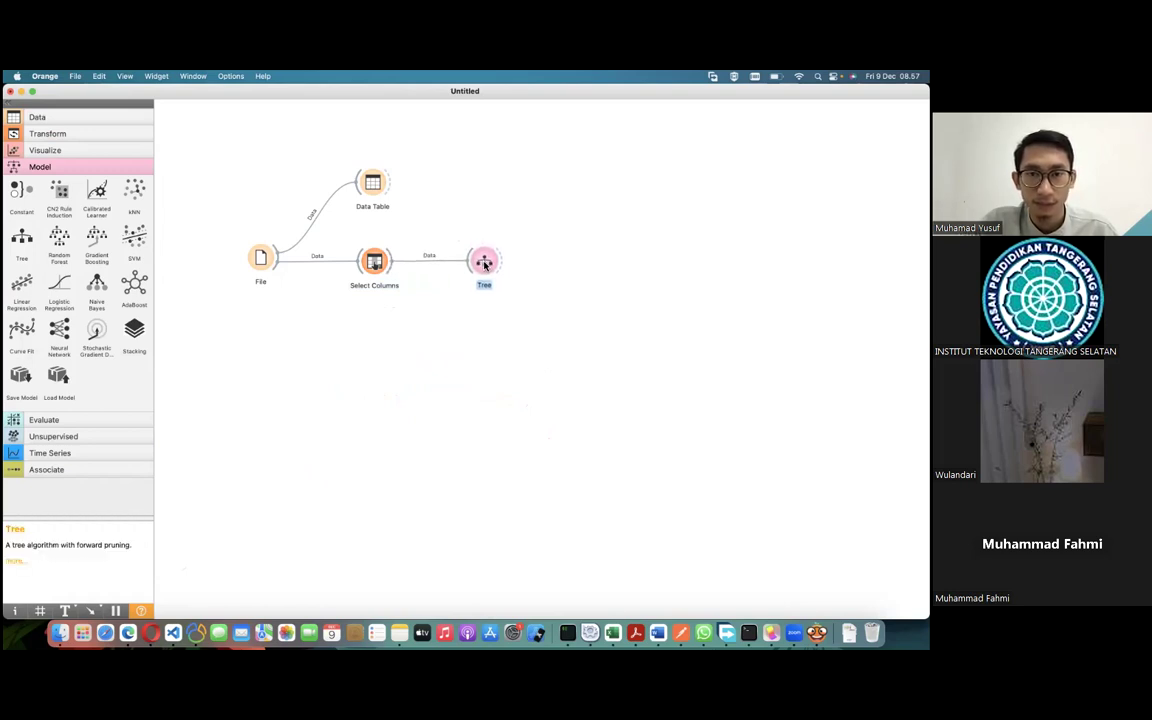
Open the Tree widget, review its parameters and classification settings, and close its window
{"action": "right_click", "coordinate": [484, 263]}
{"action": "left_click", "coordinate": [509, 271]}
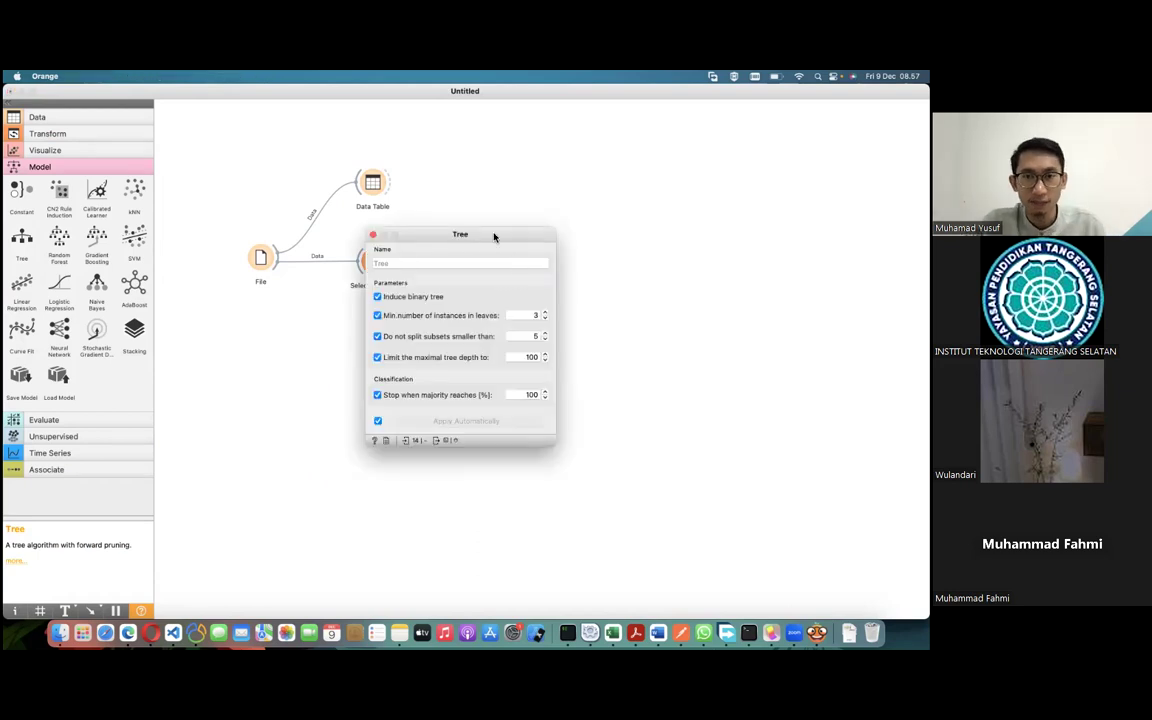
{"action": "left_click_drag", "start_coordinate": [486, 235], "coordinate": [477, 308]}
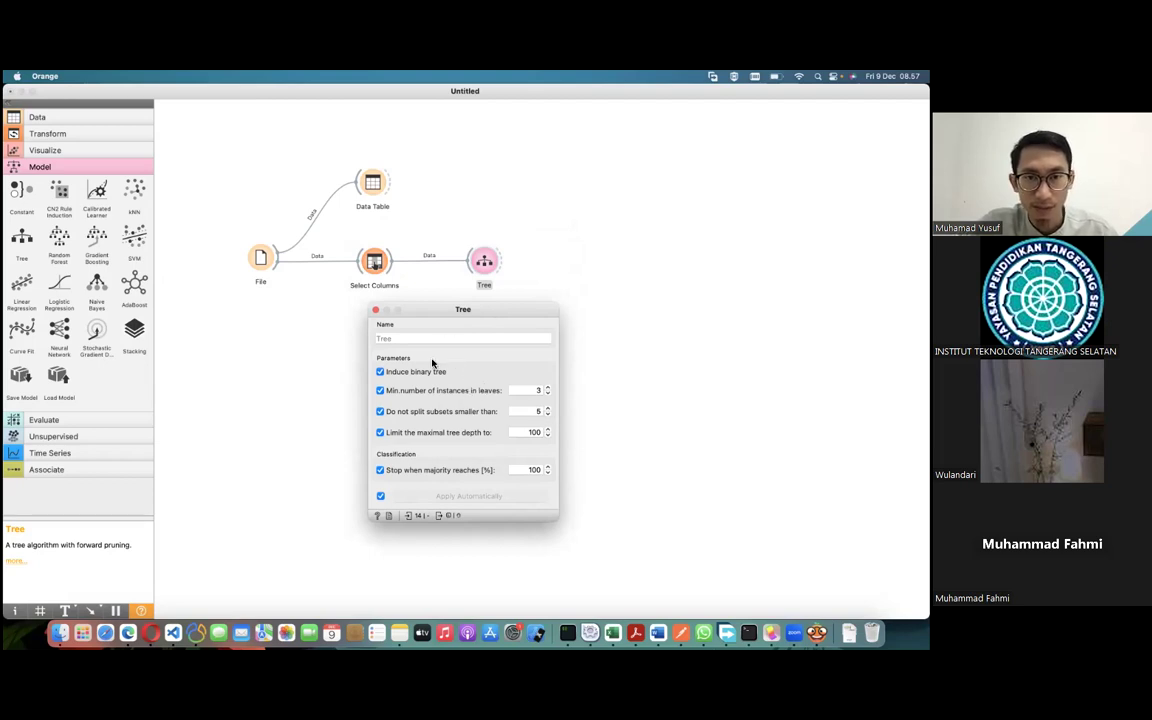
{"action": "left_click", "coordinate": [376, 312]}
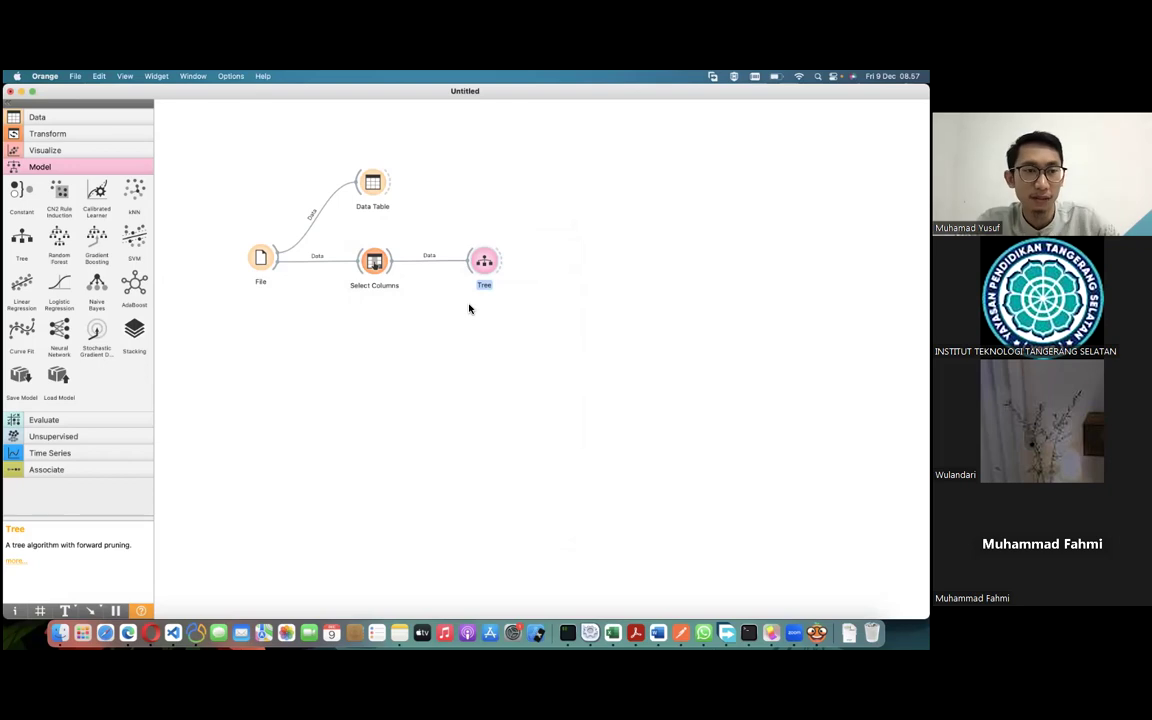
Add a Tree Viewer widget beside Tree and connect Tree to it
{"action": "left_click", "coordinate": [85, 152]}
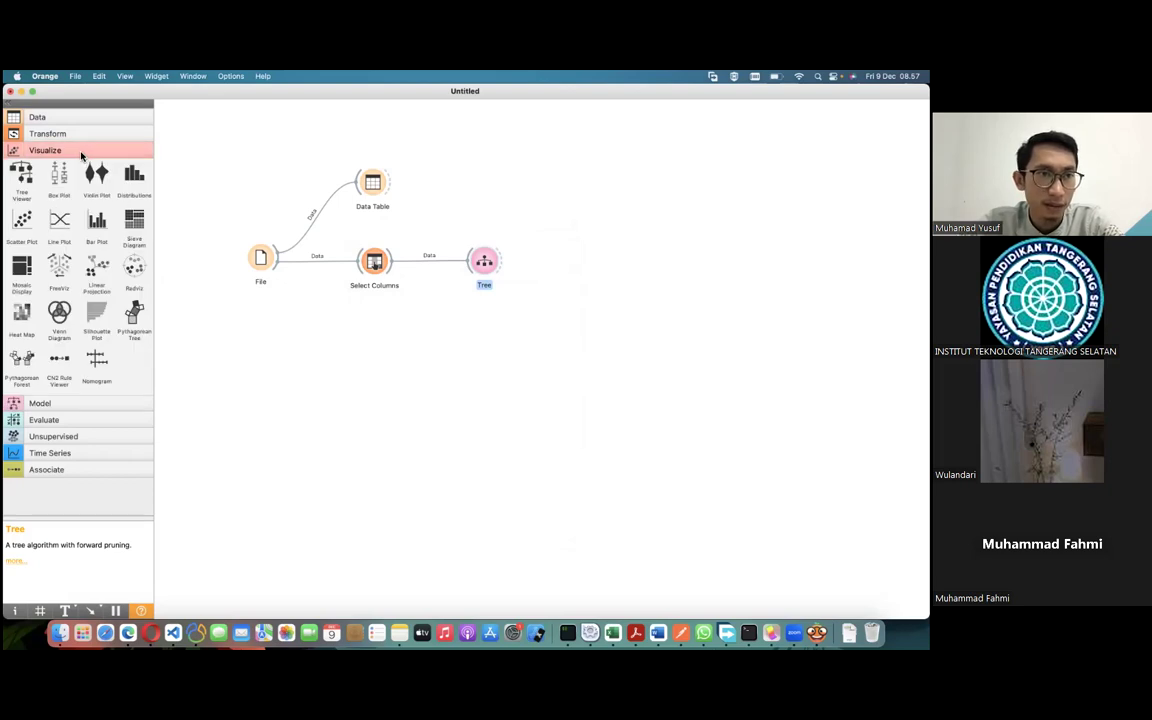
{"action": "left_click", "coordinate": [22, 174]}
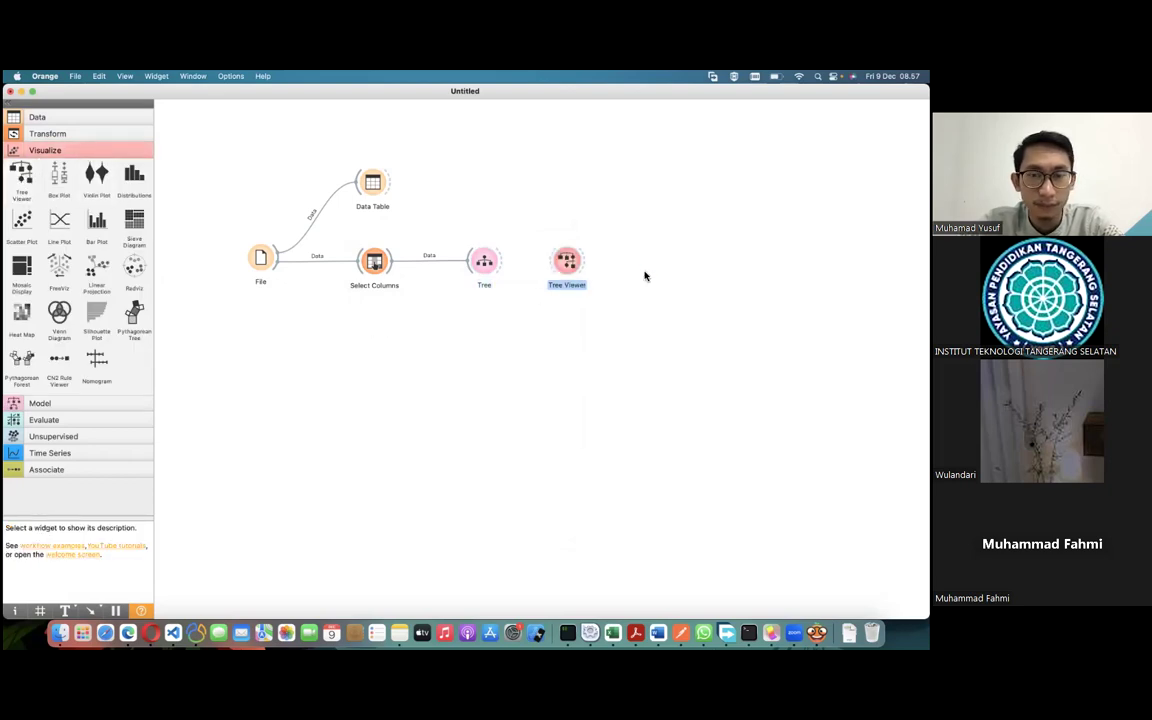
{"action": "left_click_drag", "start_coordinate": [573, 265], "coordinate": [596, 263]}
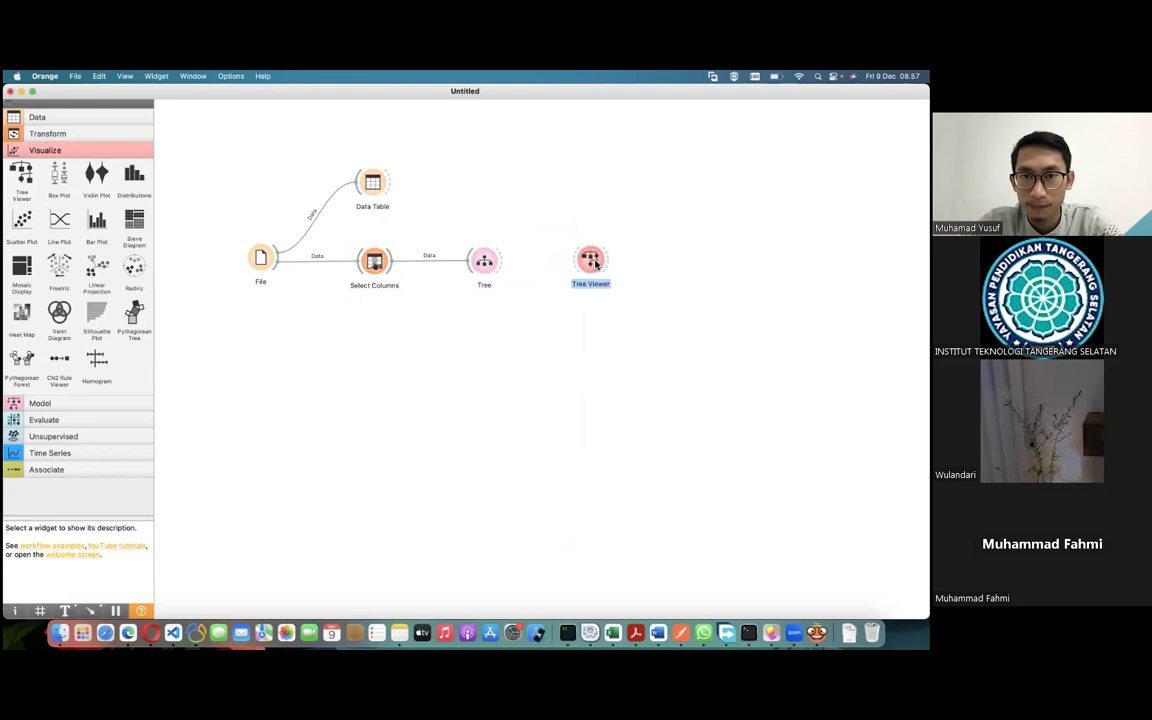
{"action": "left_click", "coordinate": [503, 264]}
{"action": "left_click_drag", "start_coordinate": [503, 264], "coordinate": [587, 268]}
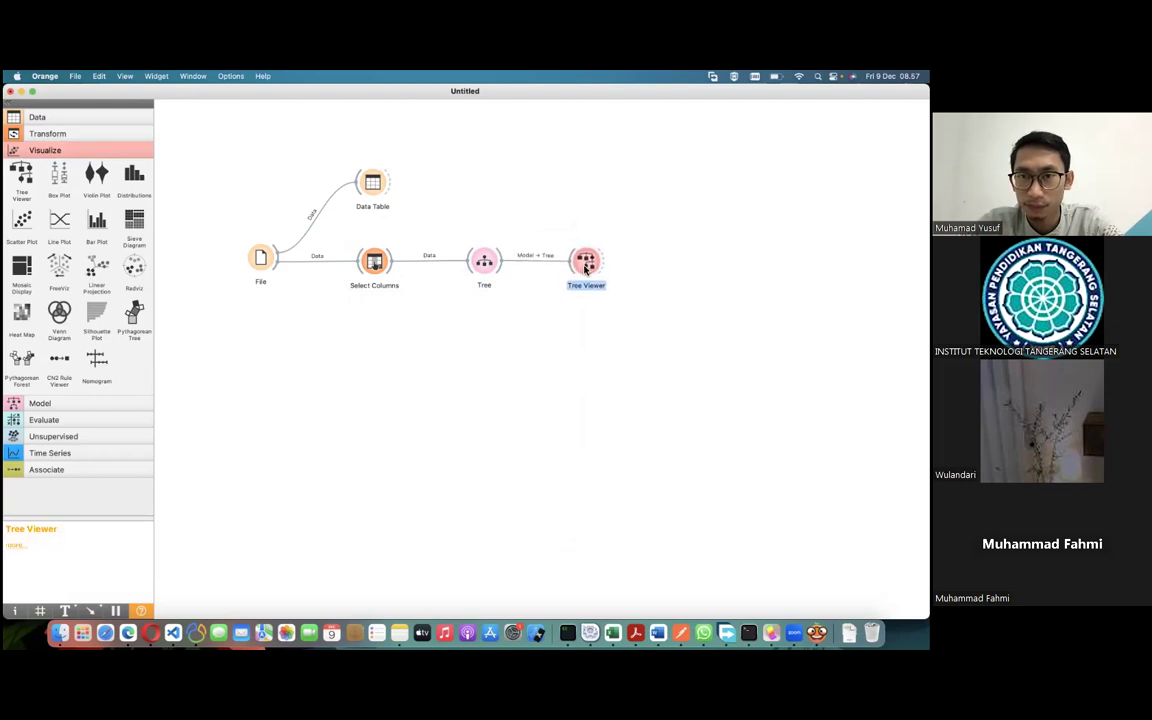
Open Tree Viewer and inspect the Cloudy or Rainy leaf, the HUMIDITY root node and the Normal leaf
{"action": "right_click", "coordinate": [587, 268]}
{"action": "left_click", "coordinate": [596, 267]}
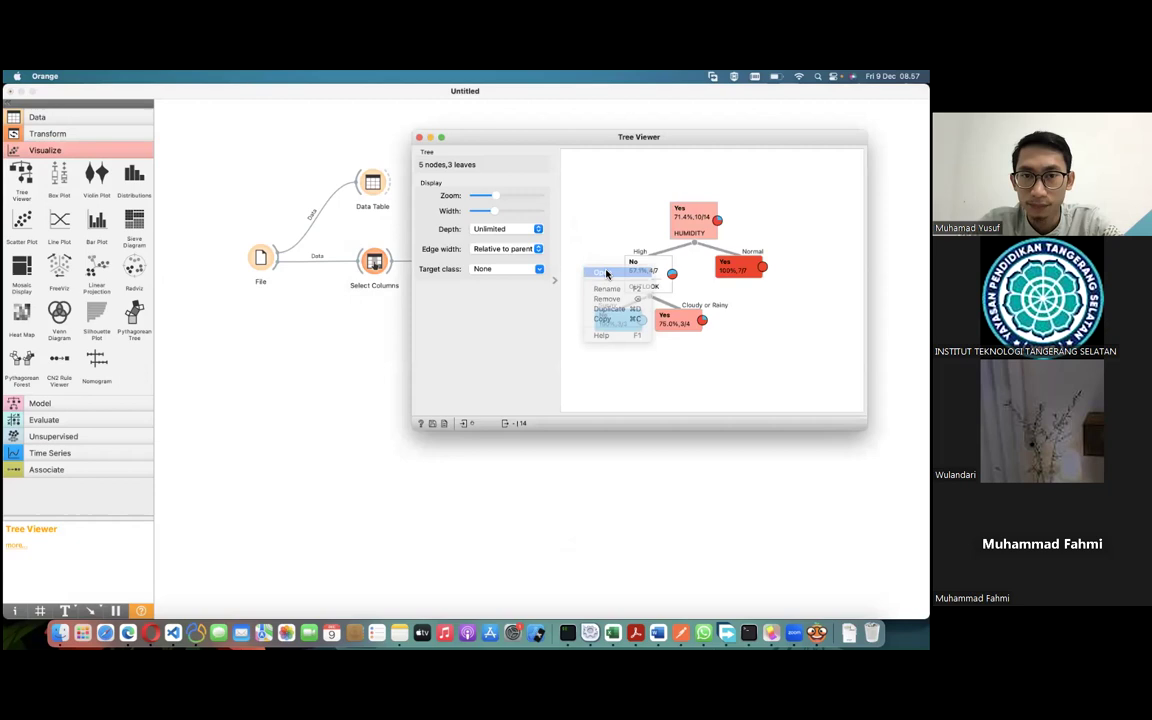
{"action": "left_click_drag", "start_coordinate": [702, 136], "coordinate": [440, 167]}
{"action": "left_click", "coordinate": [442, 352]}
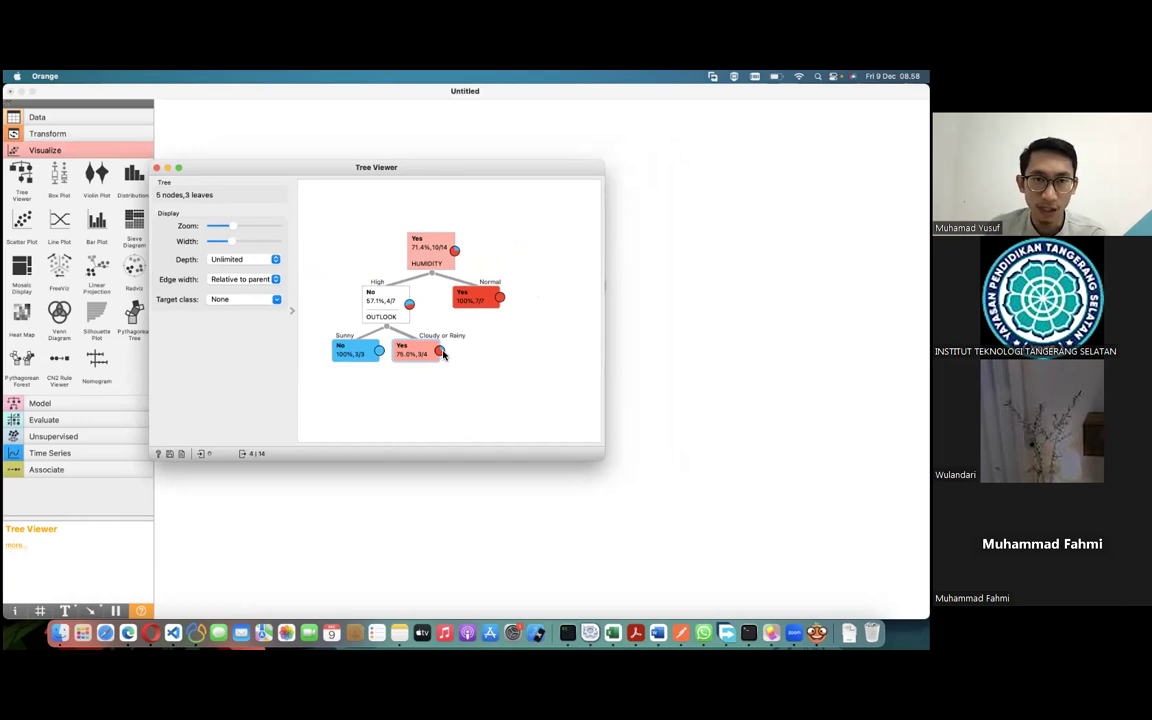
{"action": "left_click", "coordinate": [437, 261]}
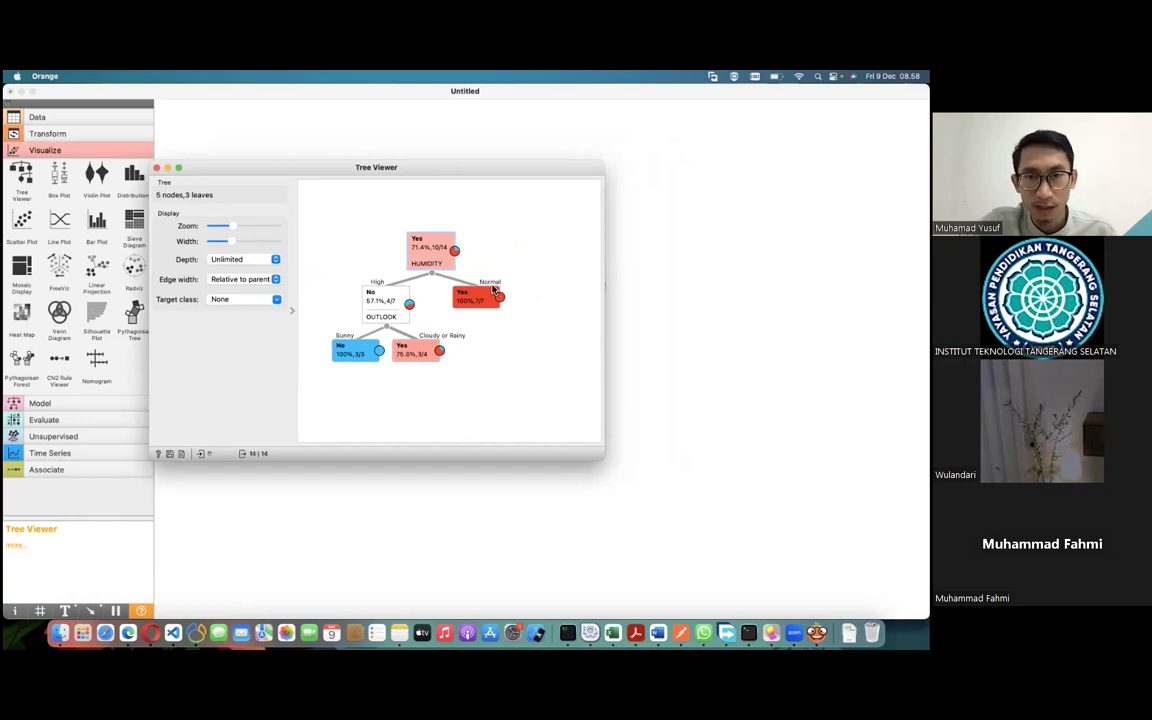
{"action": "left_click", "coordinate": [478, 298]}
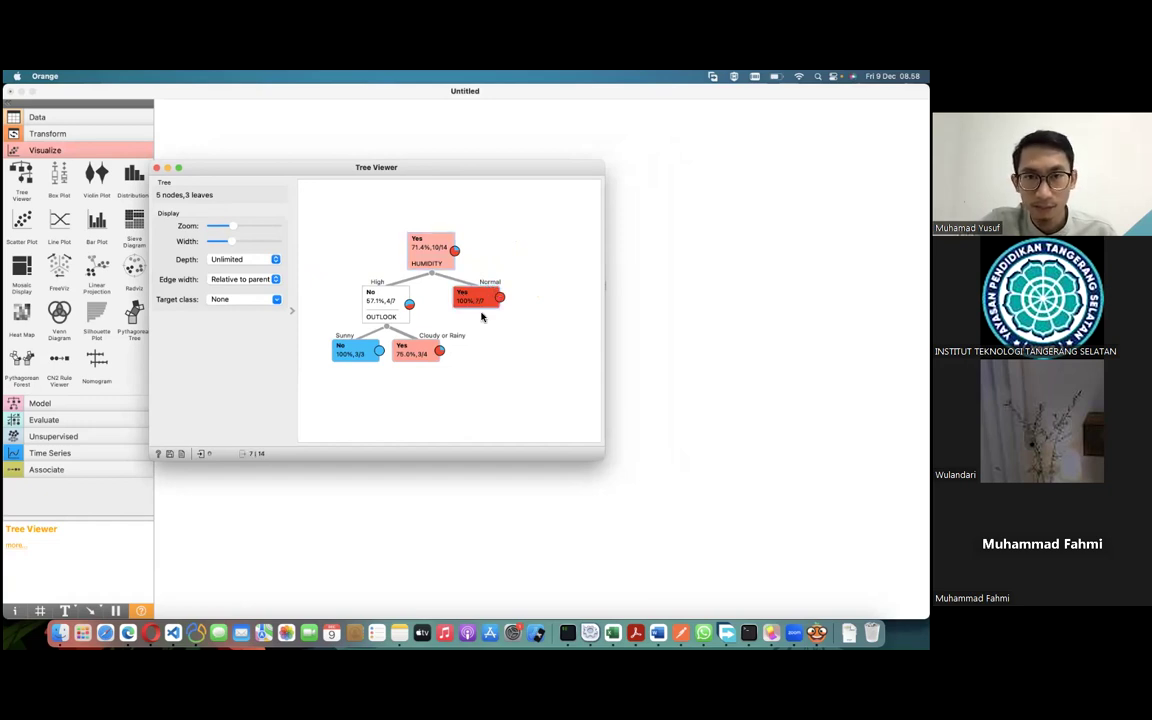
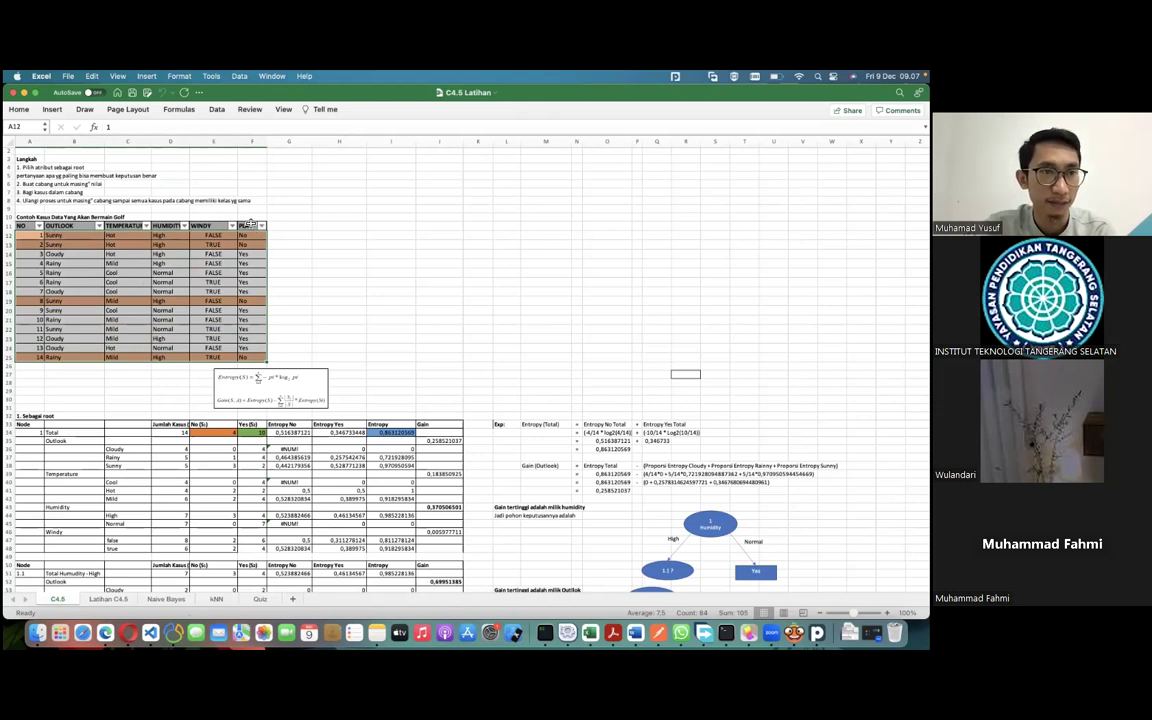
Review the golf dataset in the C4.5 sheet in Excel, highlighting all the records and the attribute values of the first record
{"action": "left_click_drag", "start_coordinate": [324, 285], "coordinate": [316, 274]}
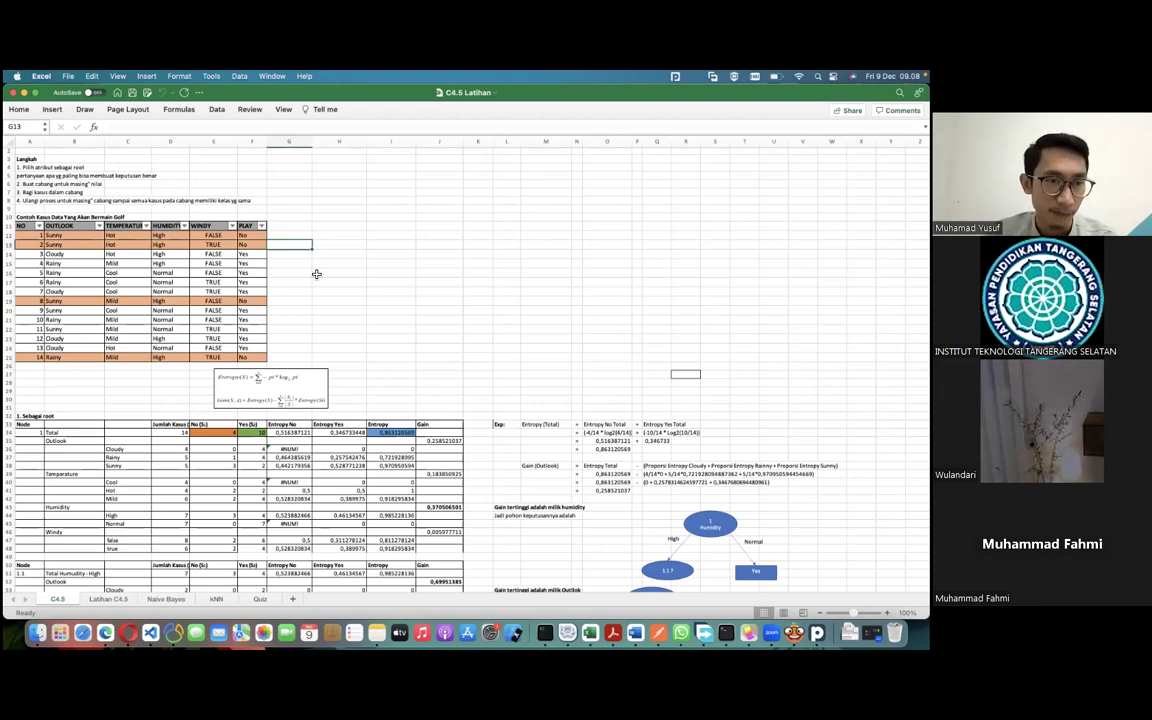
{"action": "left_click_drag", "start_coordinate": [35, 234], "coordinate": [260, 356]}
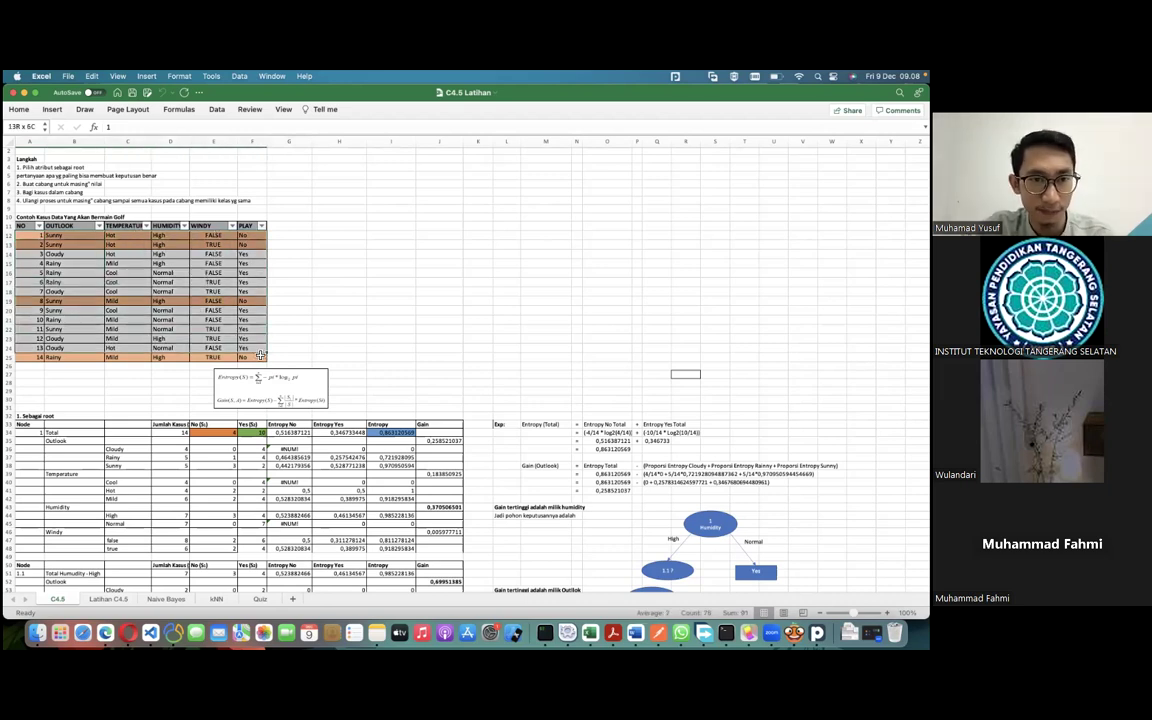
{"action": "left_click", "coordinate": [336, 320]}
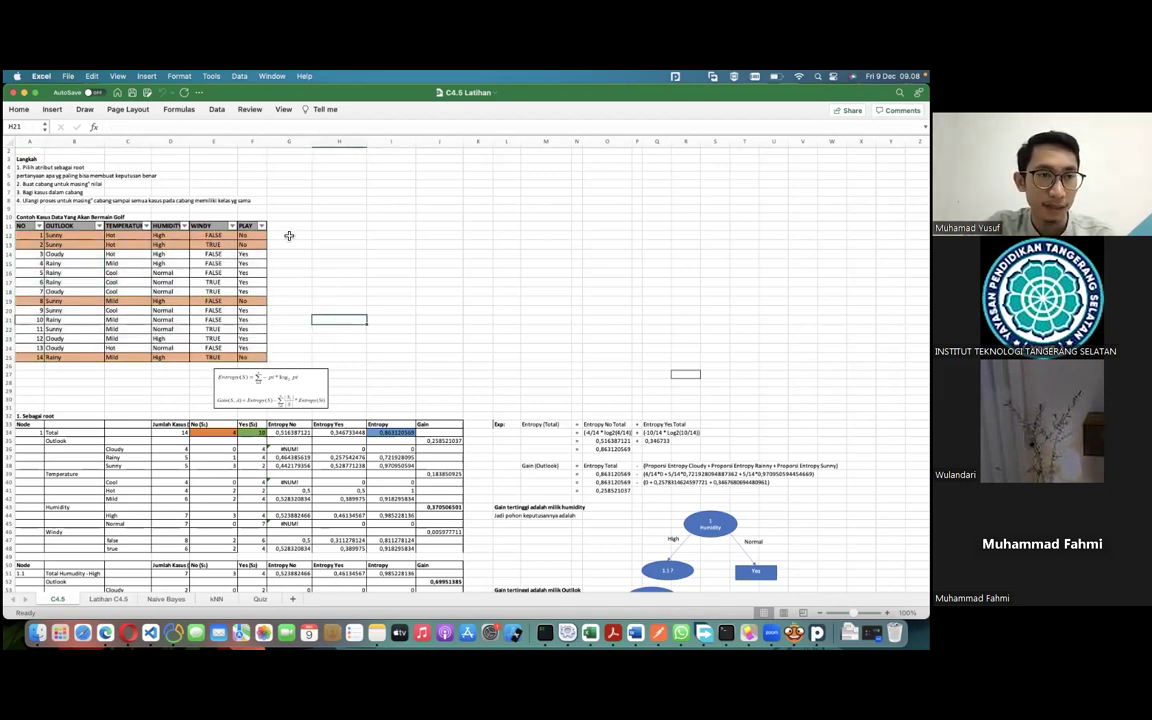
{"action": "left_click", "coordinate": [72, 237]}
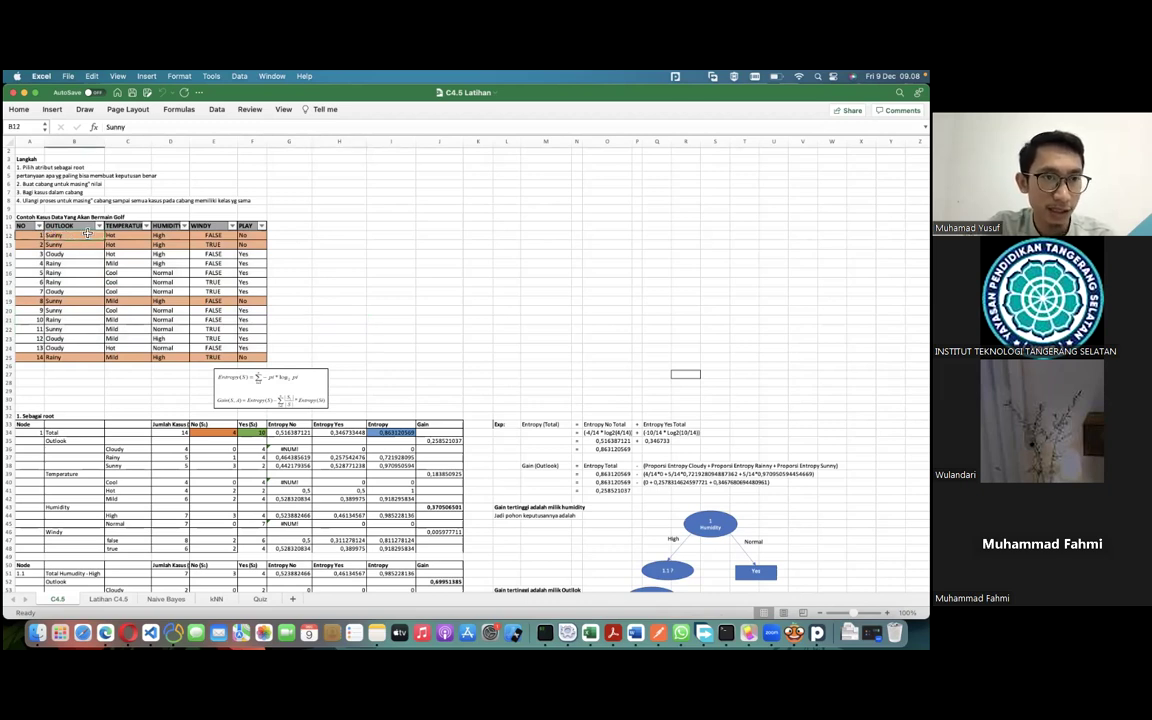
{"action": "left_click", "coordinate": [127, 238]}
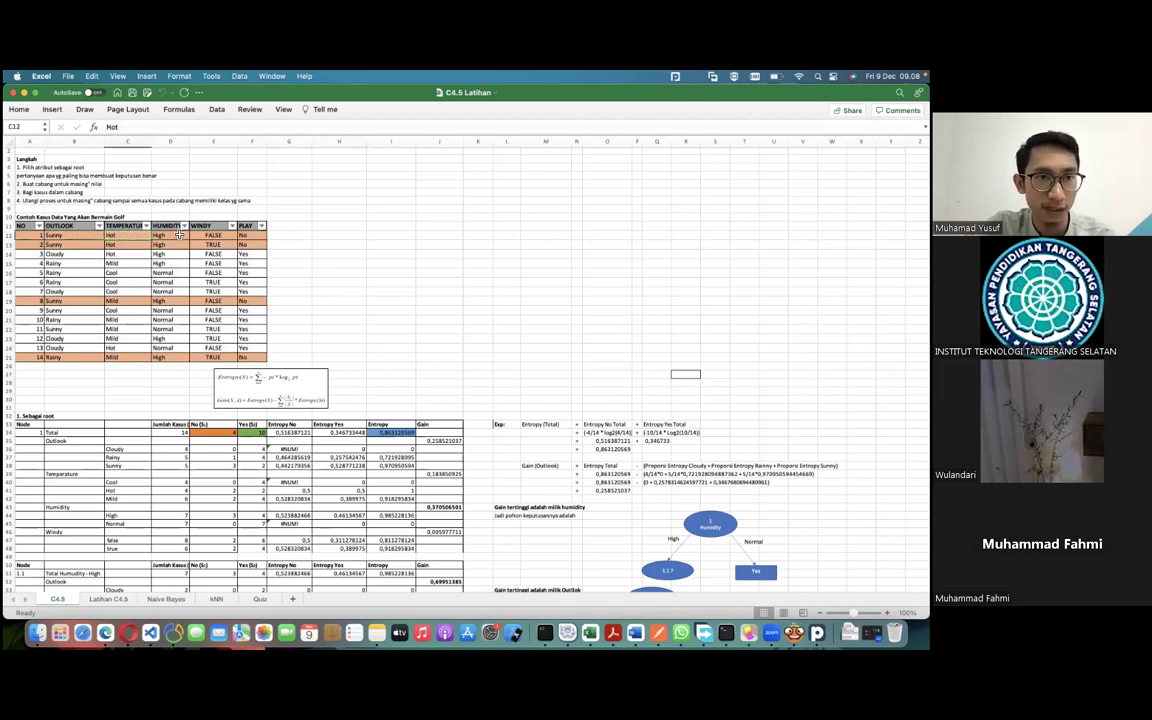
{"action": "left_click", "coordinate": [178, 238]}
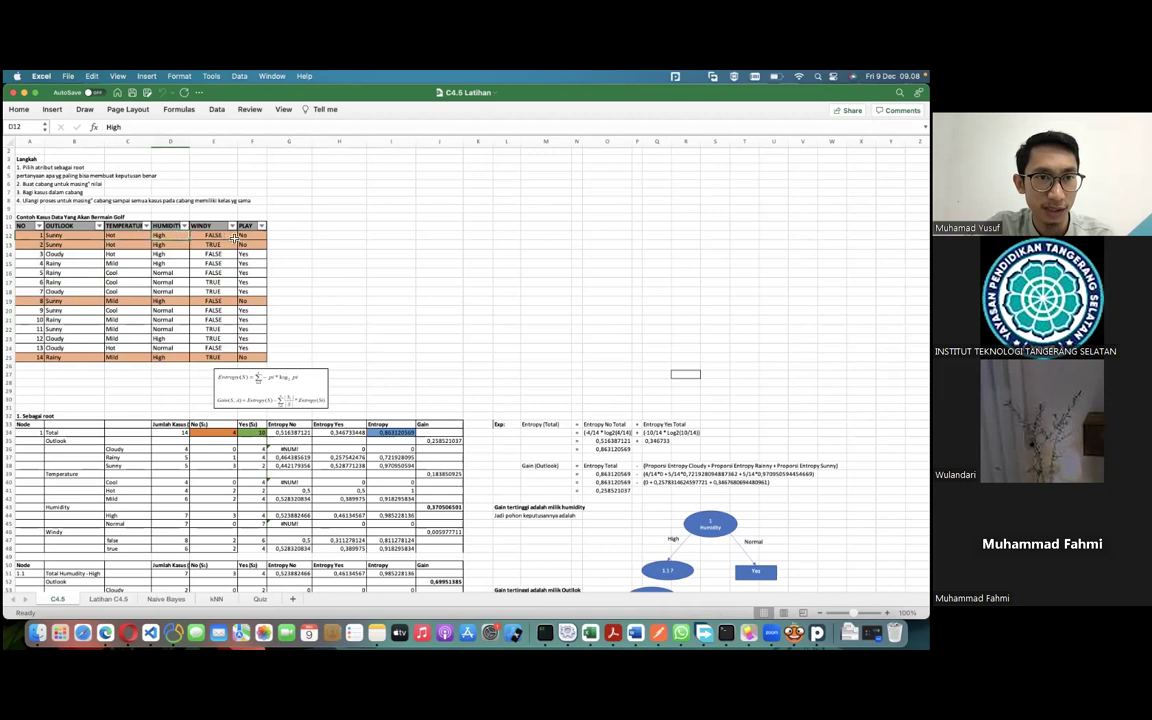
{"action": "left_click", "coordinate": [222, 237]}
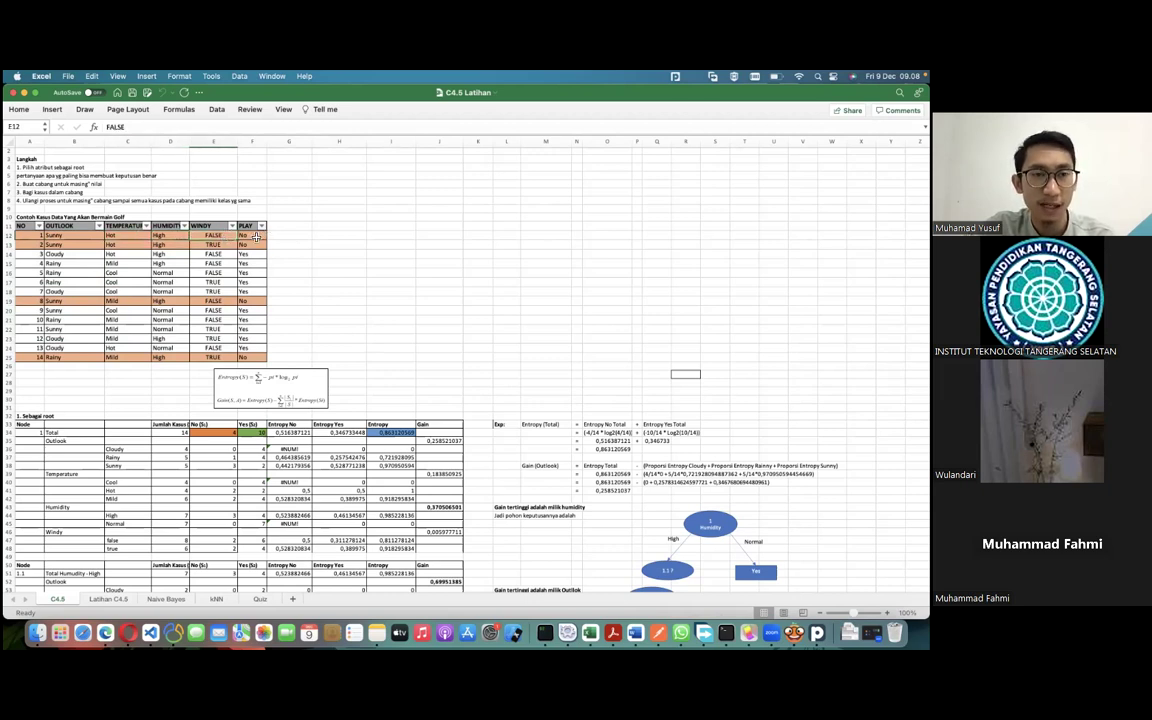
{"action": "left_click_drag", "start_coordinate": [36, 237], "coordinate": [240, 240]}
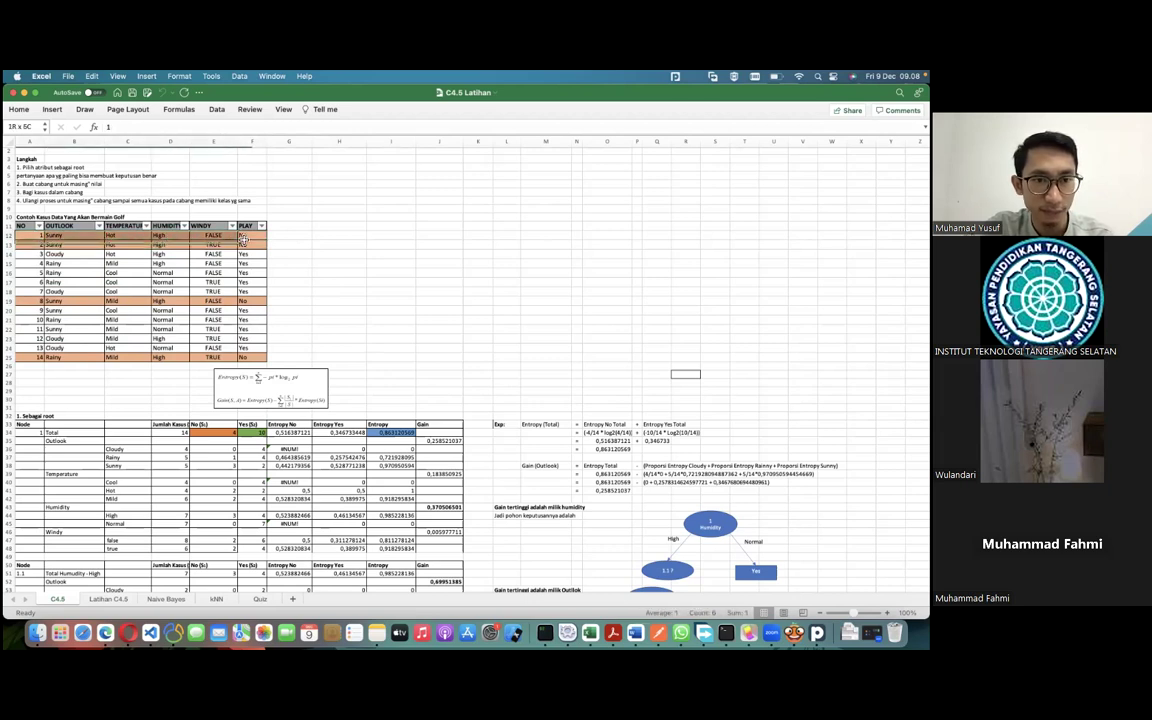
{"action": "left_click", "coordinate": [349, 308]}
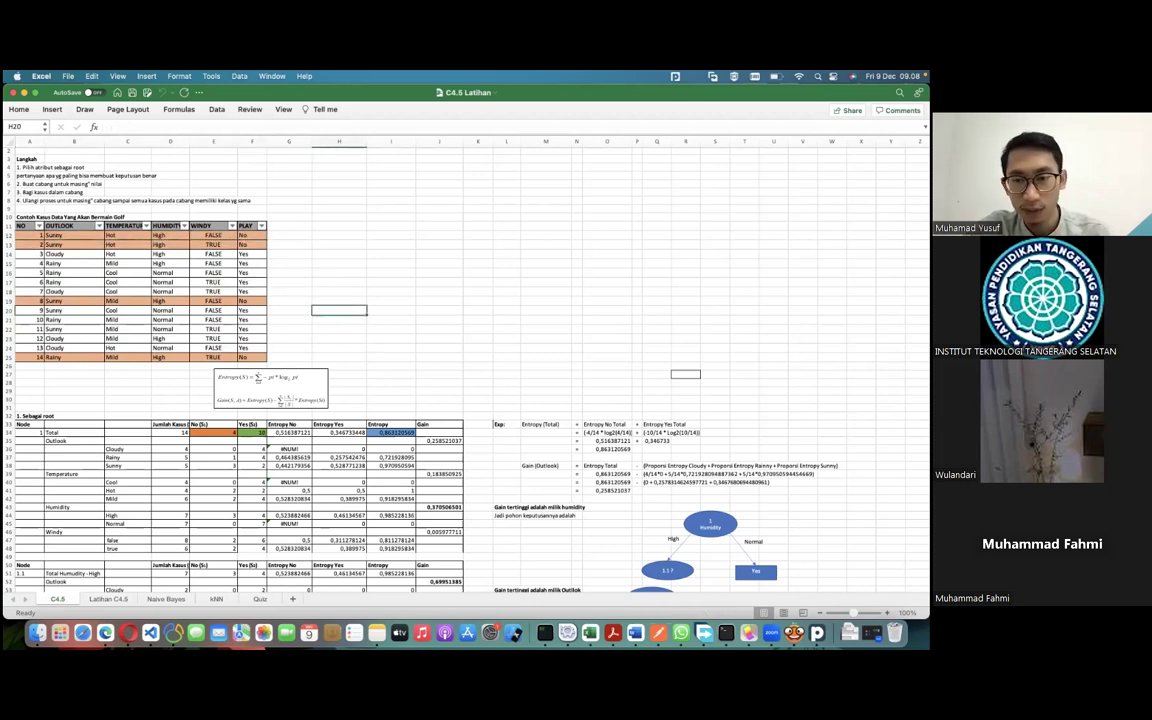
Examine the golf dataset and the root-node entropy and gain table at 120% zoom
{"action": "scroll", "coordinate": [420, 330], "scroll_direction": "up", "scroll_amount": 1}
{"action": "scroll", "coordinate": [380, 378], "scroll_direction": "up", "scroll_amount": 4}
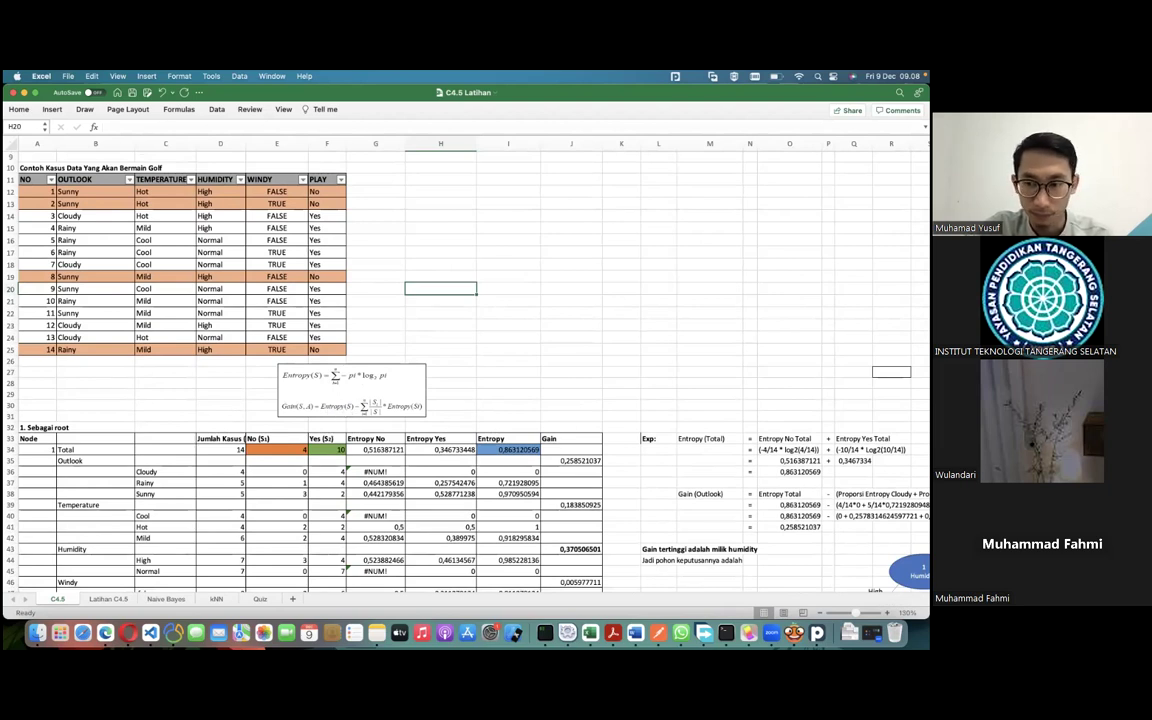
{"action": "scroll", "coordinate": [440, 380], "scroll_direction": "down", "scroll_amount": 2}
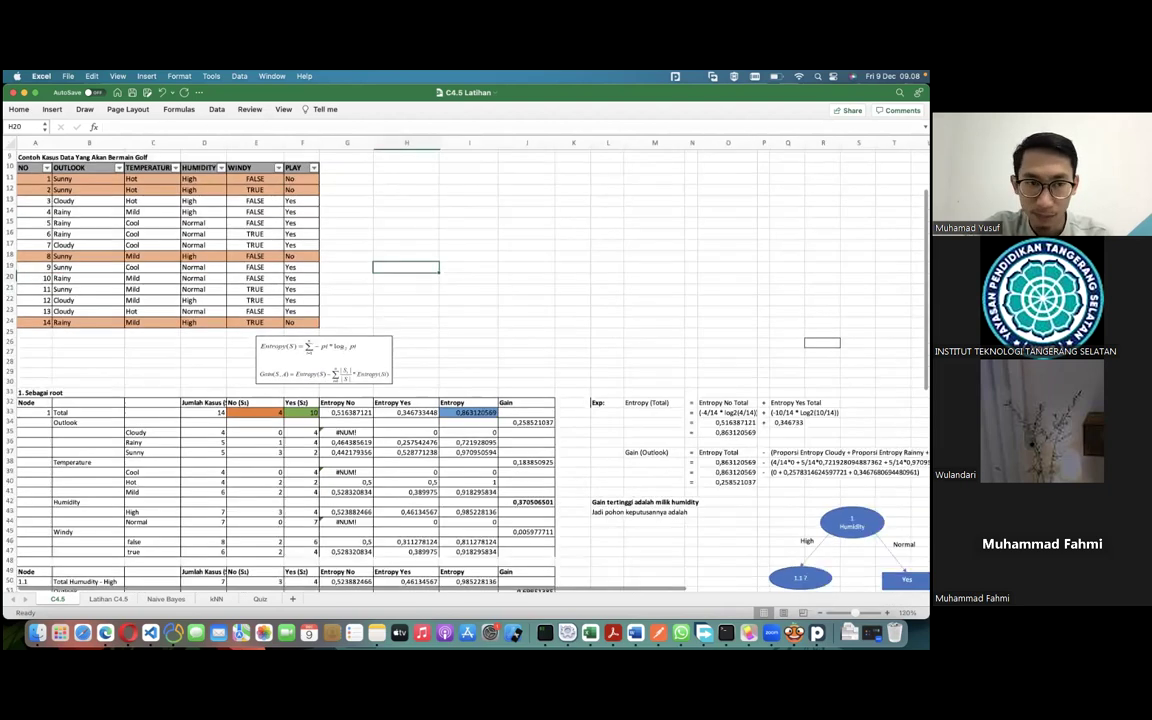
Highlight the root-node table from Node through Jumlah Kasus (S), enlarge the view to 140%, and widen the Jumlah Kasus (S) column to 14,17
{"action": "scroll", "coordinate": [420, 335], "scroll_direction": "down", "scroll_amount": 3}
{"action": "scroll", "coordinate": [420, 335], "scroll_direction": "up", "scroll_amount": 4}
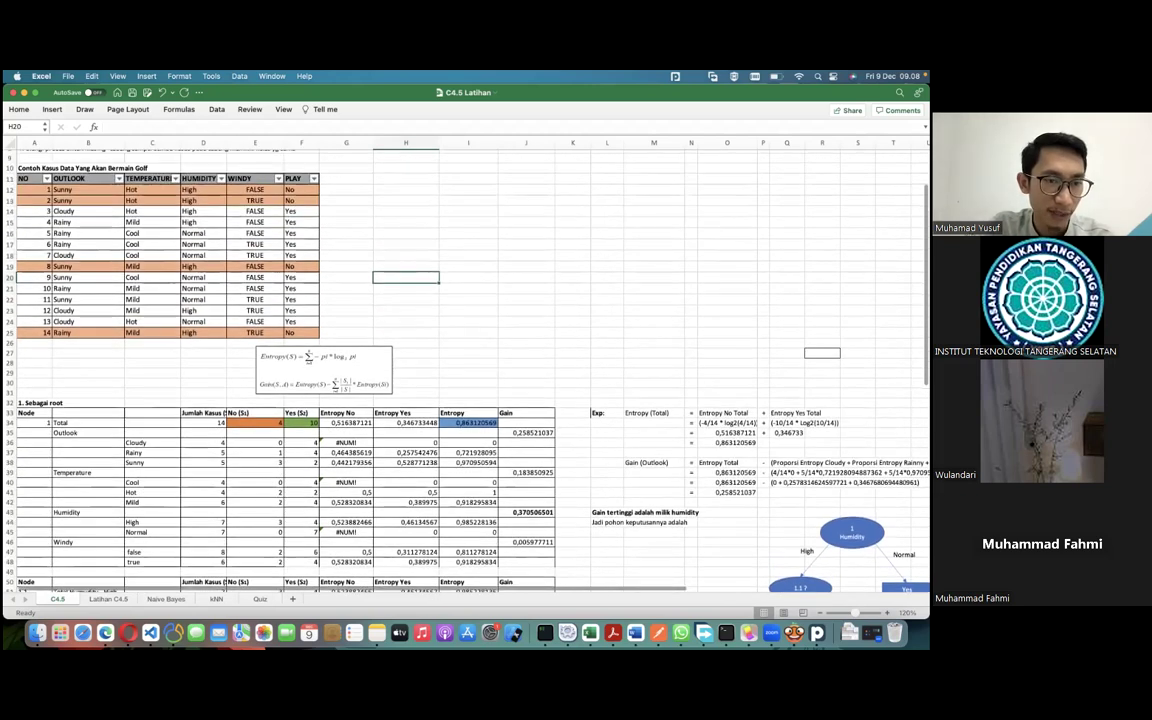
{"action": "scroll", "coordinate": [224, 331], "scroll_direction": "up", "scroll_amount": 1}
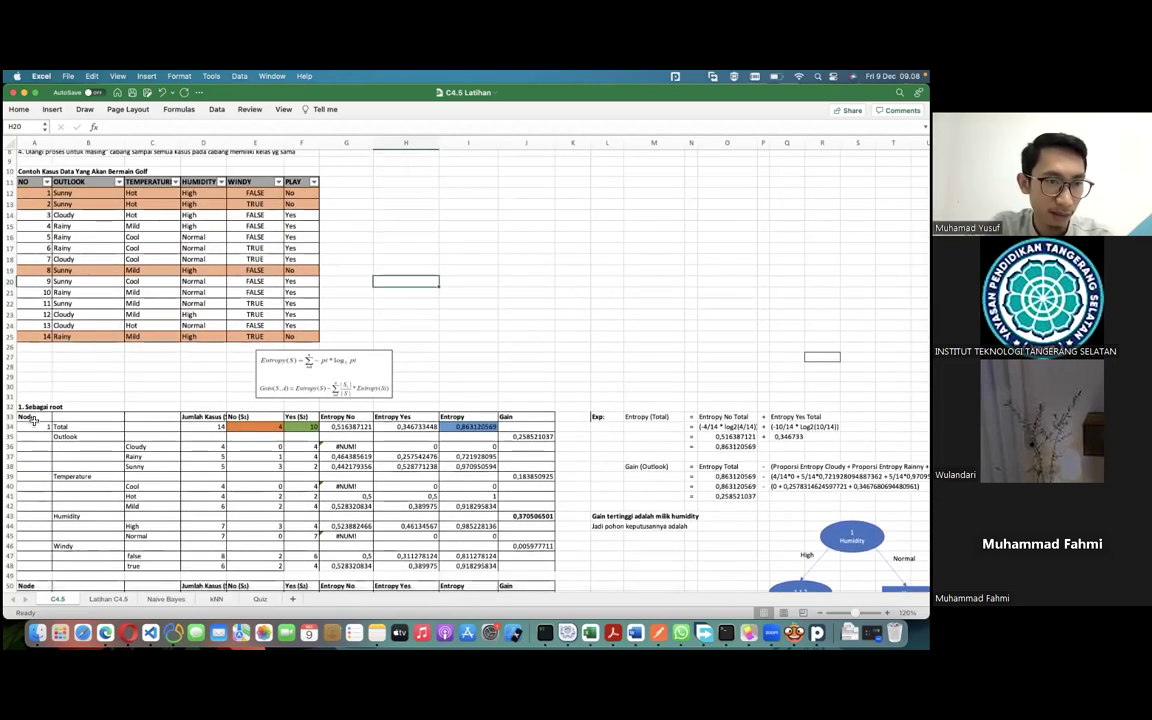
{"action": "left_click_drag", "start_coordinate": [35, 418], "coordinate": [210, 565]}
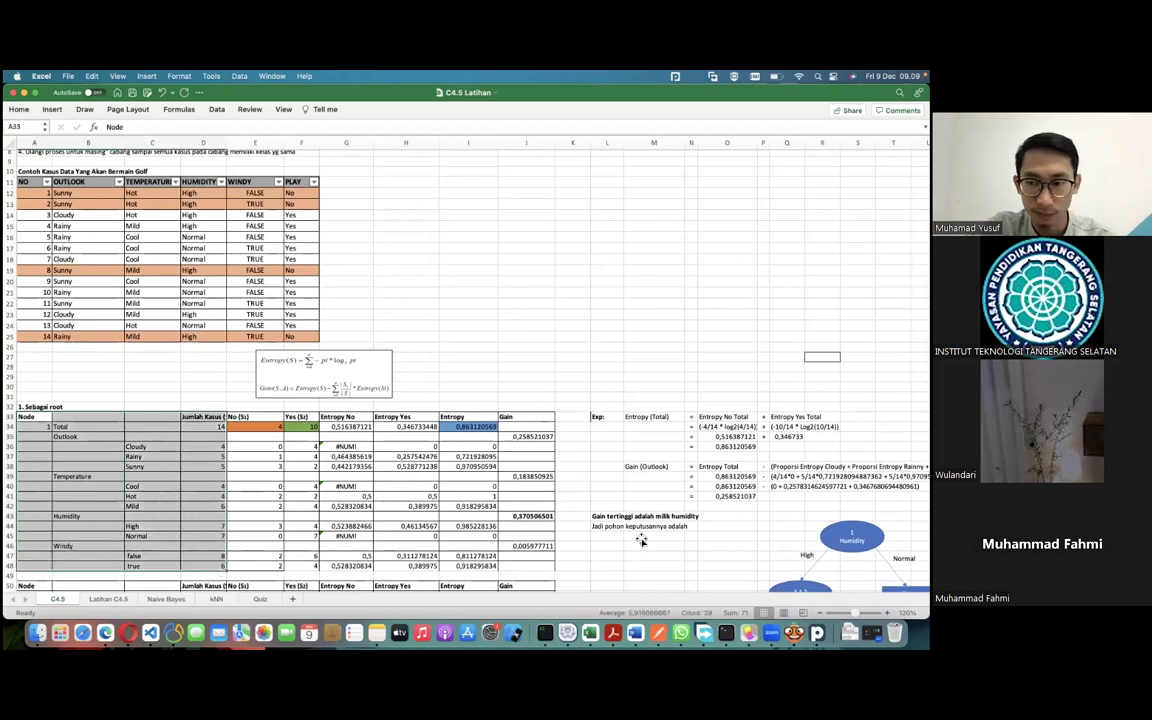
{"action": "scroll", "coordinate": [348, 360], "scroll_direction": "up", "scroll_amount": 3}
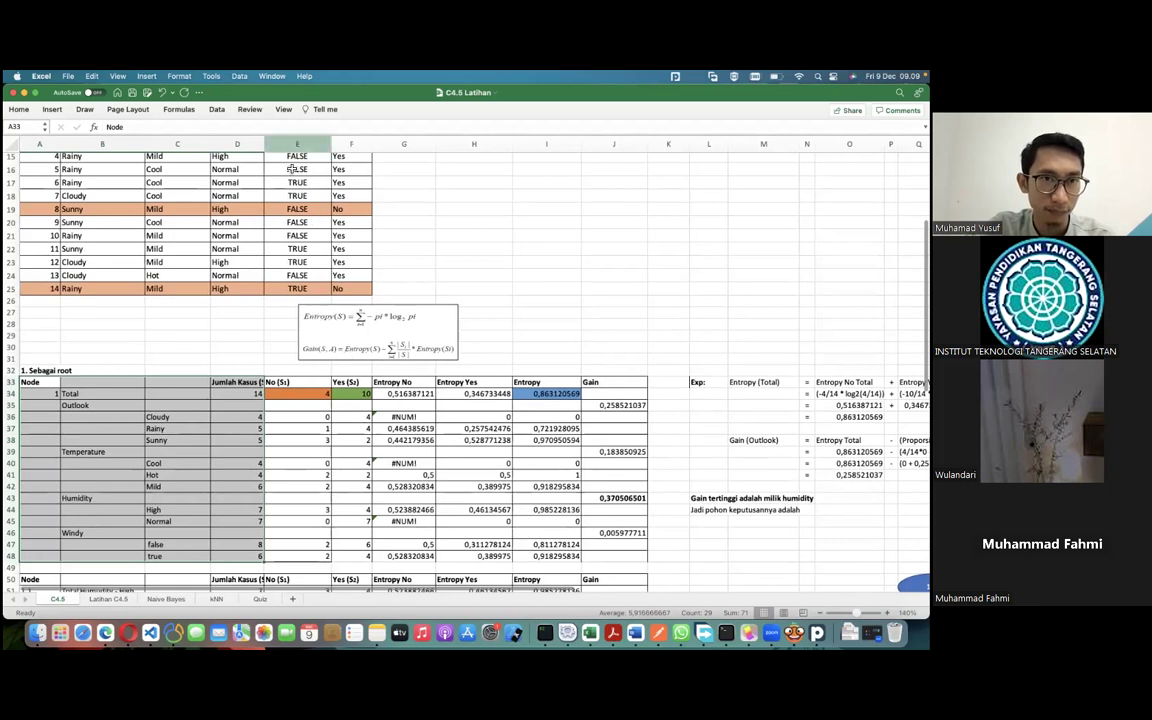
{"action": "left_click_drag", "start_coordinate": [264, 147], "coordinate": [281, 147]}
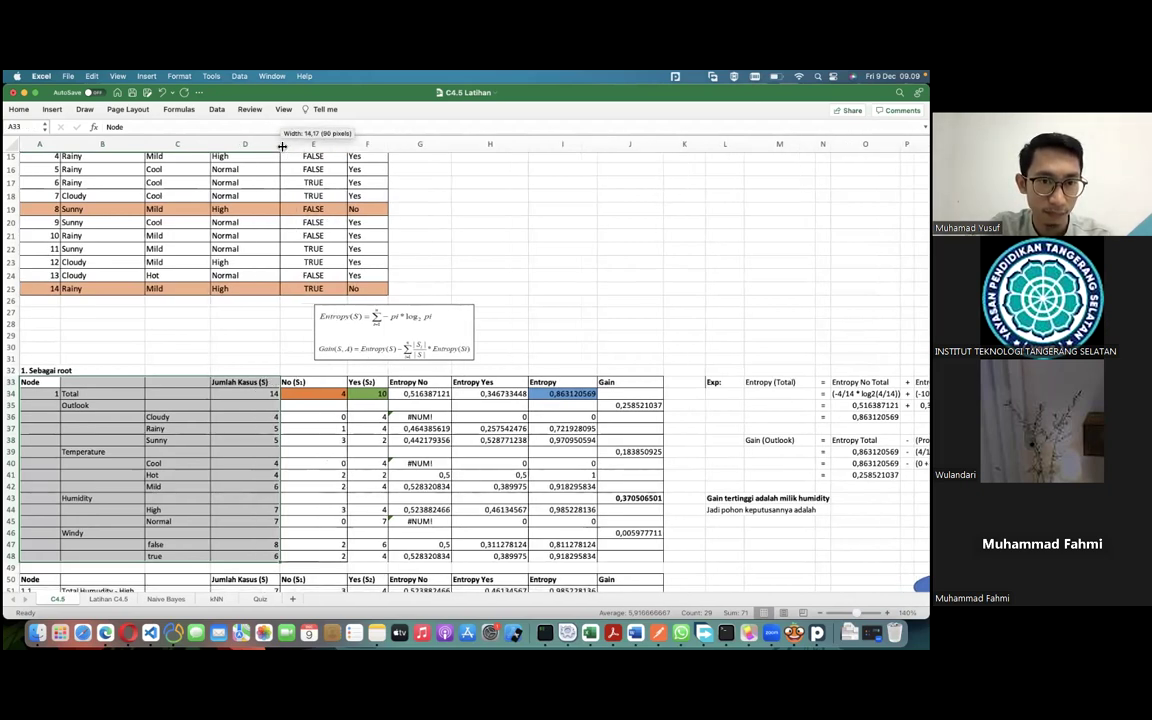
Match the OUTLOOK, TEMPERATURE and WINDY headers of the golf dataset with their attribute rows in the root-node table
{"action": "scroll", "coordinate": [117, 414], "scroll_direction": "up", "scroll_amount": 4}
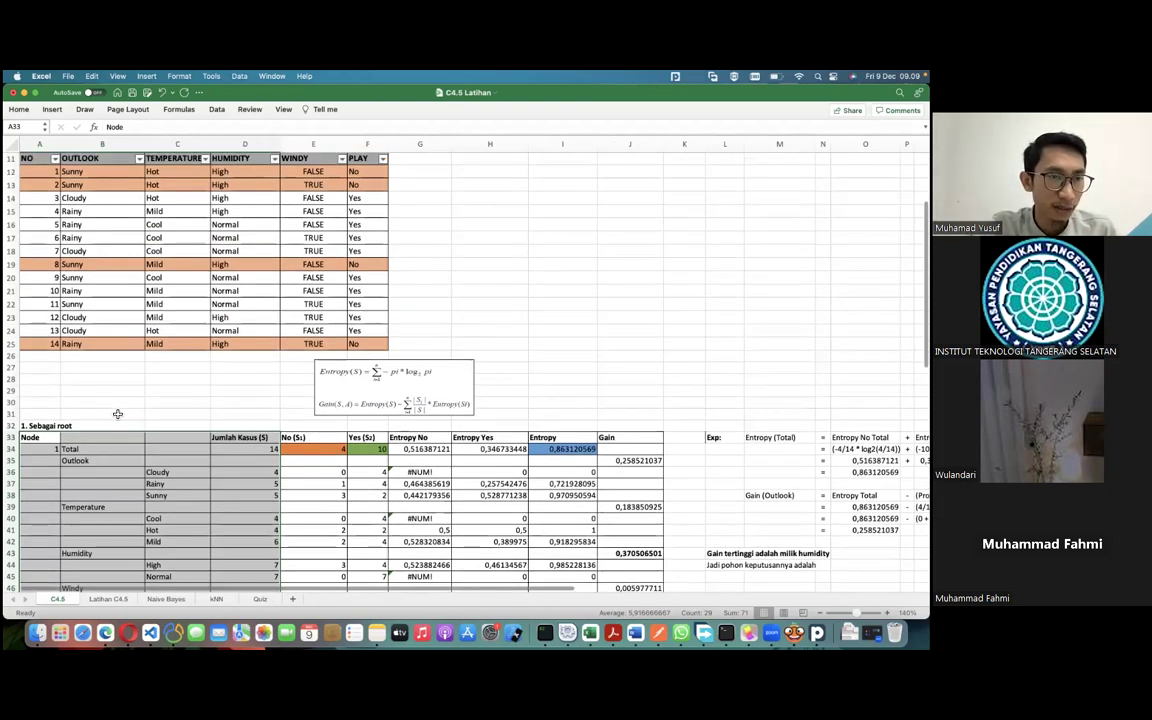
{"action": "left_click", "coordinate": [80, 460]}
{"action": "left_click", "coordinate": [152, 158]}
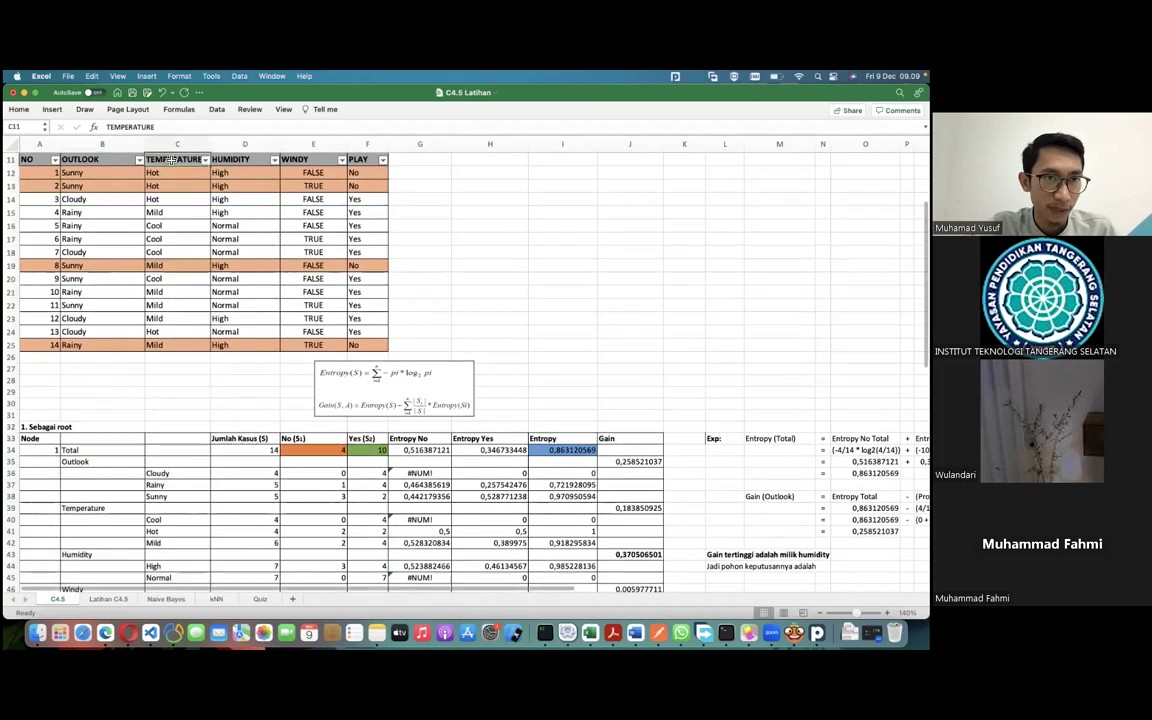
{"action": "left_click", "coordinate": [84, 508]}
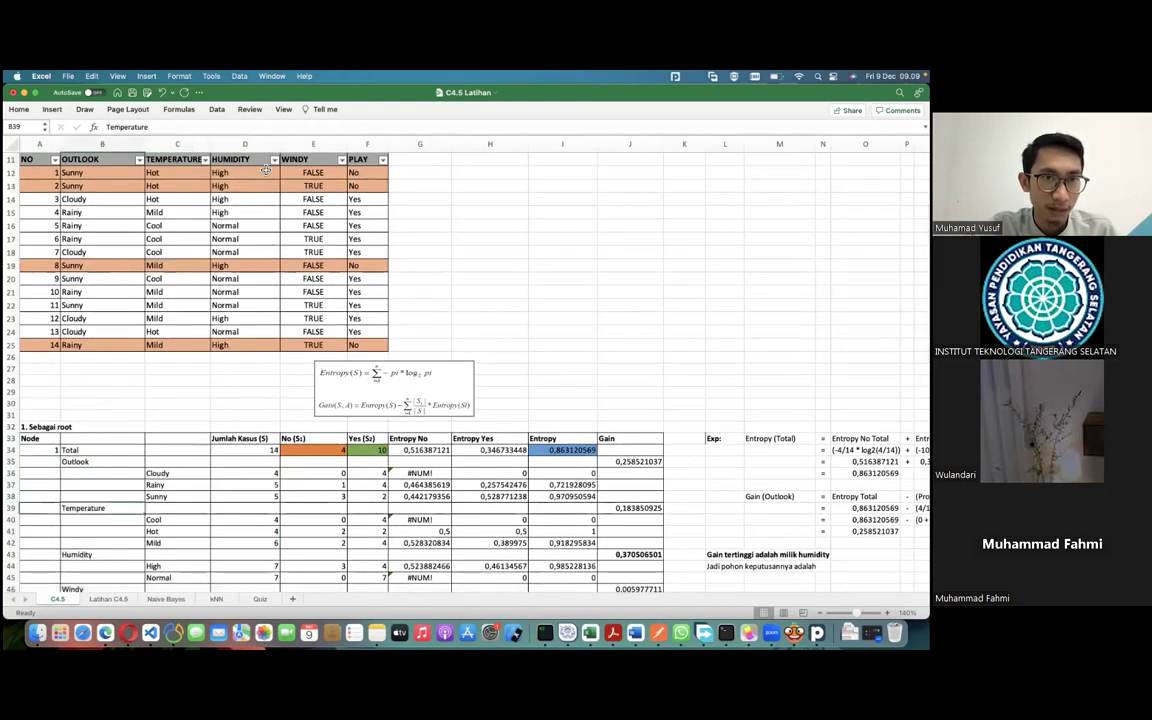
{"action": "left_click", "coordinate": [309, 160]}
{"action": "scroll", "coordinate": [200, 400], "scroll_direction": "down", "scroll_amount": 3}
{"action": "left_click", "coordinate": [96, 514]}
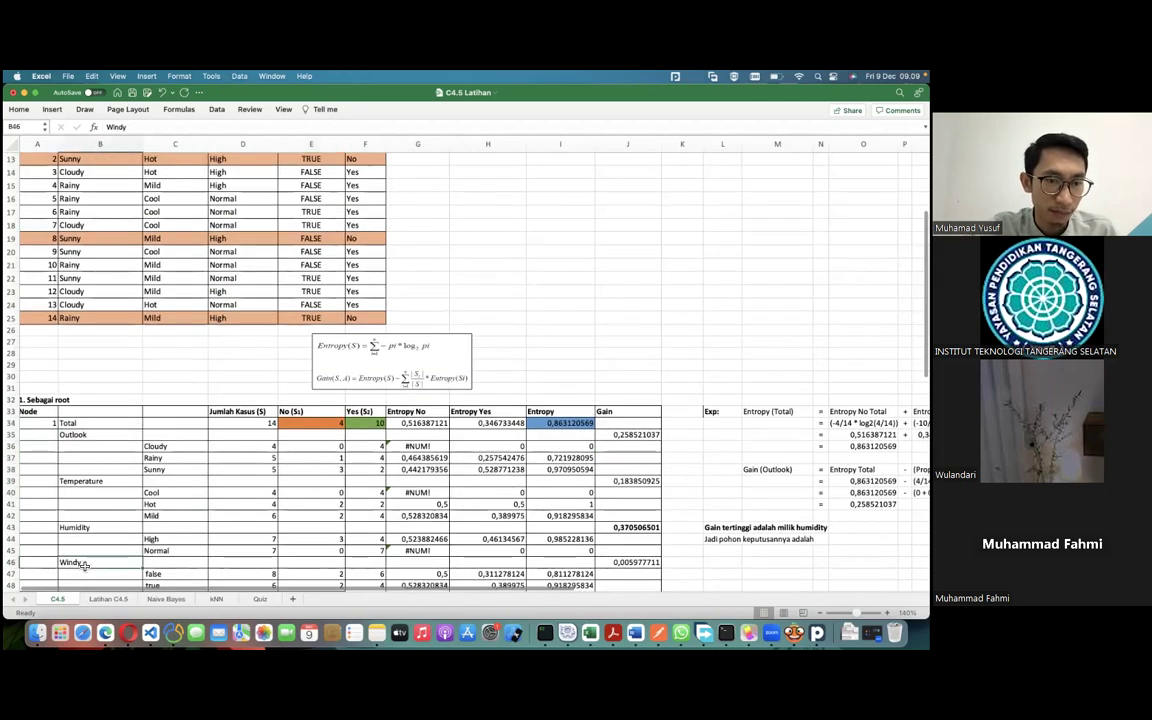
{"action": "scroll", "coordinate": [96, 514], "scroll_direction": "up", "scroll_amount": 1}
{"action": "scroll", "coordinate": [96, 514], "scroll_direction": "down", "scroll_amount": 2}
Compare the Total row's case count, No count and Yes count with the PLAY values in the golf dataset
{"action": "scroll", "coordinate": [96, 514], "scroll_direction": "up", "scroll_amount": 6}
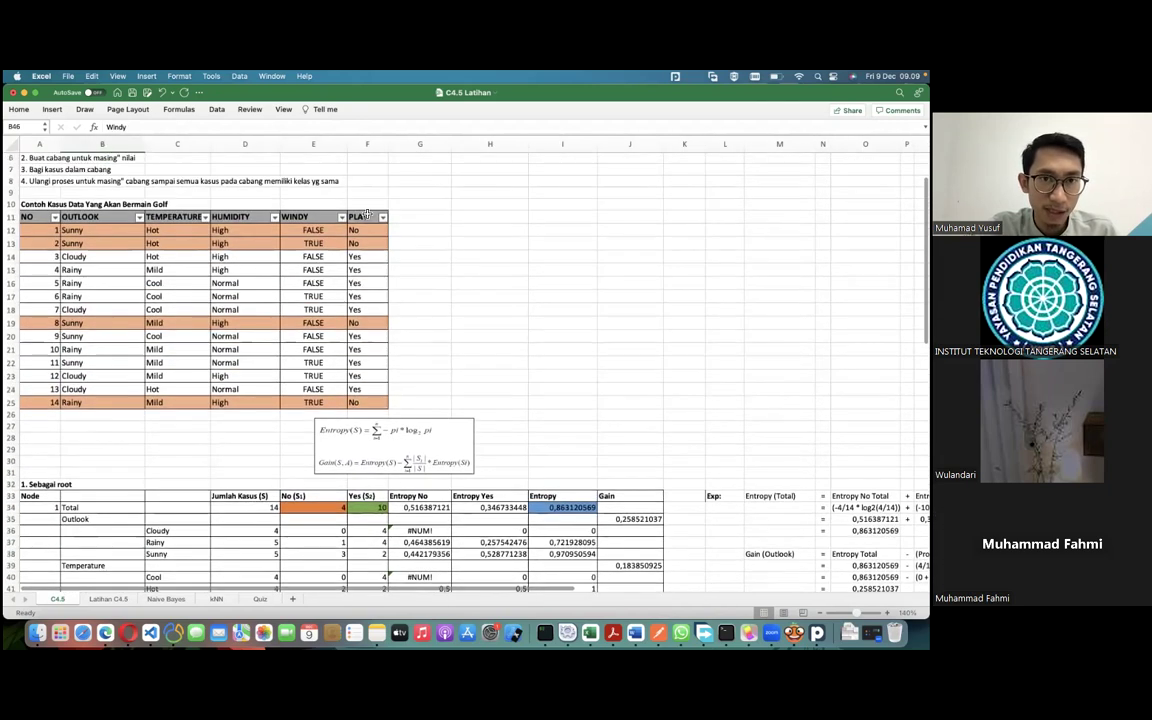
{"action": "scroll", "coordinate": [370, 231], "scroll_direction": "down", "scroll_amount": 2}
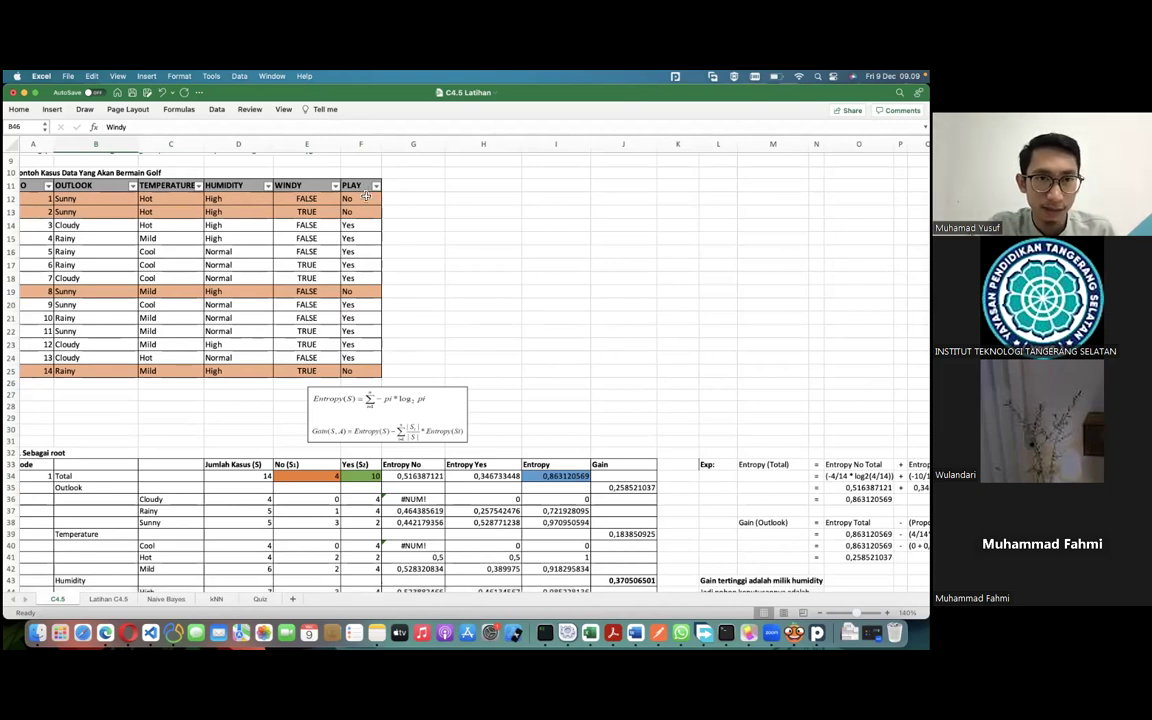
{"action": "scroll", "coordinate": [125, 248], "scroll_direction": "down", "scroll_amount": 1}
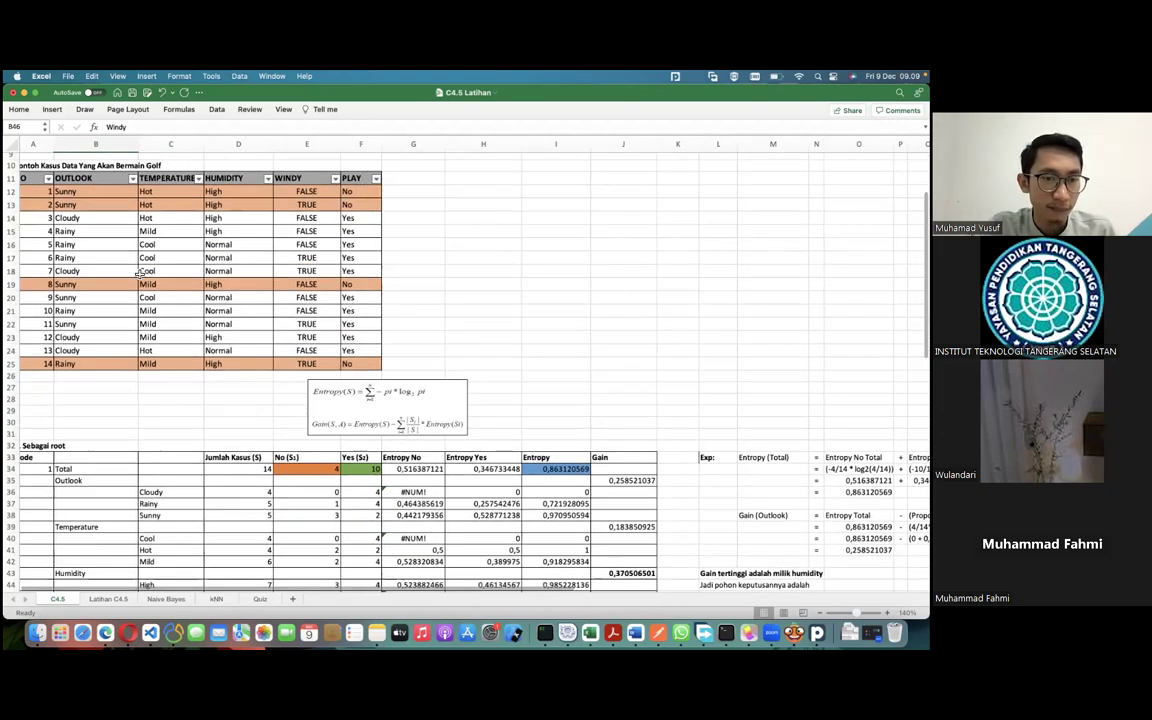
{"action": "scroll", "coordinate": [216, 362], "scroll_direction": "left", "scroll_amount": 1}
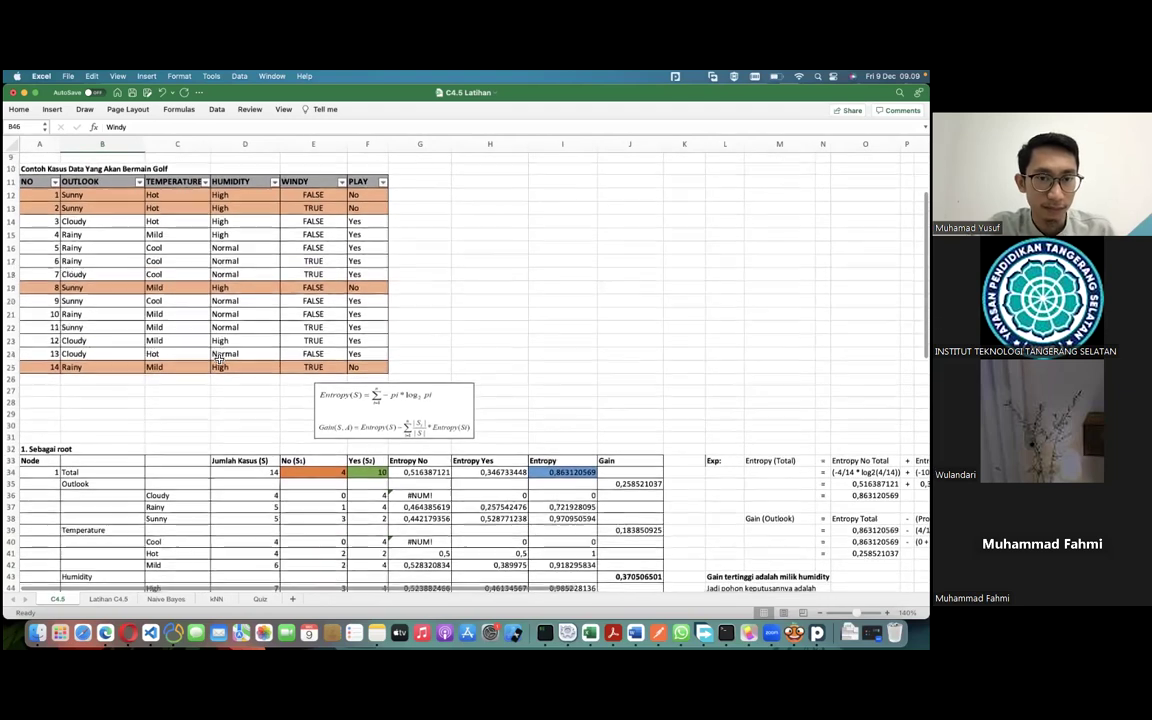
{"action": "scroll", "coordinate": [219, 360], "scroll_direction": "down", "scroll_amount": 2}
{"action": "scroll", "coordinate": [265, 261], "scroll_direction": "up", "scroll_amount": 1}
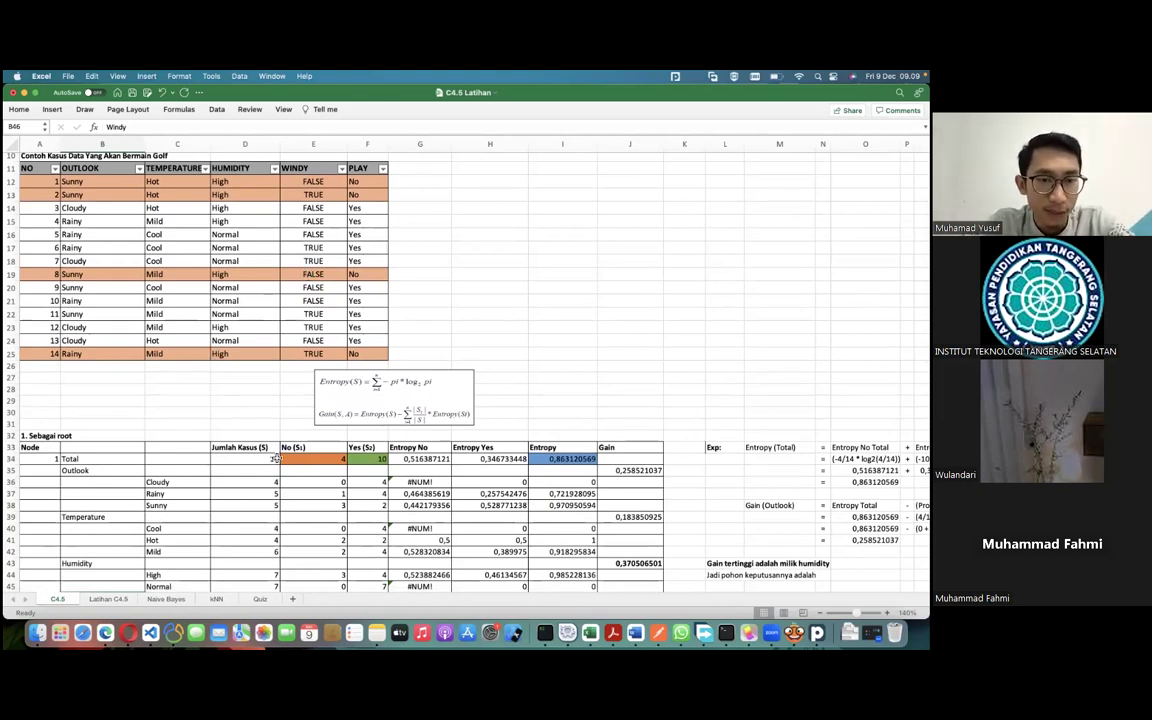
{"action": "left_click", "coordinate": [91, 458]}
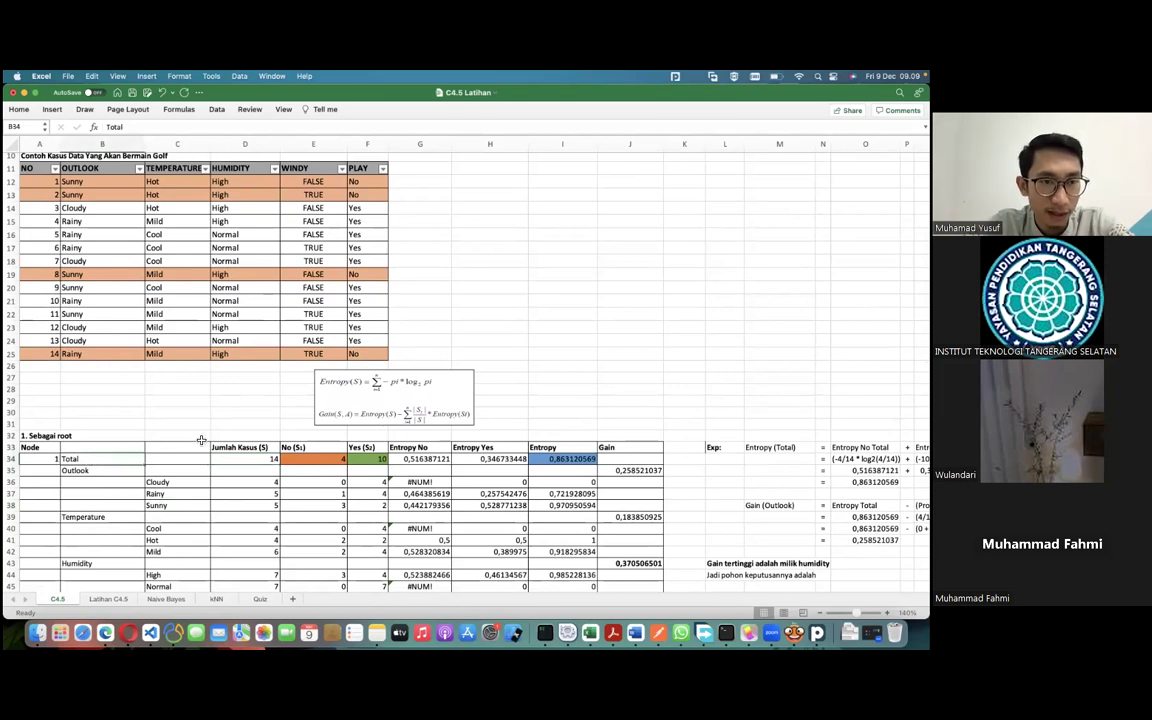
{"action": "left_click", "coordinate": [240, 458]}
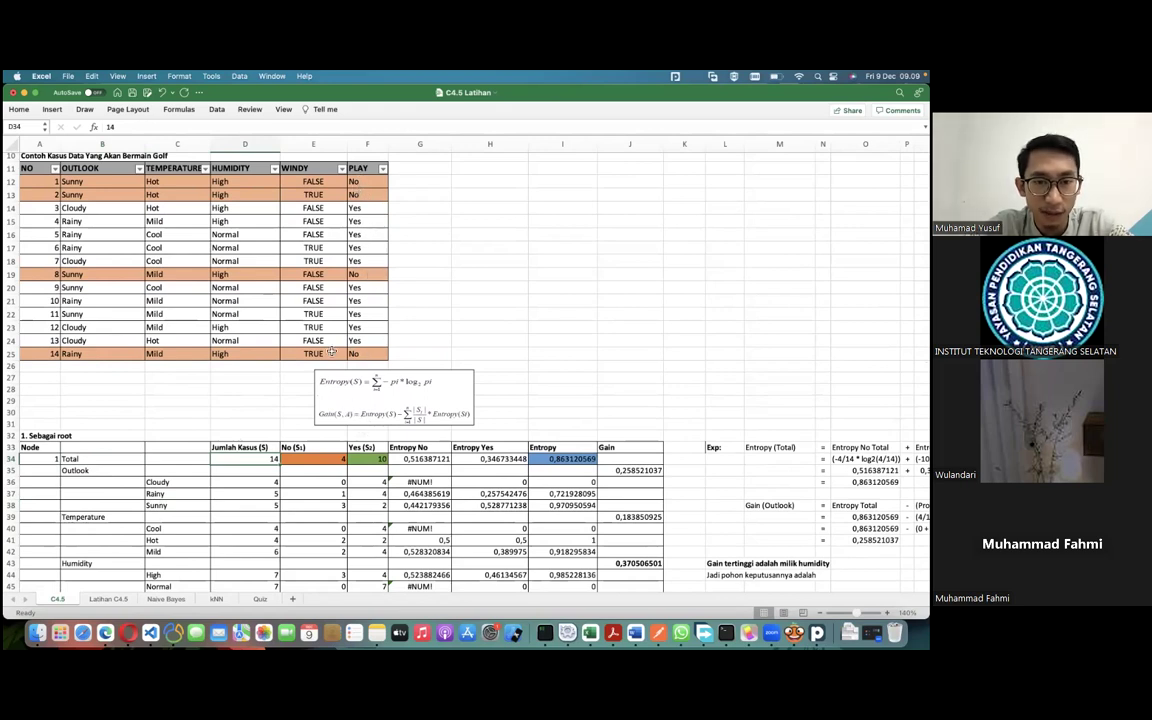
{"action": "left_click", "coordinate": [307, 459]}
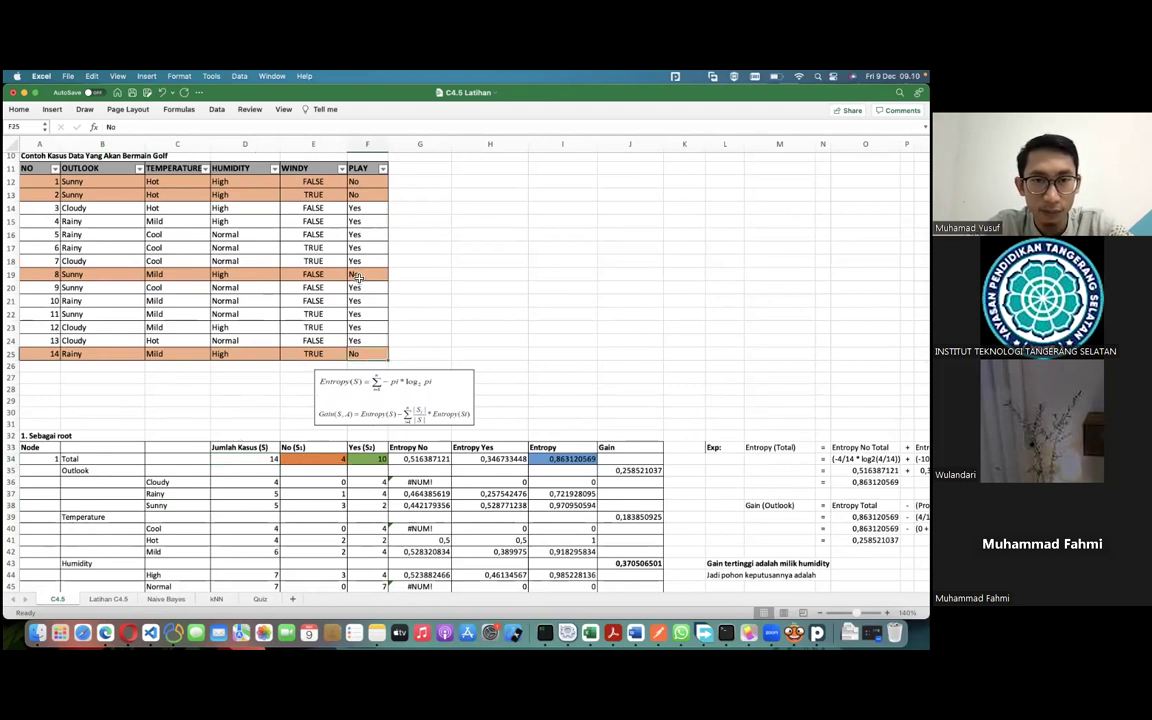
{"action": "left_click", "coordinate": [358, 197]}
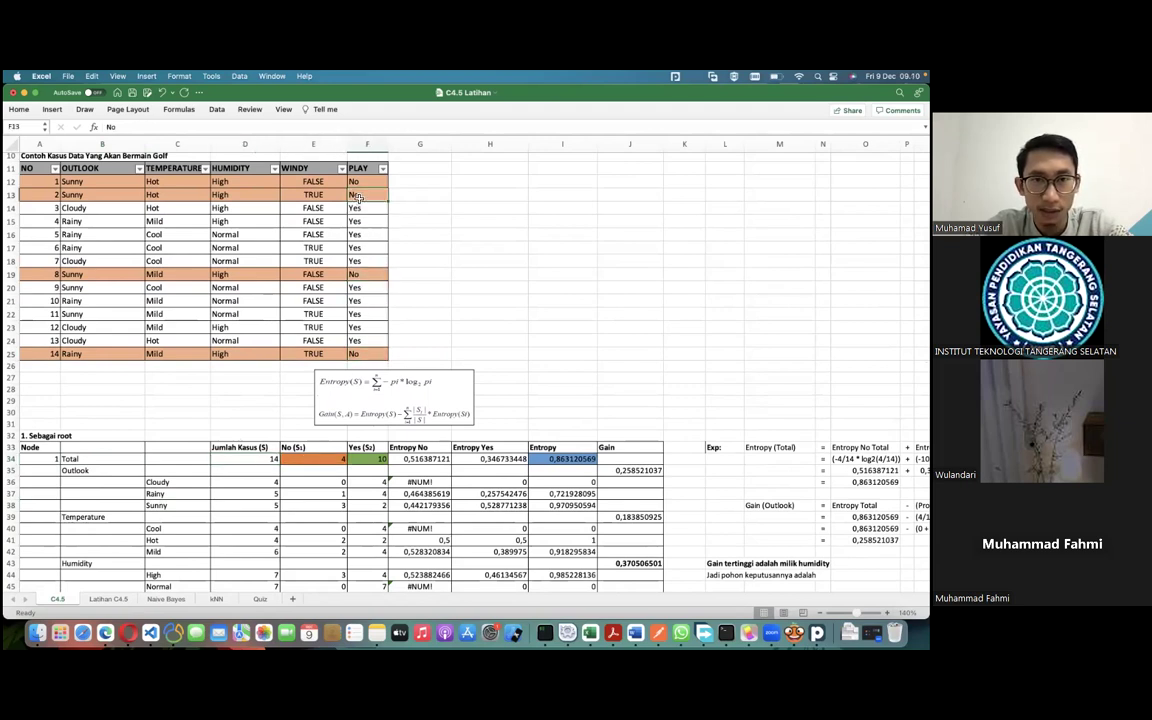
{"action": "left_click", "coordinate": [320, 461]}
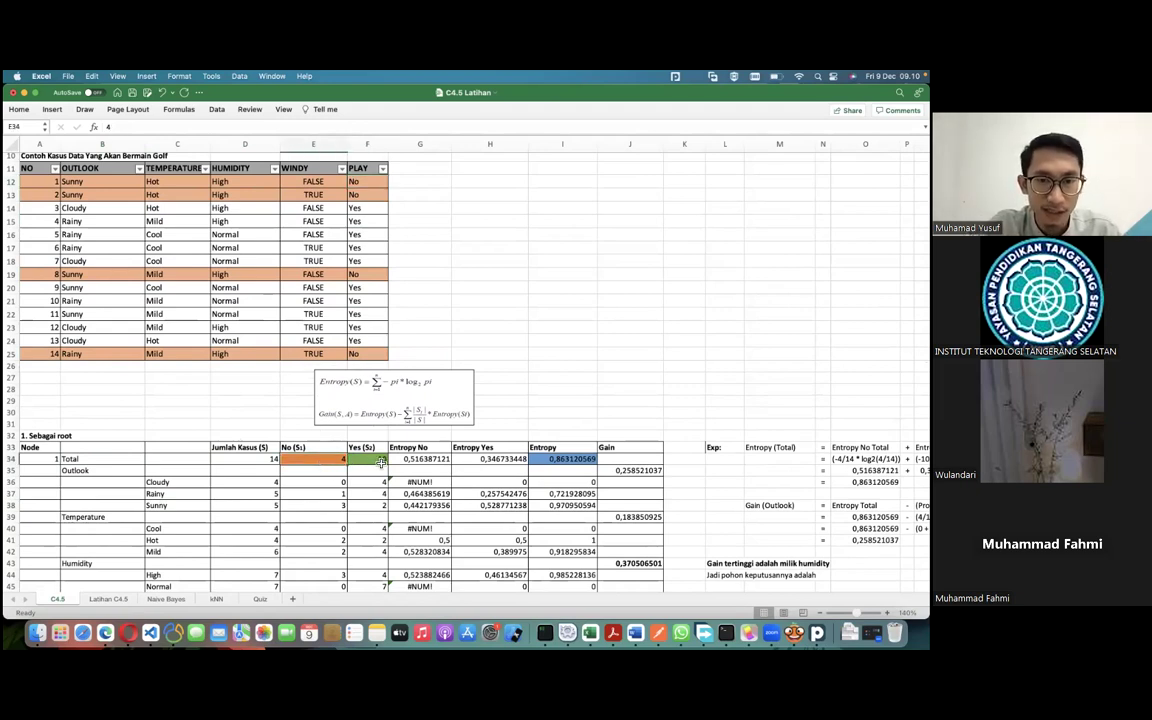
{"action": "left_click", "coordinate": [378, 461]}
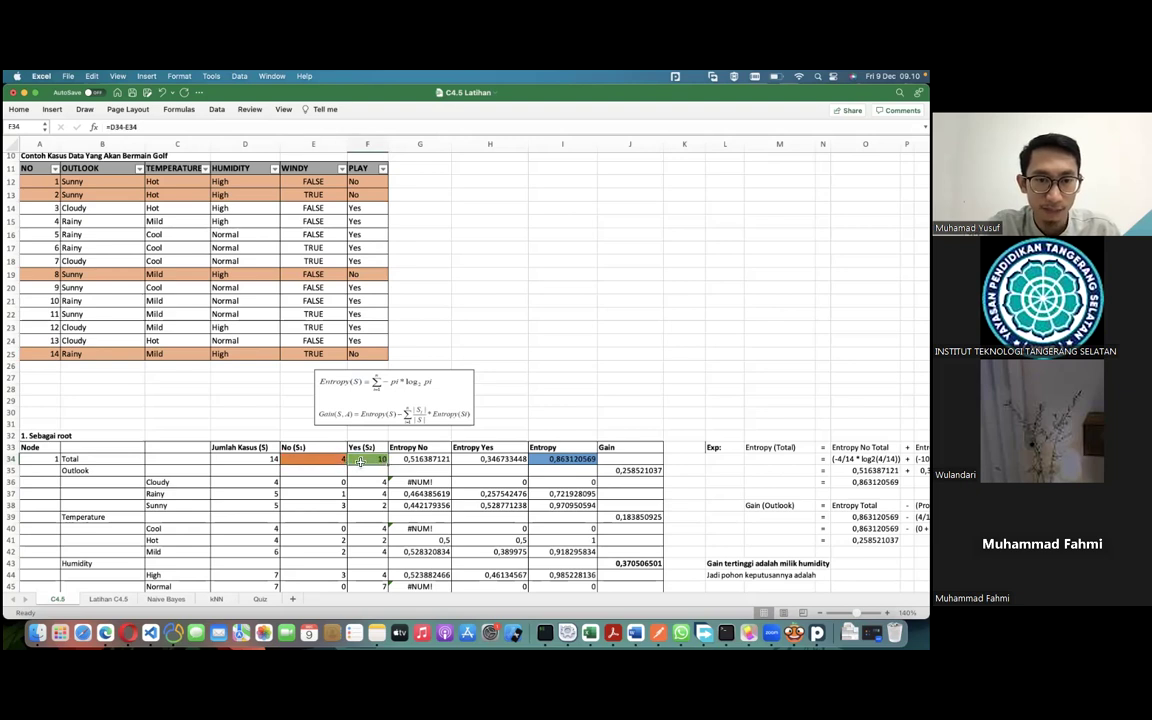
Highlight the No (S1) and Yes (S2) columns and the Node through Jumlah Kasus (S) columns of the root-node table for comparison
{"action": "scroll", "coordinate": [340, 420], "scroll_direction": "down", "scroll_amount": 1}
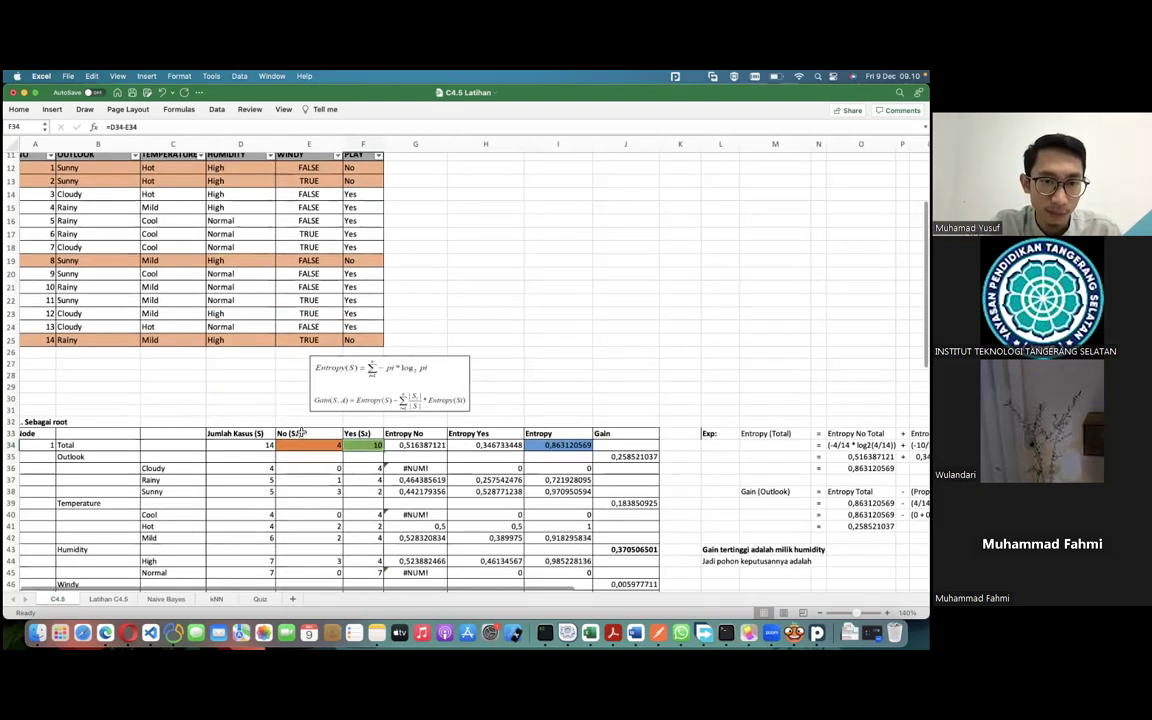
{"action": "left_click_drag", "start_coordinate": [360, 433], "coordinate": [287, 573]}
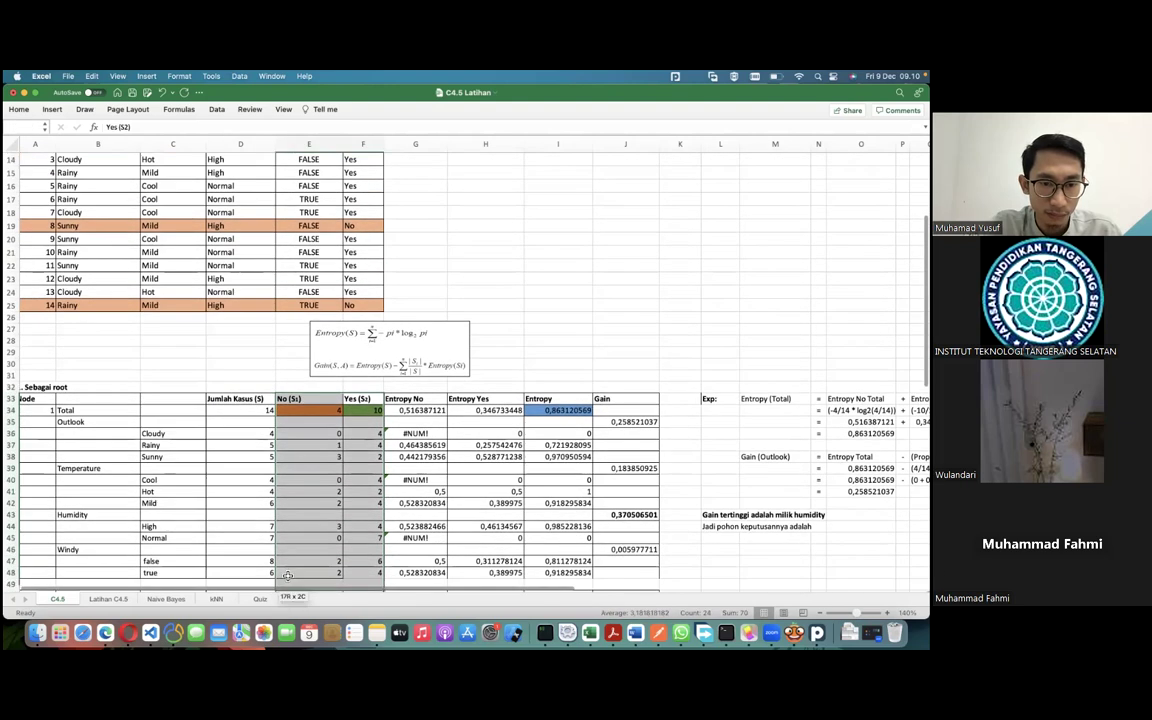
{"action": "left_click", "coordinate": [52, 401]}
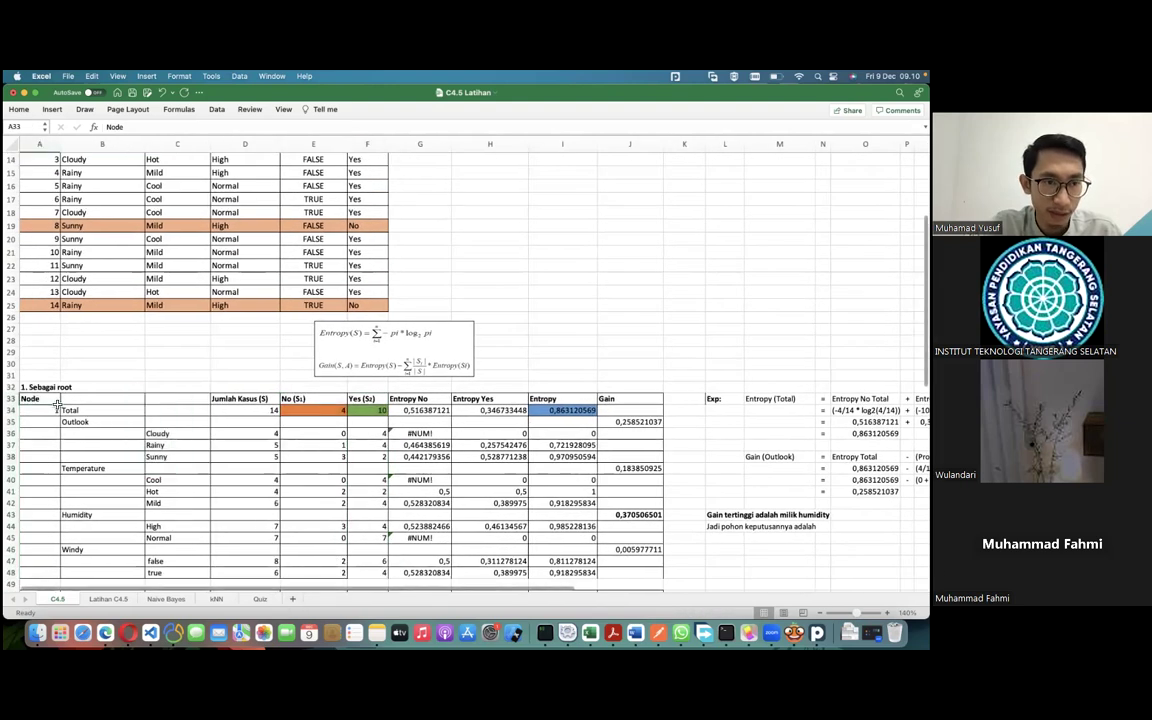
{"action": "left_click_drag", "start_coordinate": [57, 402], "coordinate": [261, 577]}
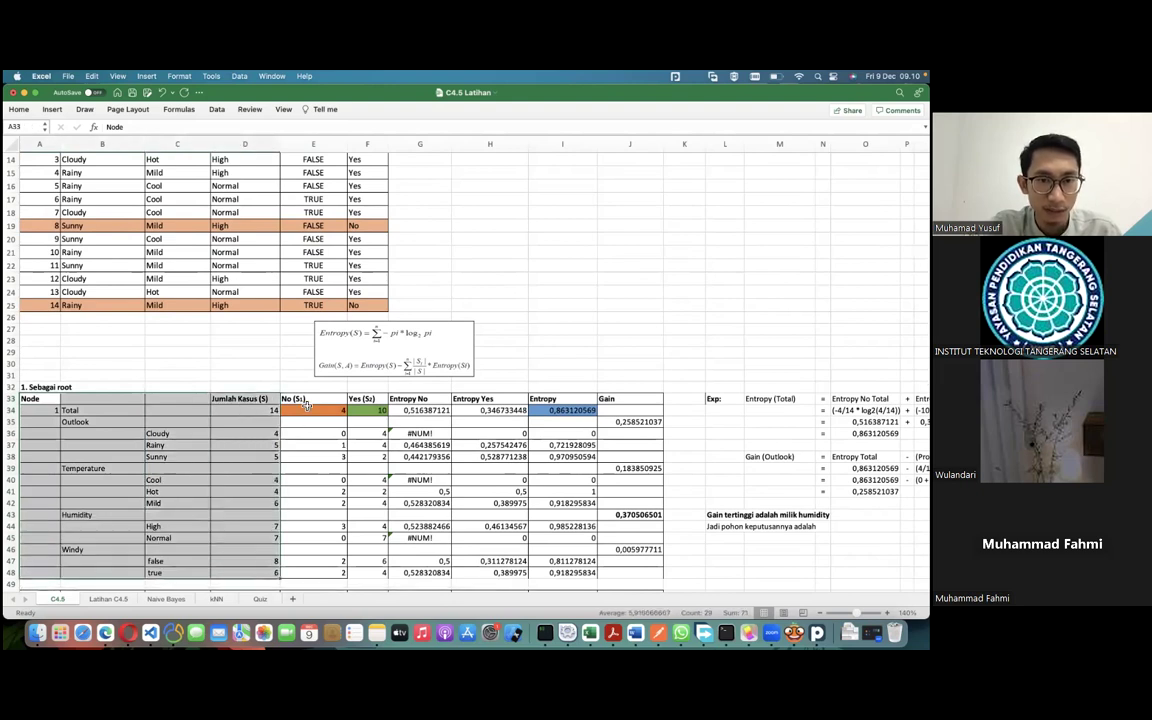
{"action": "left_click", "coordinate": [312, 399]}
{"action": "left_click_drag", "start_coordinate": [324, 400], "coordinate": [340, 572]}
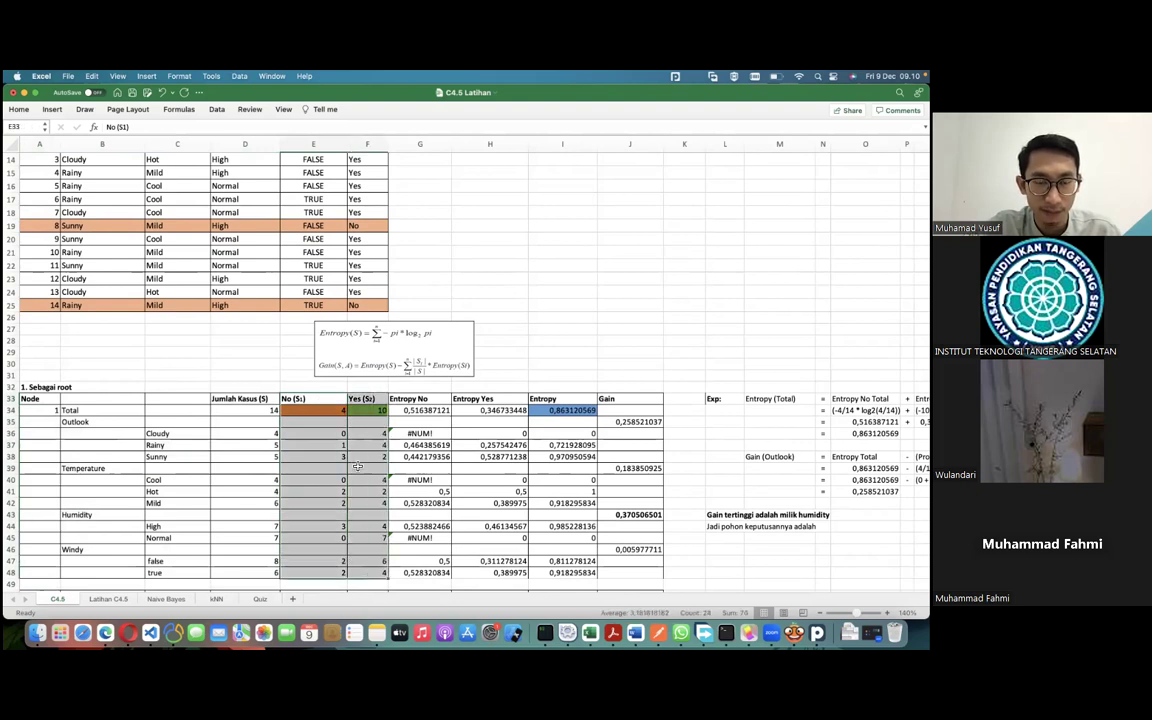
{"action": "scroll", "coordinate": [350, 465], "scroll_direction": "up", "scroll_amount": 1}
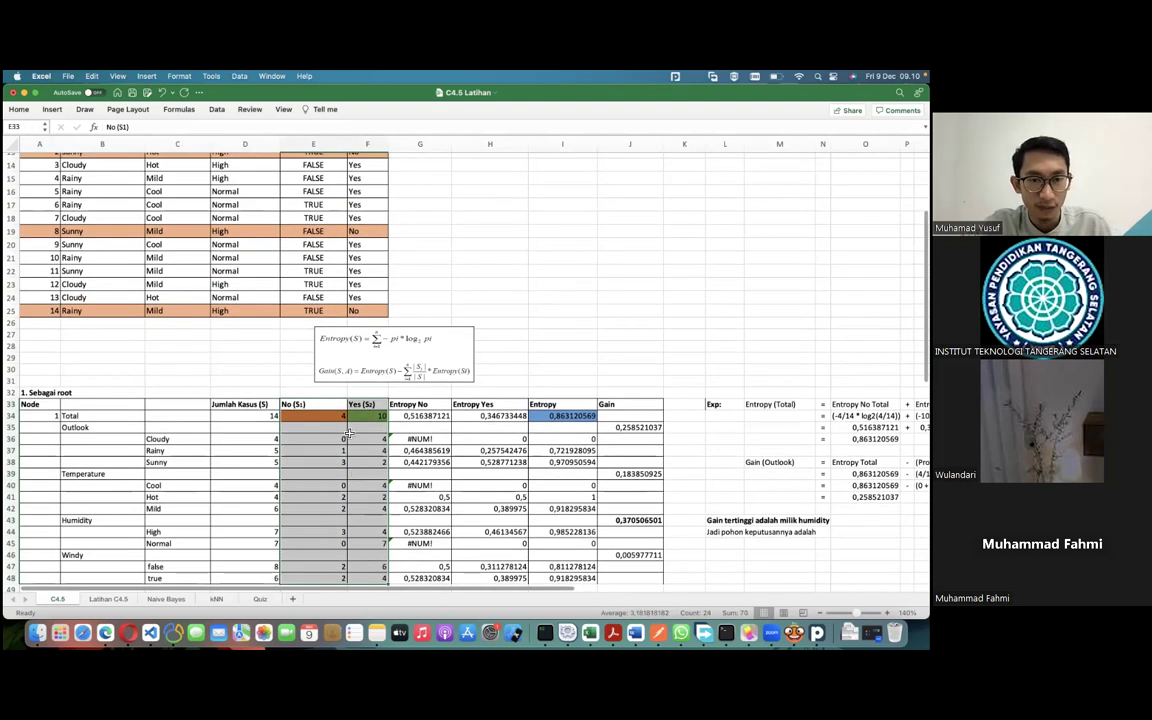
Select the No count of the Cloudy outlook and filter the golf dataset's OUTLOOK column to Cloudy only
{"action": "left_click", "coordinate": [331, 443]}
{"action": "scroll", "coordinate": [283, 401], "scroll_direction": "up", "scroll_amount": 3}
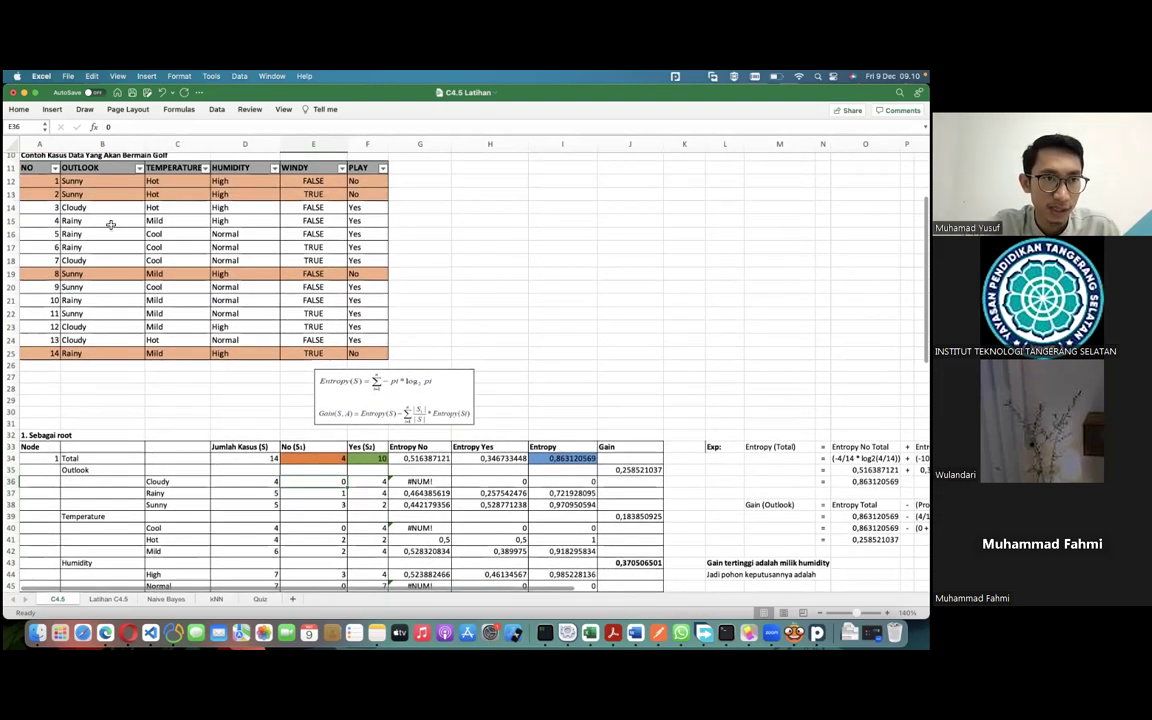
{"action": "left_click", "coordinate": [139, 168]}
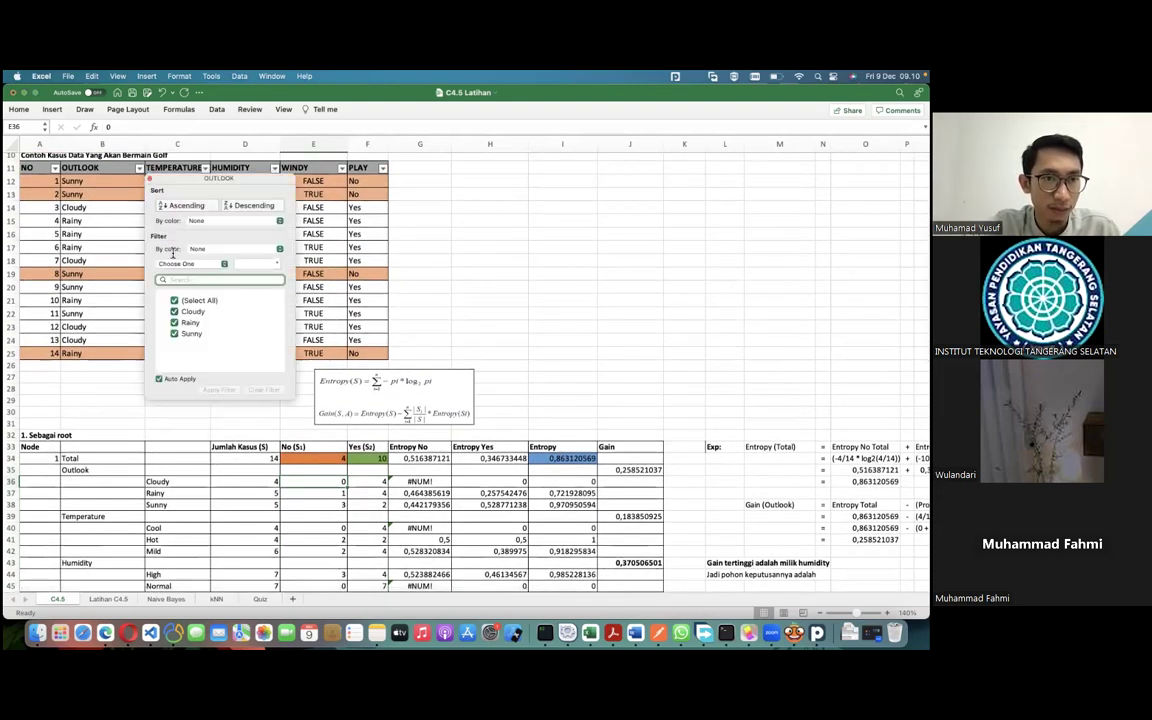
{"action": "left_click", "coordinate": [174, 300]}
{"action": "left_click", "coordinate": [174, 313]}
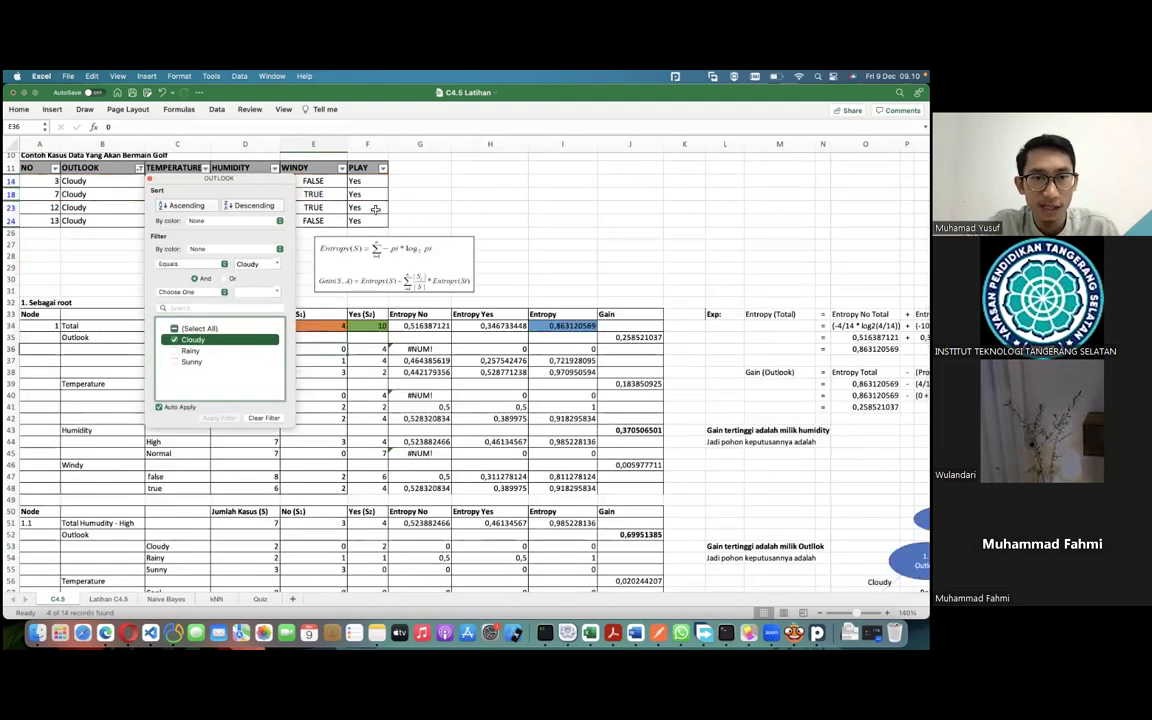
{"action": "left_click", "coordinate": [300, 187]}
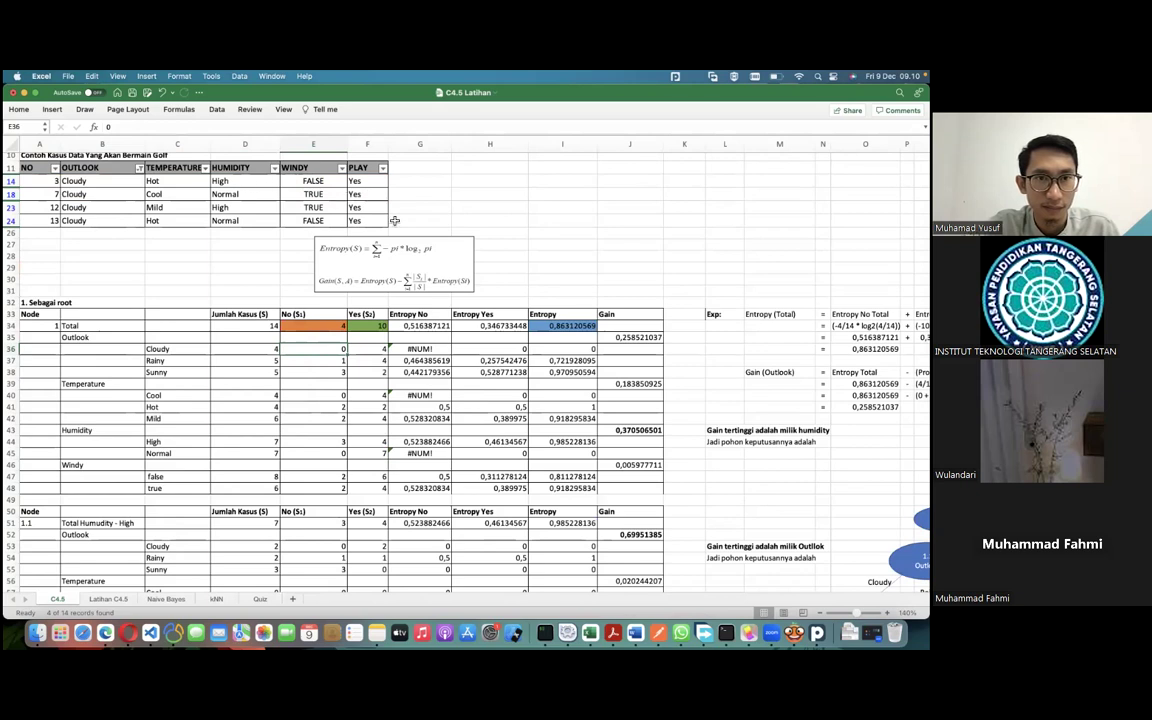
Reset the OUTLOOK filter to include all outlook values in the golf dataset
{"action": "left_click", "coordinate": [139, 168]}
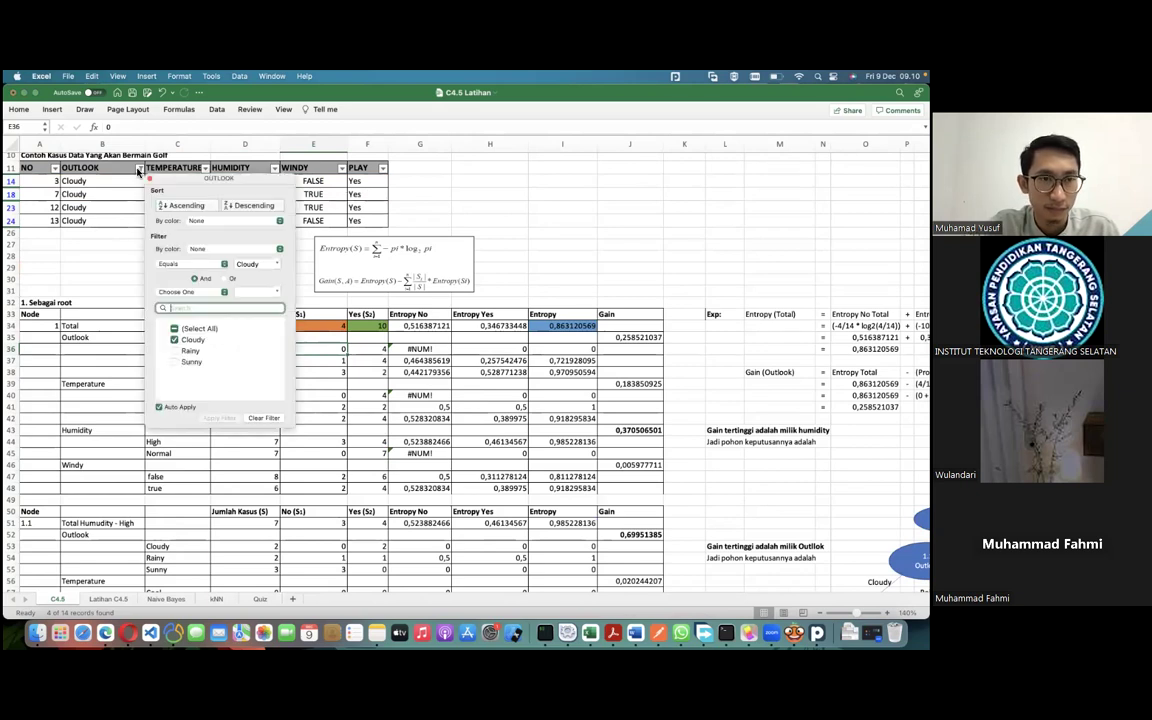
{"action": "left_click", "coordinate": [174, 341]}
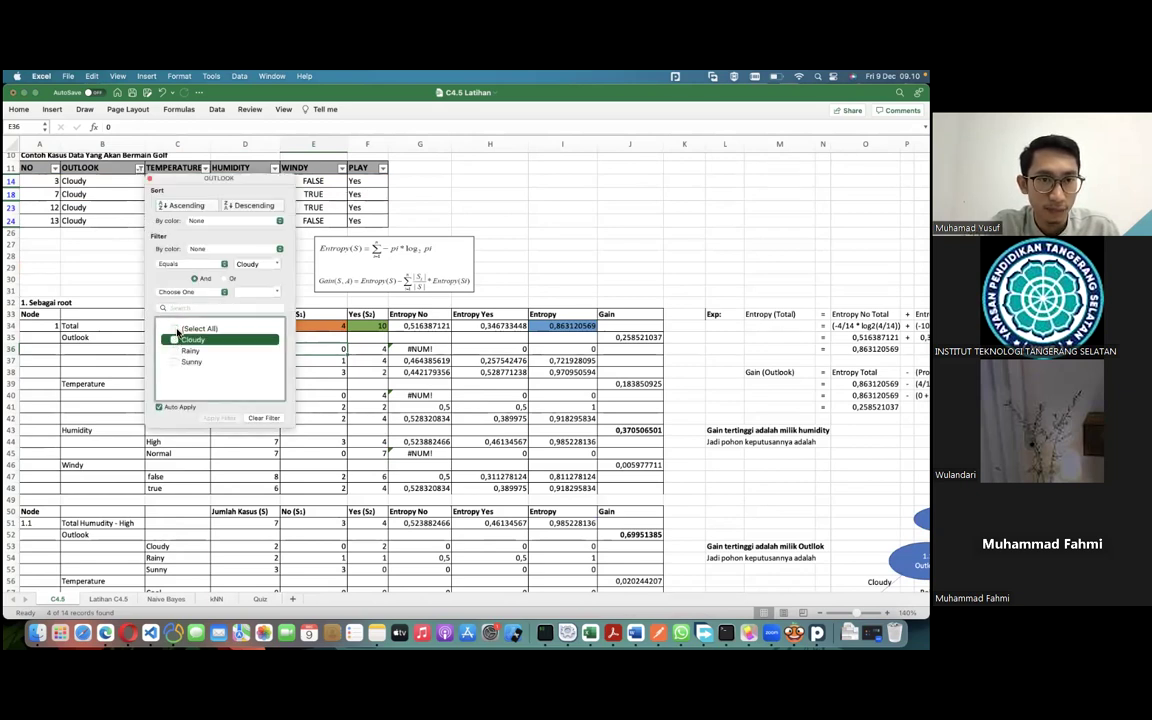
{"action": "left_click", "coordinate": [178, 329]}
{"action": "key", "text": "Escape"}
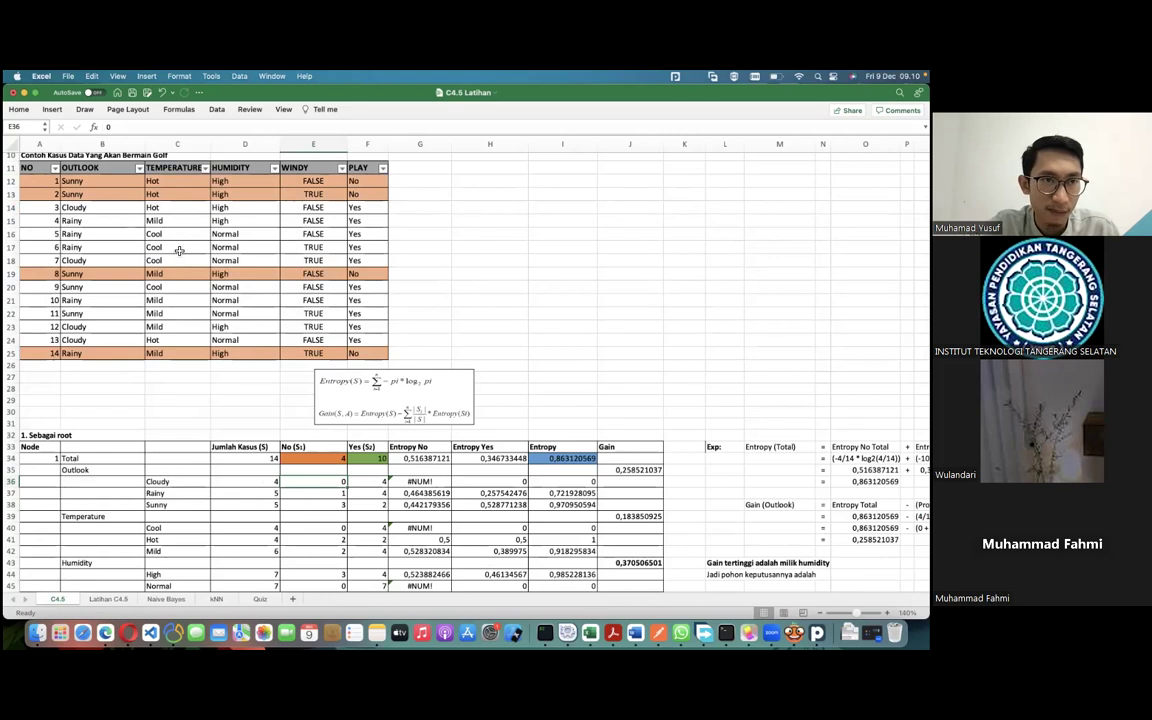
Filter the OUTLOOK column to Cloudy again to check the Cloudy row's counts in the root-node table
{"action": "left_click", "coordinate": [139, 168]}
{"action": "left_click", "coordinate": [175, 301]}
{"action": "left_click", "coordinate": [176, 311]}
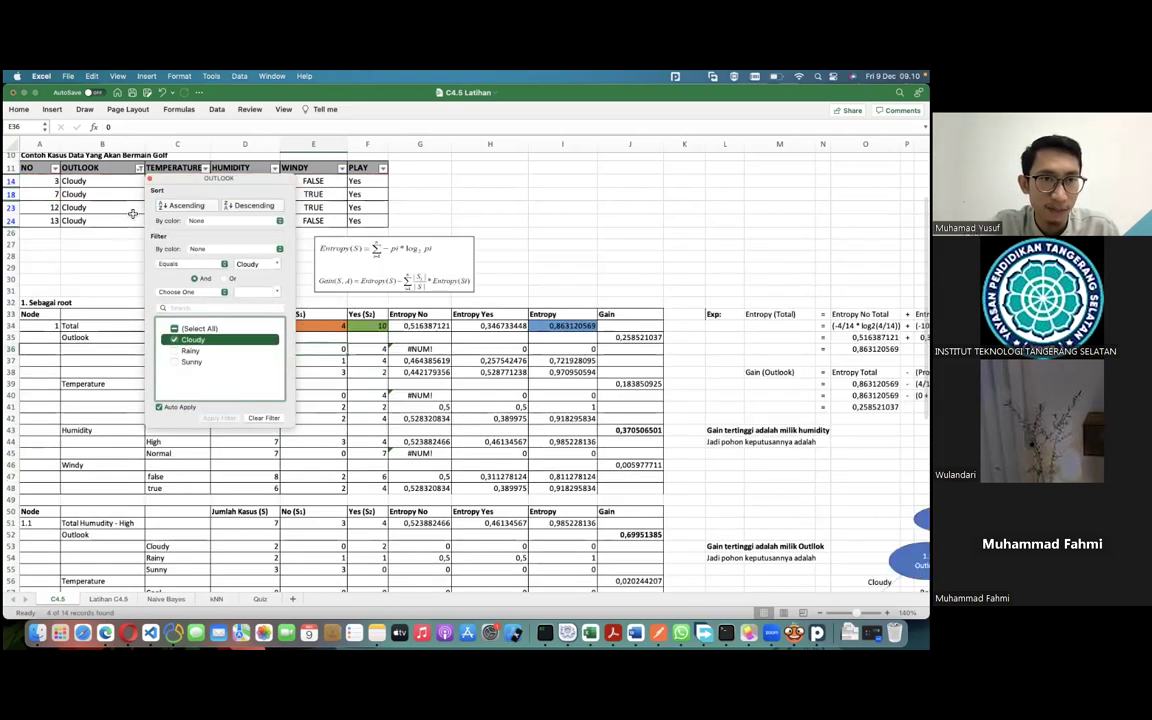
{"action": "left_click", "coordinate": [305, 324]}
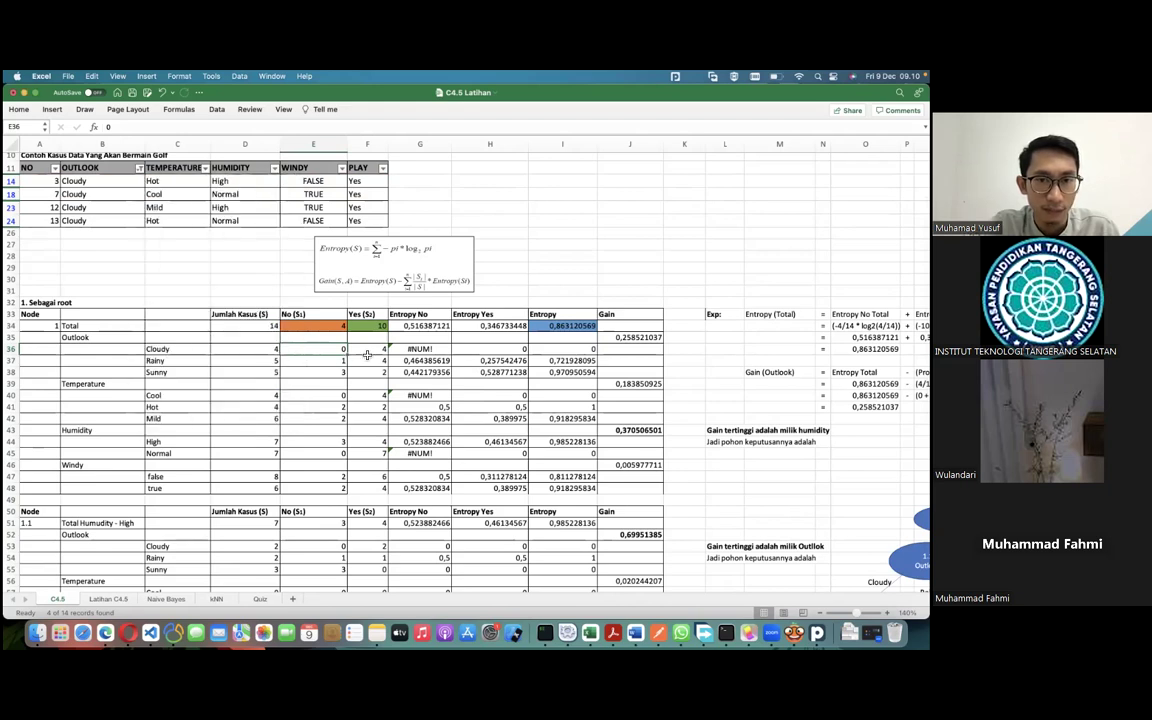
Highlight the root-node case counts from Rainy down to the true row, and reset the OUTLOOK filter to include all outlook values
{"action": "left_click_drag", "start_coordinate": [274, 360], "coordinate": [378, 490]}
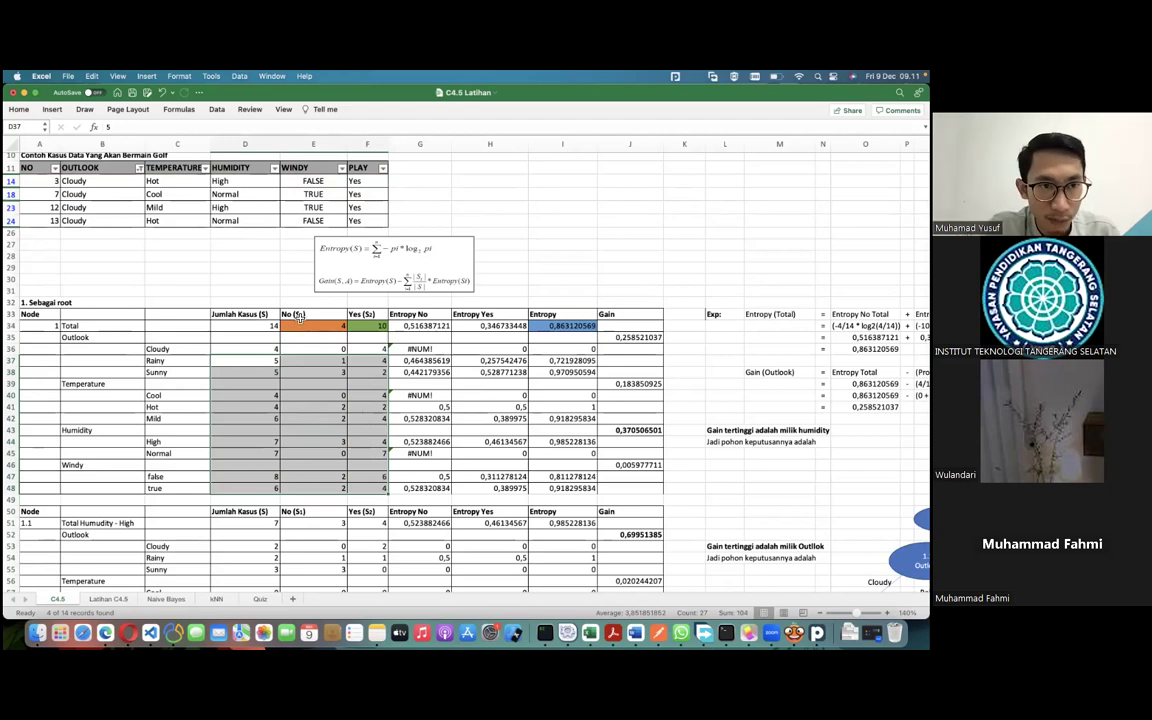
{"action": "scroll", "coordinate": [140, 210], "scroll_direction": "up", "scroll_amount": 4}
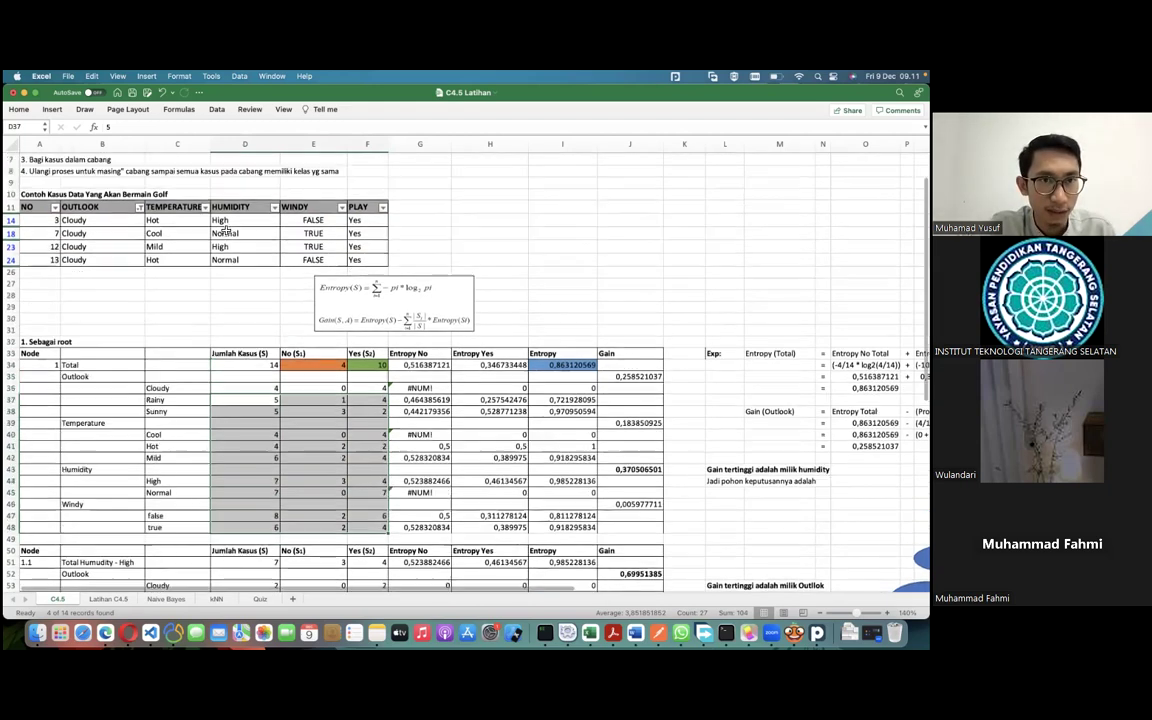
{"action": "left_click", "coordinate": [148, 251]}
{"action": "left_click", "coordinate": [140, 251]}
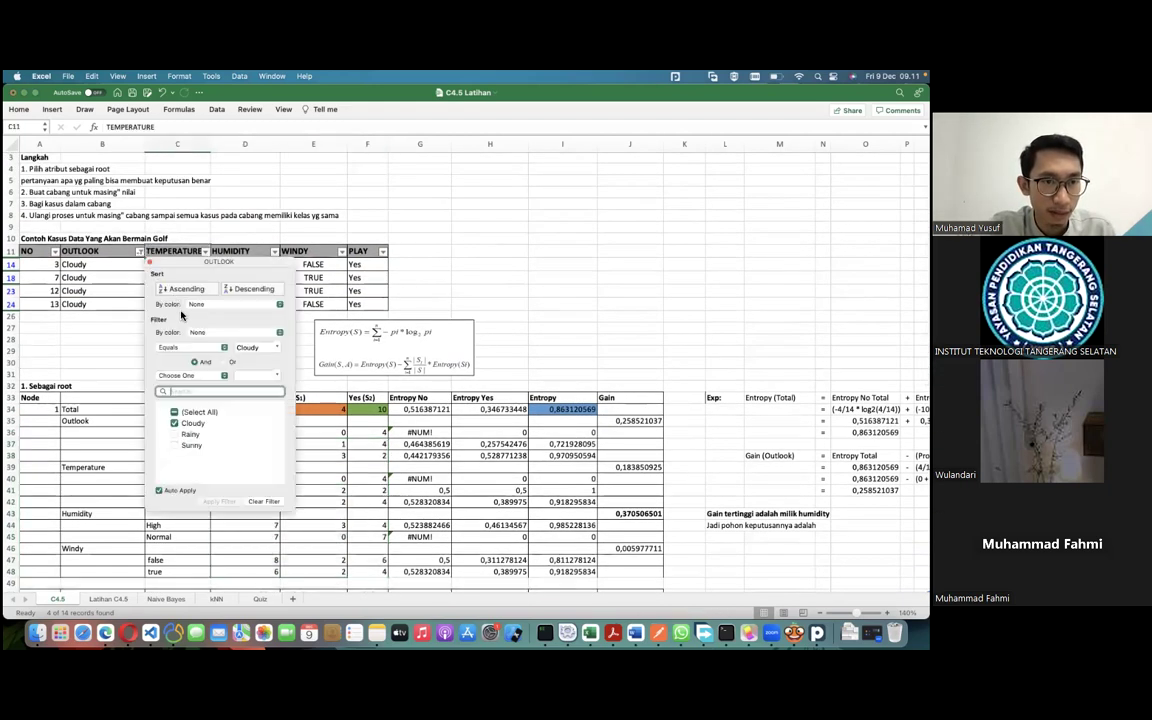
{"action": "left_click", "coordinate": [176, 412]}
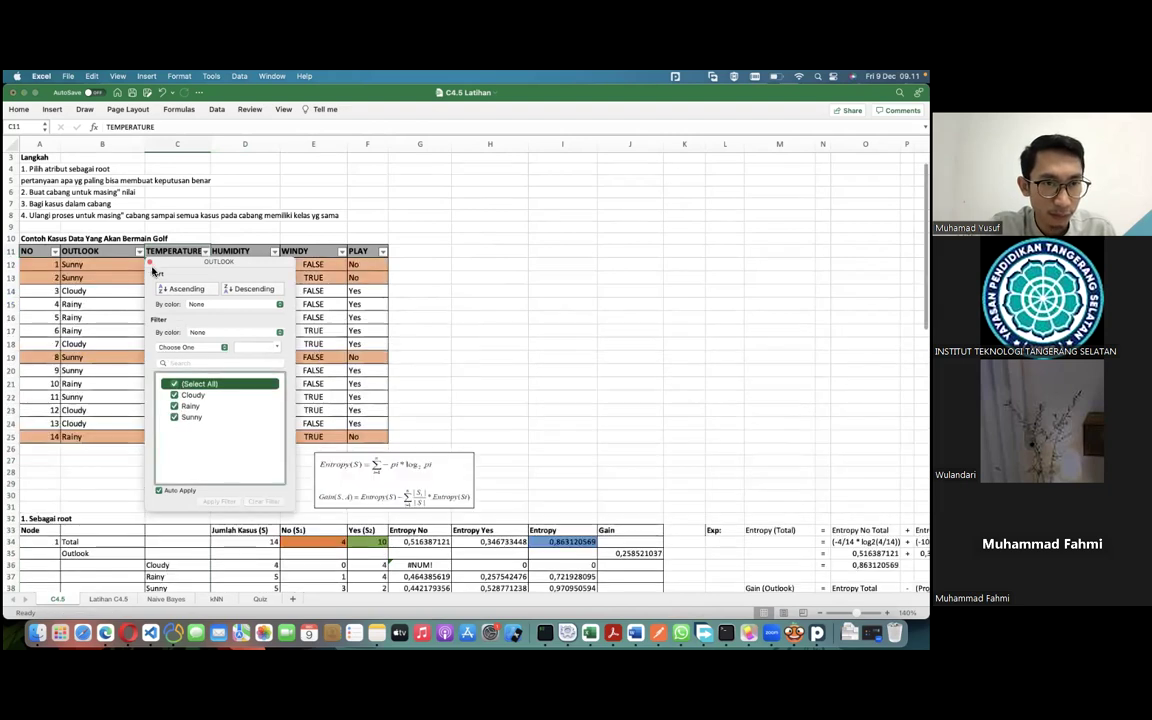
Highlight the root-node table from the Node column through the Yes (S2) column, down to Windy's true row
{"action": "scroll", "coordinate": [170, 364], "scroll_direction": "down", "scroll_amount": 2}
{"action": "scroll", "coordinate": [100, 390], "scroll_direction": "down", "scroll_amount": 5}
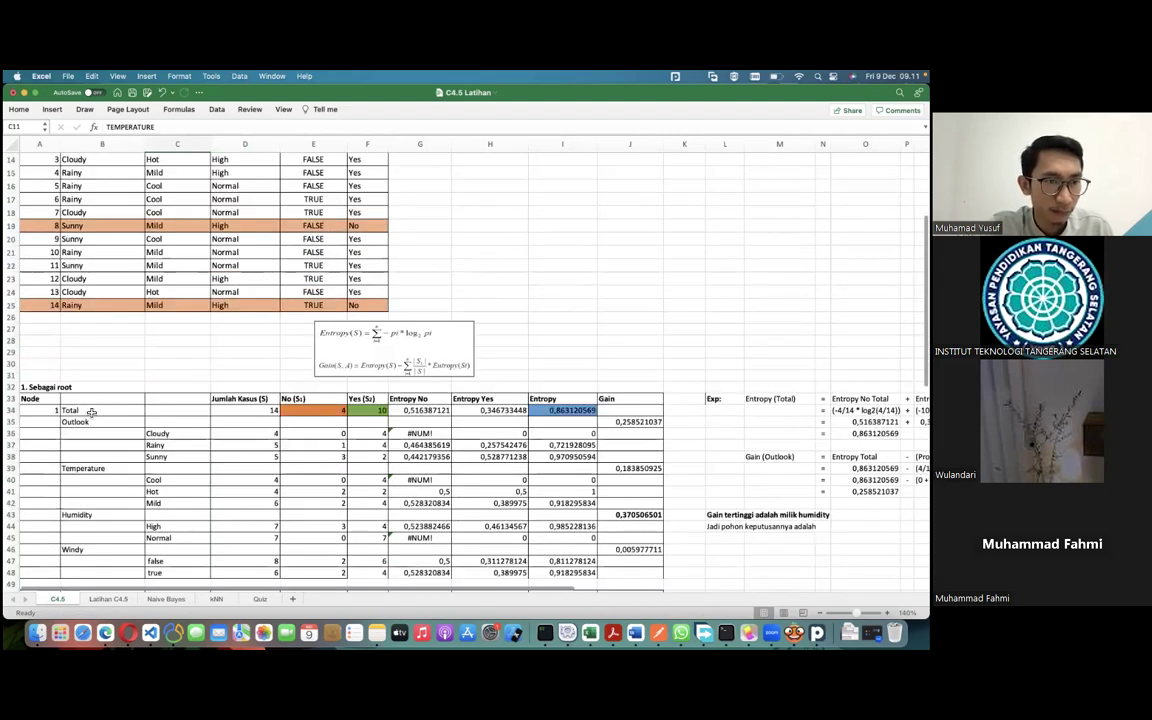
{"action": "scroll", "coordinate": [75, 413], "scroll_direction": "up", "scroll_amount": 2}
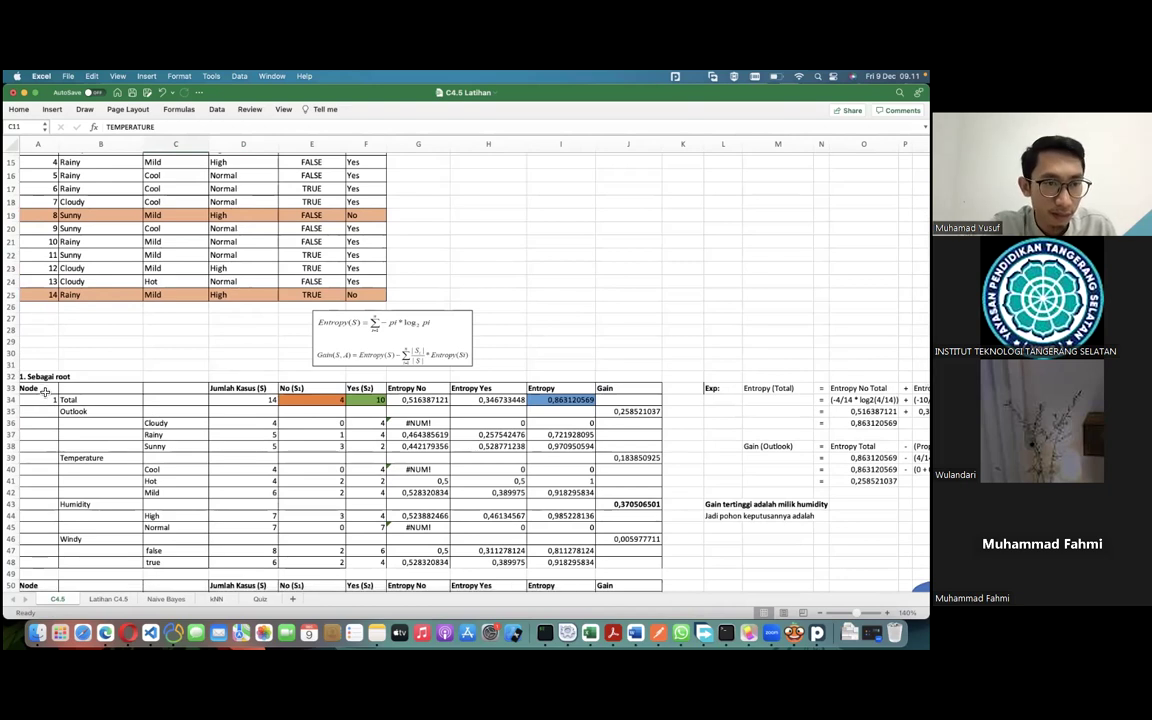
{"action": "left_click_drag", "start_coordinate": [60, 388], "coordinate": [370, 565]}
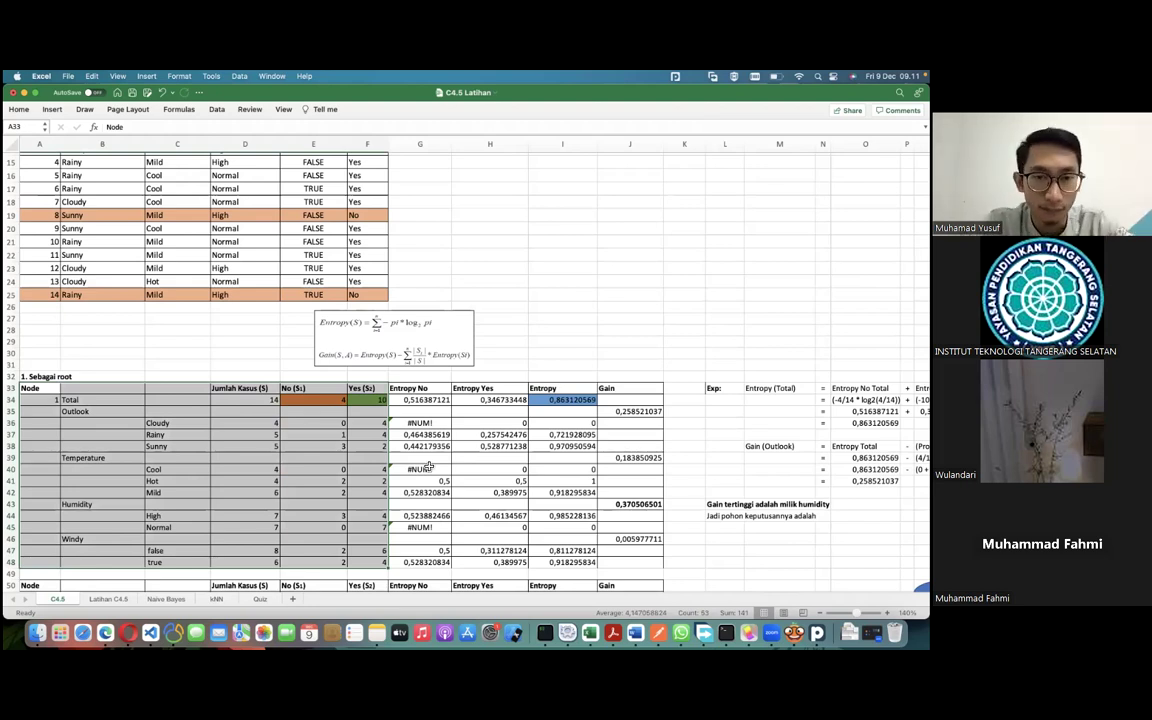
Point out the Entropy No and Entropy Yes headers and highlight the whole Entropy No column of the root-node table
{"action": "left_click", "coordinate": [440, 388]}
{"action": "left_click", "coordinate": [490, 388]}
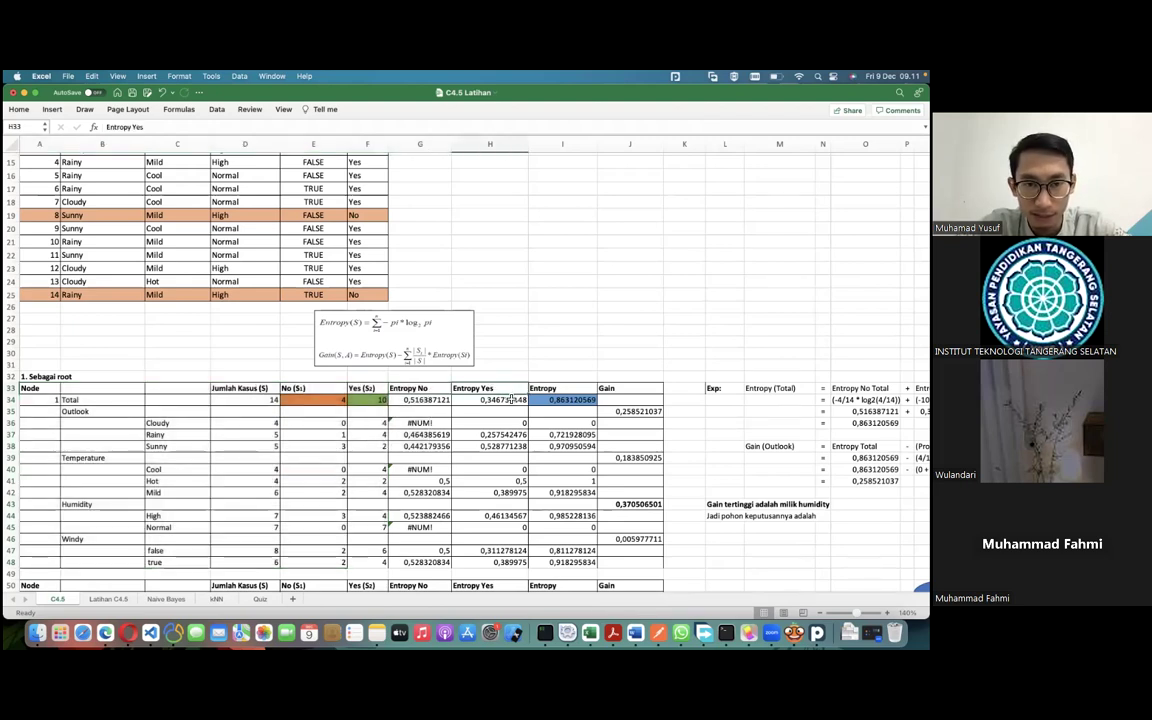
{"action": "left_click", "coordinate": [420, 388]}
{"action": "left_click", "coordinate": [438, 562], "text": "shift"}
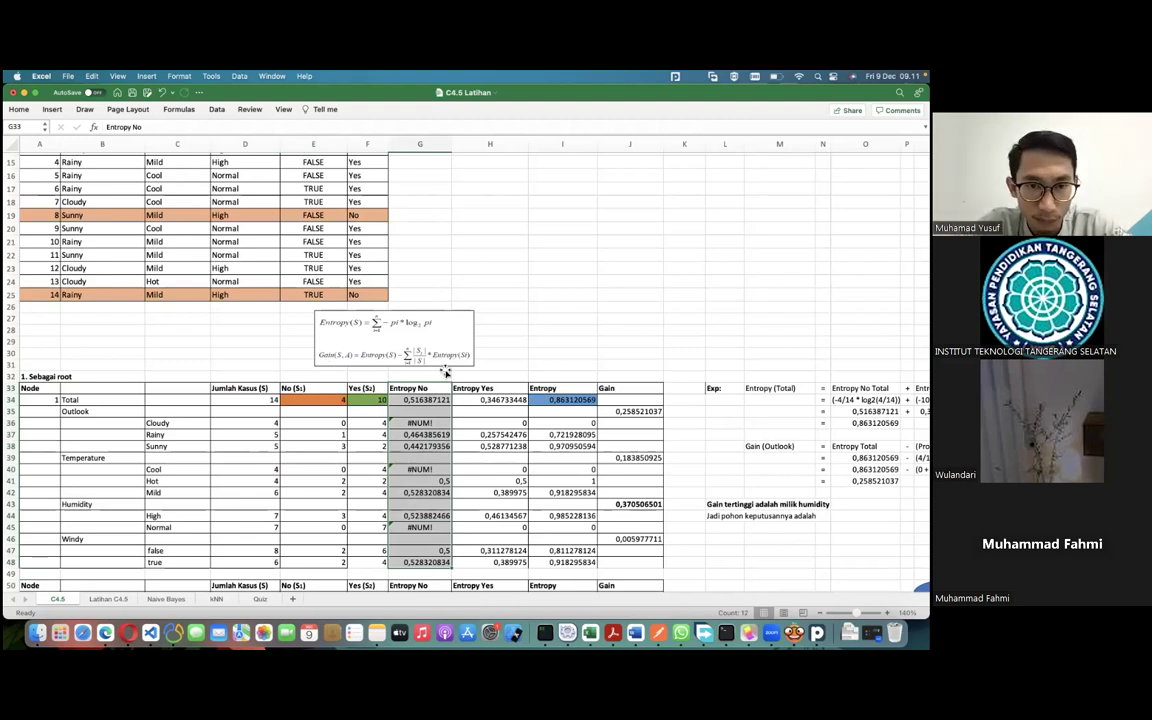
Bold the worked example's Entropy No formula (-4/14 * log2(4/14)) and compare its result cell with the Total row's Entropy No formula
{"action": "left_click", "coordinate": [428, 398]}
{"action": "scroll", "coordinate": [677, 469], "scroll_direction": "right", "scroll_amount": 3}
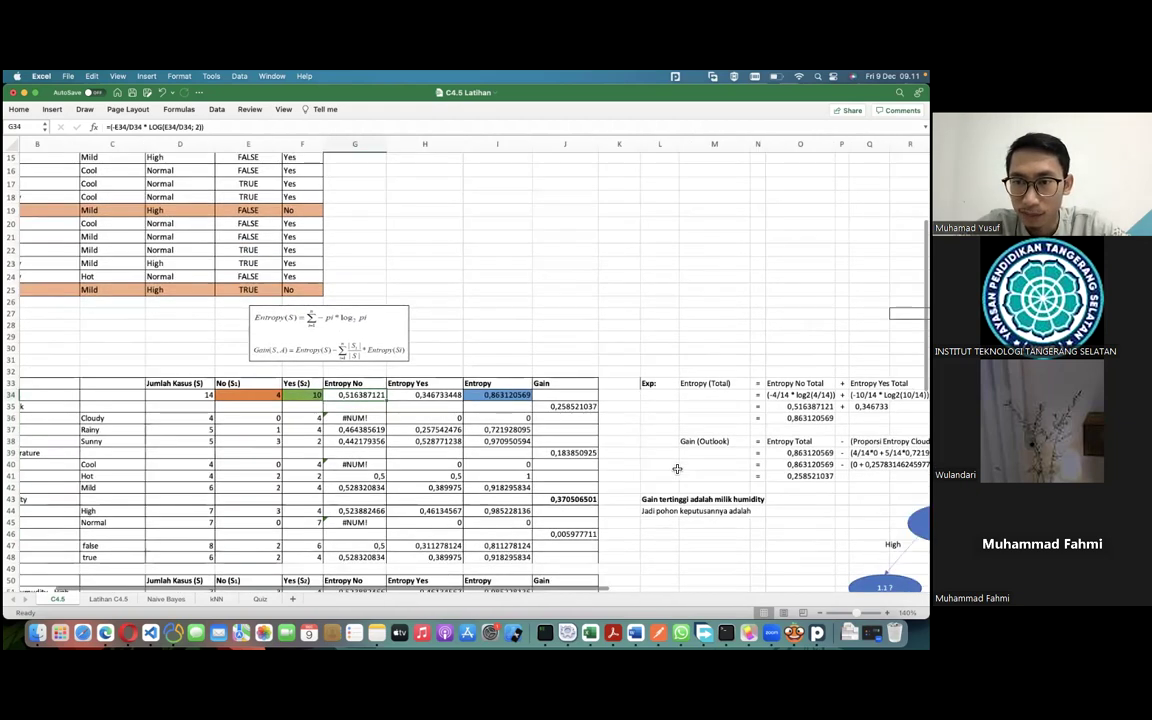
{"action": "scroll", "coordinate": [677, 469], "scroll_direction": "right", "scroll_amount": 3}
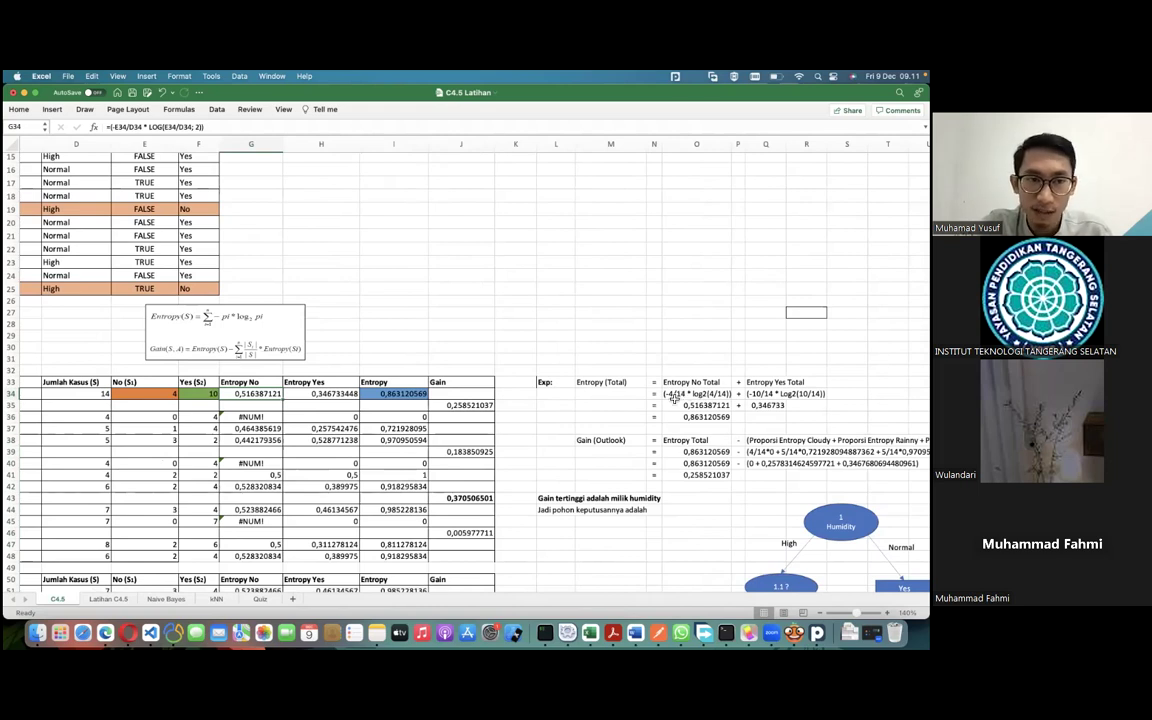
{"action": "left_click", "coordinate": [679, 396]}
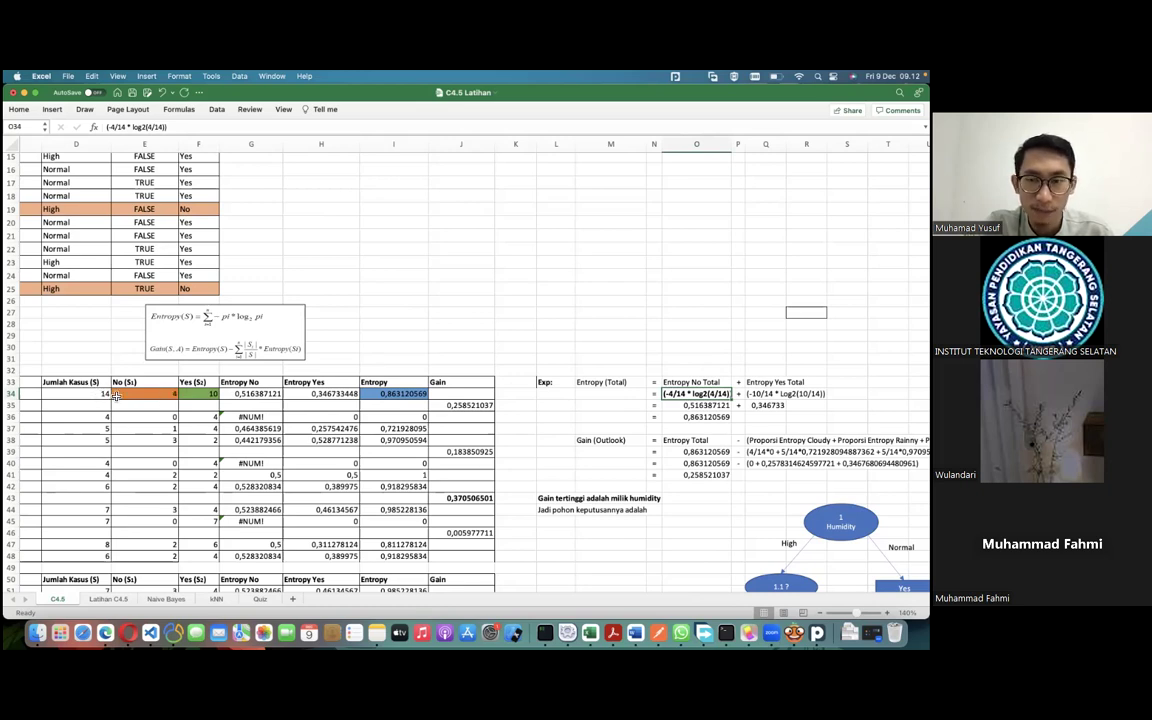
{"action": "left_click", "coordinate": [704, 406]}
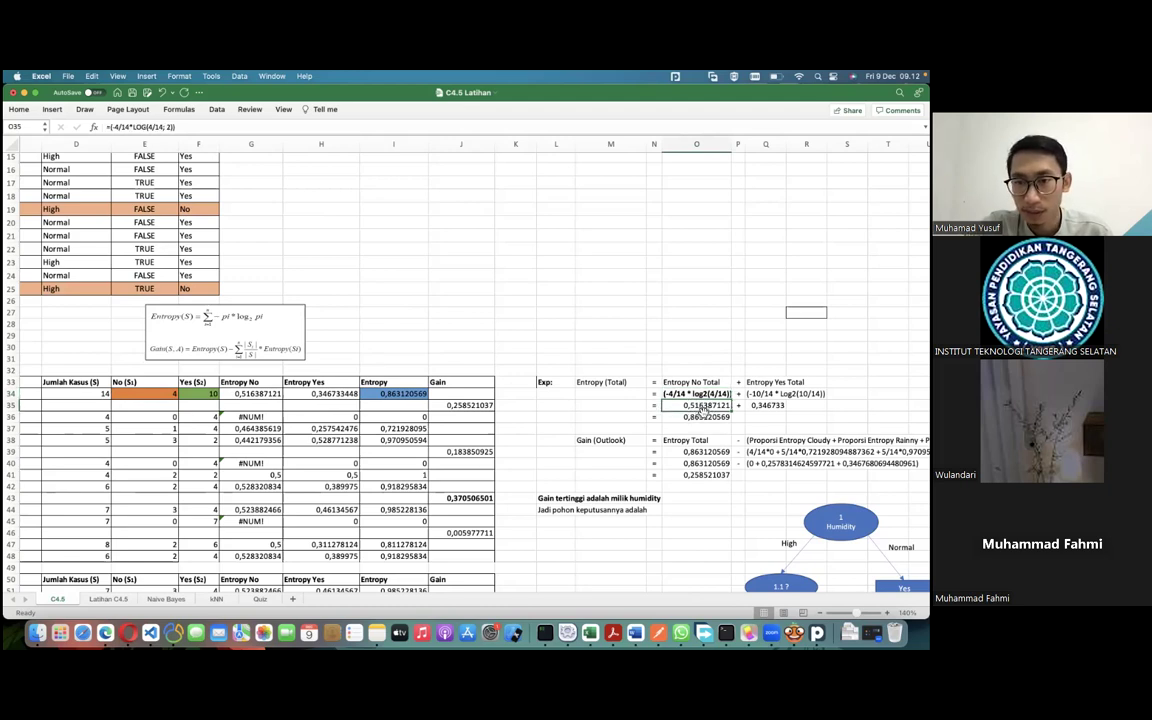
{"action": "left_click", "coordinate": [265, 397]}
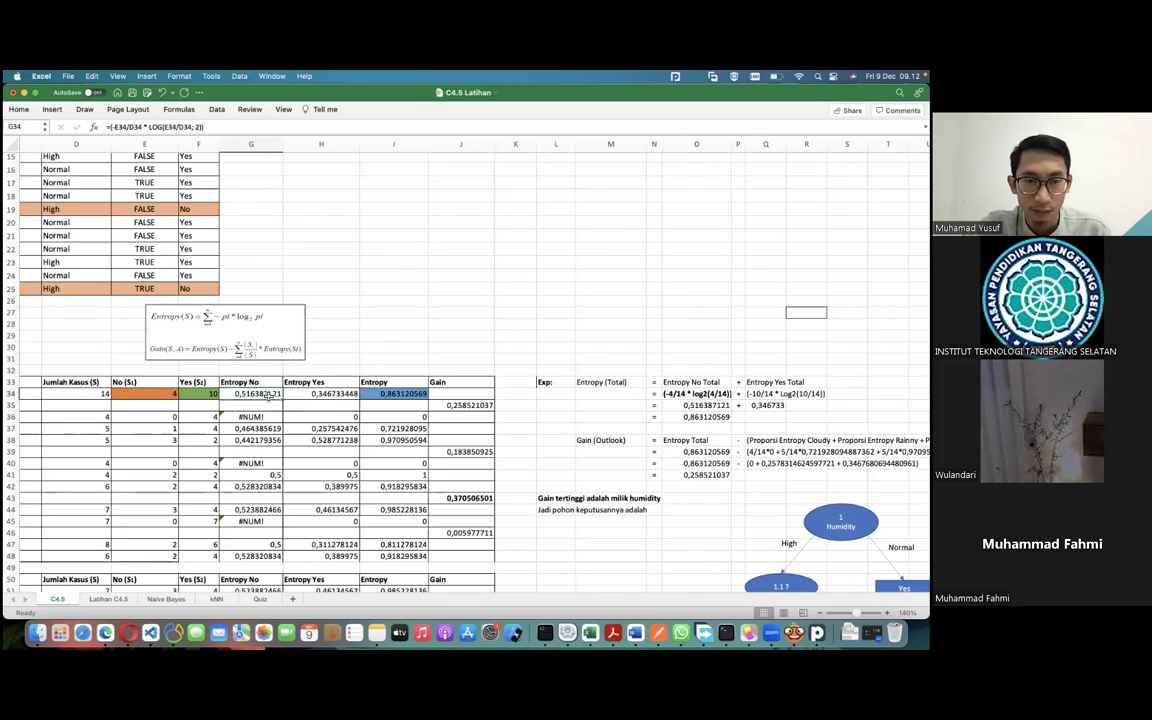
Inspect the Total row's Entropy Yes formula and bold the matching example formula (-10/14 * Log2(10/14))
{"action": "left_click", "coordinate": [323, 396]}
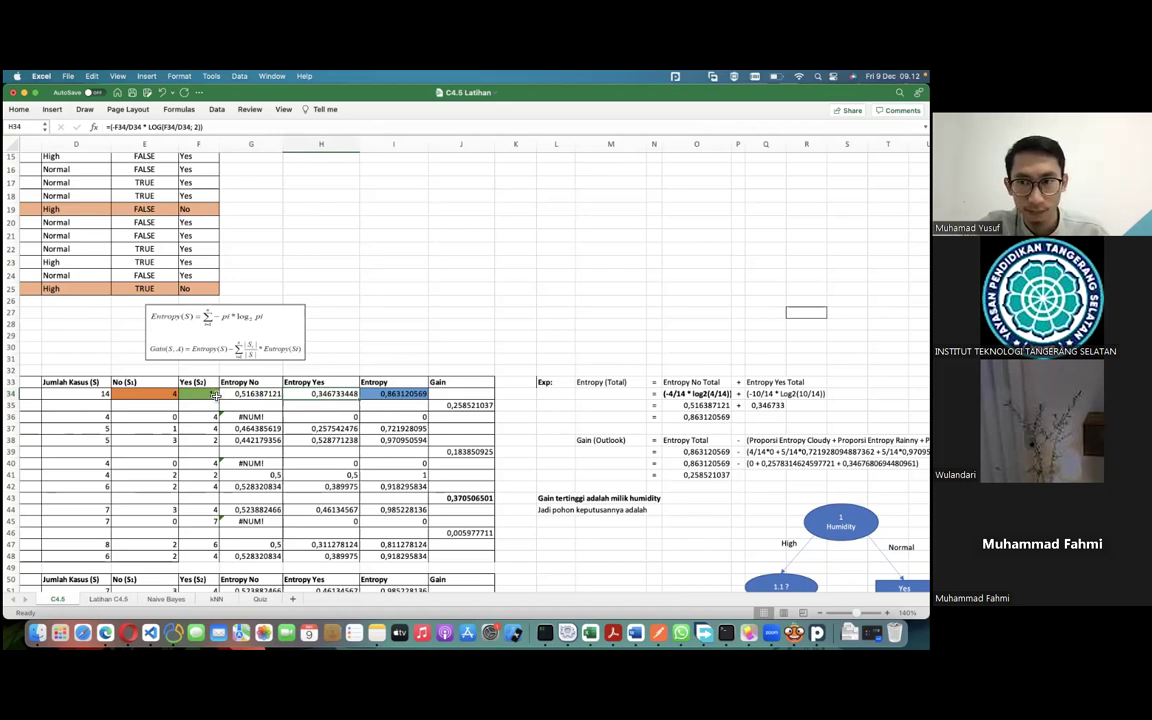
{"action": "left_click", "coordinate": [648, 394]}
{"action": "left_click", "coordinate": [786, 394]}
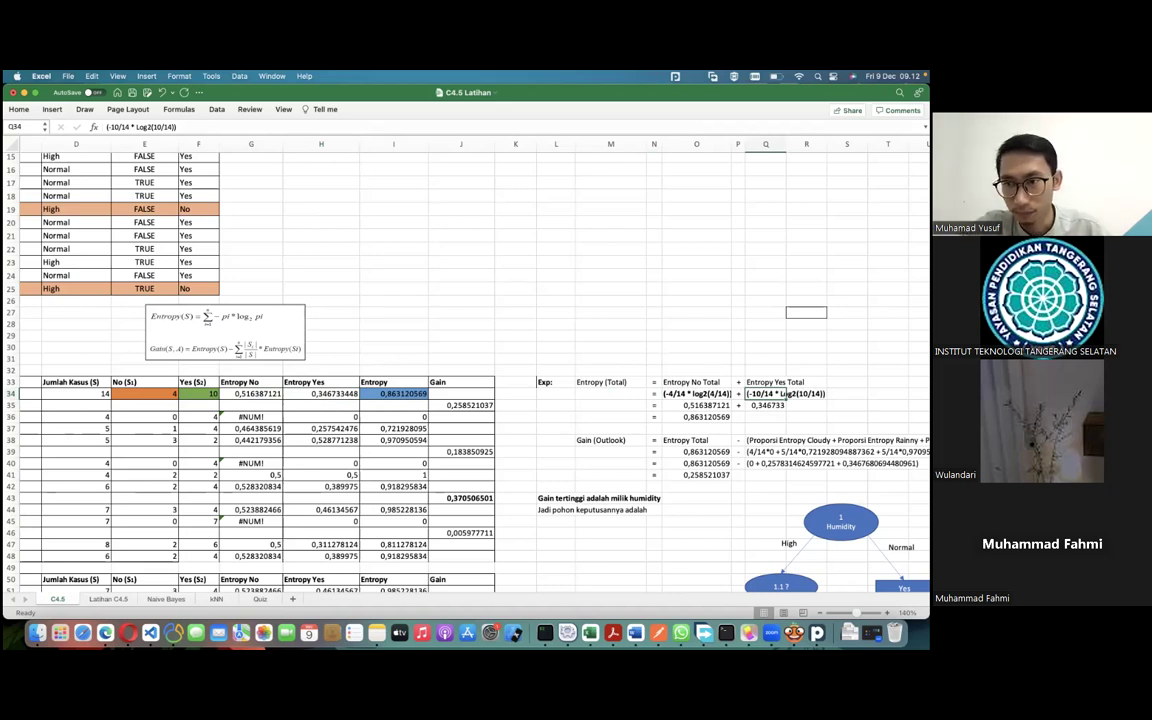
{"action": "left_click", "coordinate": [765, 300]}
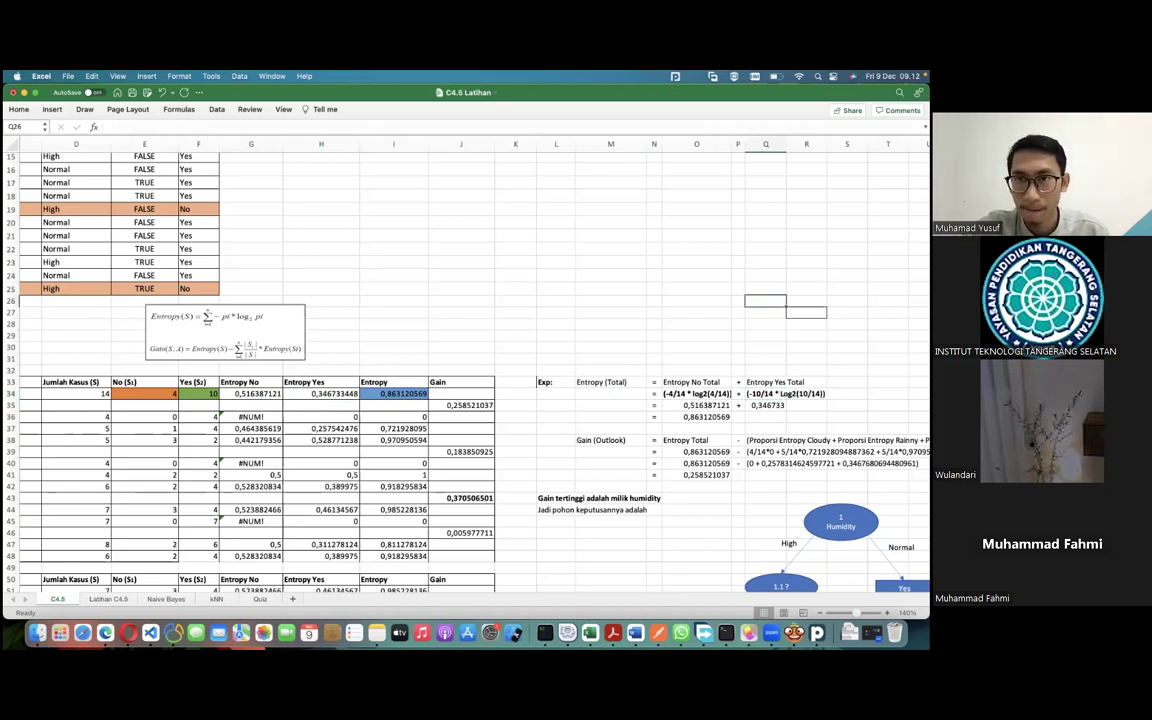
{"action": "left_click", "coordinate": [786, 395]}
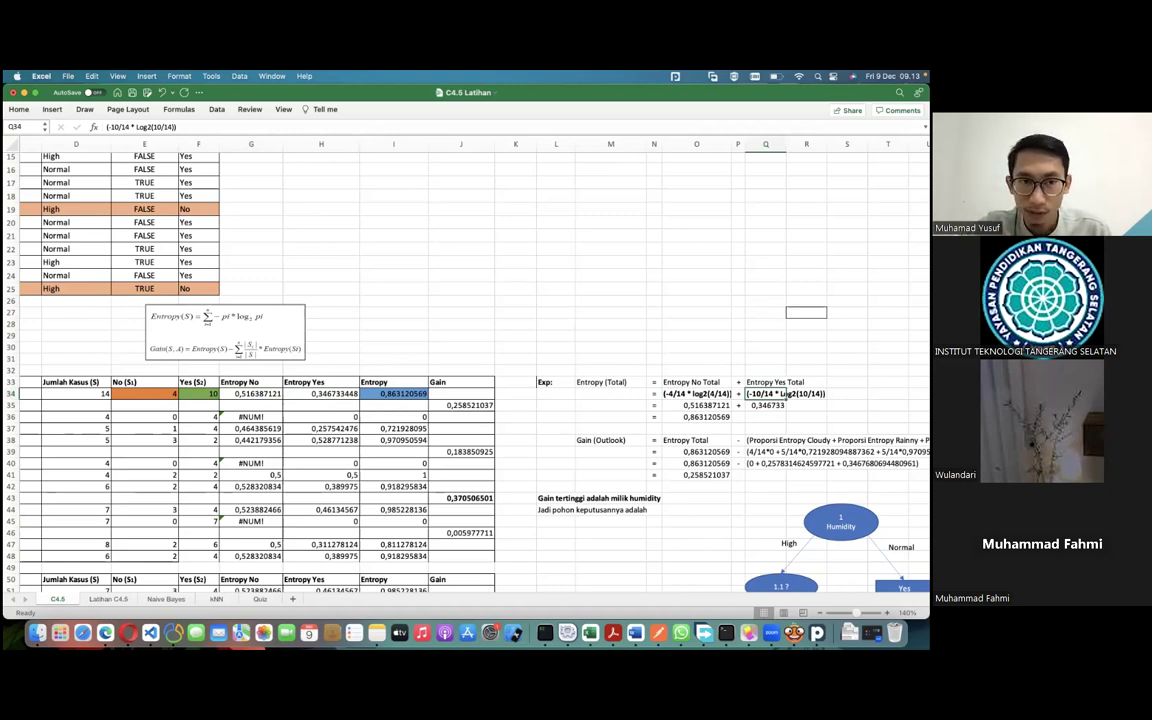
Compare the Total row's Yes count and Entropy Yes formula with the worked Entropy Yes example
{"action": "left_click", "coordinate": [300, 393]}
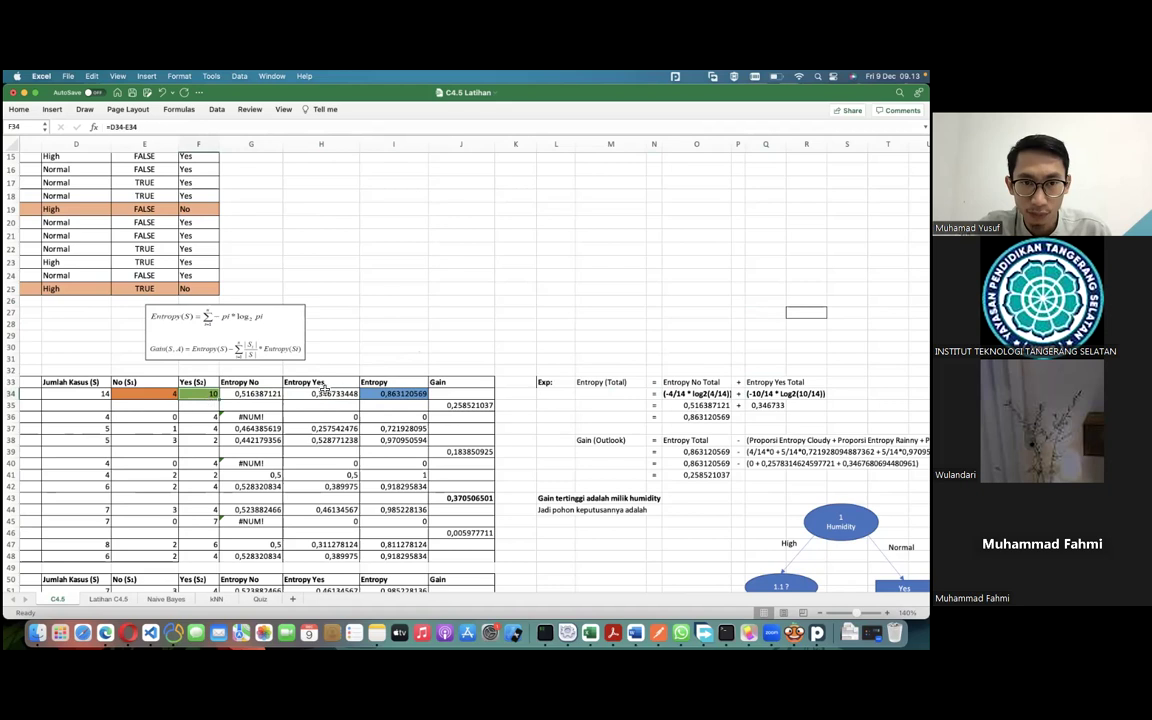
{"action": "left_click", "coordinate": [322, 383]}
{"action": "left_click", "coordinate": [287, 394]}
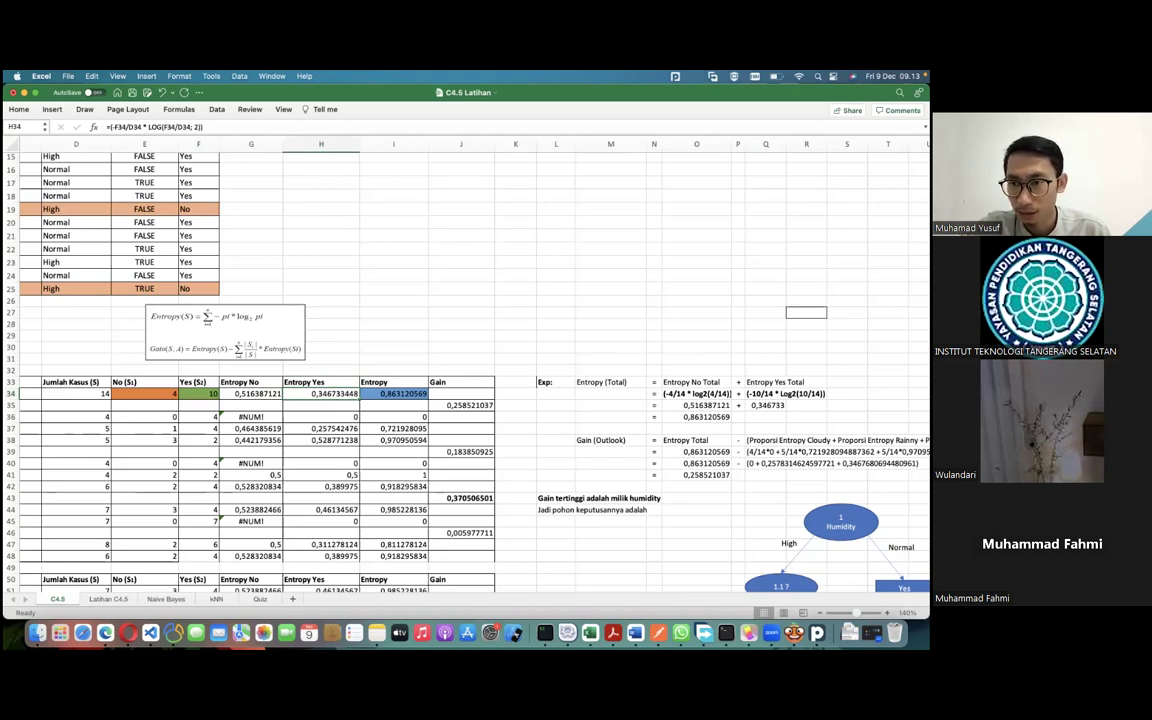
{"action": "left_click", "coordinate": [786, 395]}
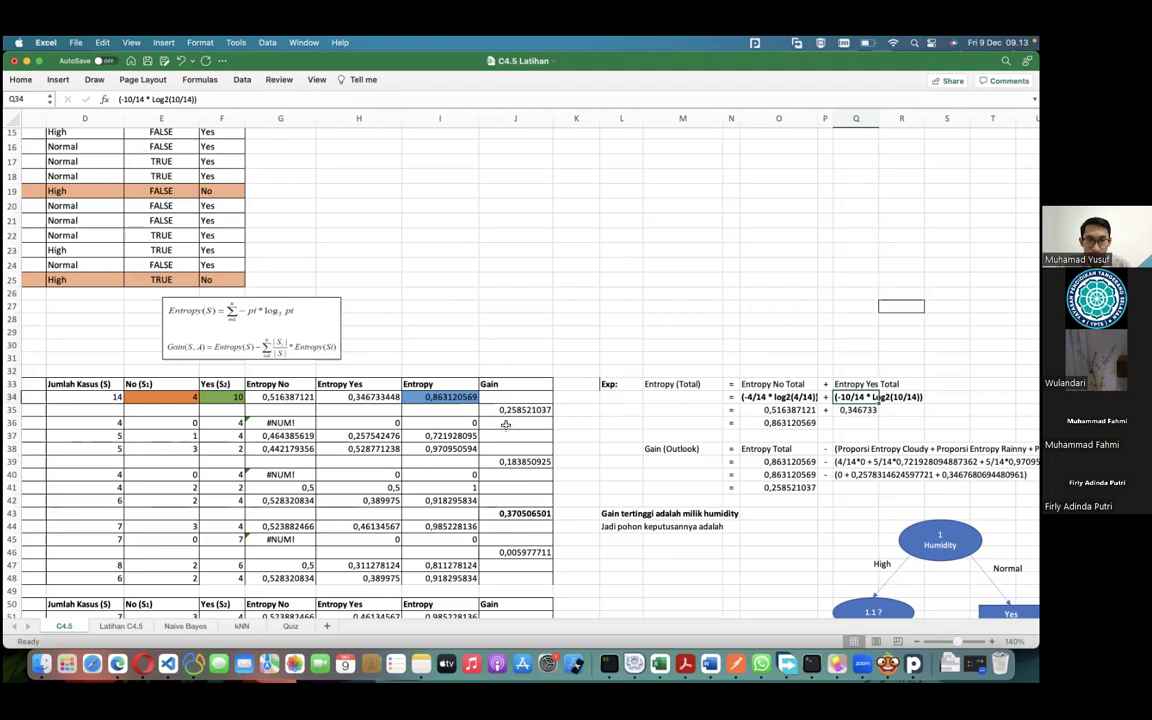
Inspect the Entropy No formula of the Cloudy outlook row in the root-node table
{"action": "scroll", "coordinate": [451, 433], "scroll_direction": "left", "scroll_amount": 3}
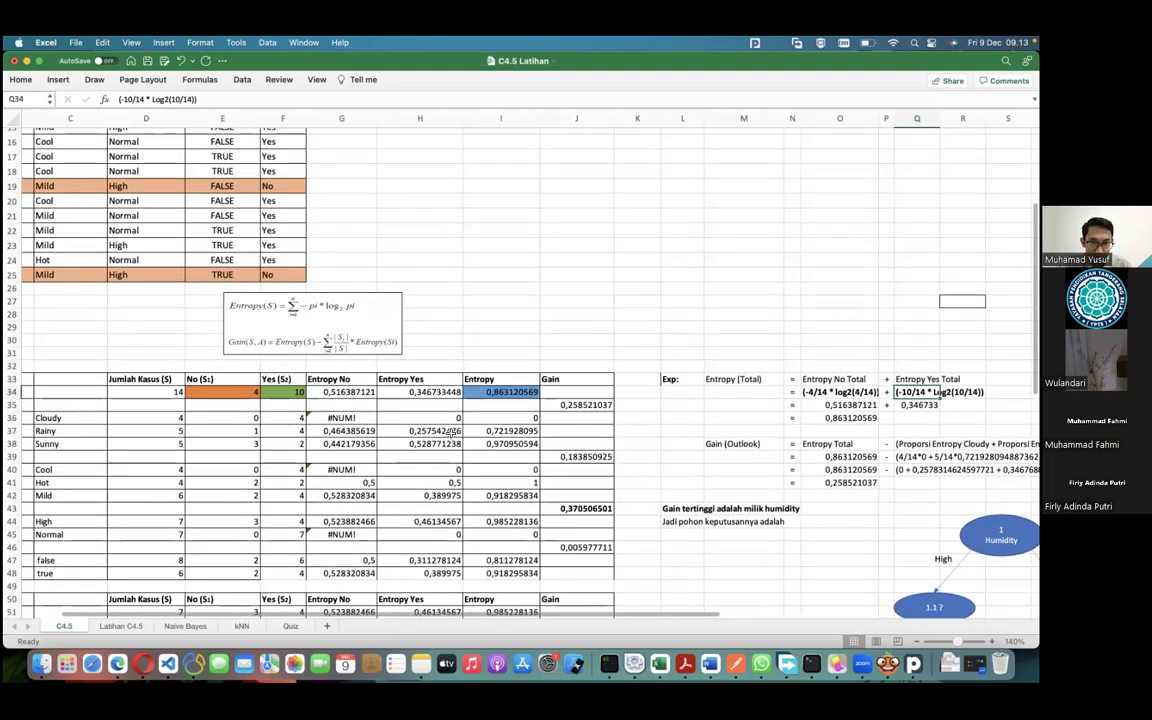
{"action": "scroll", "coordinate": [440, 430], "scroll_direction": "left", "scroll_amount": 2}
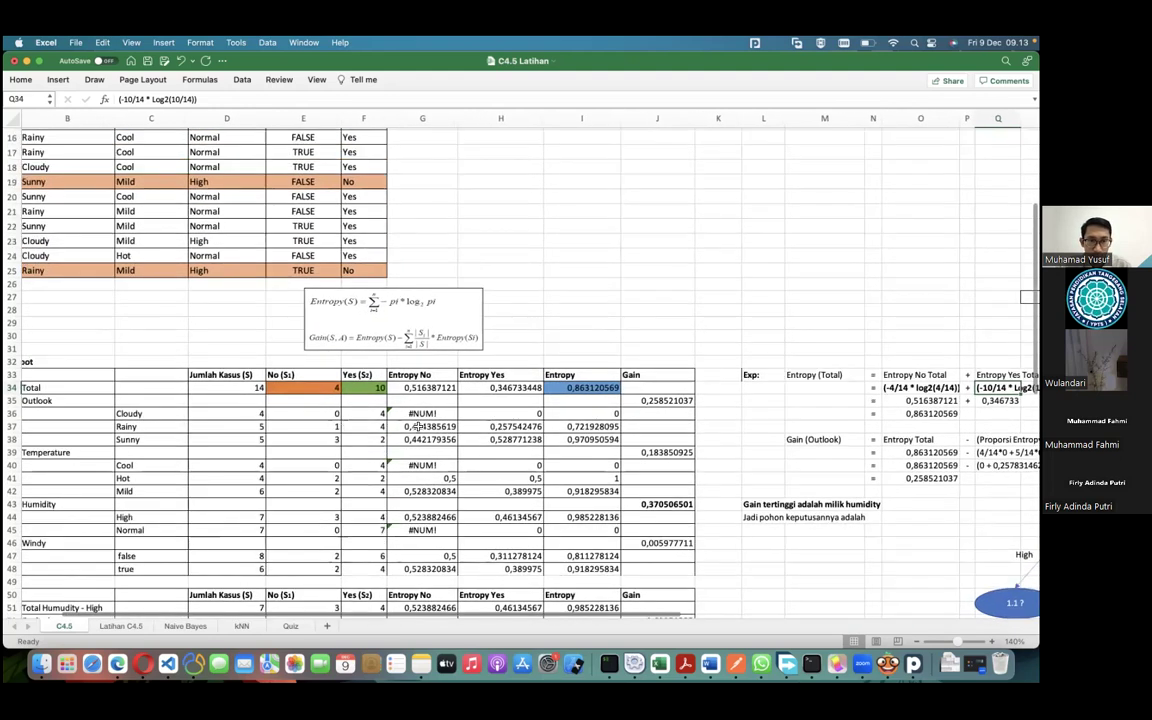
{"action": "left_click", "coordinate": [422, 413]}
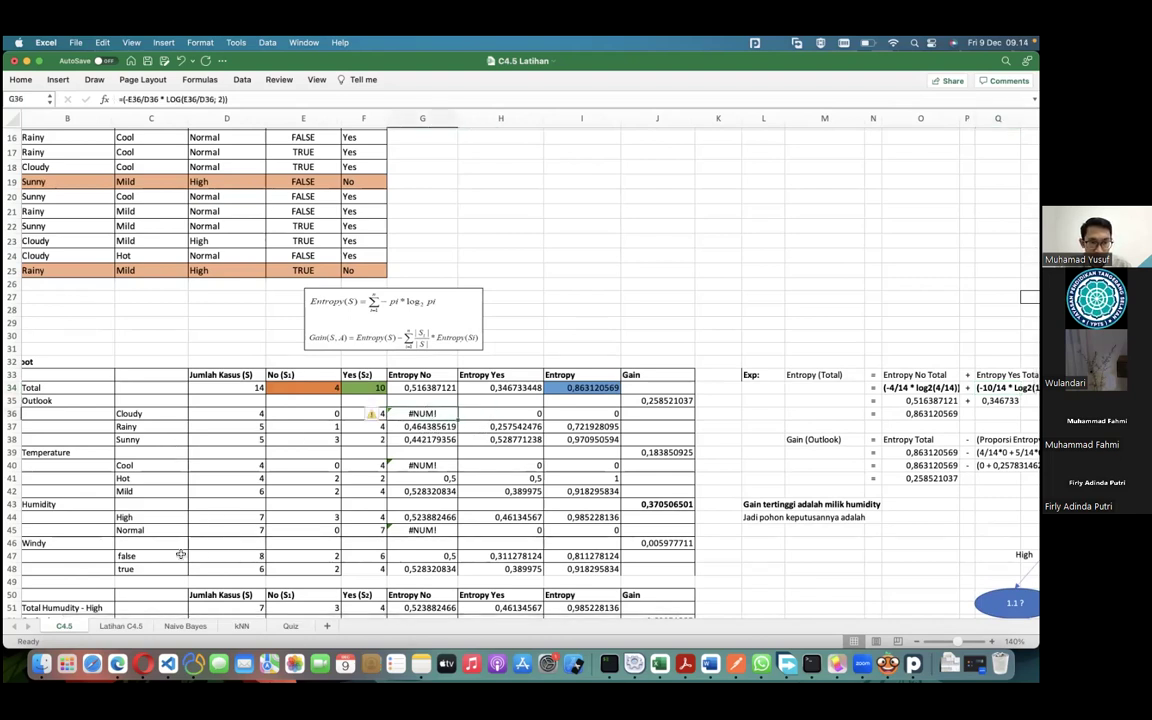
{"action": "scroll", "coordinate": [590, 425], "scroll_direction": "right", "scroll_amount": 1}
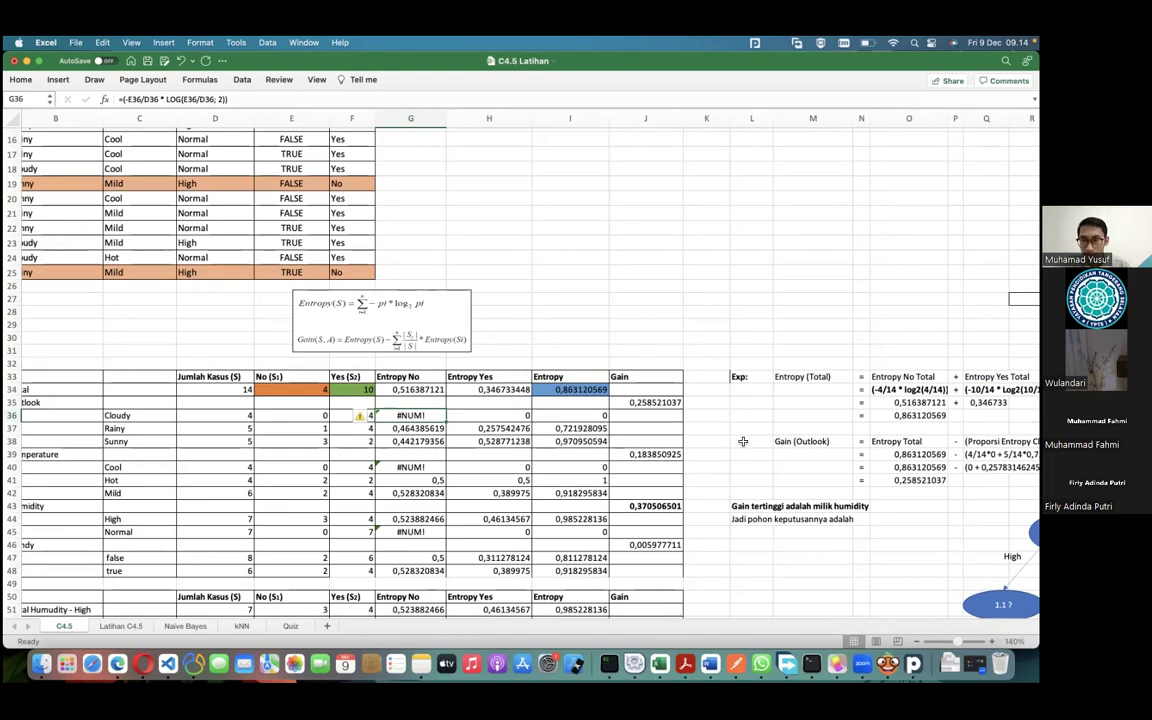
{"action": "scroll", "coordinate": [752, 447], "scroll_direction": "right", "scroll_amount": 2}
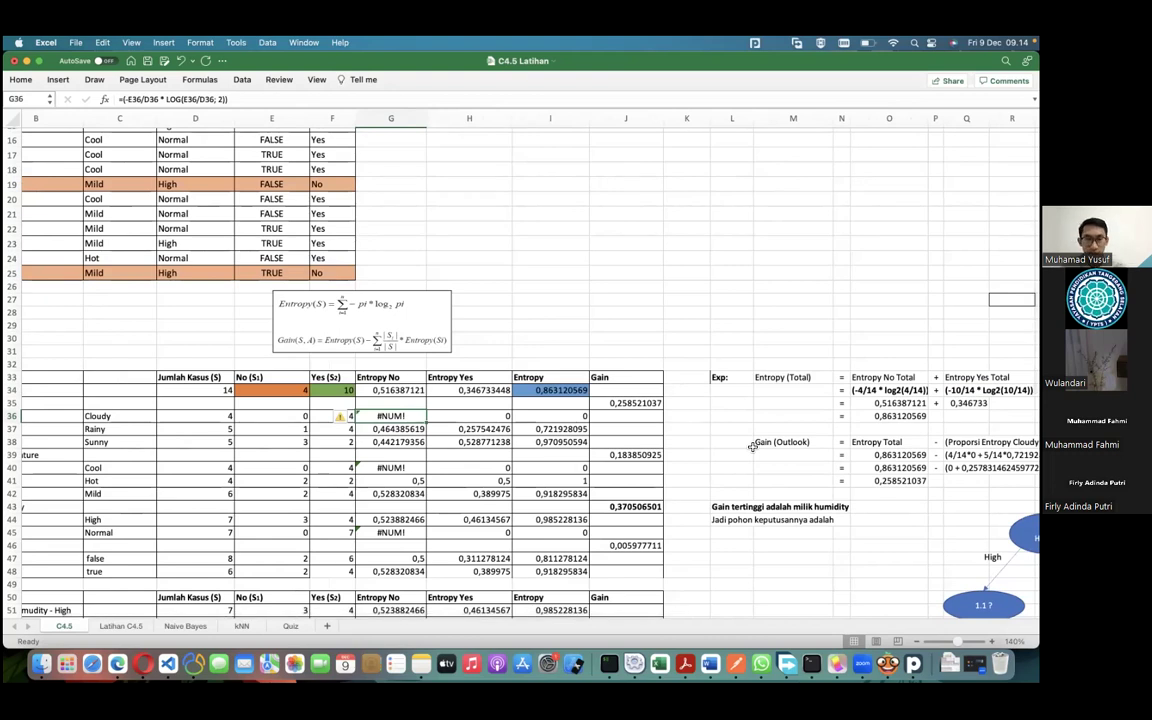
Point out the Outlook, Temperature, Humidity and Windy attribute labels in the root-node table
{"action": "scroll", "coordinate": [754, 444], "scroll_direction": "left", "scroll_amount": 3}
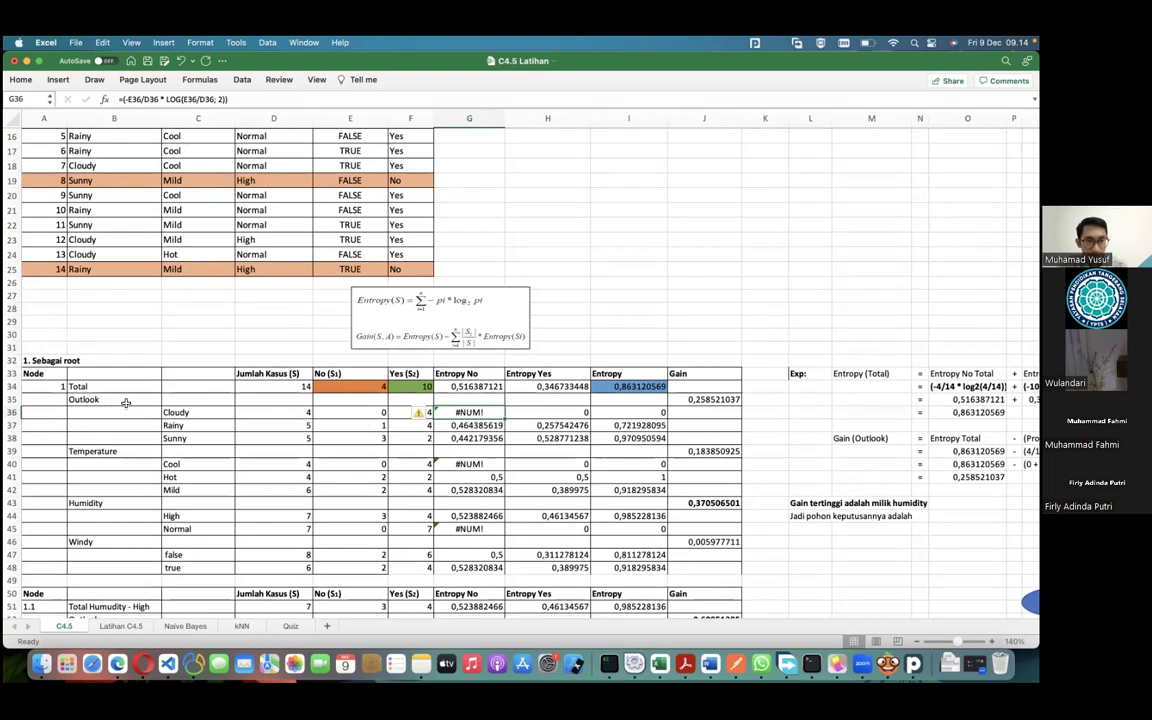
{"action": "left_click", "coordinate": [120, 401]}
{"action": "left_click", "coordinate": [128, 451]}
{"action": "left_click", "coordinate": [107, 503]}
{"action": "left_click", "coordinate": [110, 546]}
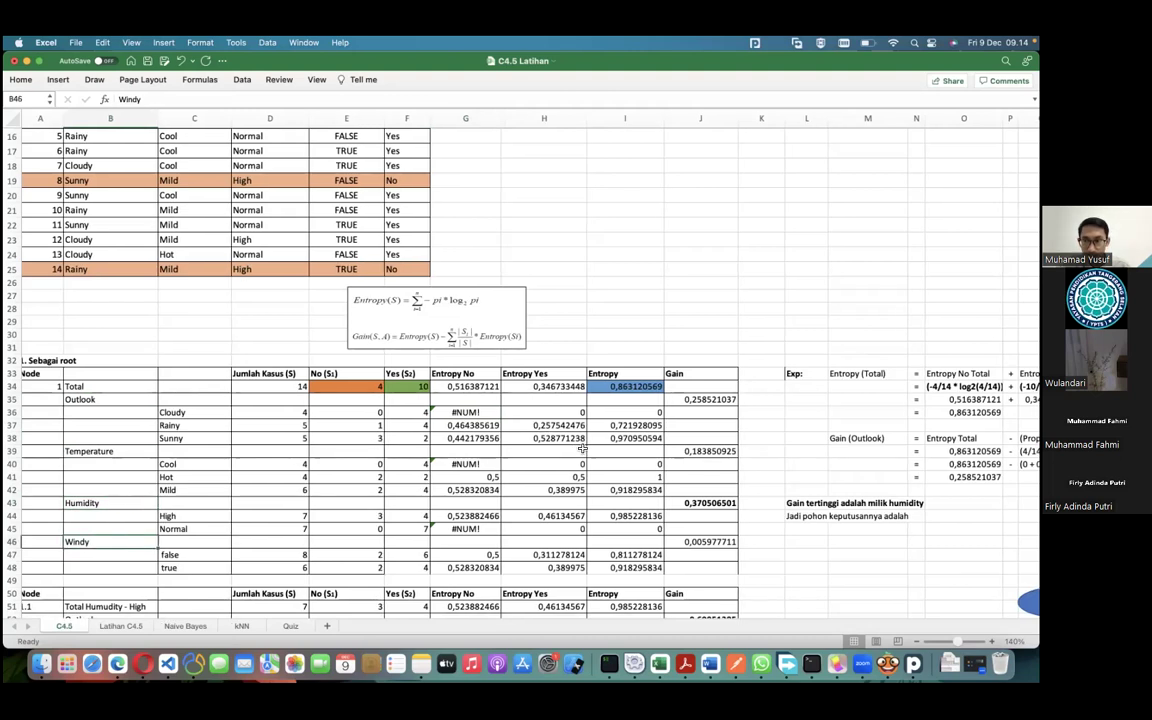
Inspect the total entropy's formula and review the worked Gain (Outlook) calculation that uses it
{"action": "scroll", "coordinate": [582, 449], "scroll_direction": "right", "scroll_amount": 5}
{"action": "scroll", "coordinate": [582, 449], "scroll_direction": "right", "scroll_amount": 3}
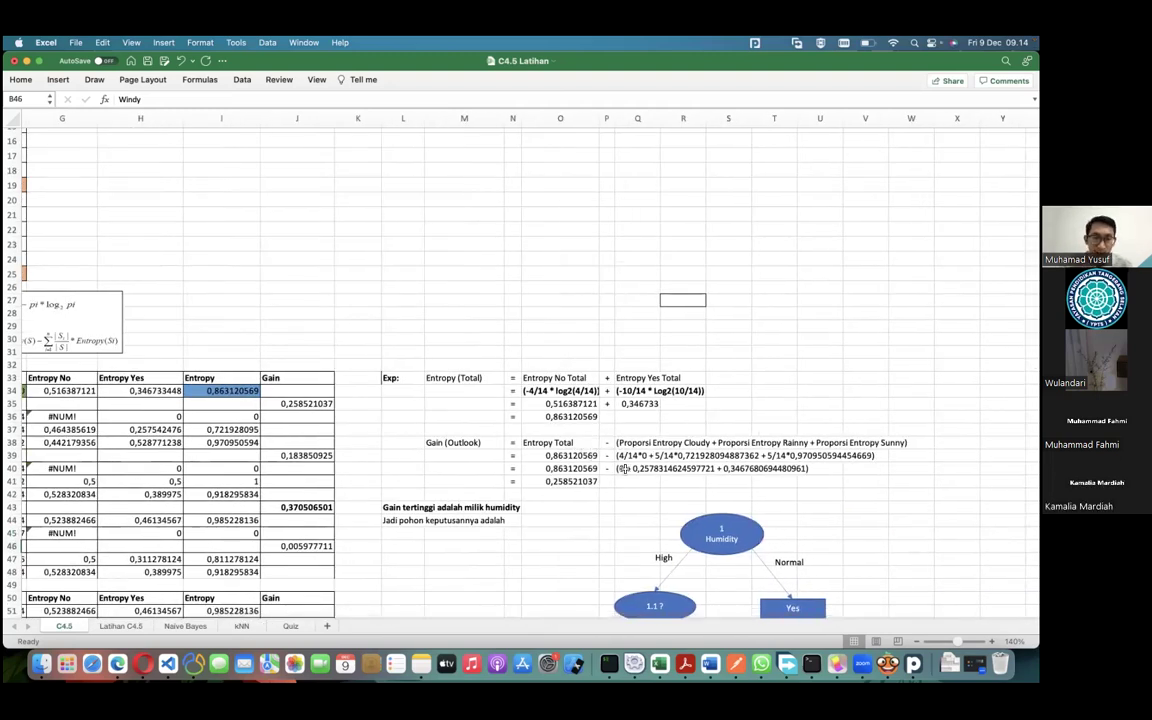
{"action": "left_click", "coordinate": [247, 392]}
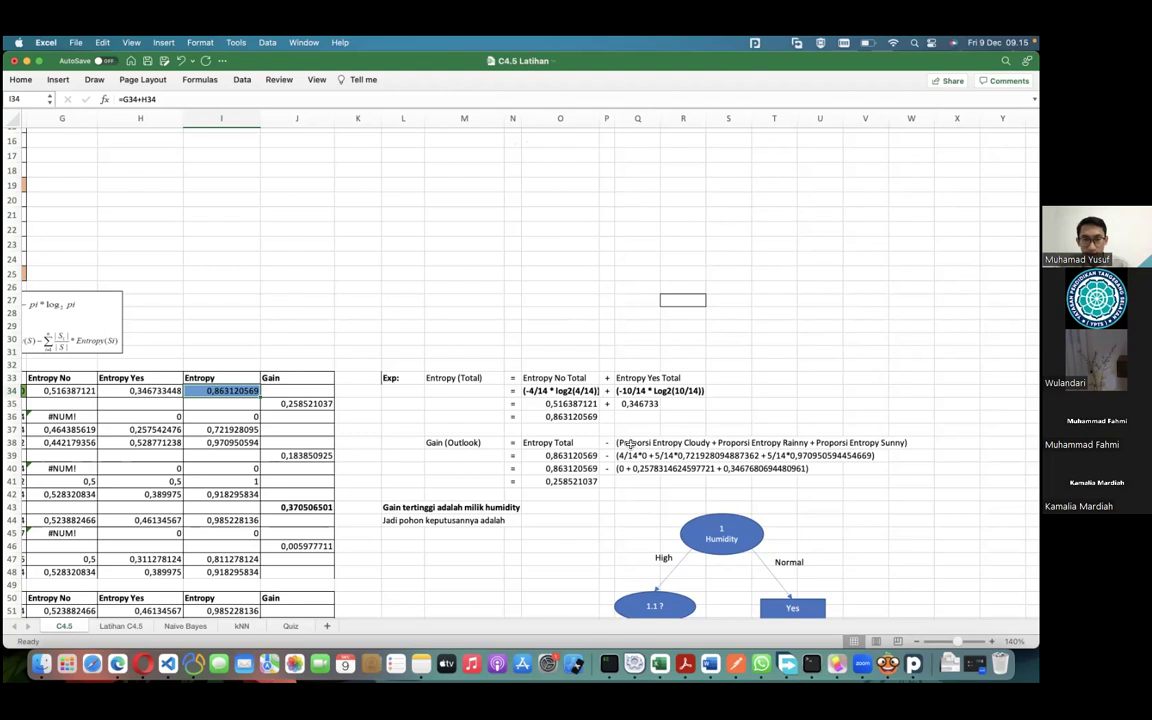
{"action": "scroll", "coordinate": [630, 443], "scroll_direction": "down", "scroll_amount": 2}
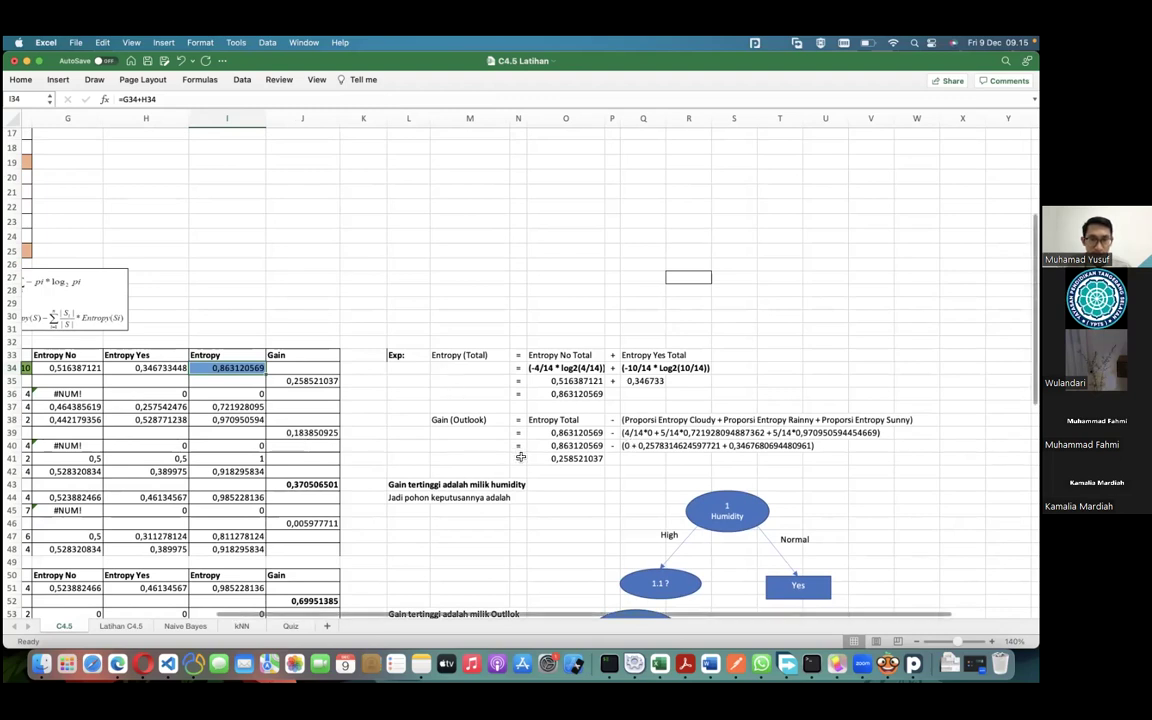
Check the gain cells of Outlook, Temperature and Windy in the root-node table
{"action": "left_click", "coordinate": [308, 381]}
{"action": "left_click", "coordinate": [314, 432]}
{"action": "left_click", "coordinate": [300, 523]}
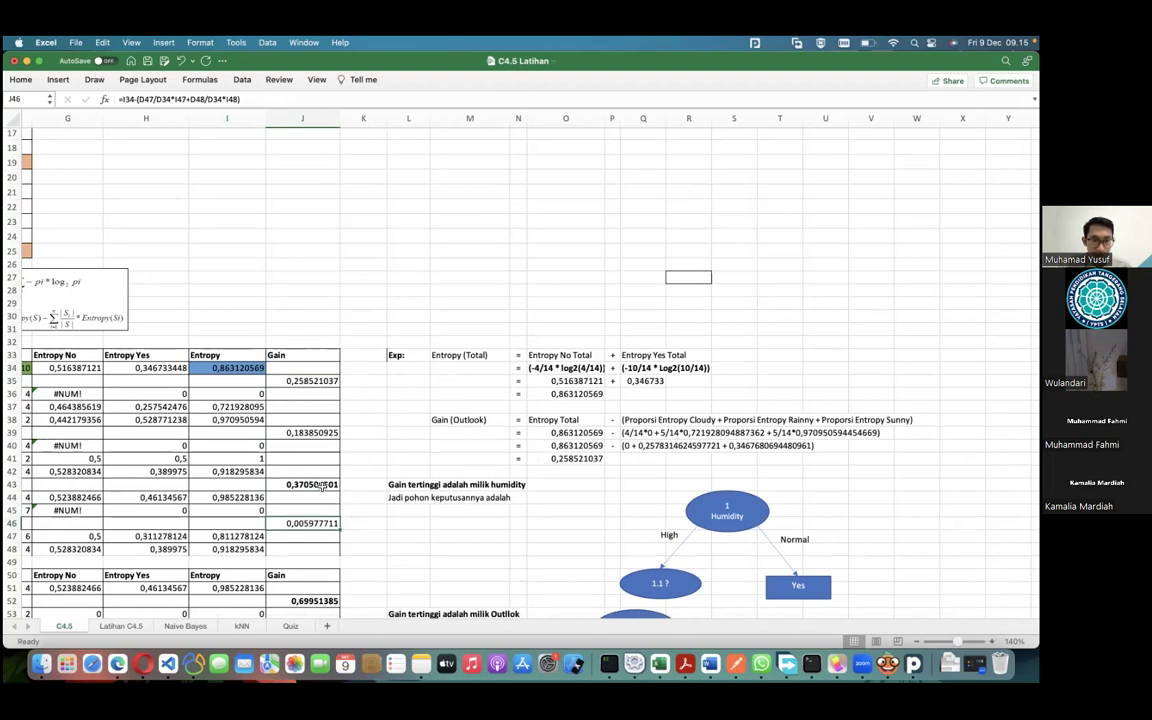
Select Humidity's gain as the highest root-node gain and view the decision tree with Humidity as its root
{"action": "scroll", "coordinate": [305, 440], "scroll_direction": "left", "scroll_amount": 5}
{"action": "scroll", "coordinate": [322, 487], "scroll_direction": "left", "scroll_amount": 3}
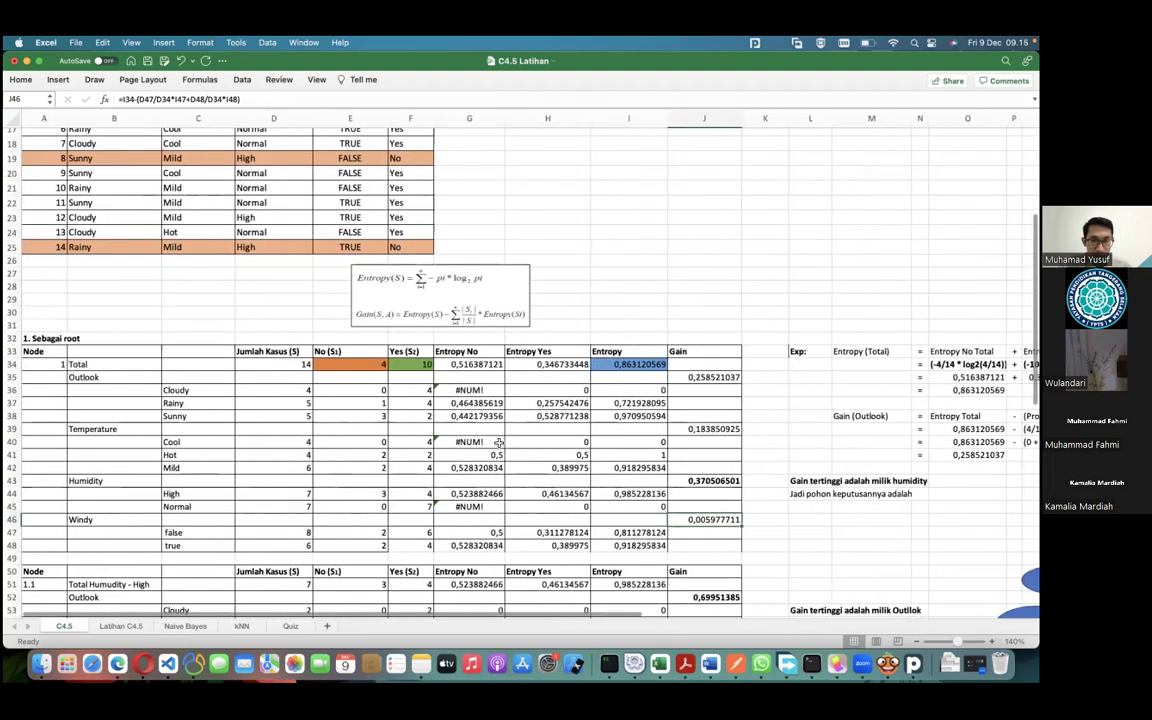
{"action": "left_click", "coordinate": [716, 481]}
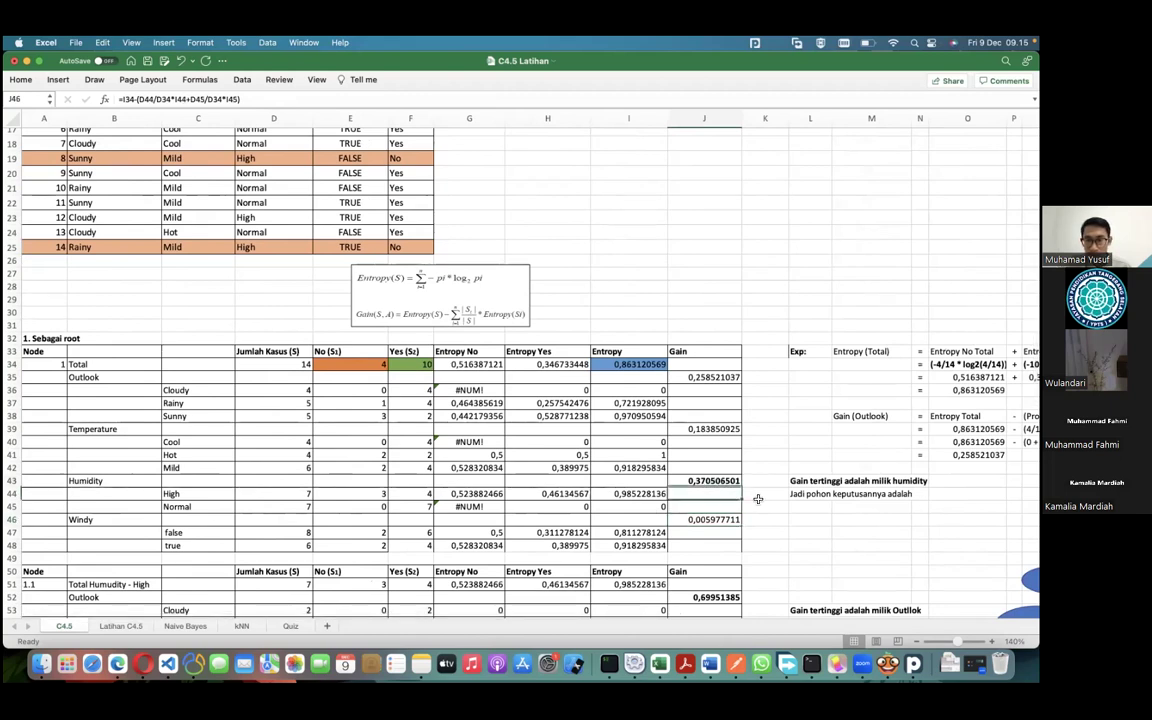
{"action": "scroll", "coordinate": [740, 490], "scroll_direction": "right", "scroll_amount": 2}
{"action": "scroll", "coordinate": [760, 498], "scroll_direction": "right", "scroll_amount": 4}
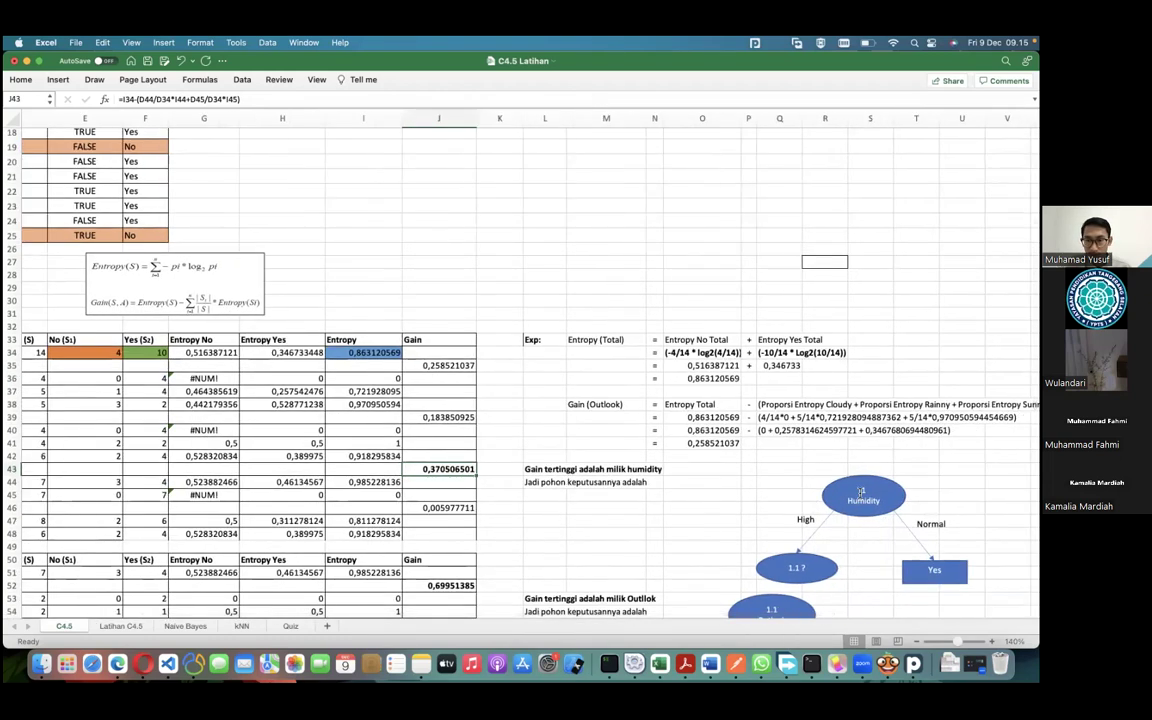
Compare the Humidity attribute's High and Normal rows in the root-node table with the branches of the decision tree
{"action": "scroll", "coordinate": [727, 486], "scroll_direction": "left", "scroll_amount": 5}
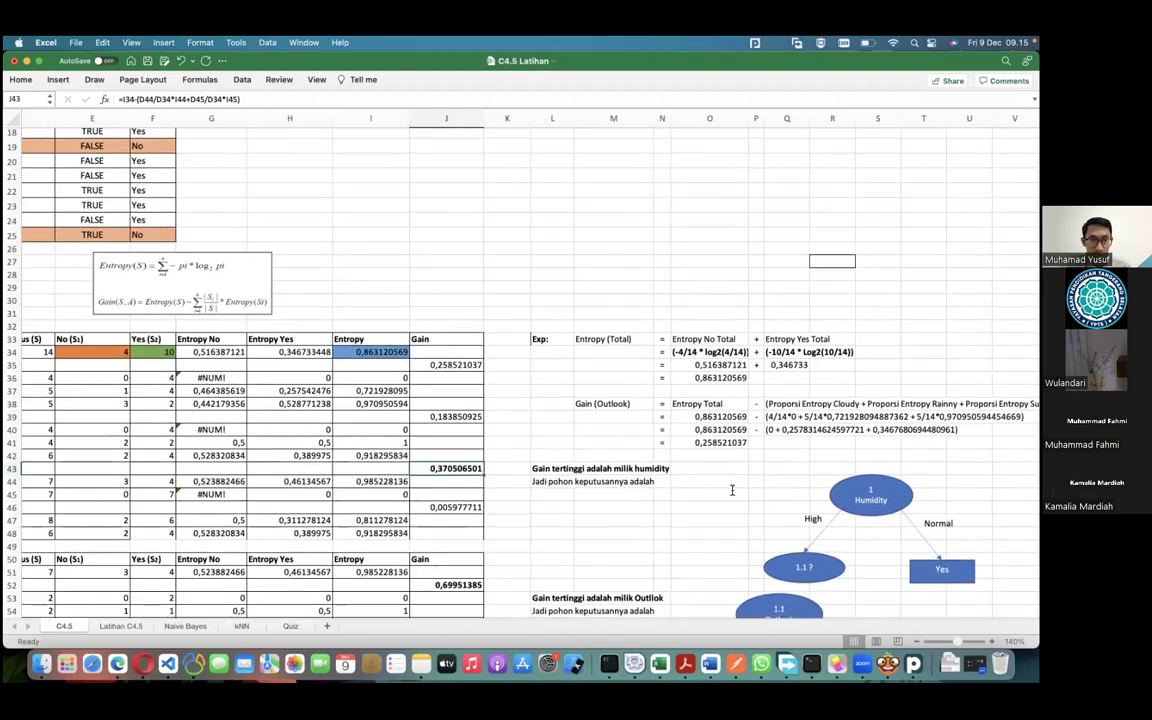
{"action": "scroll", "coordinate": [201, 480], "scroll_direction": "down", "scroll_amount": 1}
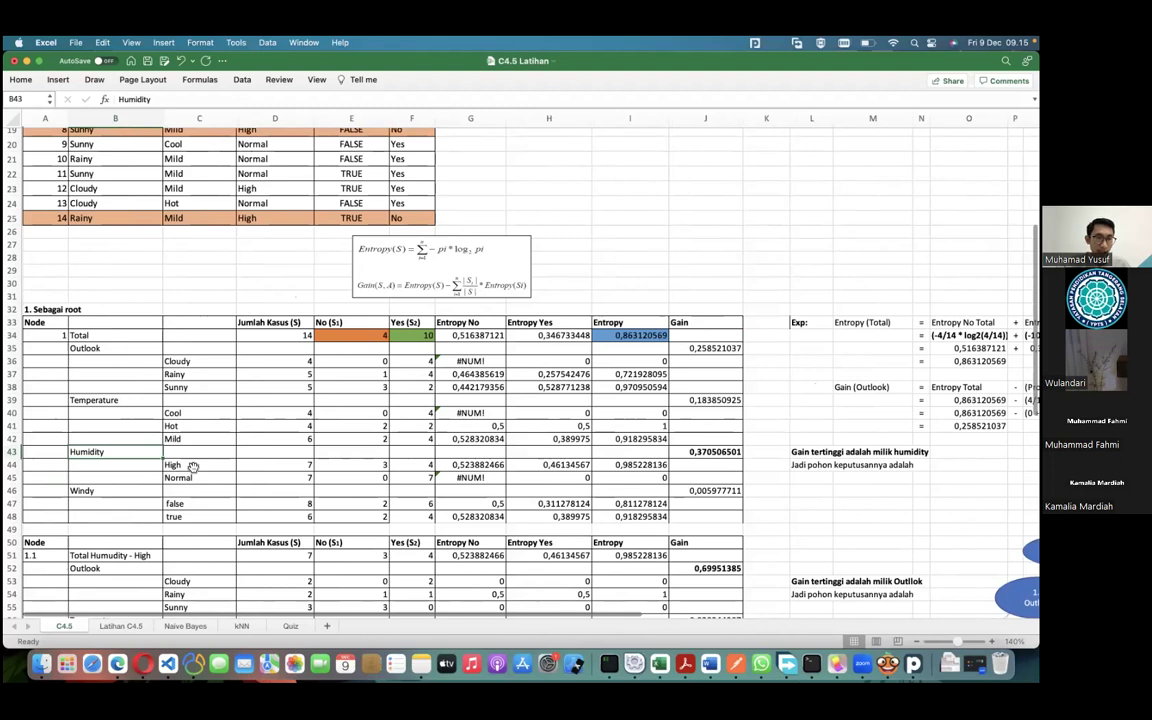
{"action": "scroll", "coordinate": [654, 451], "scroll_direction": "right", "scroll_amount": 5}
{"action": "scroll", "coordinate": [700, 430], "scroll_direction": "down", "scroll_amount": 3}
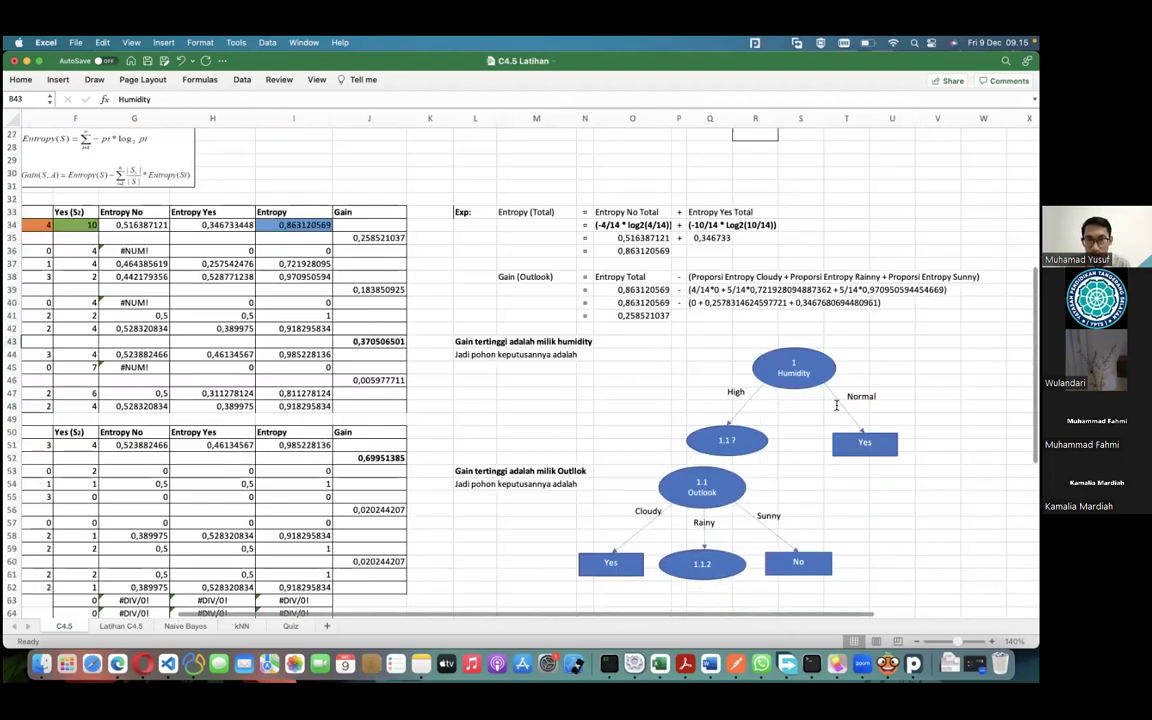
{"action": "scroll", "coordinate": [836, 405], "scroll_direction": "up", "scroll_amount": 2}
{"action": "scroll", "coordinate": [836, 405], "scroll_direction": "left", "scroll_amount": 1}
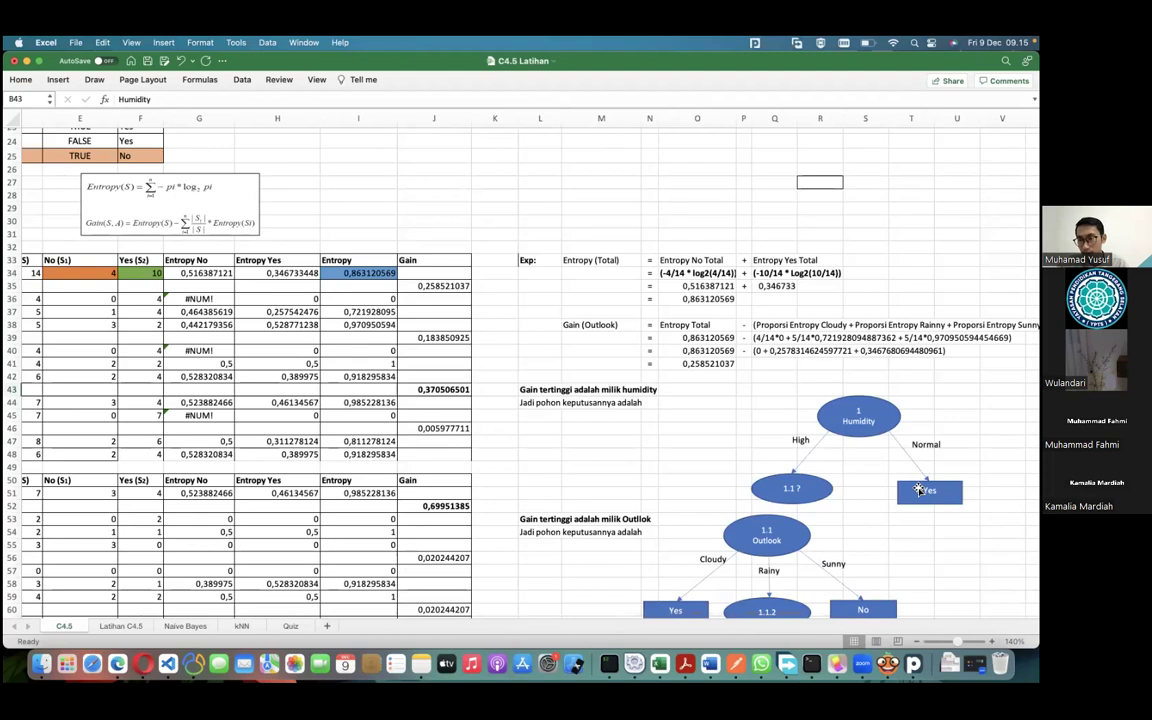
Check the case count of Humidity's Normal value and review the tree's branches under the Humidity root
{"action": "scroll", "coordinate": [653, 458], "scroll_direction": "left", "scroll_amount": 5}
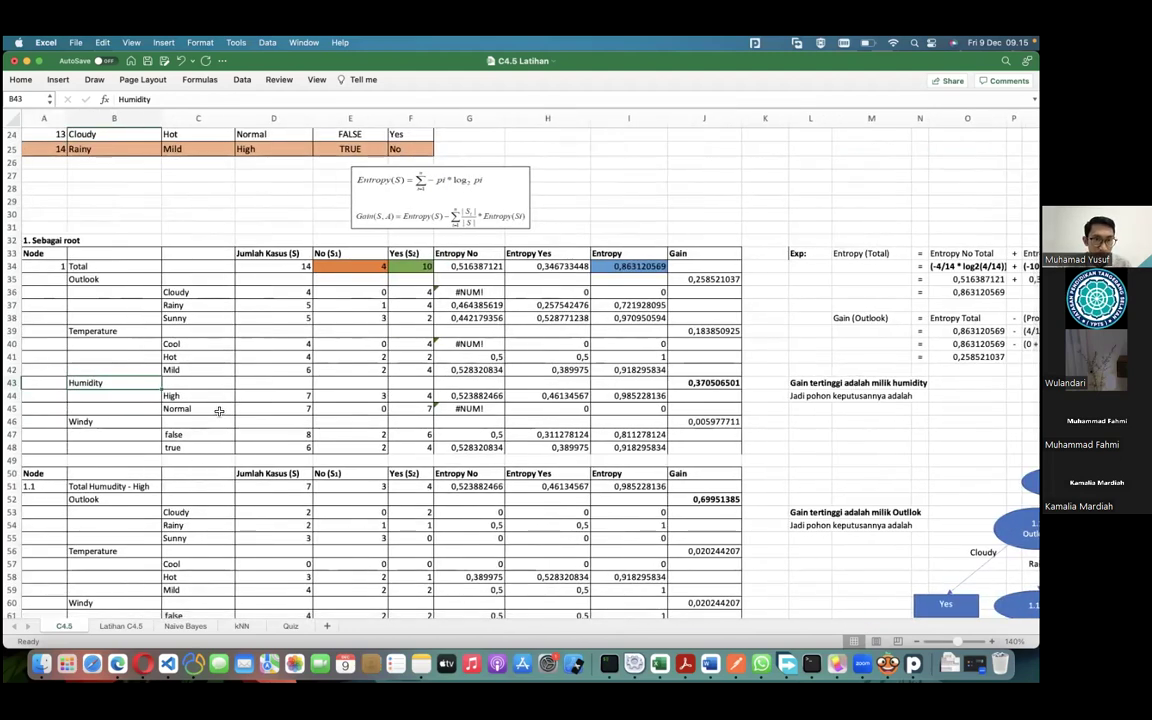
{"action": "left_click", "coordinate": [218, 409]}
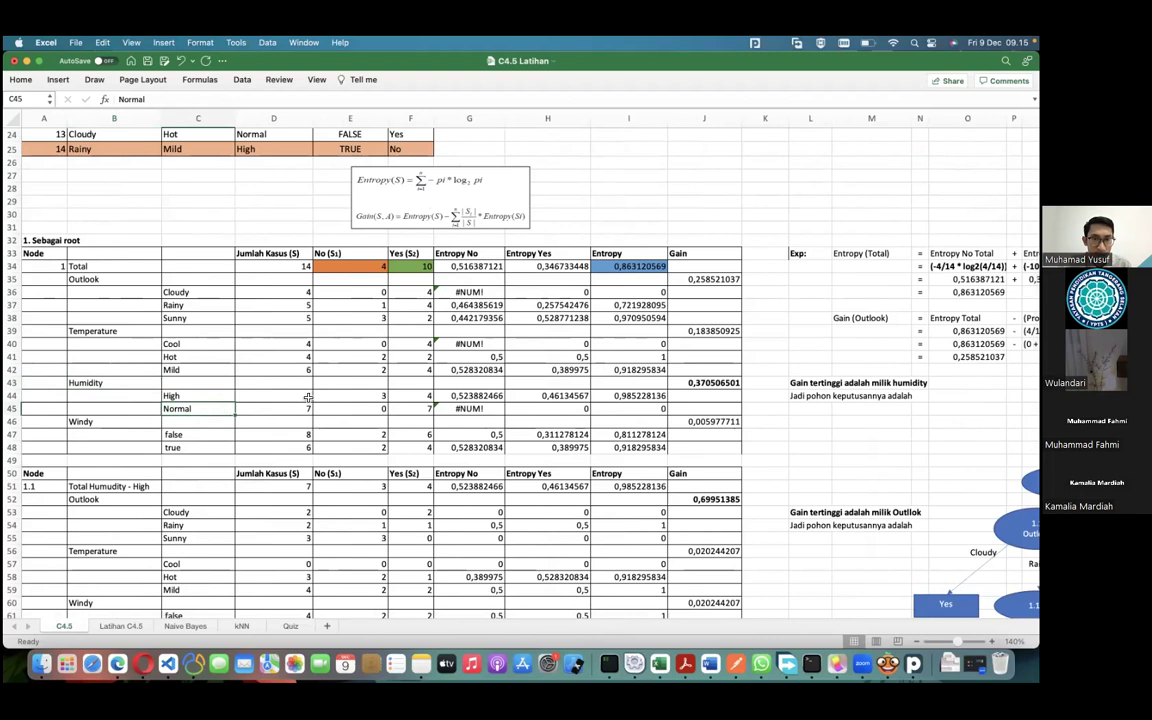
{"action": "key", "text": "Right"}
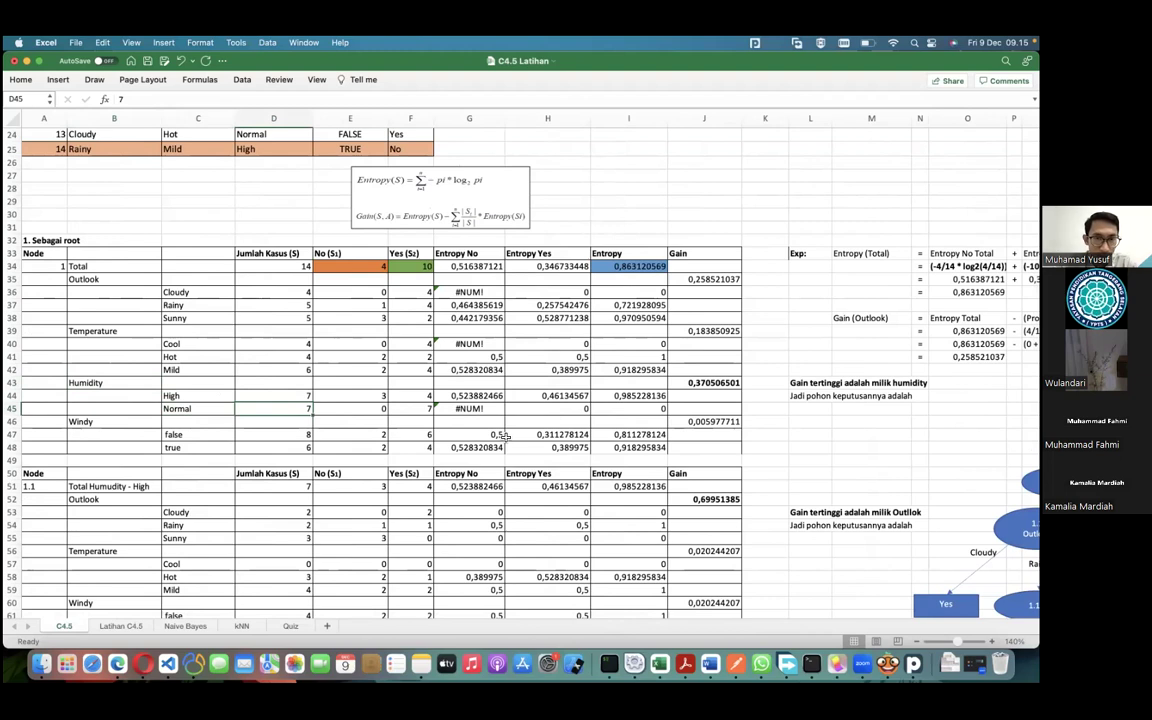
{"action": "scroll", "coordinate": [803, 430], "scroll_direction": "right", "scroll_amount": 5}
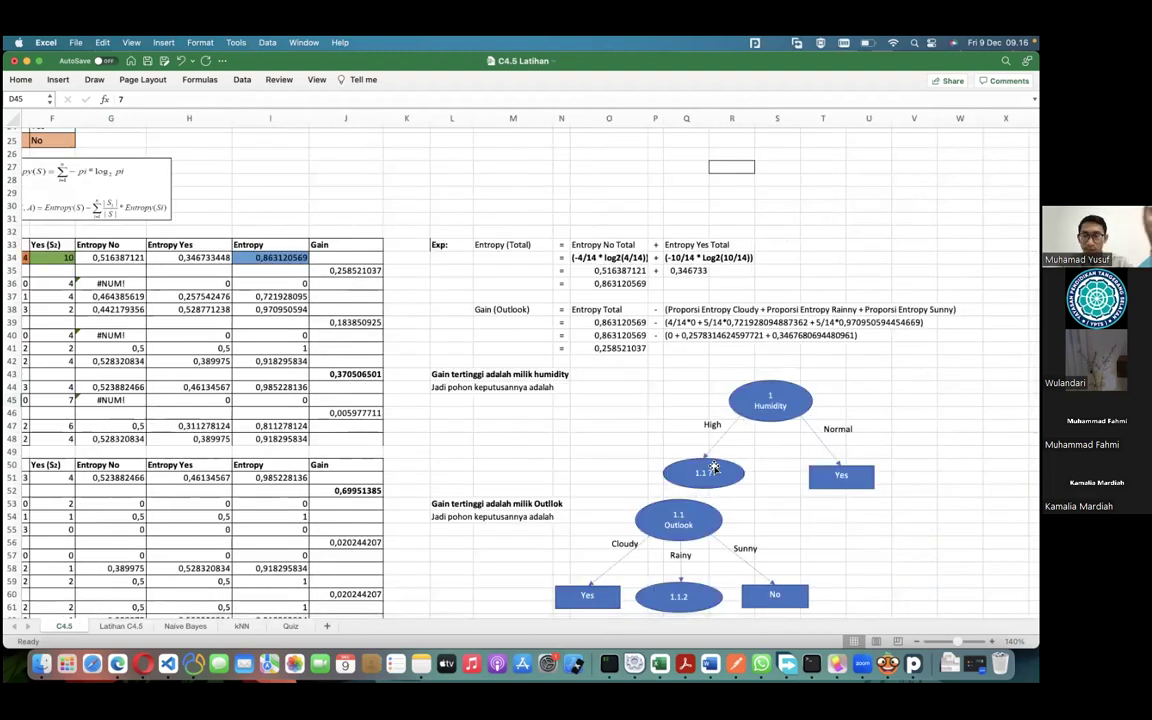
Inspect the Yes count and label of Humidity's High row, and select the High-humidity total label in the node 1.1 table
{"action": "scroll", "coordinate": [391, 380], "scroll_direction": "left", "scroll_amount": 5}
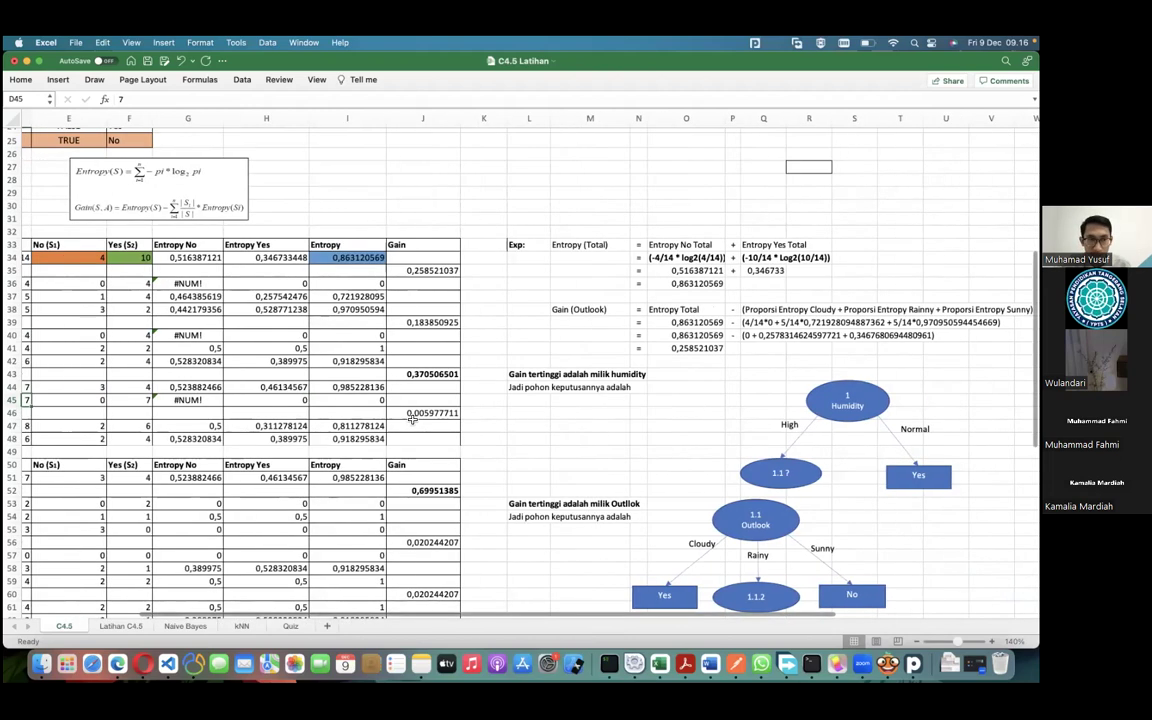
{"action": "scroll", "coordinate": [381, 386], "scroll_direction": "left", "scroll_amount": 3}
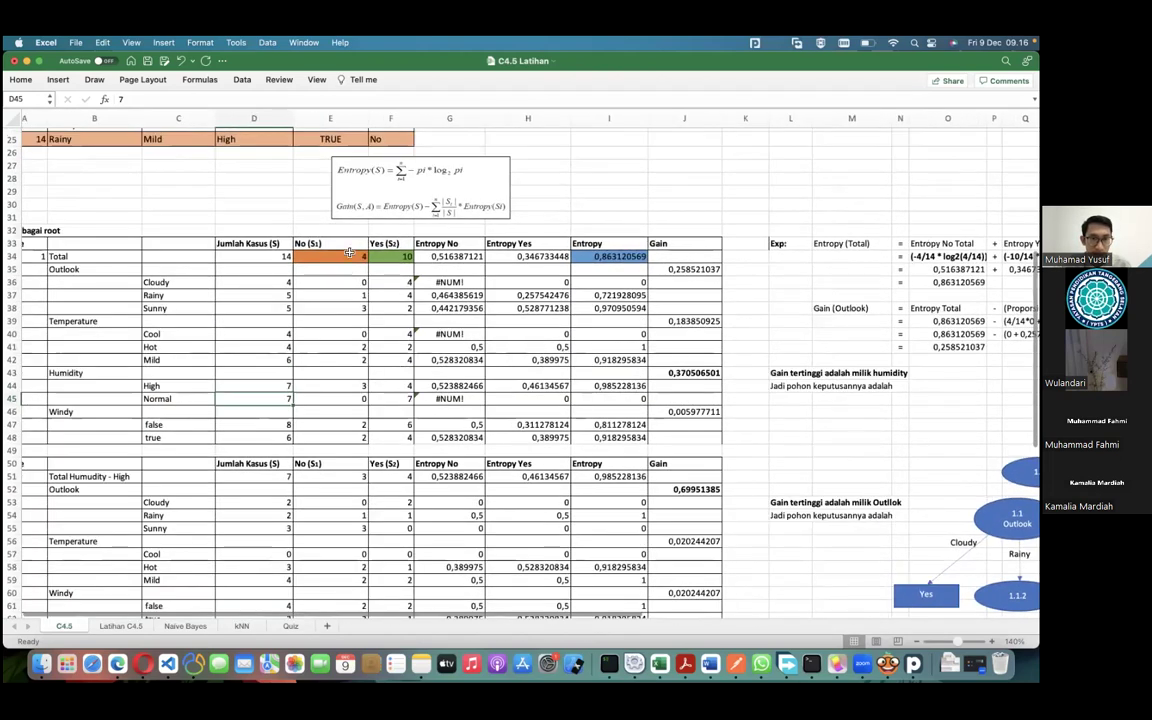
{"action": "left_click", "coordinate": [420, 389]}
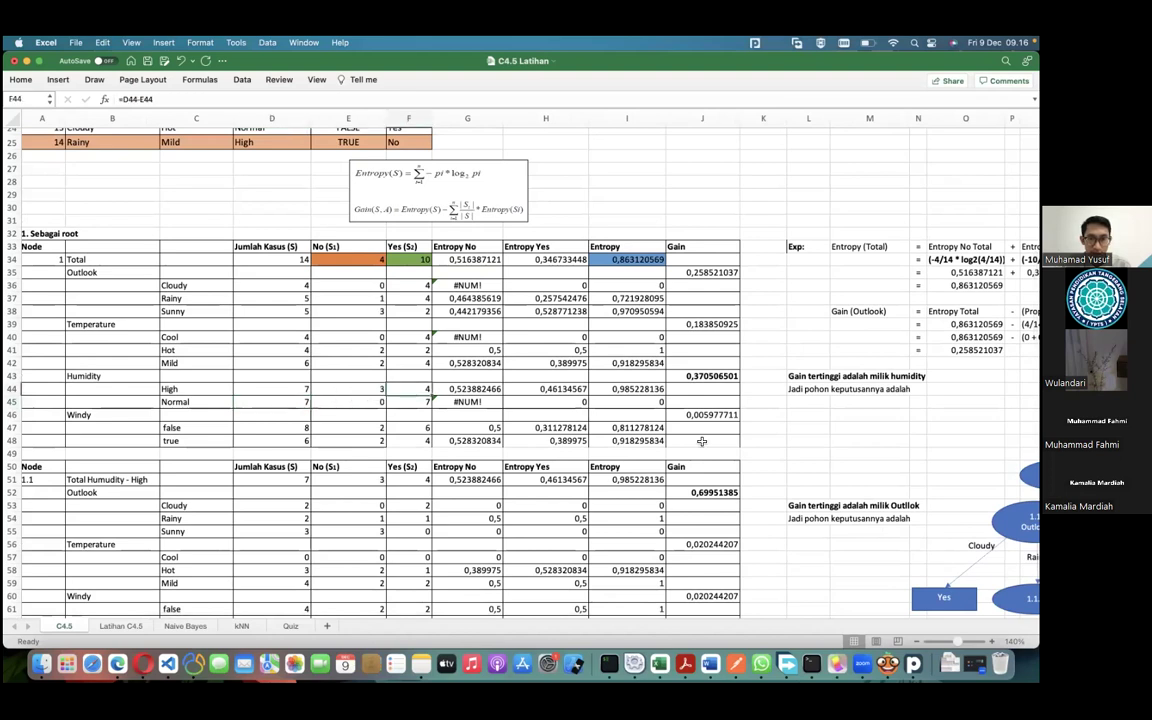
{"action": "scroll", "coordinate": [230, 370], "scroll_direction": "right", "scroll_amount": 2}
{"action": "left_click", "coordinate": [149, 383]}
{"action": "scroll", "coordinate": [346, 406], "scroll_direction": "left", "scroll_amount": 2}
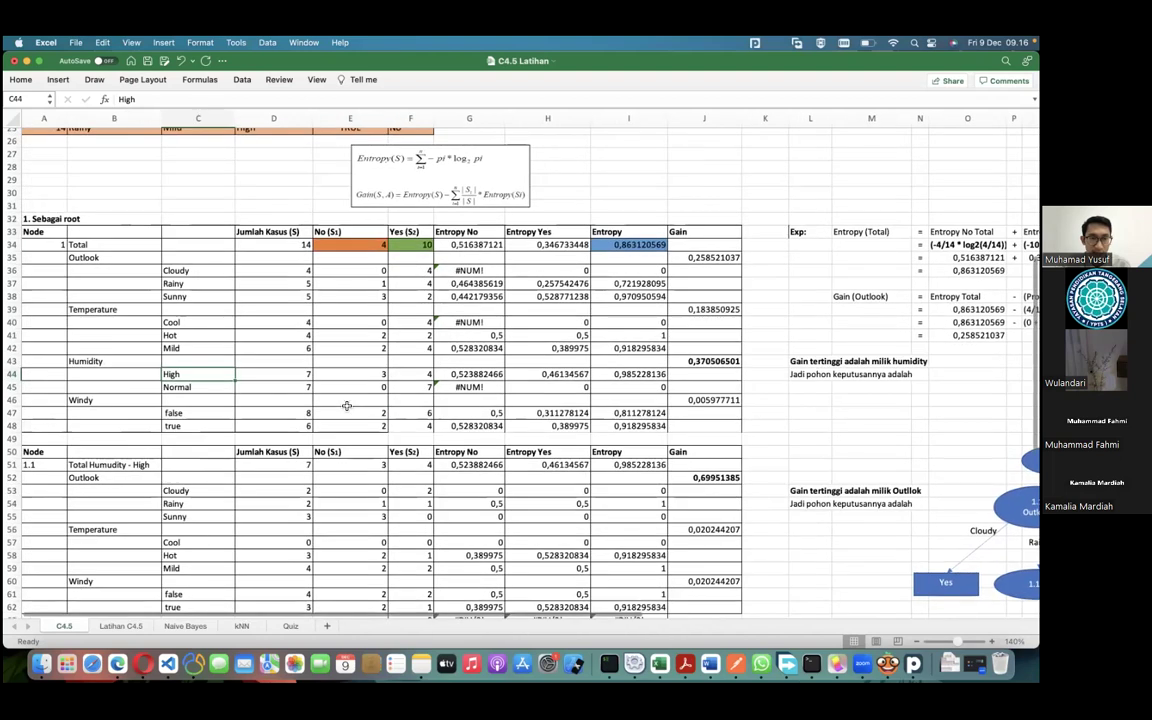
{"action": "scroll", "coordinate": [346, 406], "scroll_direction": "down", "scroll_amount": 5}
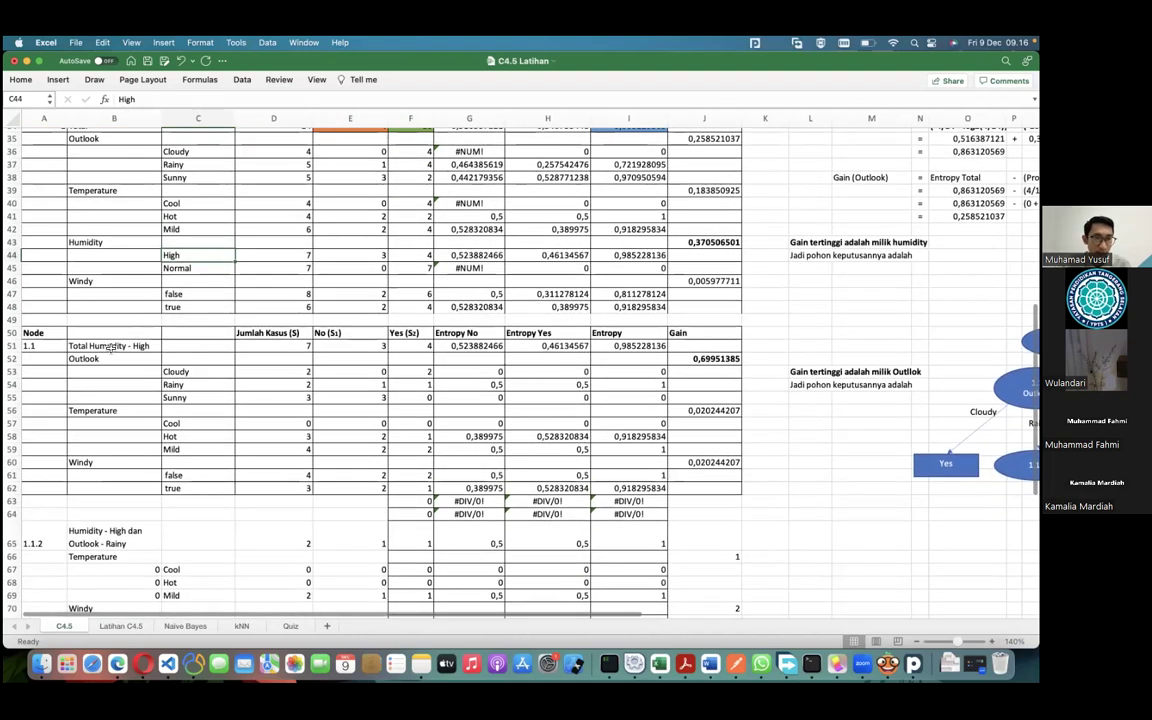
{"action": "left_click", "coordinate": [133, 347]}
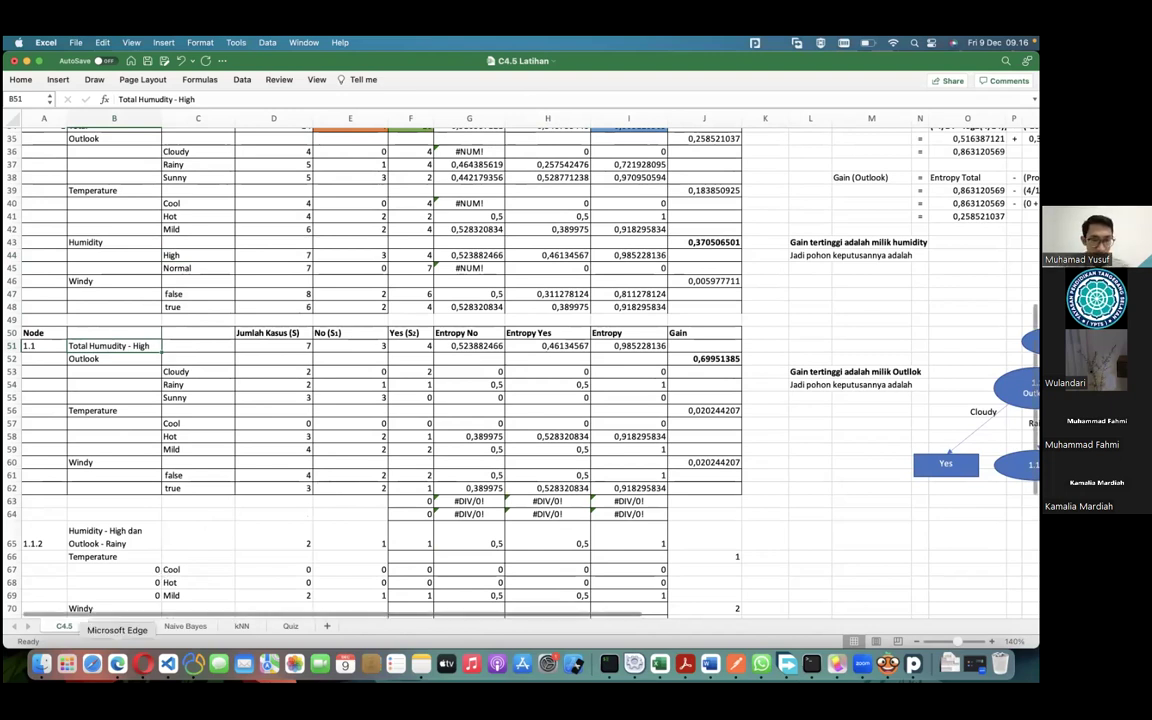
Switch to Microsoft Edge, open the BUSINESS INTELLIGENCE course, and disconnect the Pritunl VPN so the course page can load
{"action": "left_click", "coordinate": [117, 664]}
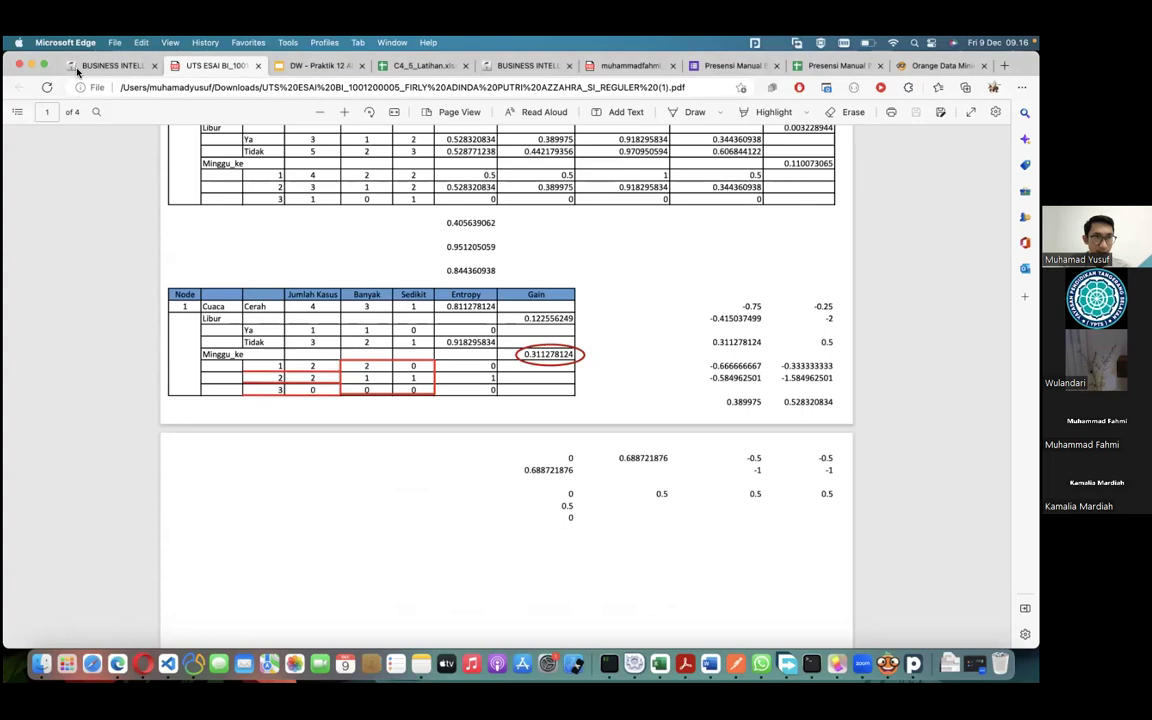
{"action": "left_click", "coordinate": [83, 68]}
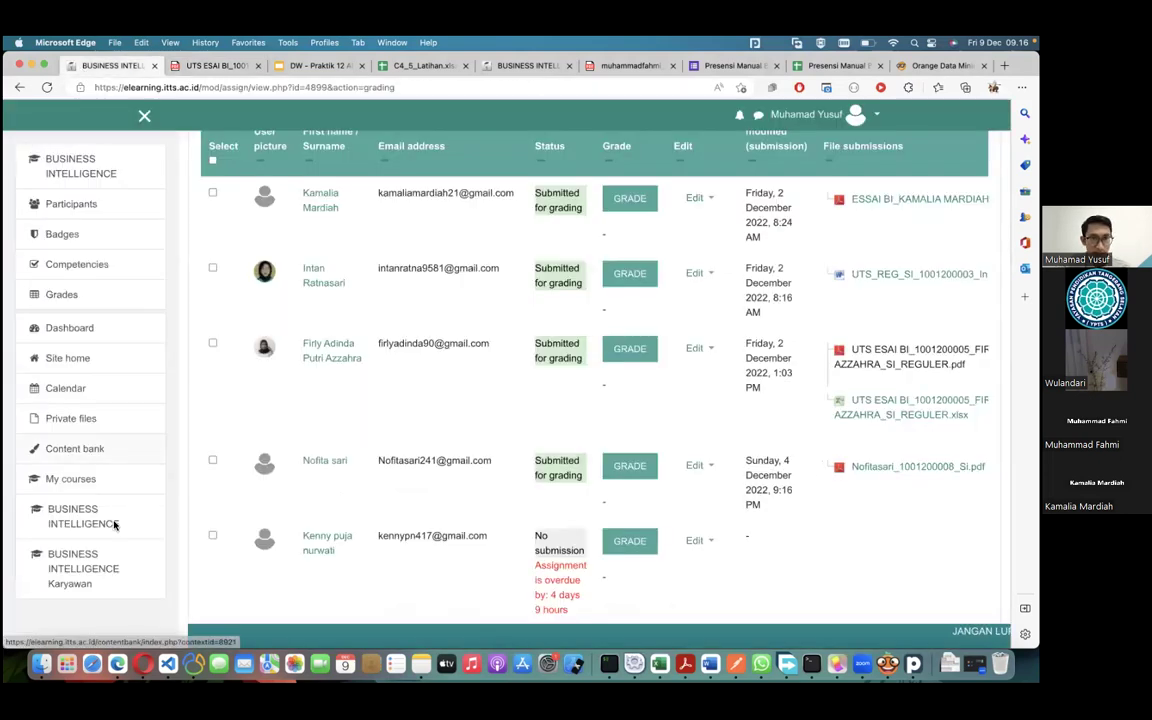
{"action": "left_click", "coordinate": [112, 520]}
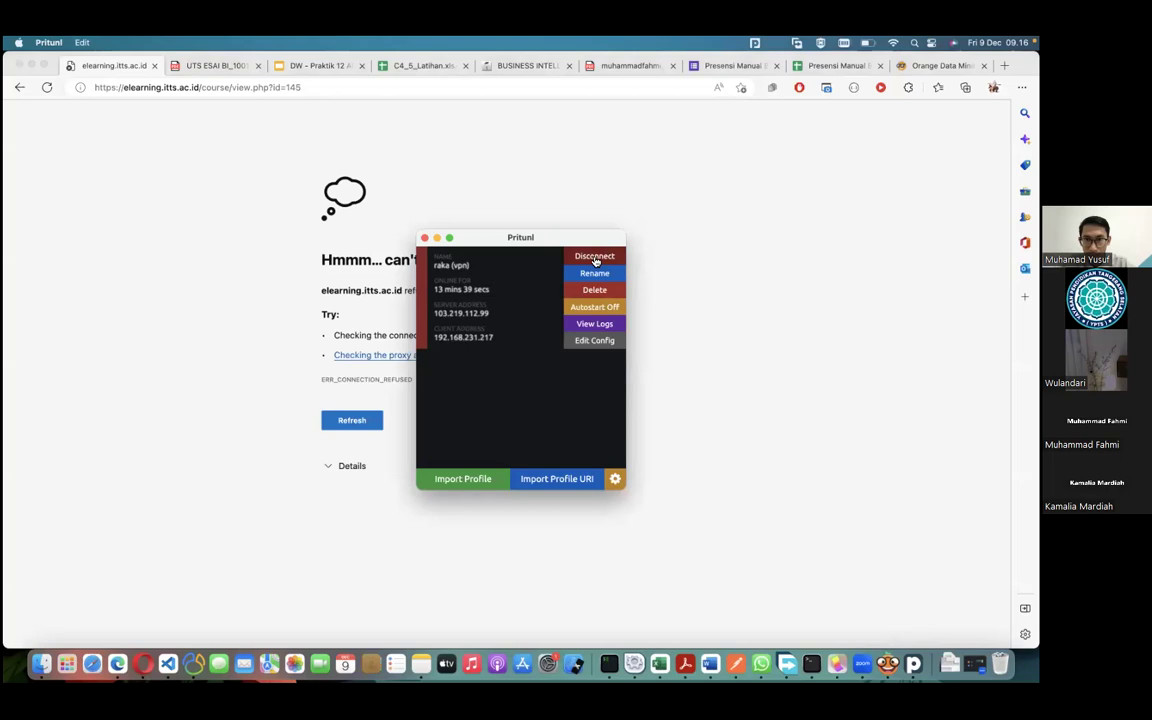
{"action": "left_click", "coordinate": [596, 258]}
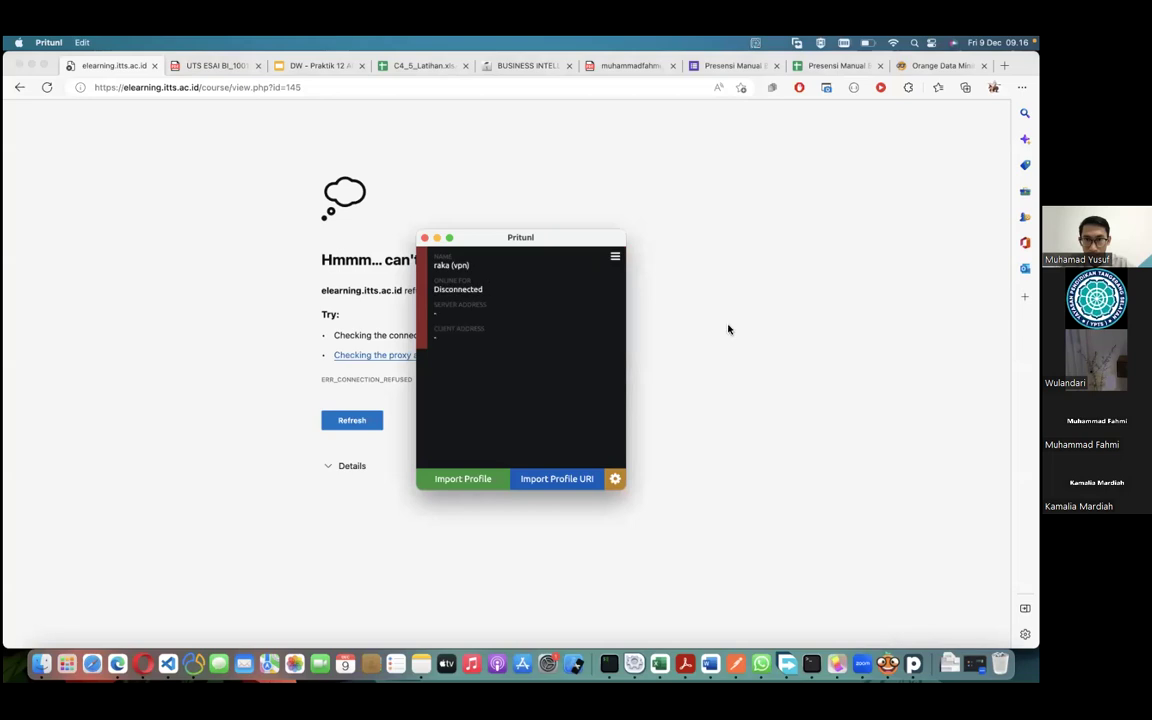
{"action": "left_click", "coordinate": [740, 340]}
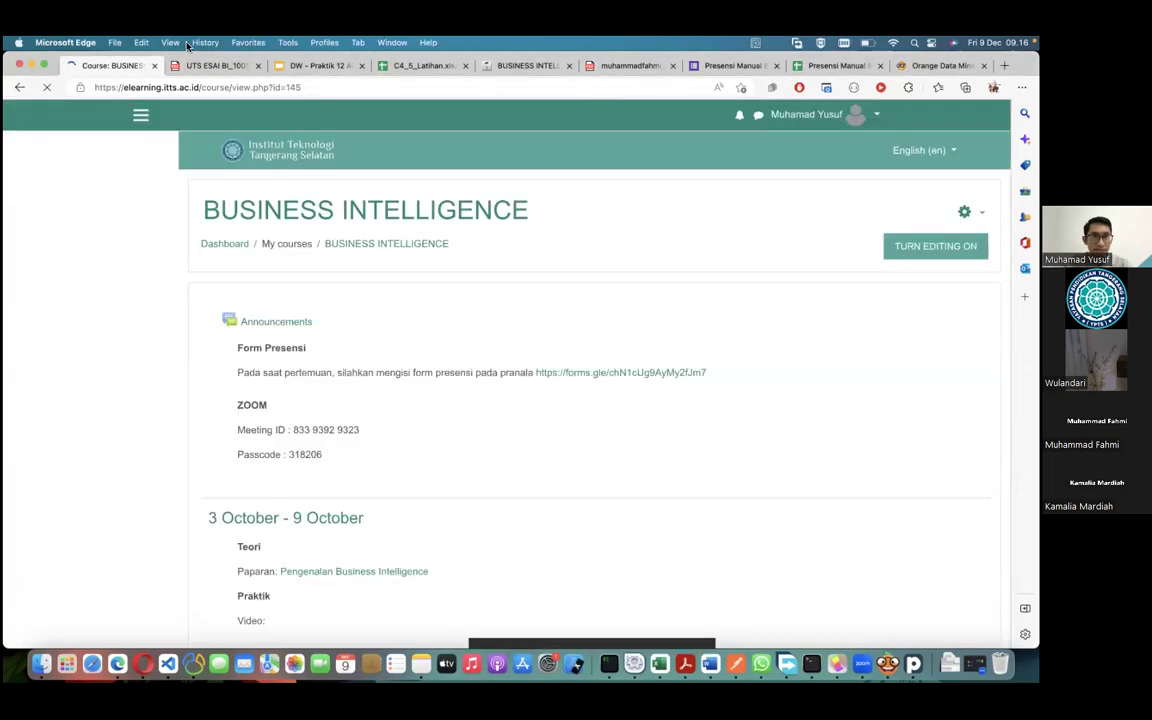
Open the Algoritma C4.5 slides from the course's 14 November - 20 November section
{"action": "scroll", "coordinate": [438, 107], "scroll_direction": "down", "scroll_amount": 15}
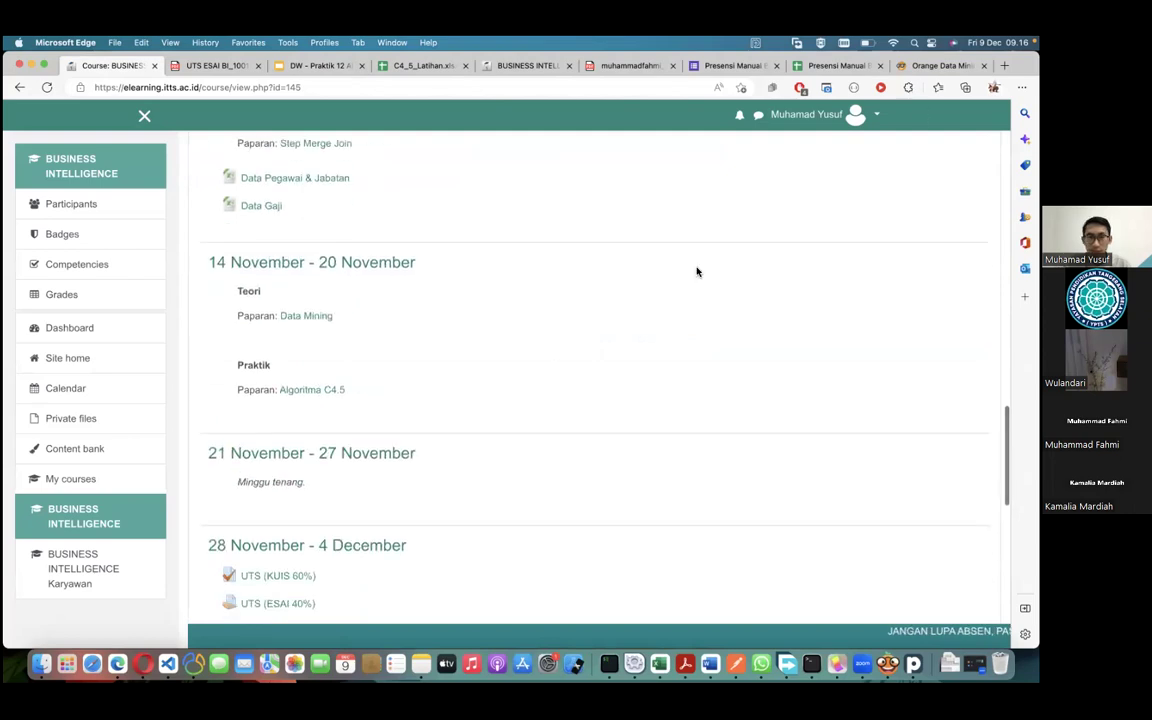
{"action": "scroll", "coordinate": [663, 437], "scroll_direction": "down", "scroll_amount": 3}
{"action": "scroll", "coordinate": [679, 522], "scroll_direction": "up", "scroll_amount": 4}
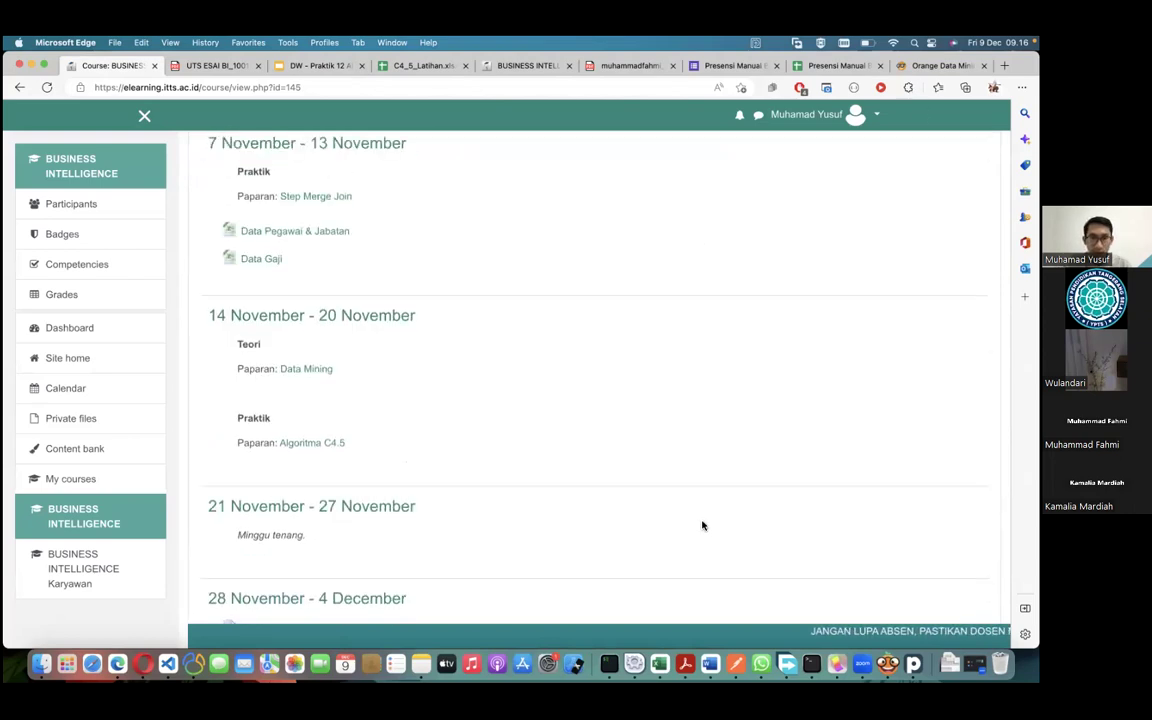
{"action": "scroll", "coordinate": [709, 531], "scroll_direction": "up", "scroll_amount": 1}
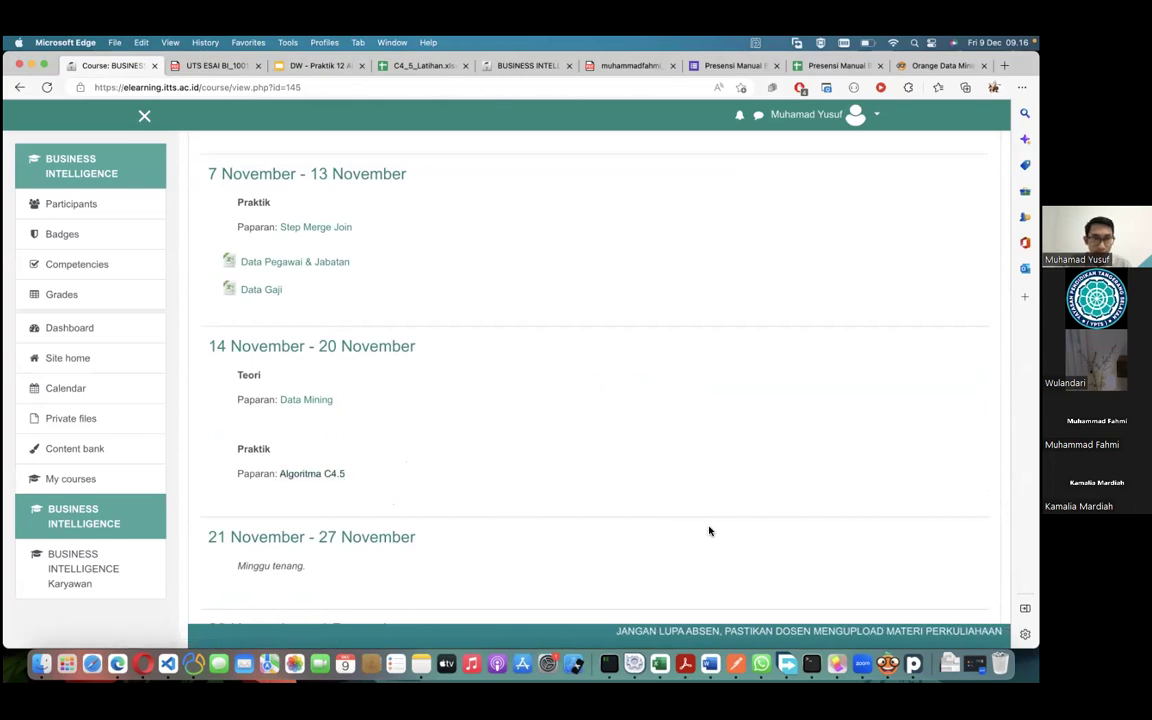
{"action": "key", "text": "Return"}
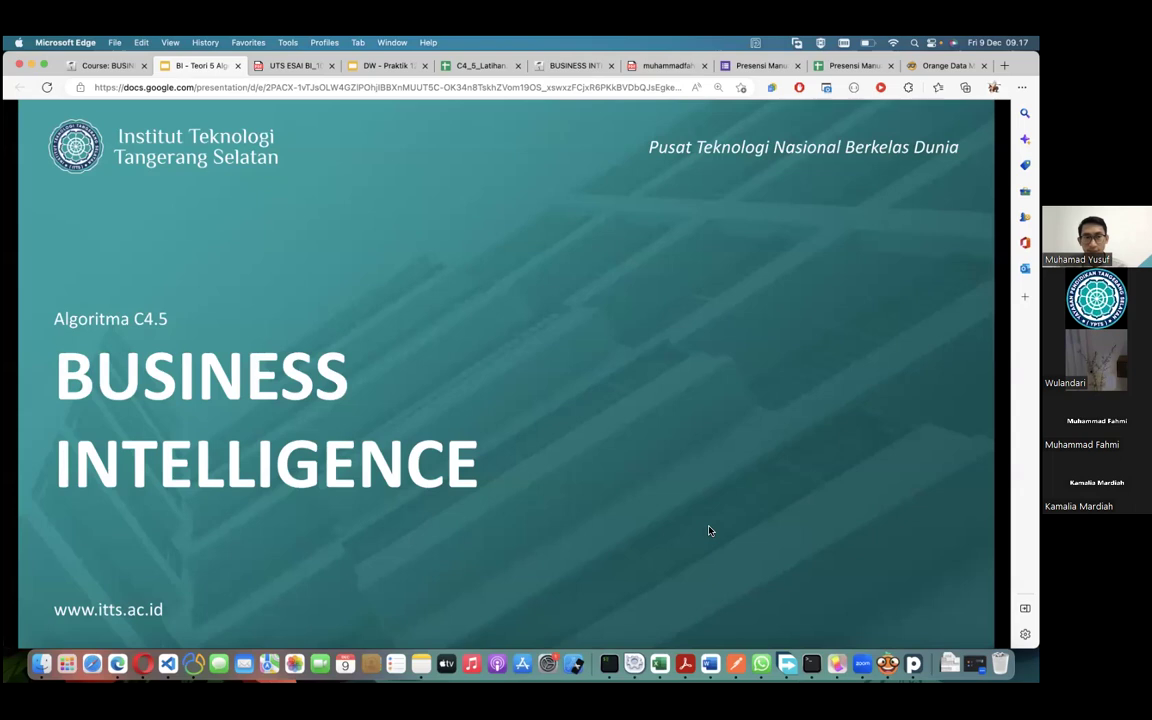
Advance the Algoritma C4.5 theory slides through the entropy and gain calculation to the node 1.1.2 table and its decision tree
{"action": "left_click", "coordinate": [708, 530]}
{"action": "left_click", "coordinate": [708, 531]}
{"action": "left_click", "coordinate": [709, 531]}
{"action": "left_click", "coordinate": [709, 531]}
{"action": "left_click", "coordinate": [709, 531]}
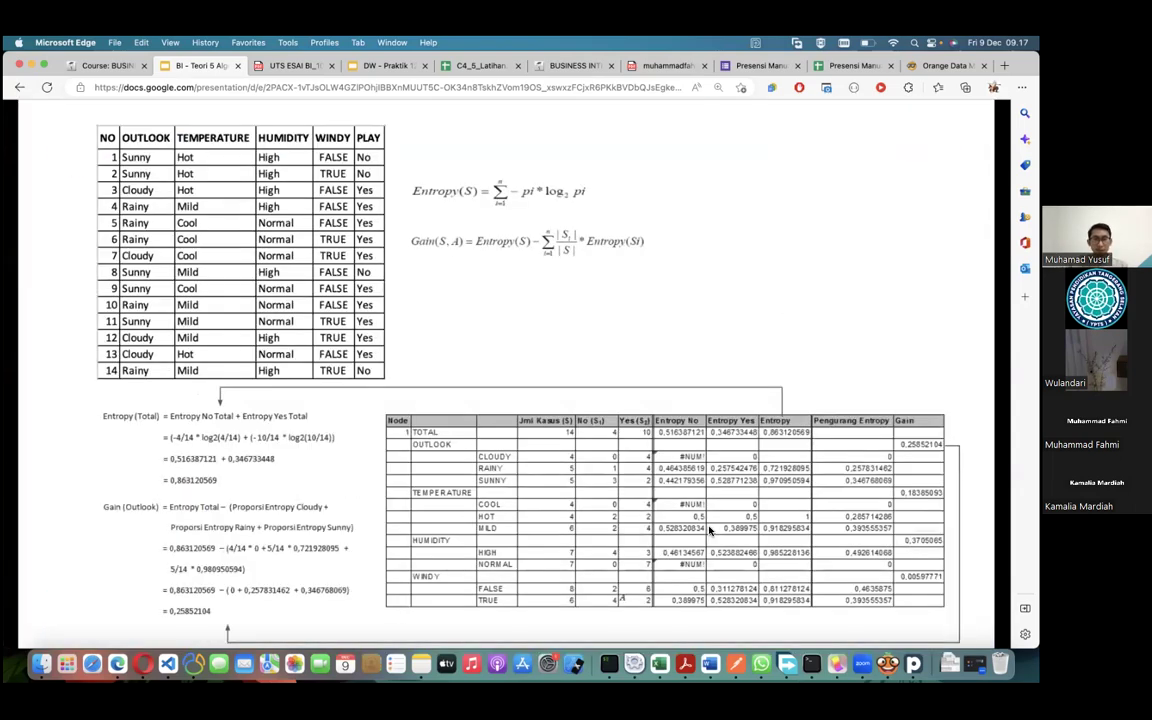
{"action": "left_click", "coordinate": [709, 531]}
{"action": "left_click", "coordinate": [709, 531]}
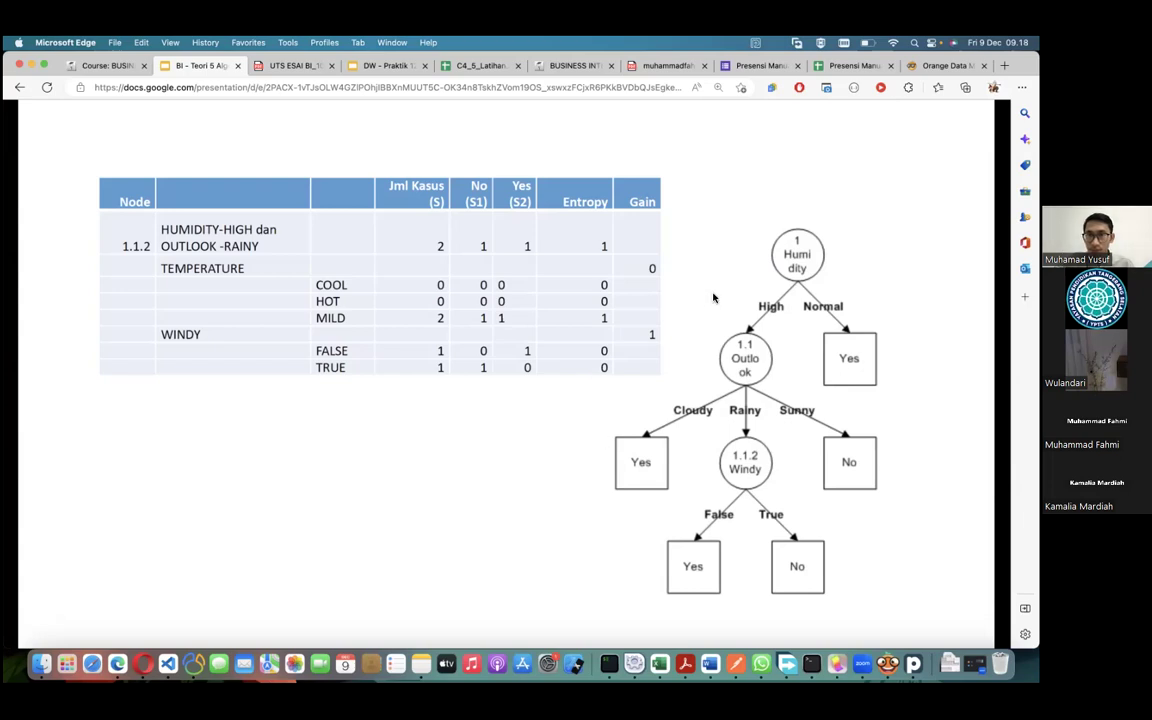
Return to the course page and open the Algoritma C4.5 practice slides from the 5 December - 11 December section in a new tab
{"action": "left_click", "coordinate": [95, 65]}
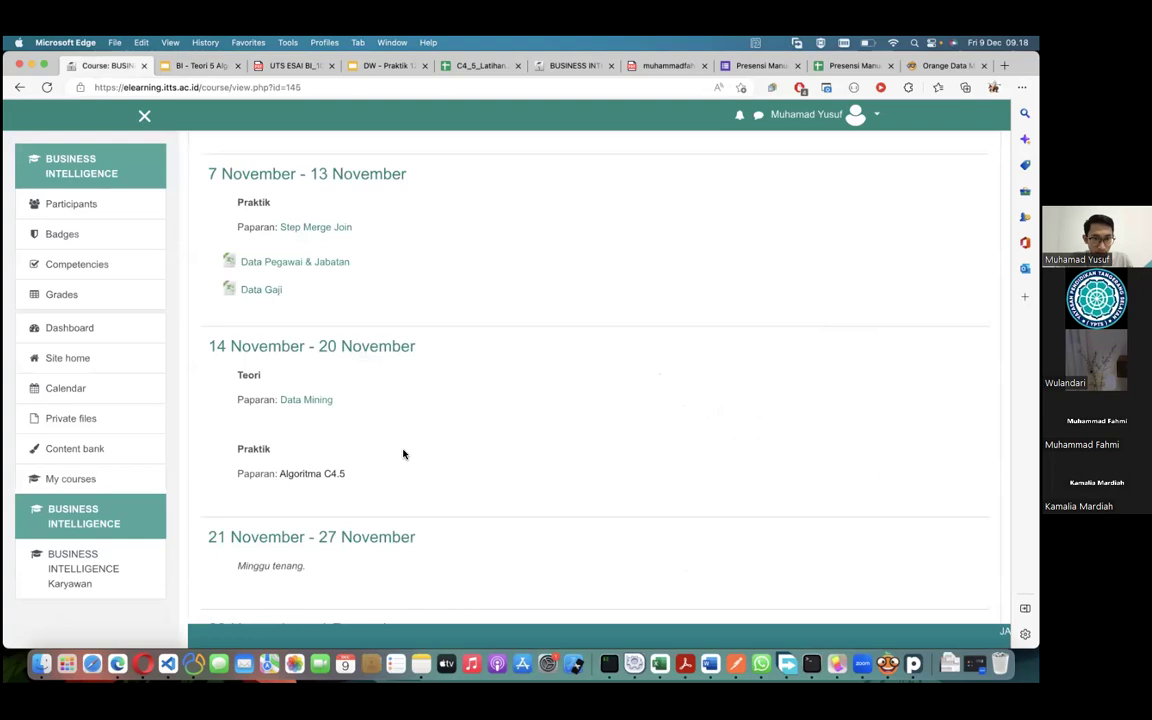
{"action": "scroll", "coordinate": [403, 454], "scroll_direction": "down", "scroll_amount": 5}
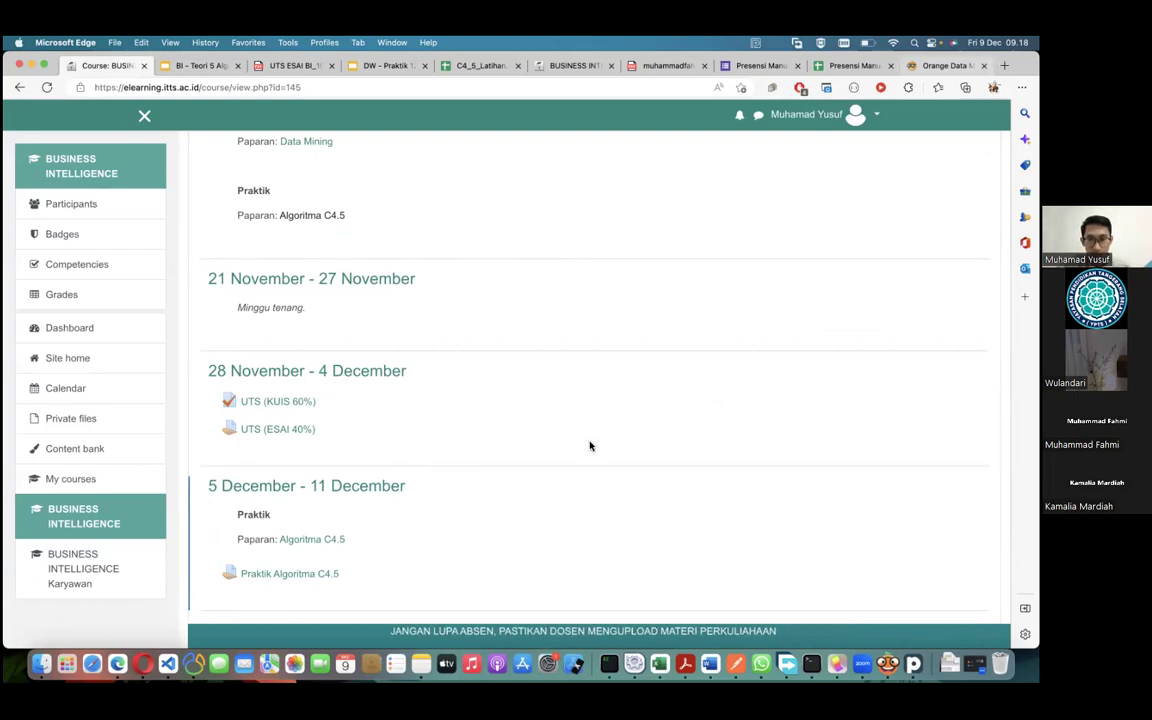
{"action": "key", "text": "super+9"}
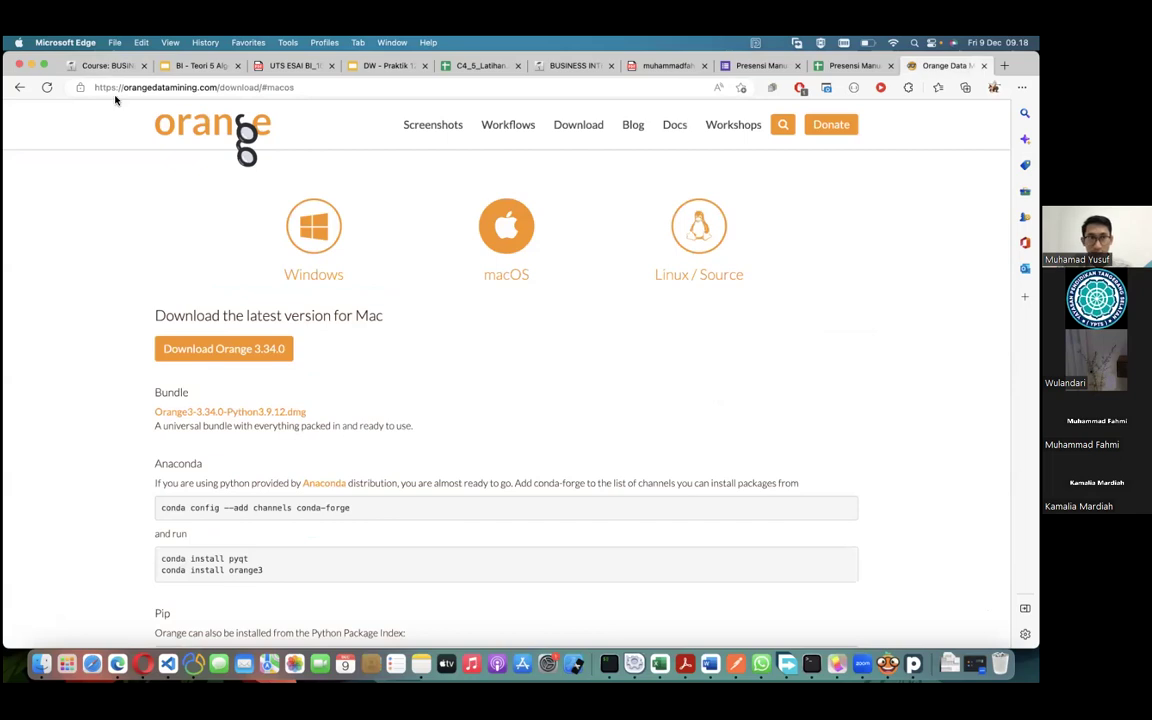
{"action": "key", "text": "super+1"}
{"action": "scroll", "coordinate": [324, 473], "scroll_direction": "down", "scroll_amount": 3}
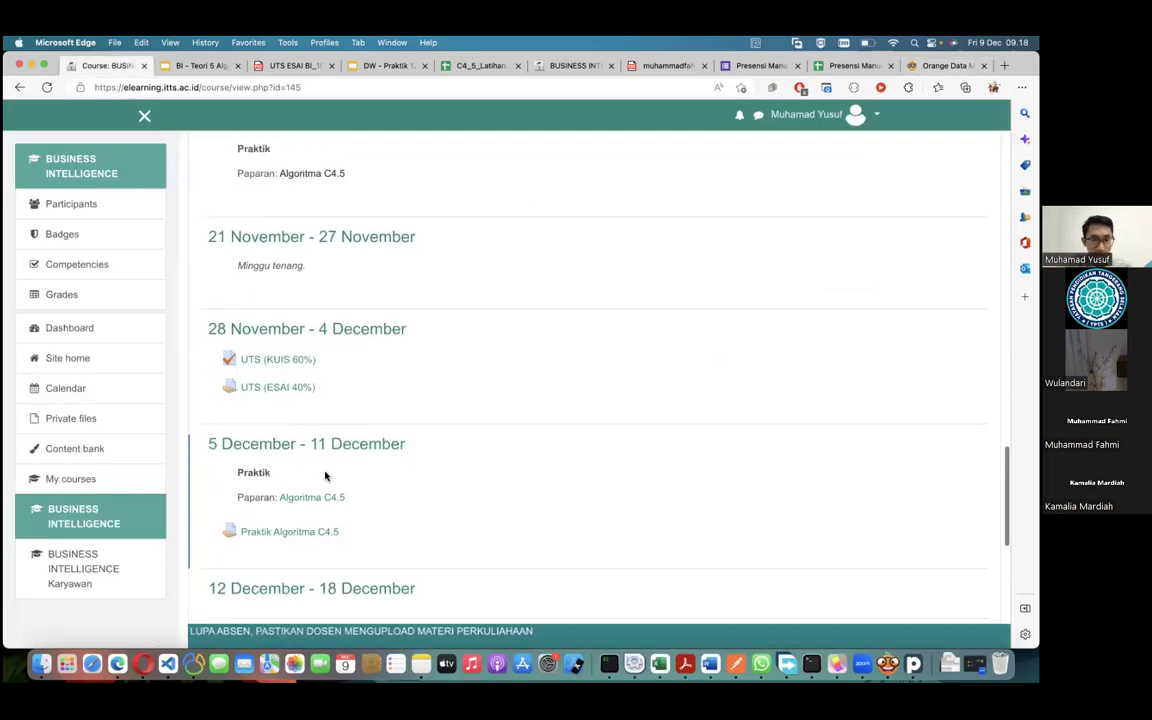
{"action": "right_click", "coordinate": [312, 459]}
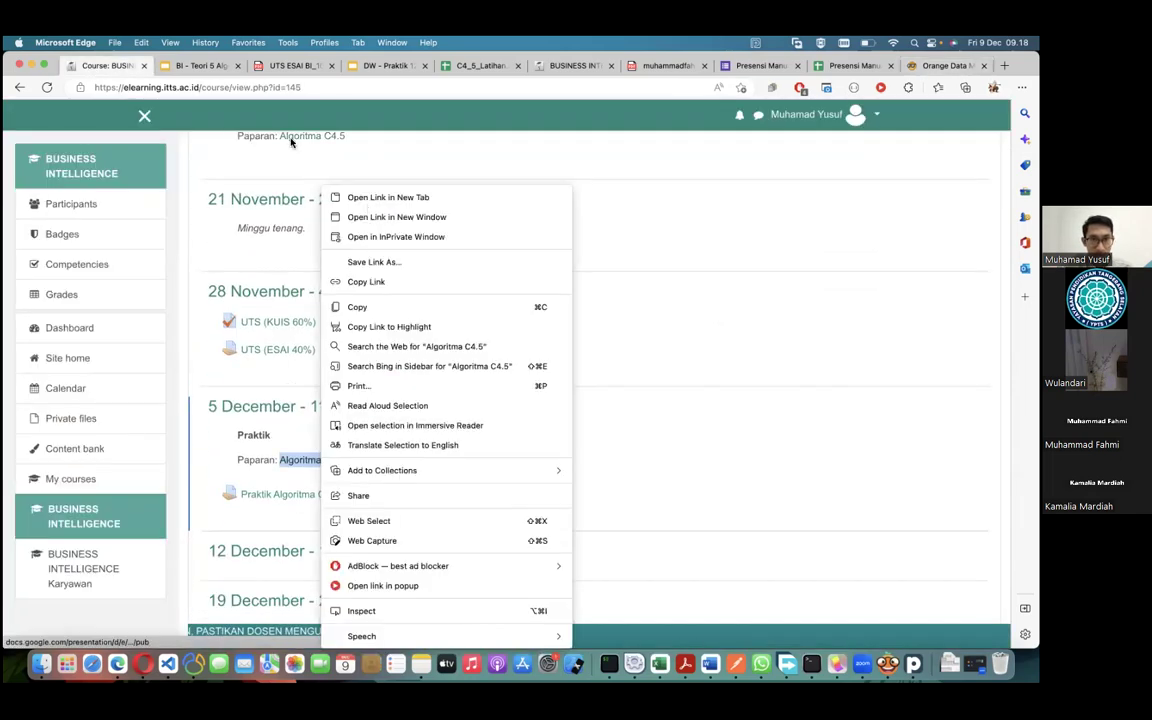
{"action": "left_click", "coordinate": [345, 196]}
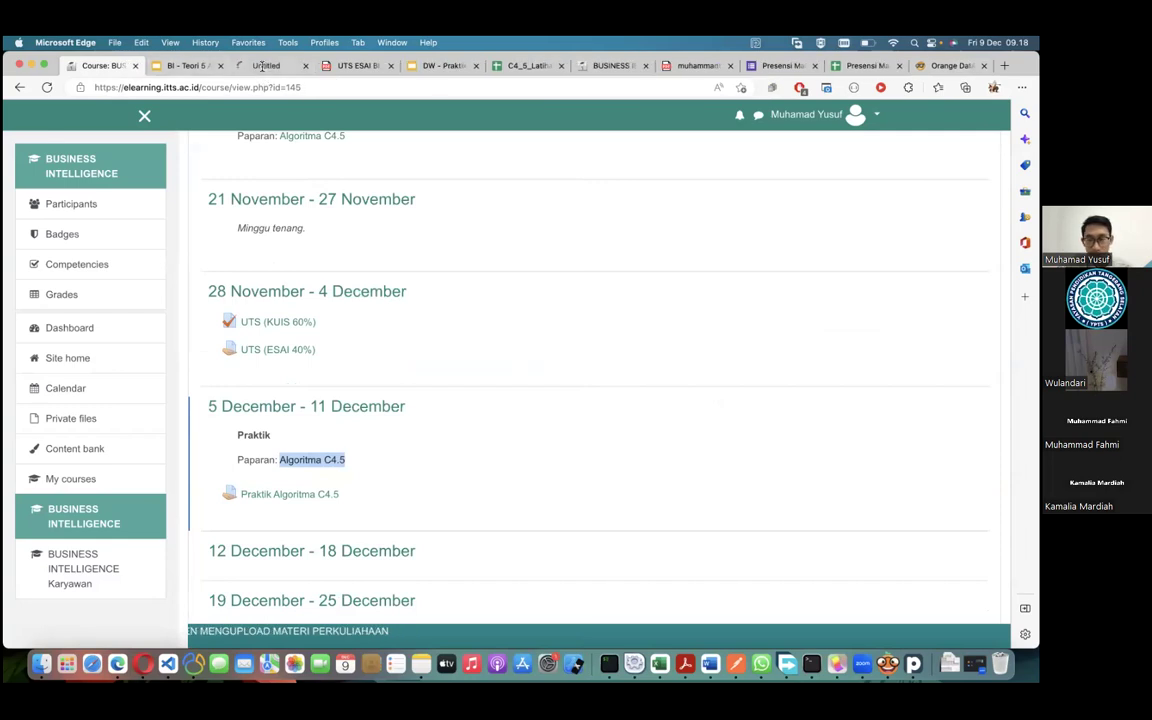
{"action": "left_click", "coordinate": [263, 67]}
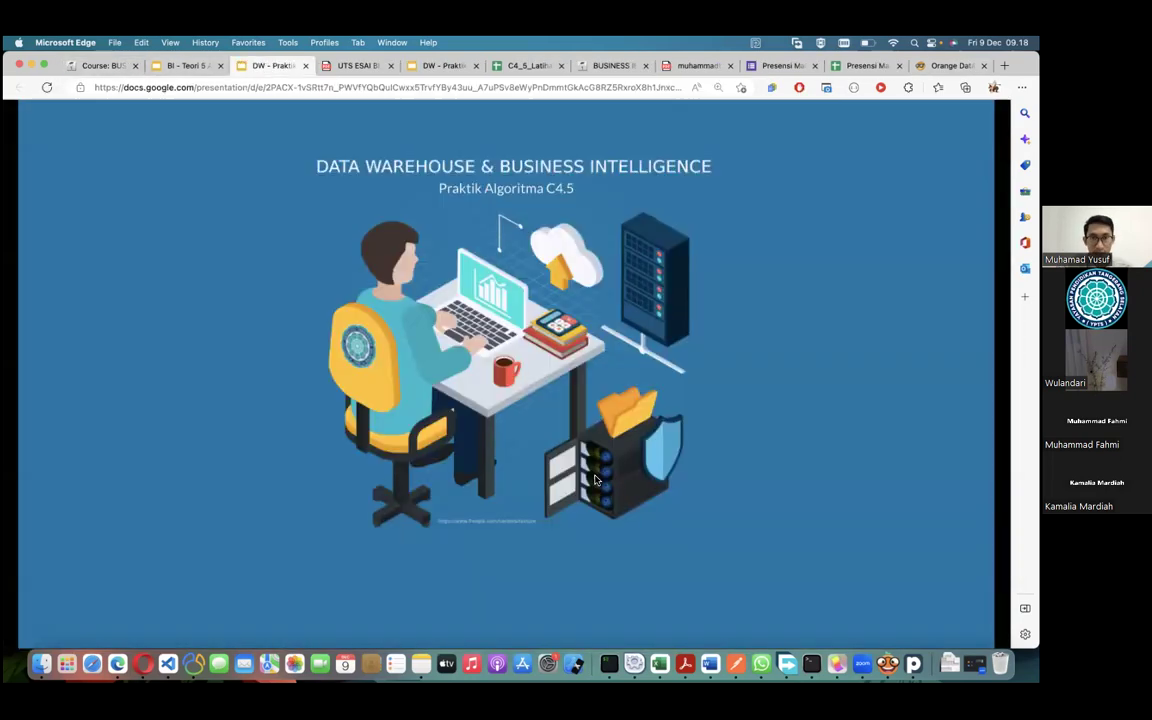
Advance the practice slides past the C4.5 case study to the widget workflow, and switch to Orange to show the same workflow
{"action": "left_click", "coordinate": [595, 480]}
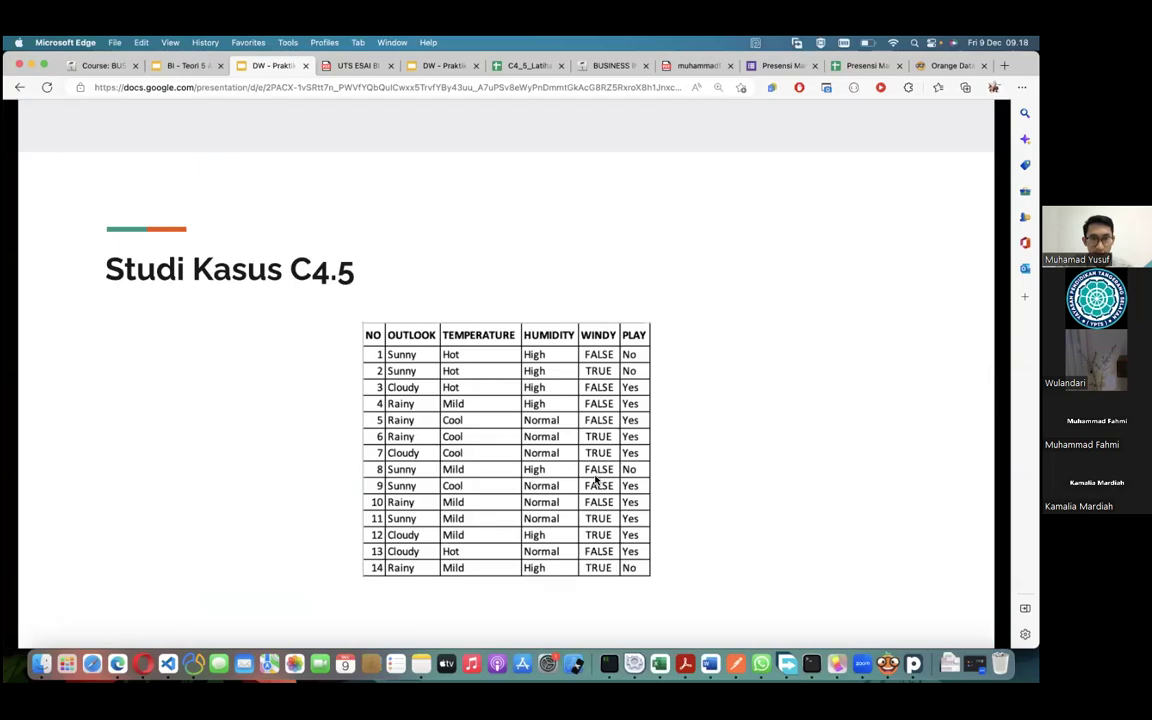
{"action": "left_click", "coordinate": [596, 481]}
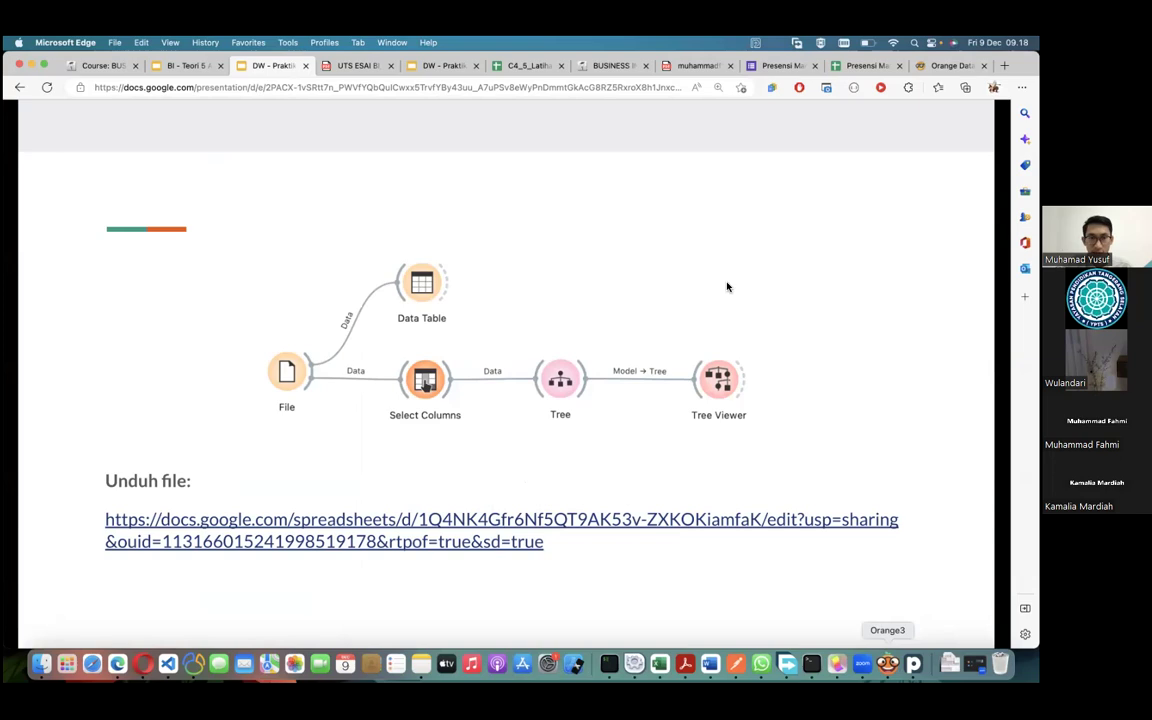
{"action": "left_click", "coordinate": [907, 645]}
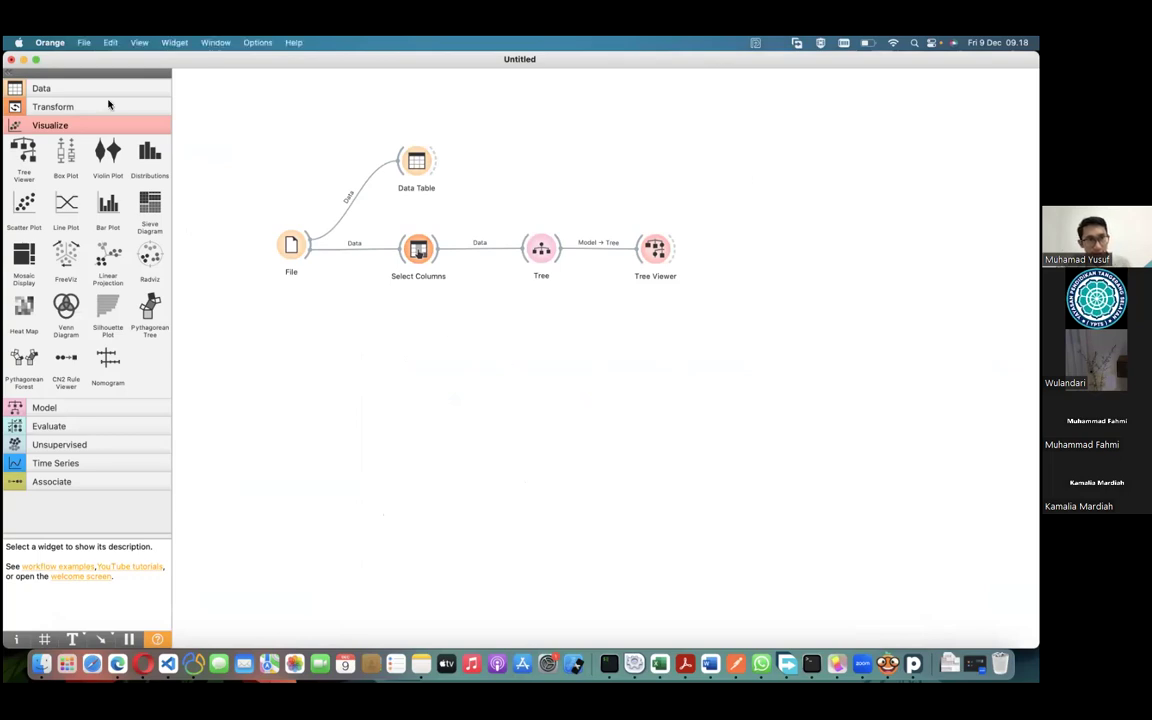
Save the workflow as latihanc4_5.ows in the DW & BI folder
{"action": "left_click", "coordinate": [84, 44]}
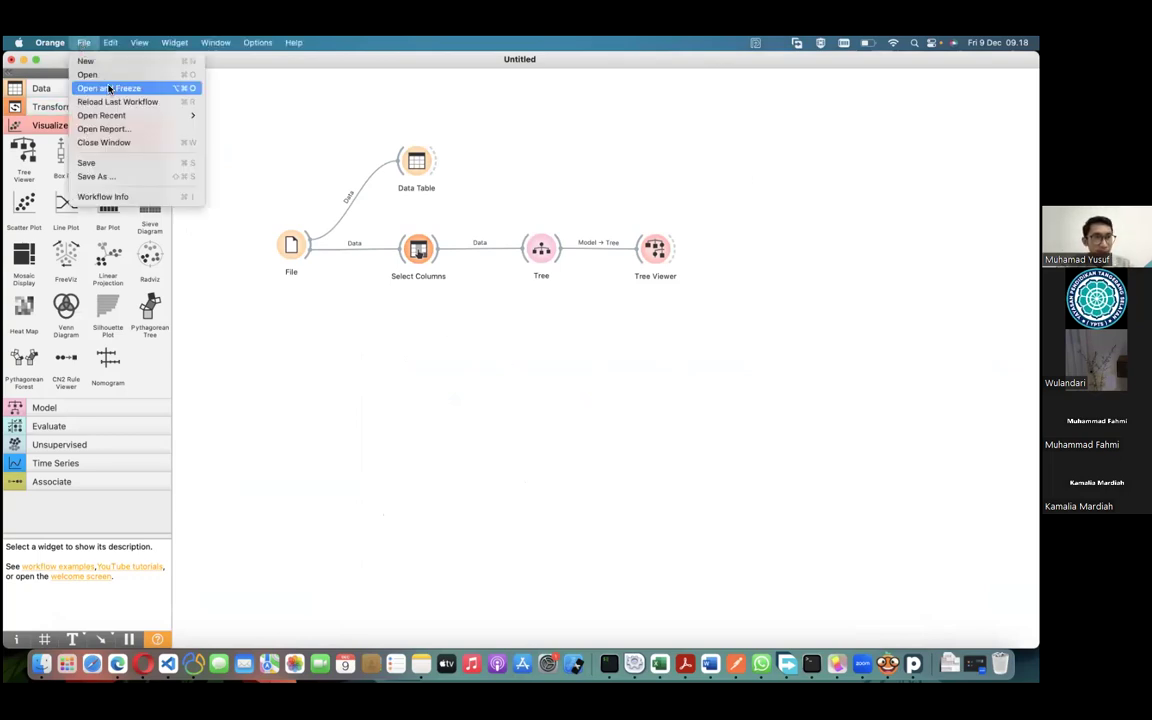
{"action": "left_click", "coordinate": [112, 163]}
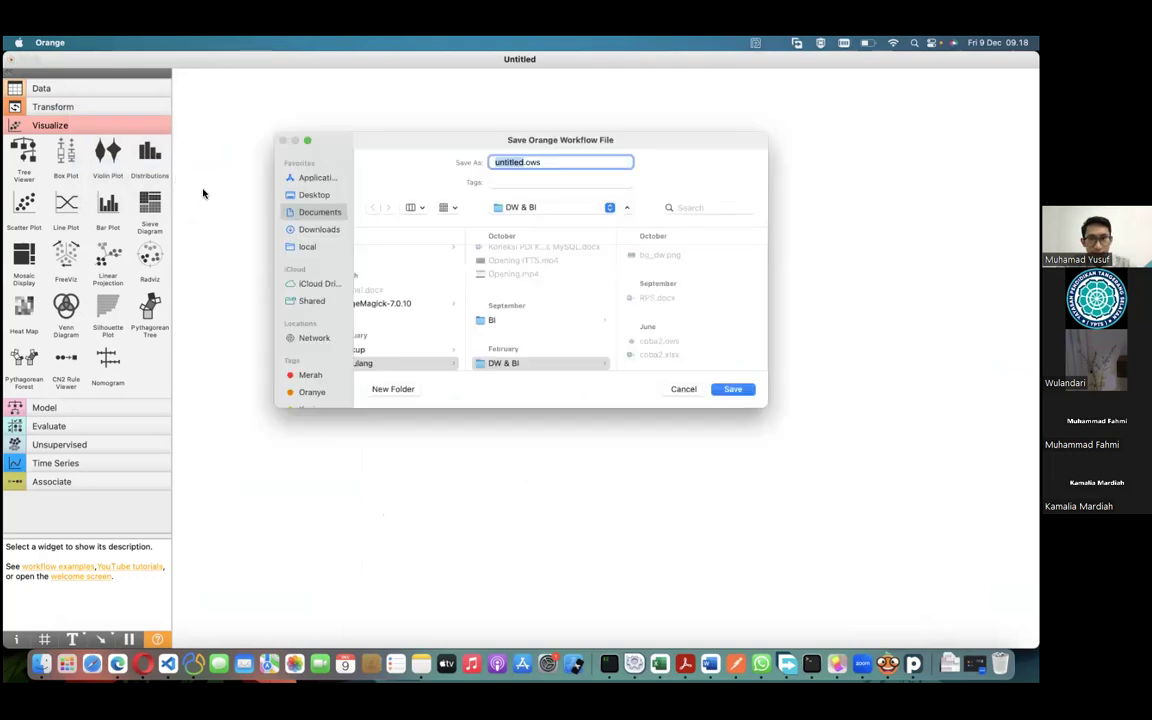
{"action": "type", "text": "latihanc4_5"}
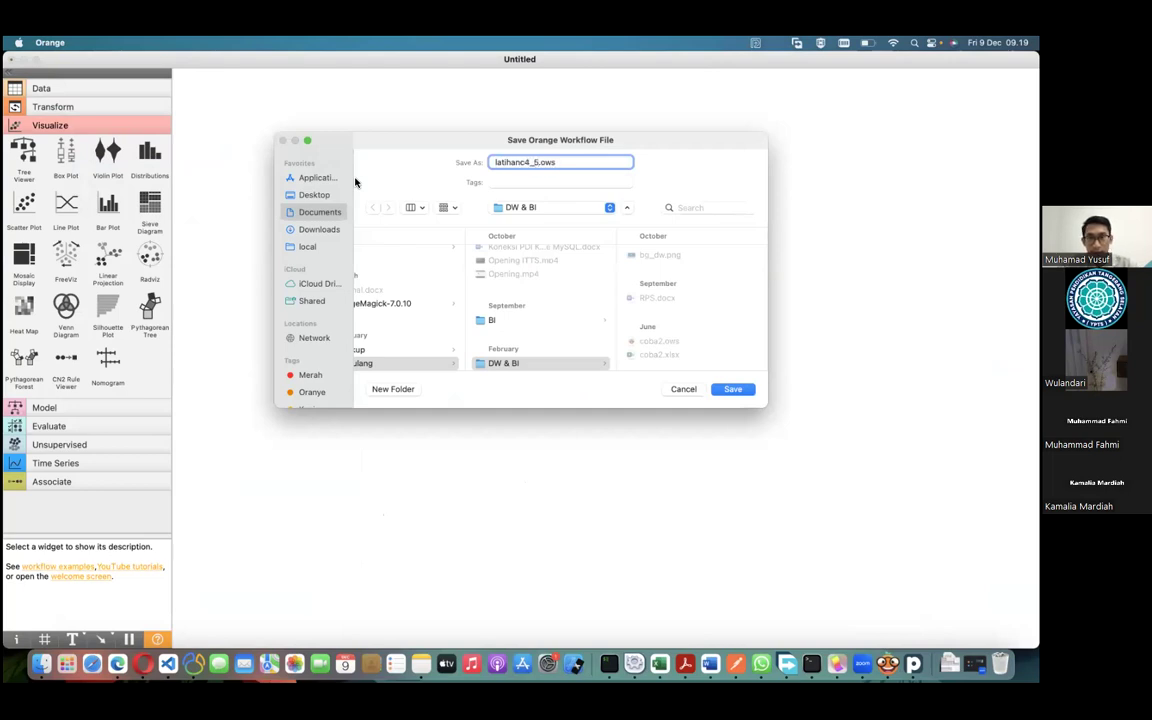
{"action": "key", "text": "Return"}
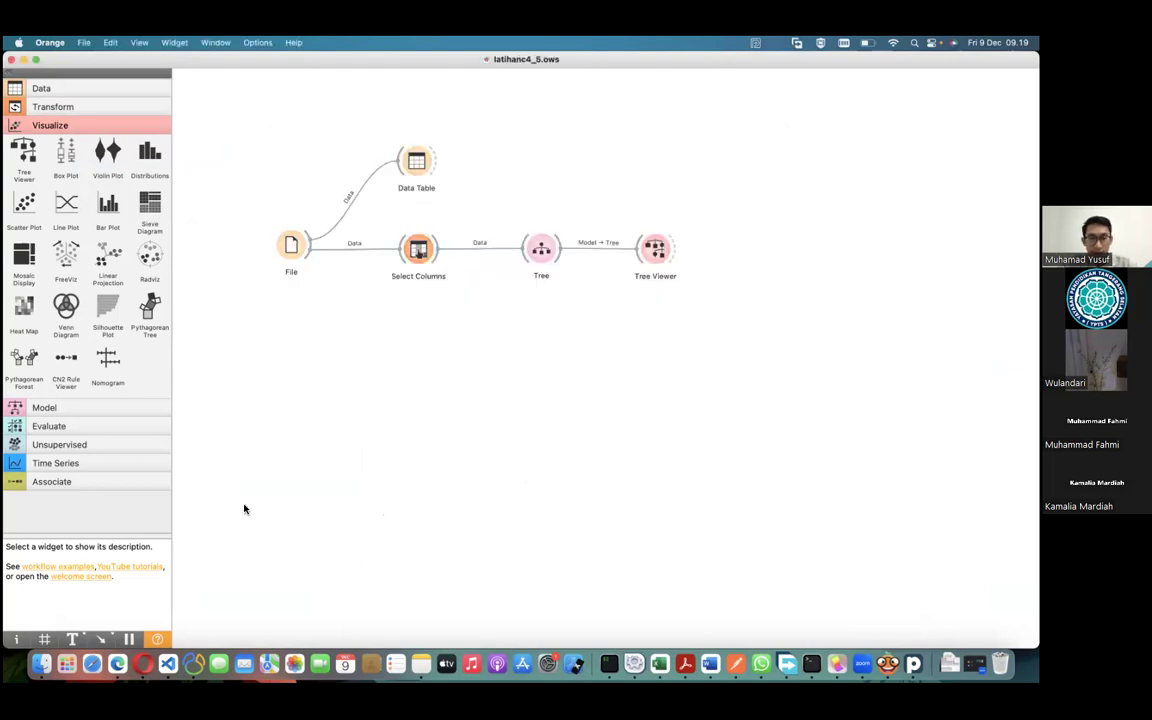
Switch to Edge, open the Praktik Algoritma C4.5 assignment from the course page to review its submission details, and return to Orange
{"action": "left_click", "coordinate": [117, 664]}
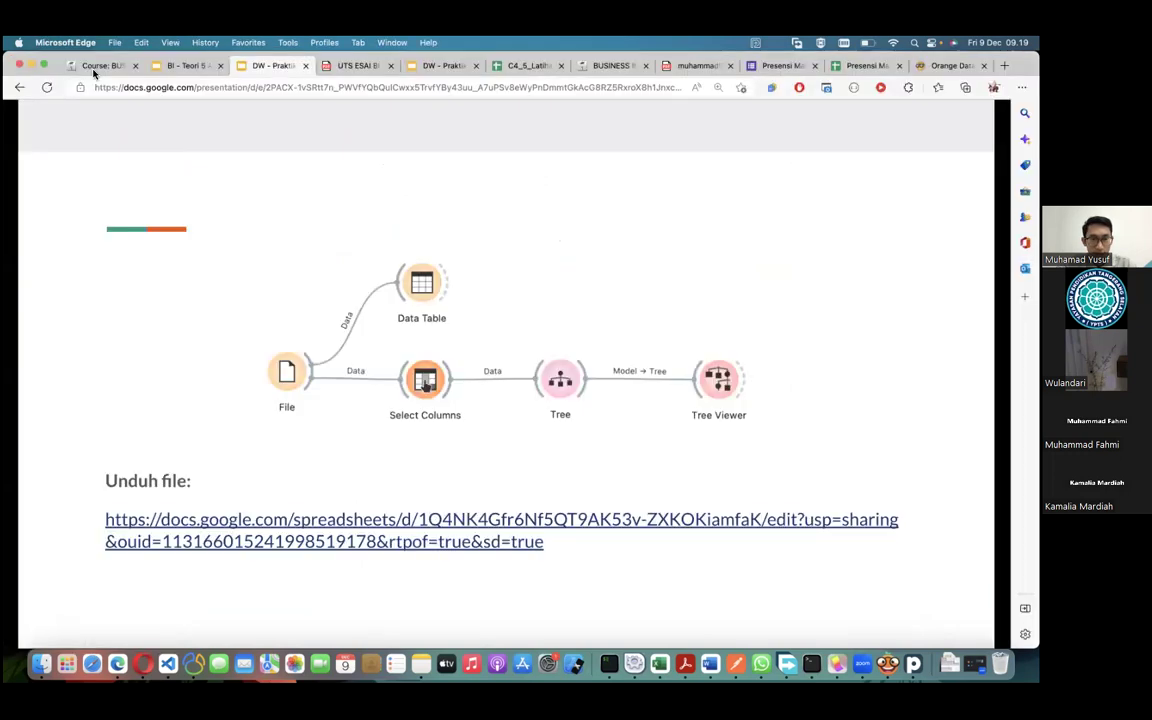
{"action": "key", "text": "super+1"}
{"action": "scroll", "coordinate": [309, 381], "scroll_direction": "down", "scroll_amount": 2}
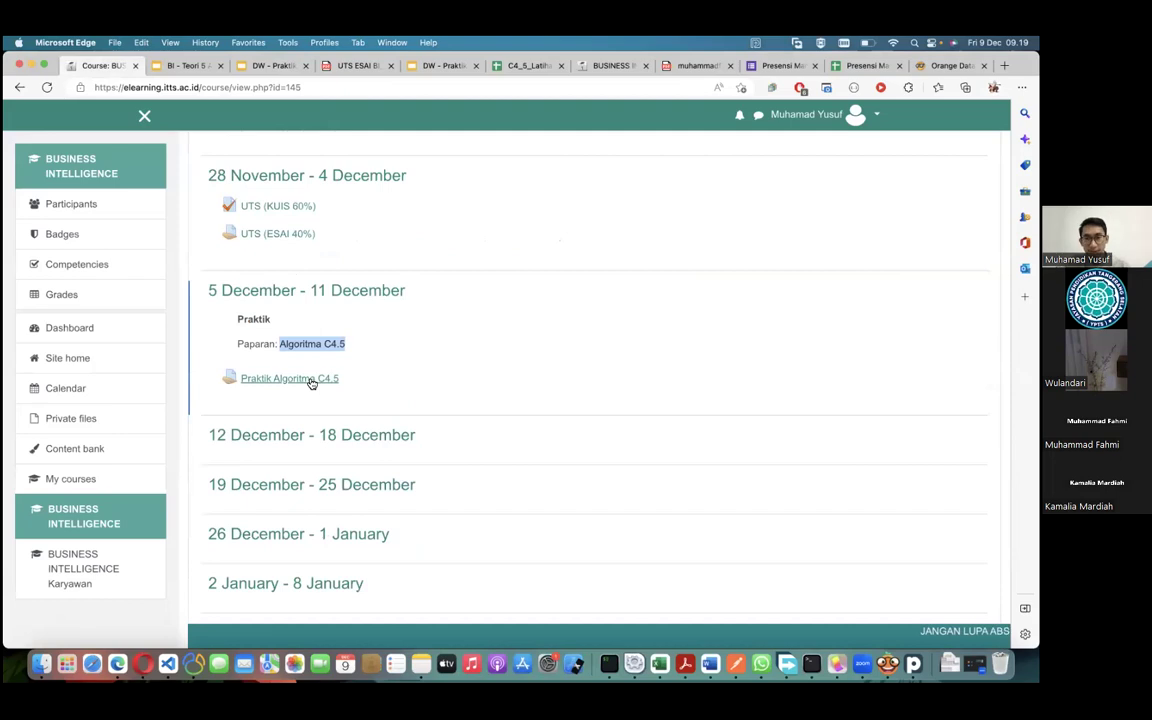
{"action": "left_click", "coordinate": [311, 383]}
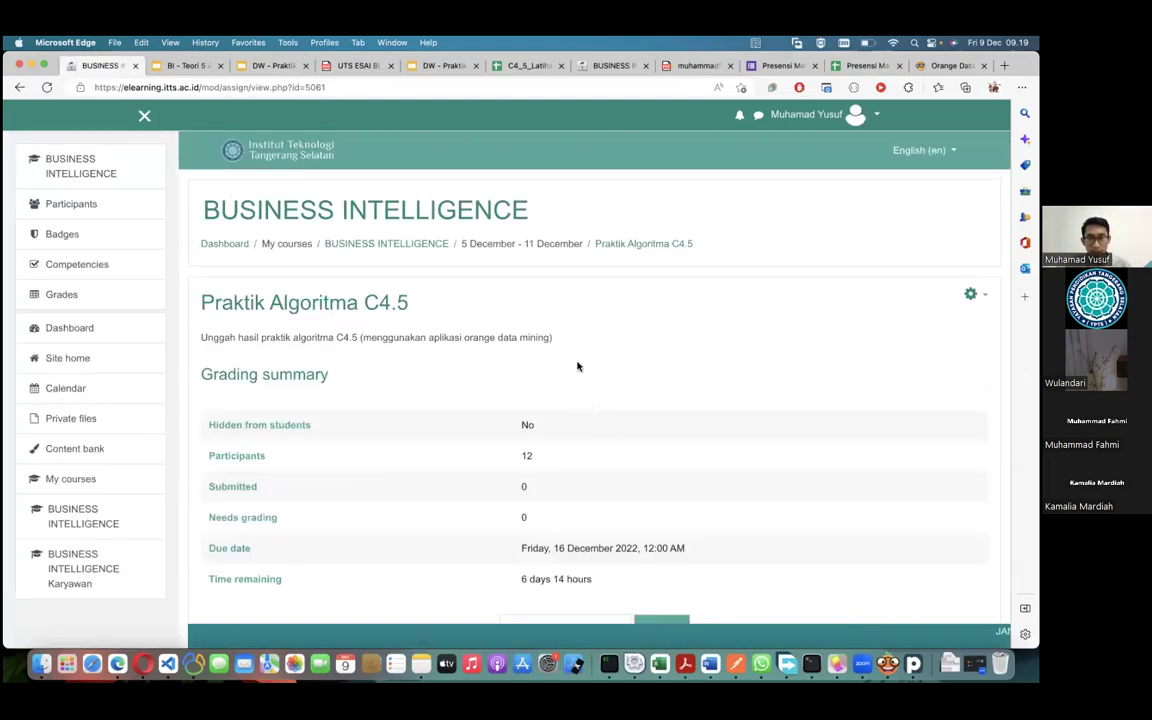
{"action": "scroll", "coordinate": [576, 362], "scroll_direction": "down", "scroll_amount": 2}
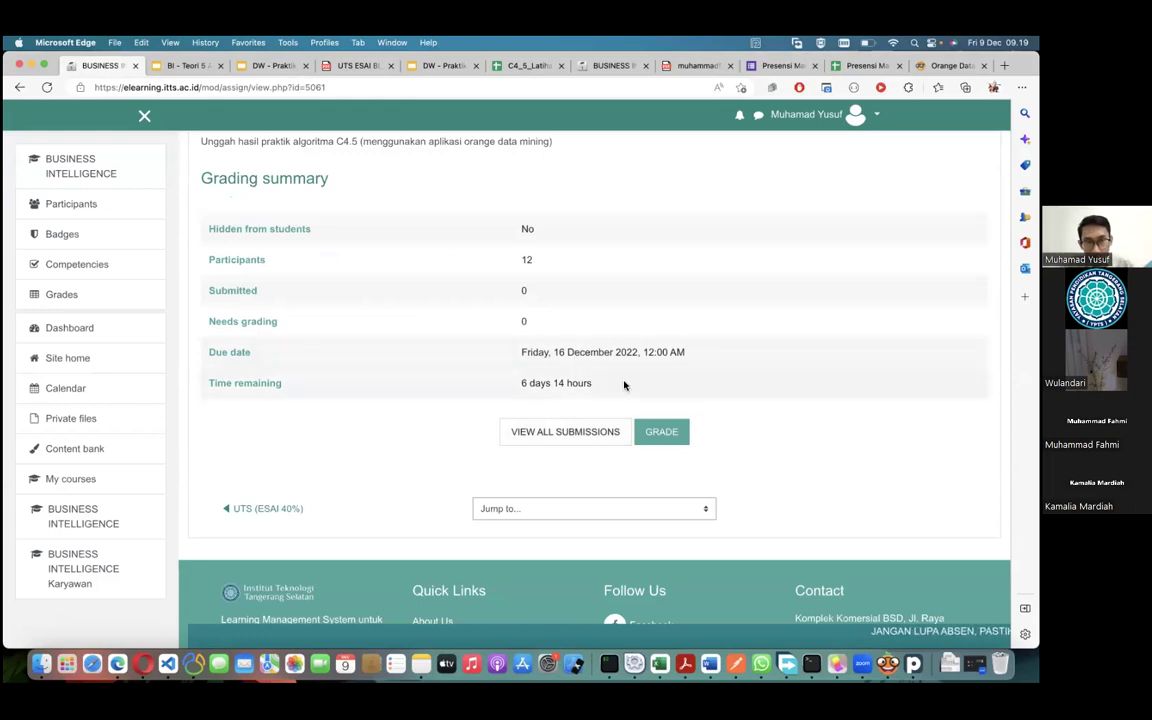
{"action": "scroll", "coordinate": [615, 378], "scroll_direction": "up", "scroll_amount": 1}
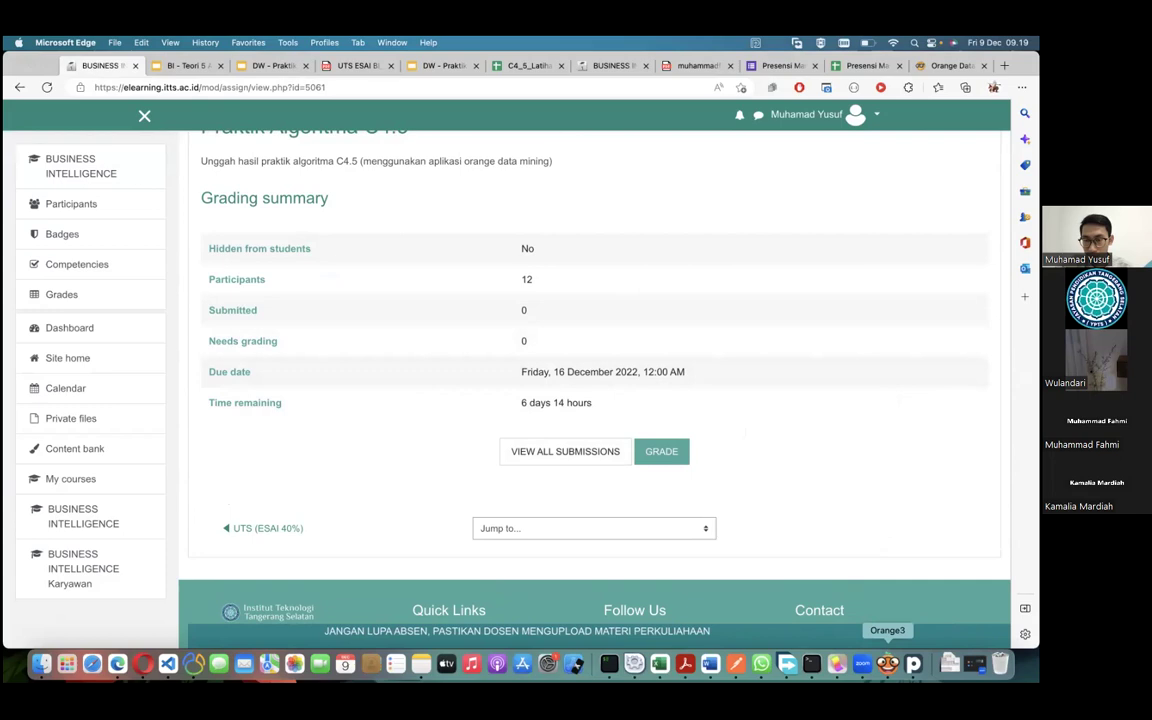
{"action": "left_click", "coordinate": [887, 664]}
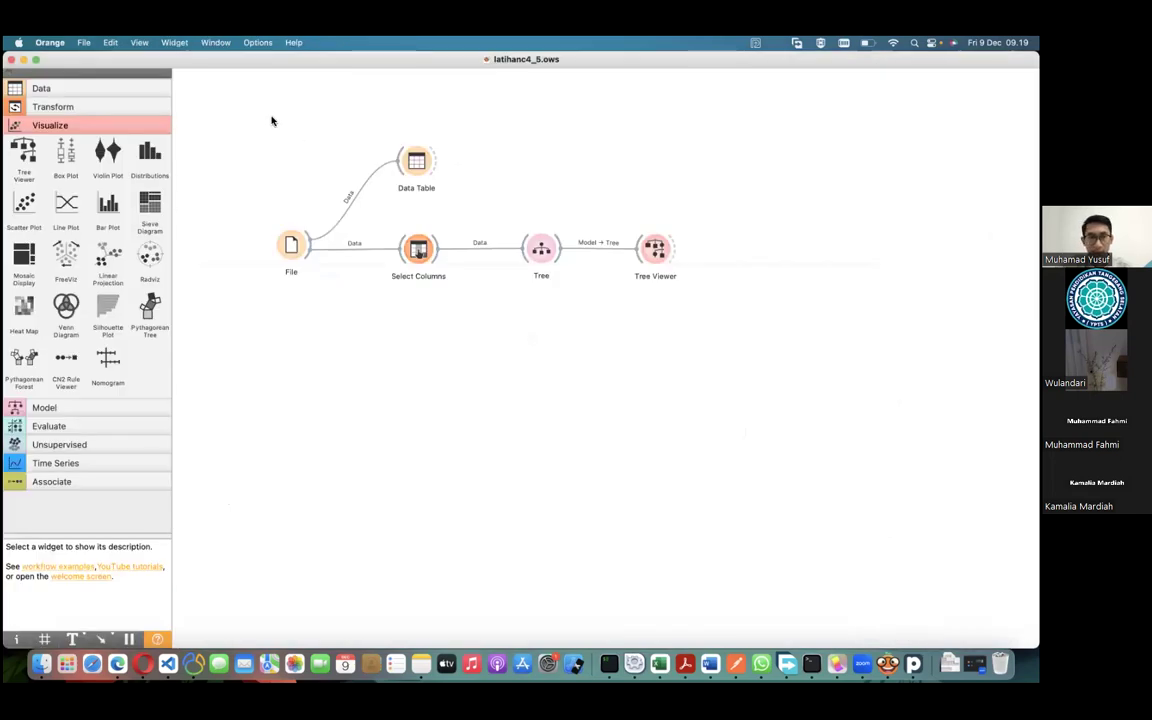